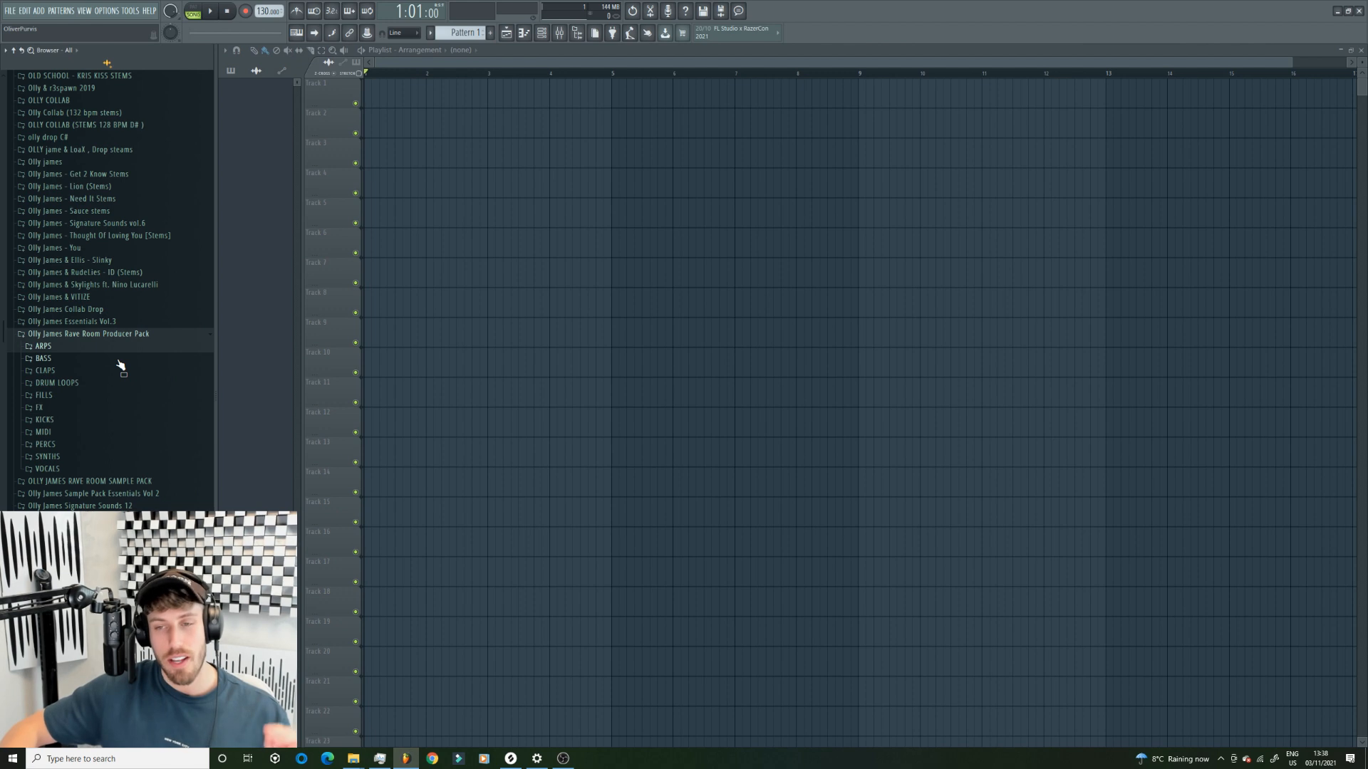
- Browse the sample library's pack folders and expand the Olly James Rave Room Producer Pack folder
{"action": "left_click", "coordinate": [106, 336]}
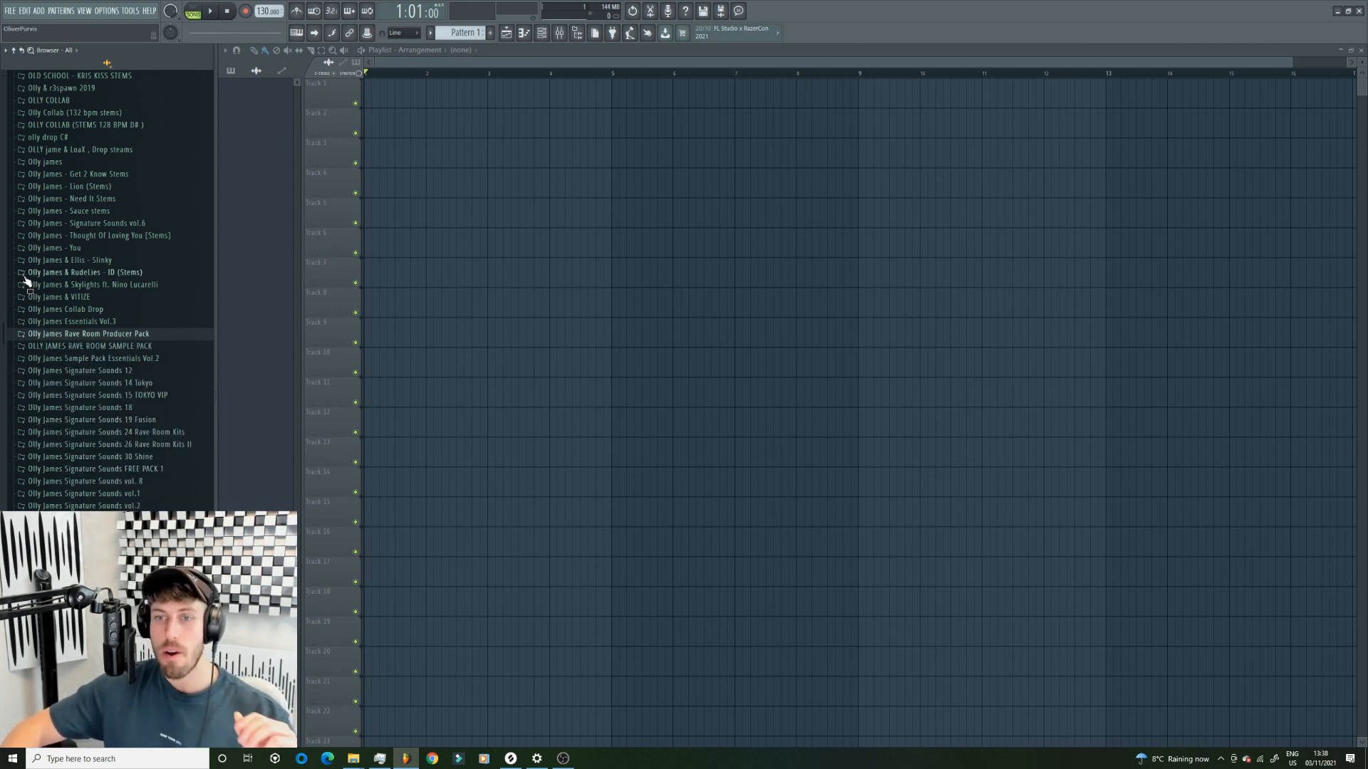
{"action": "left_click_drag", "start_coordinate": [7, 213], "coordinate": [3, 350]}
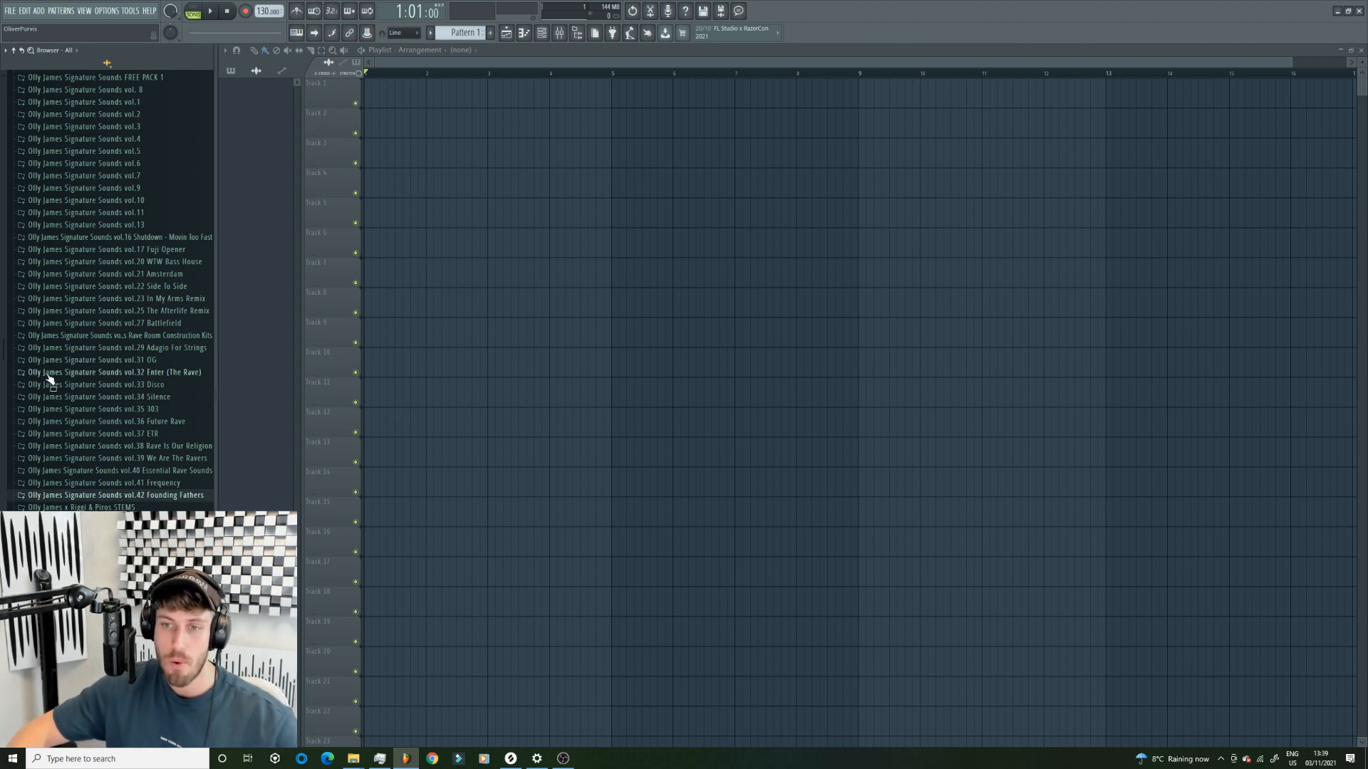
{"action": "mouse_move", "coordinate": [7, 352]}
{"action": "left_mouse_down"}
{"action": "mouse_move", "coordinate": [6, 290]}
{"action": "mouse_move", "coordinate": [22, 280]}
{"action": "mouse_move", "coordinate": [43, 378]}
{"action": "mouse_move", "coordinate": [45, 324]}
{"action": "mouse_move", "coordinate": [46, 342]}
{"action": "mouse_move", "coordinate": [110, 183]}
{"action": "left_mouse_up"}
{"action": "scroll", "coordinate": [110, 183], "scroll_direction": "down", "scroll_amount": 1}
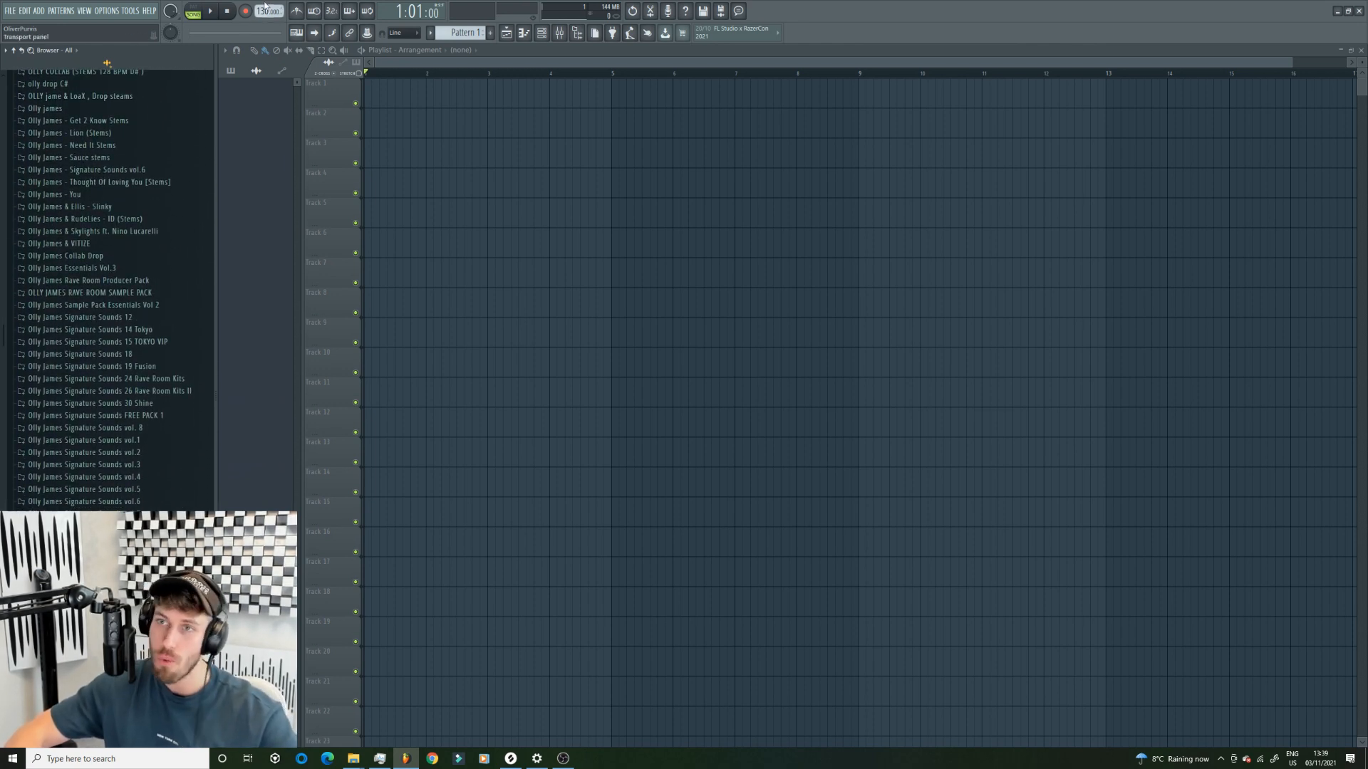
{"action": "left_click", "coordinate": [99, 281]}
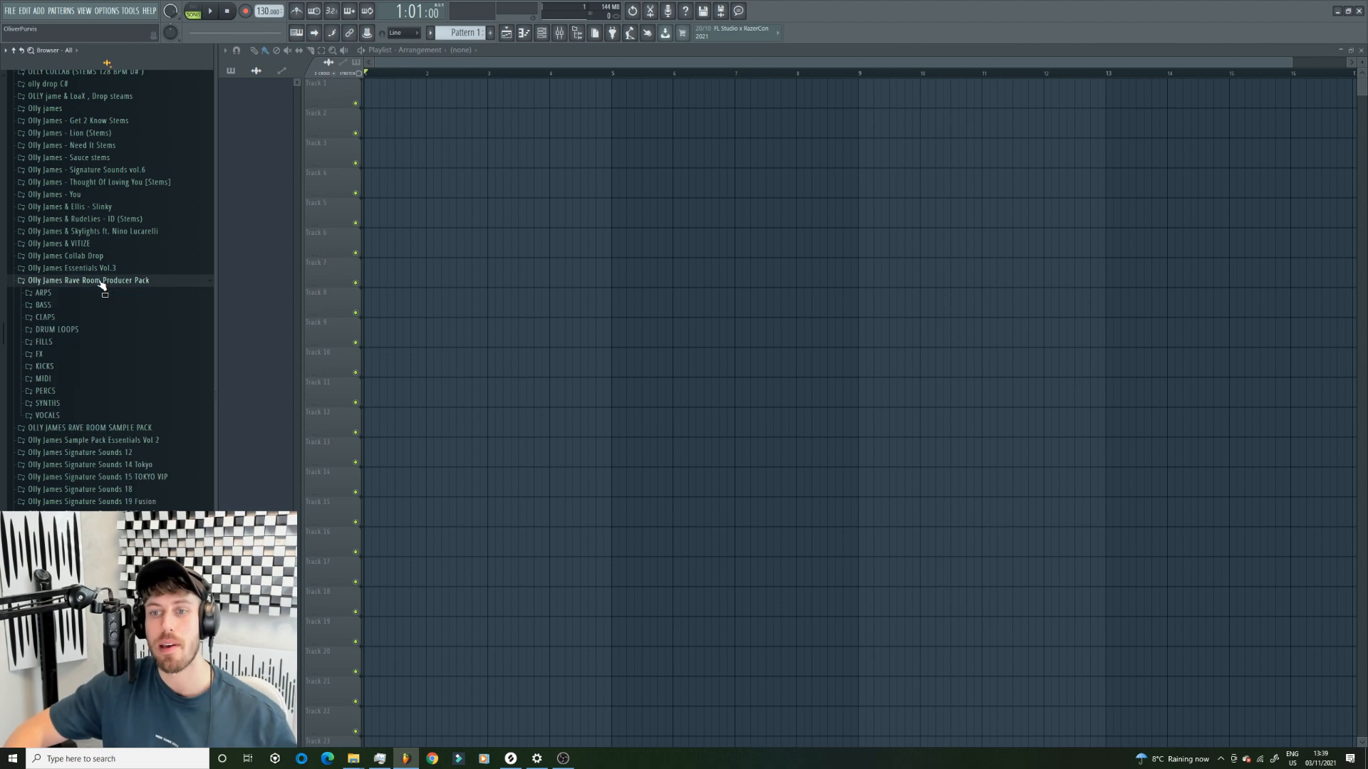
{"action": "left_click", "coordinate": [67, 308]}
{"action": "left_click", "coordinate": [62, 307]}
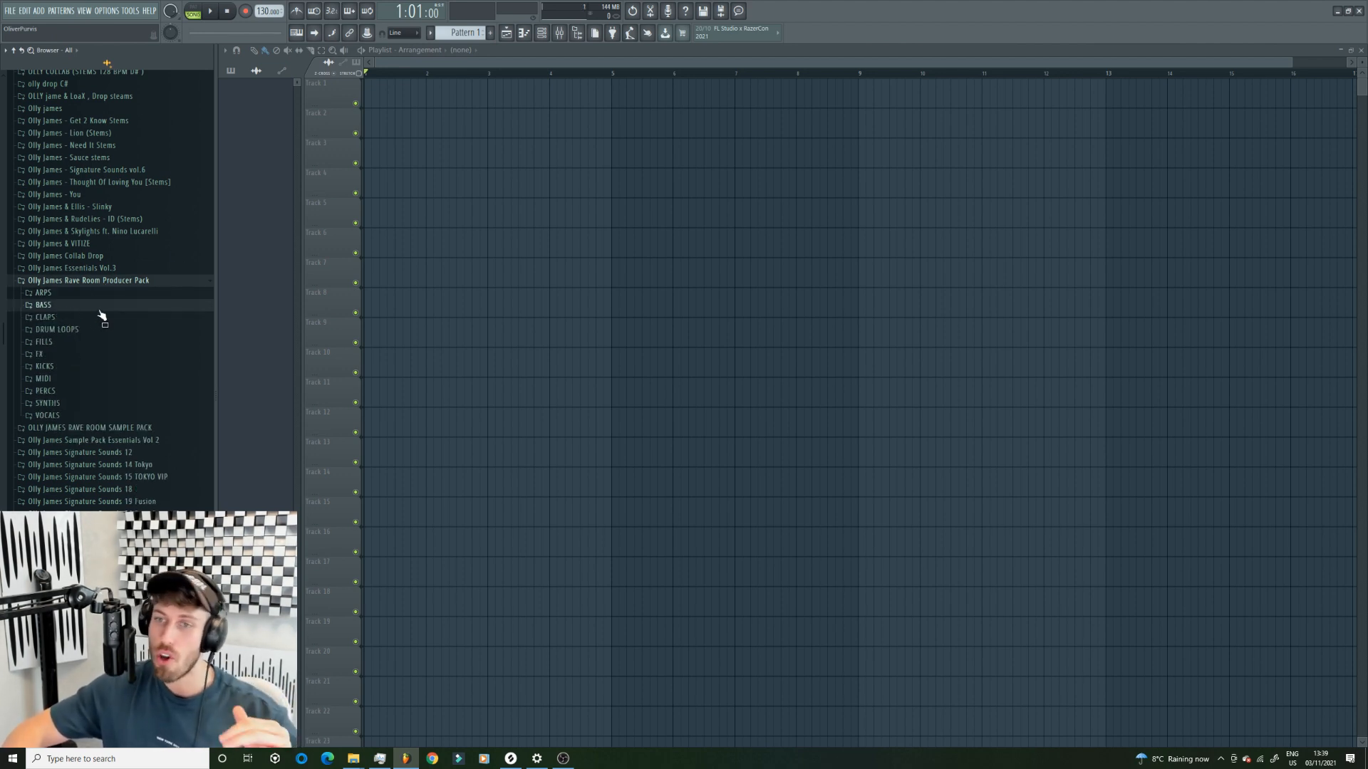
- Open the pack's KICKS folder and audition its first kick samples, down to KICK_10_E
{"action": "left_click", "coordinate": [49, 368]}
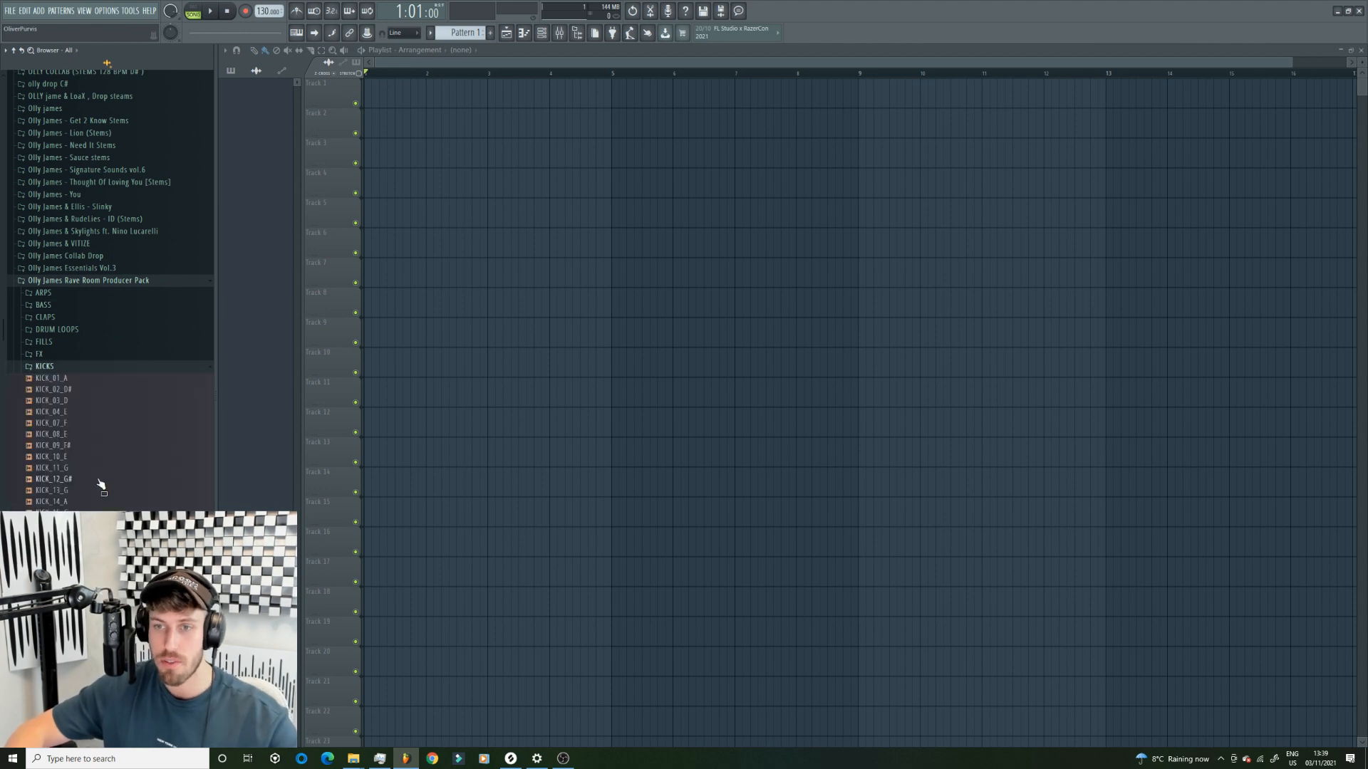
{"action": "left_click", "coordinate": [71, 391]}
{"action": "left_click", "coordinate": [57, 434]}
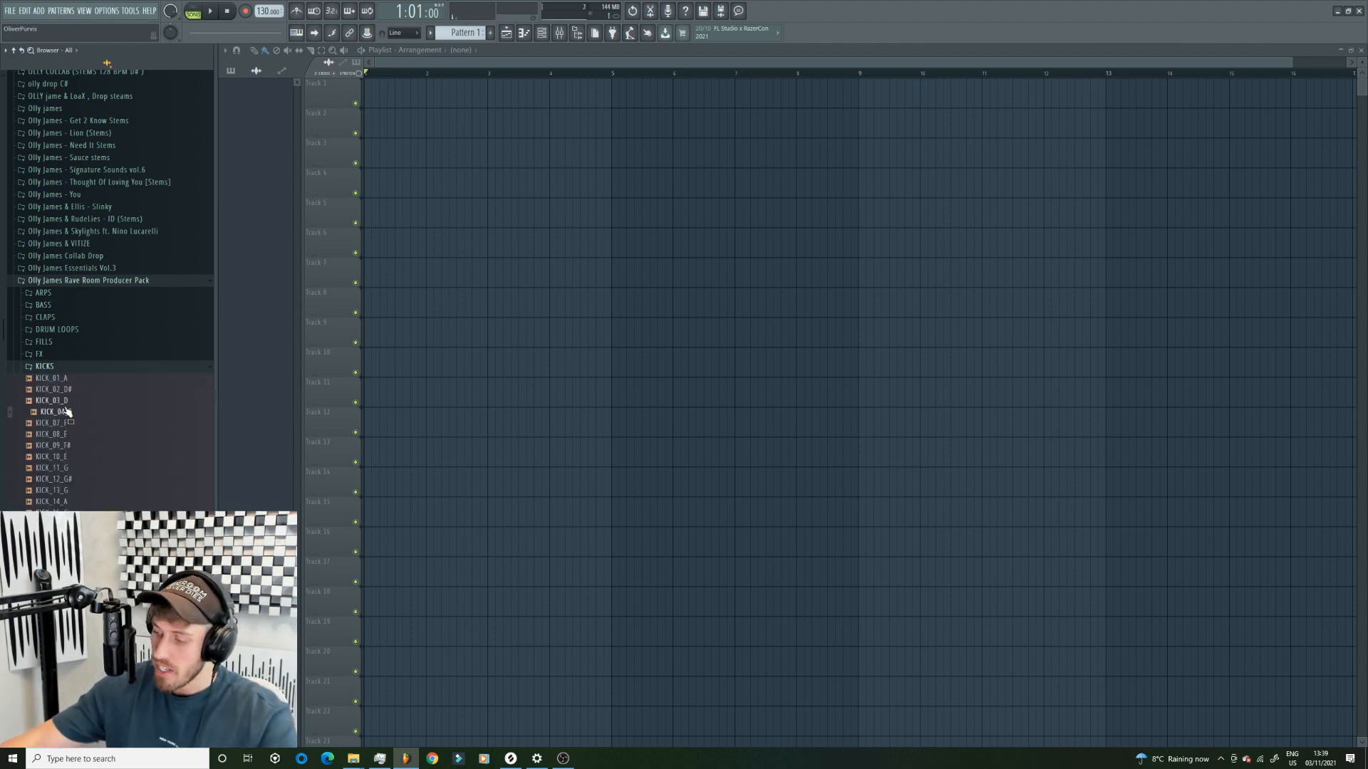
{"action": "key", "text": "Down"}
{"action": "key", "text": "Down"}
{"action": "key", "text": "Down"}
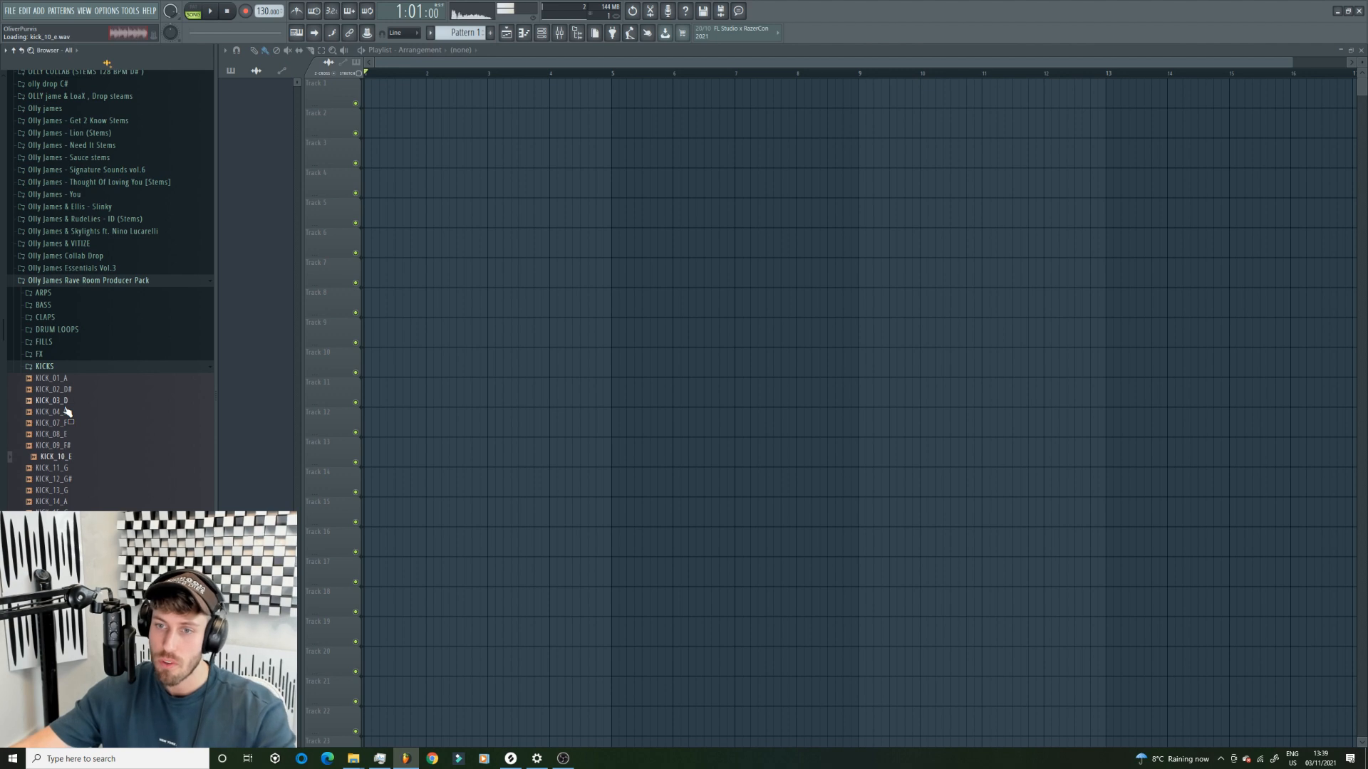
- Audition the remaining kick samples from KICK_09_F# down to kick_23_phoenix_d#, and collapse the KICKS folder
{"action": "left_click", "coordinate": [61, 446]}
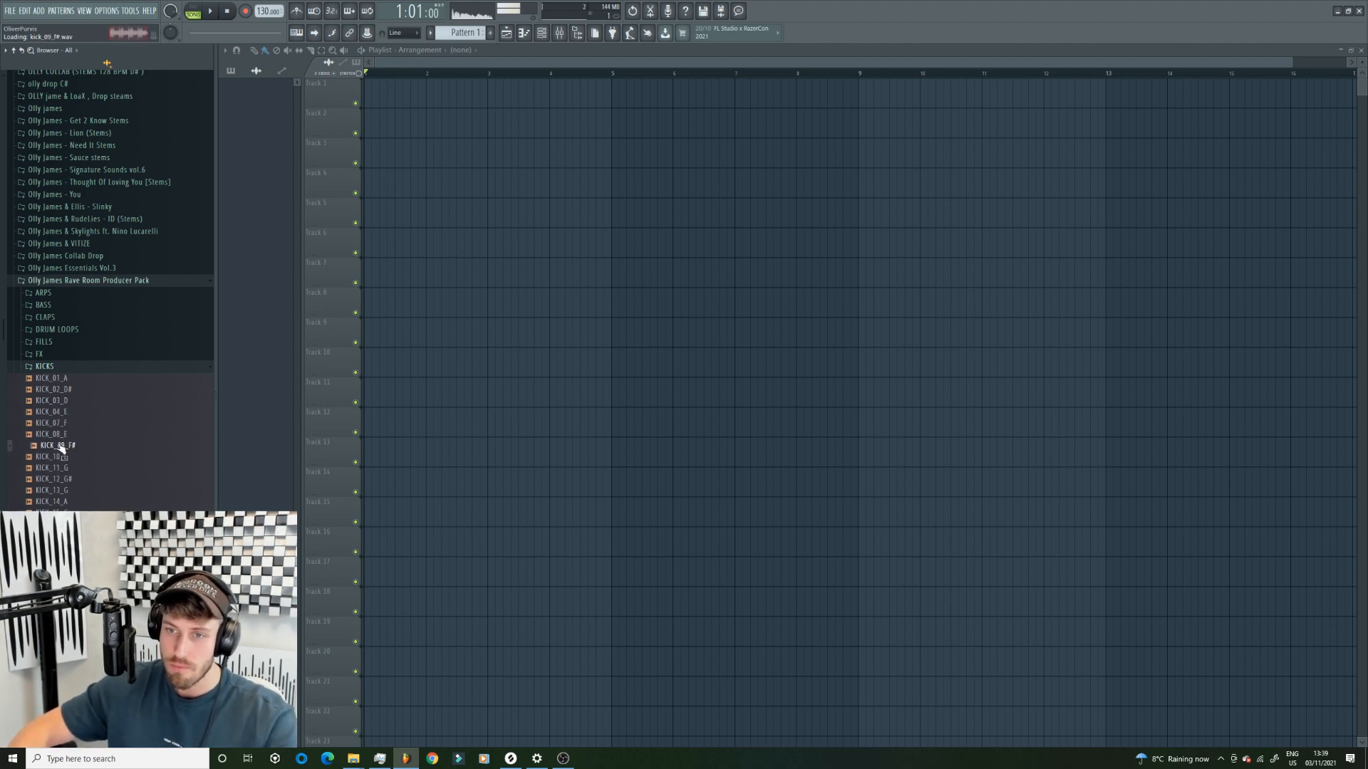
{"action": "key", "text": "Down"}
{"action": "key", "text": "Down"}
{"action": "key", "text": "Down"}
{"action": "key", "text": "Down"}
{"action": "key", "text": "Down"}
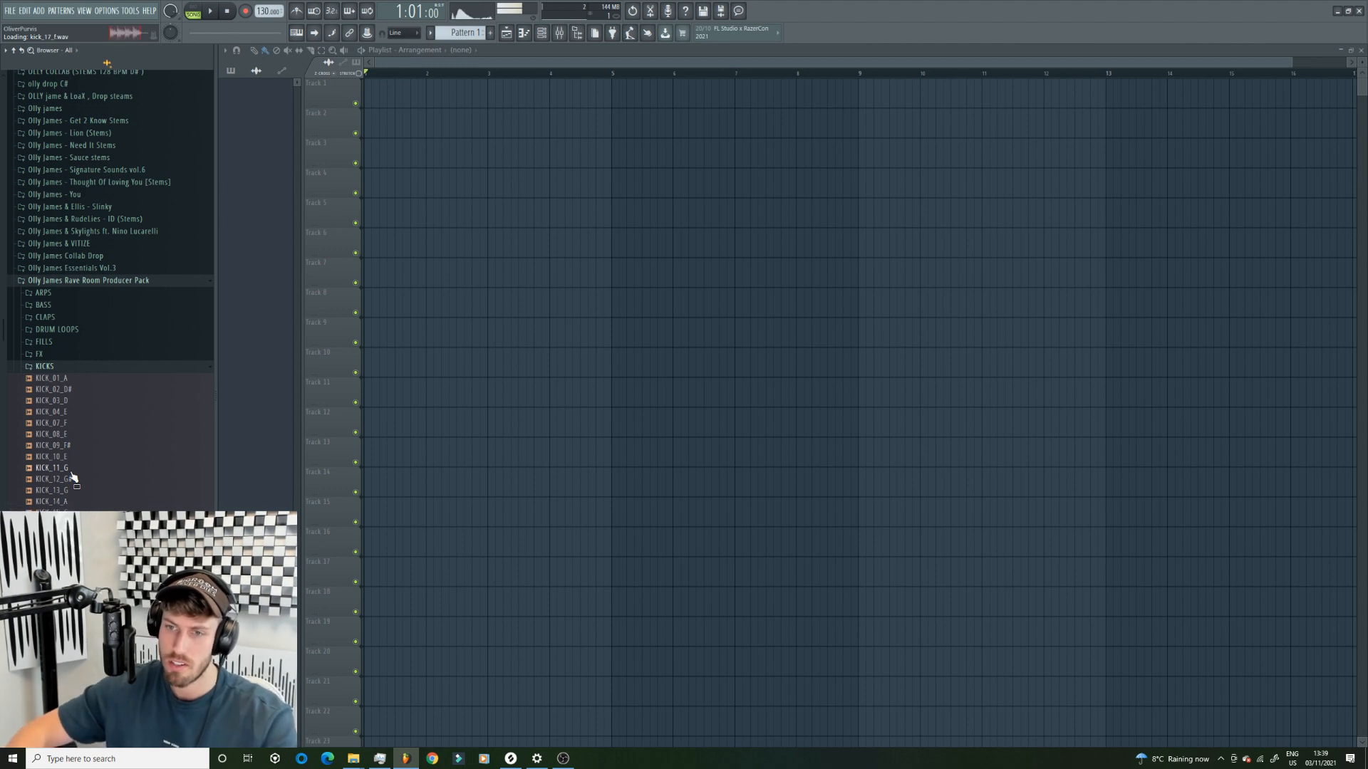
{"action": "key", "text": "Down"}
{"action": "key", "text": "Down"}
{"action": "key", "text": "Down"}
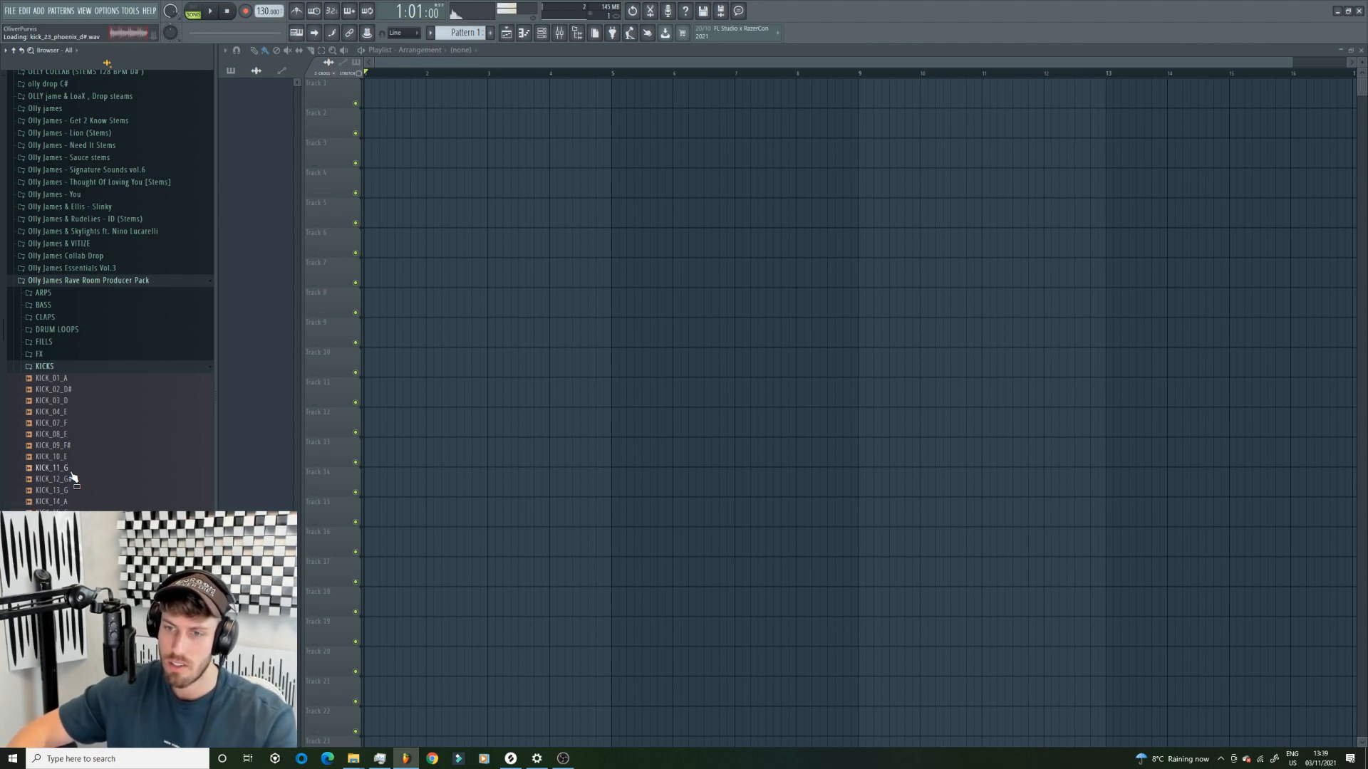
{"action": "key", "text": "Up"}
{"action": "key", "text": "Up"}
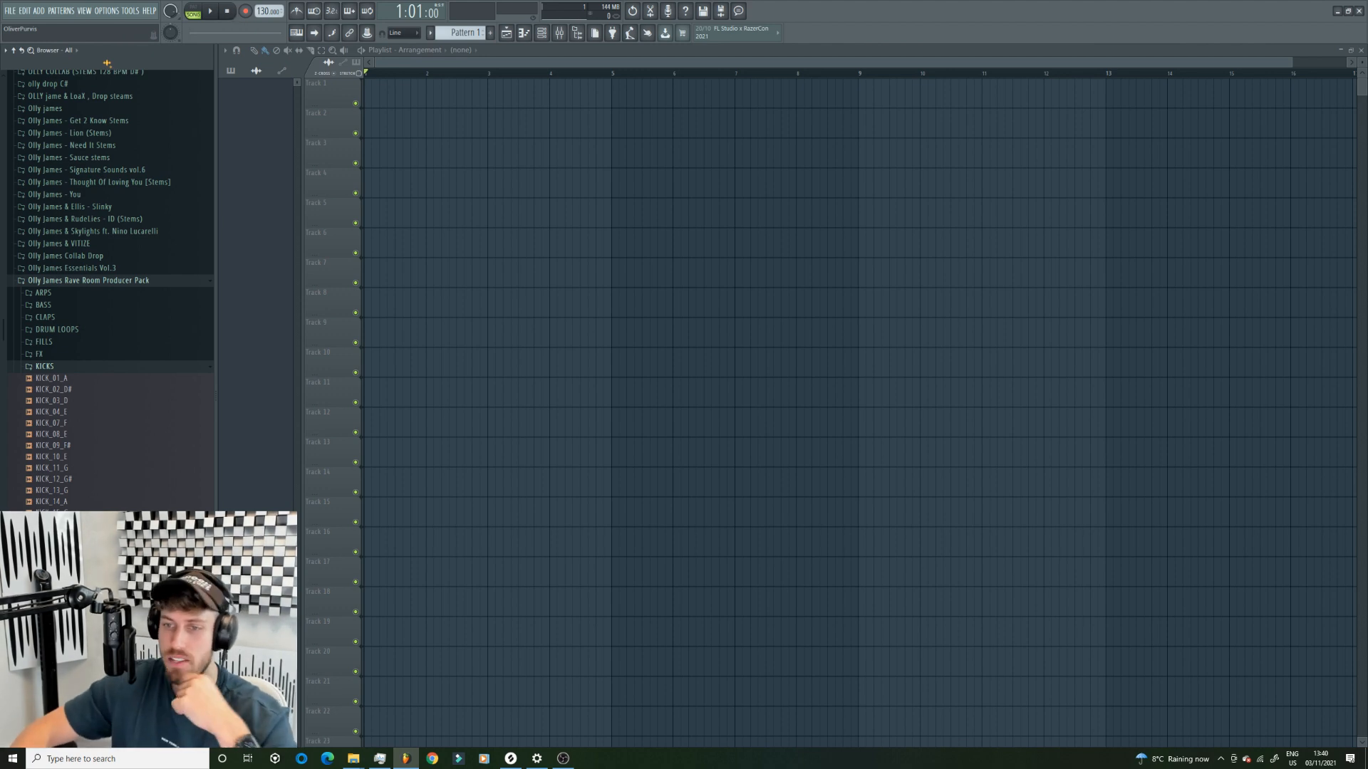
{"action": "left_click", "coordinate": [61, 602]}
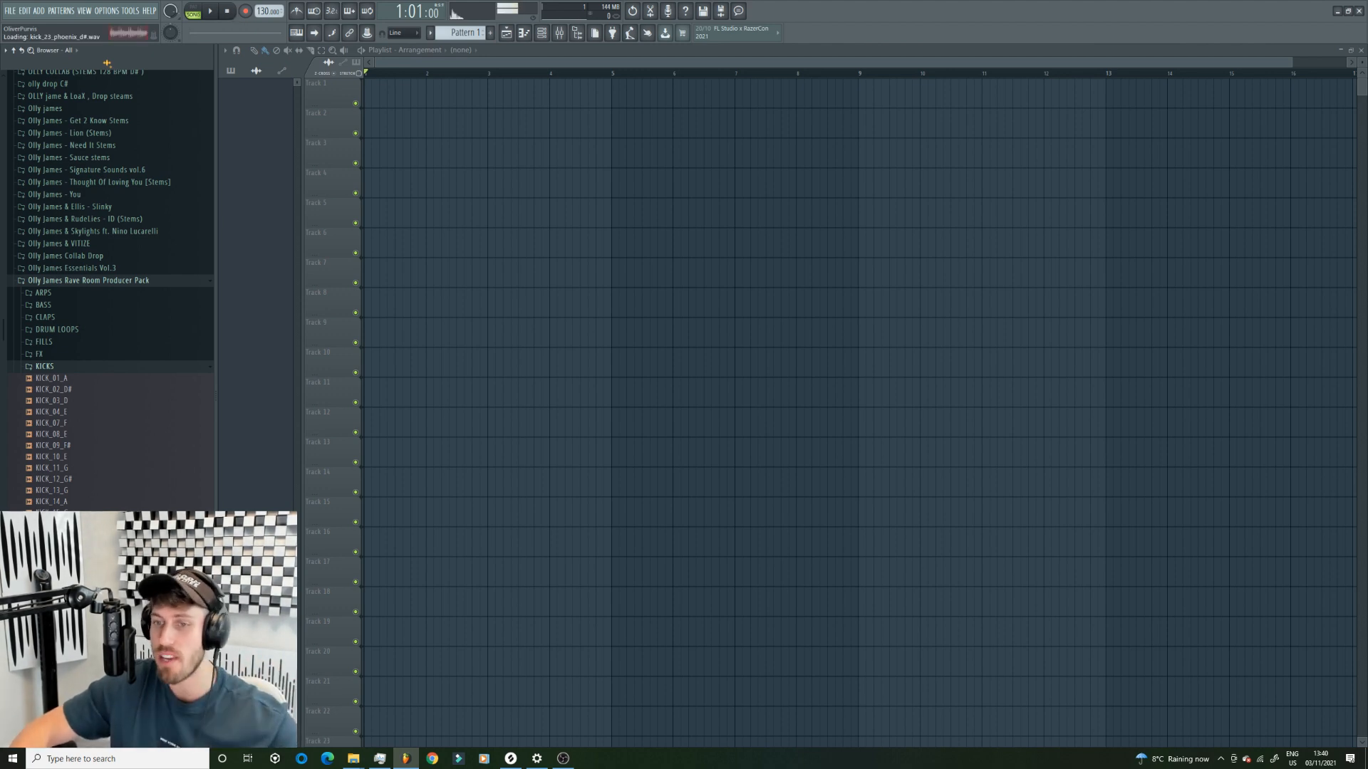
{"action": "left_click", "coordinate": [71, 366]}
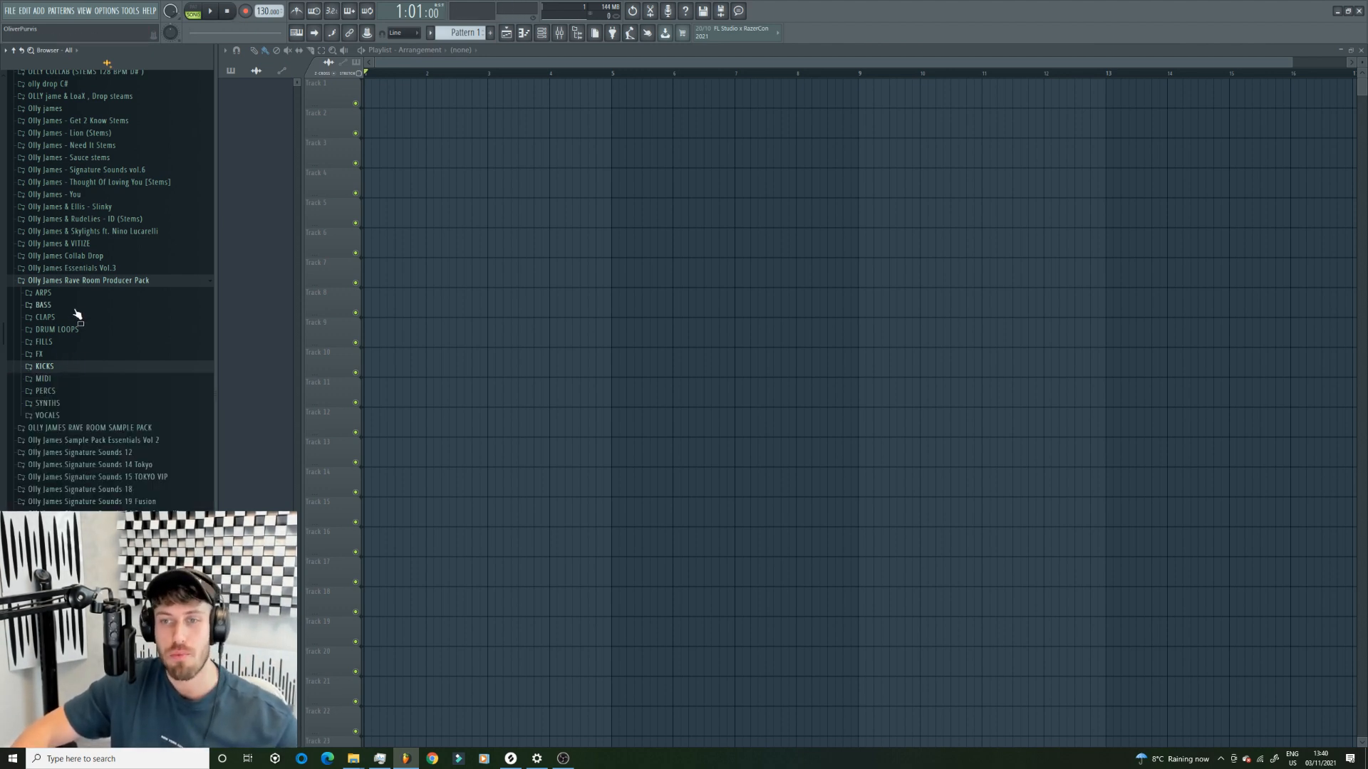
- Compare KICK_02_D#, KICK_03_D and KICK_08_E, and place KICK_03_D at the start of playlist Track 1
{"action": "left_click", "coordinate": [58, 367]}
{"action": "left_click", "coordinate": [67, 390]}
{"action": "left_click", "coordinate": [77, 401]}
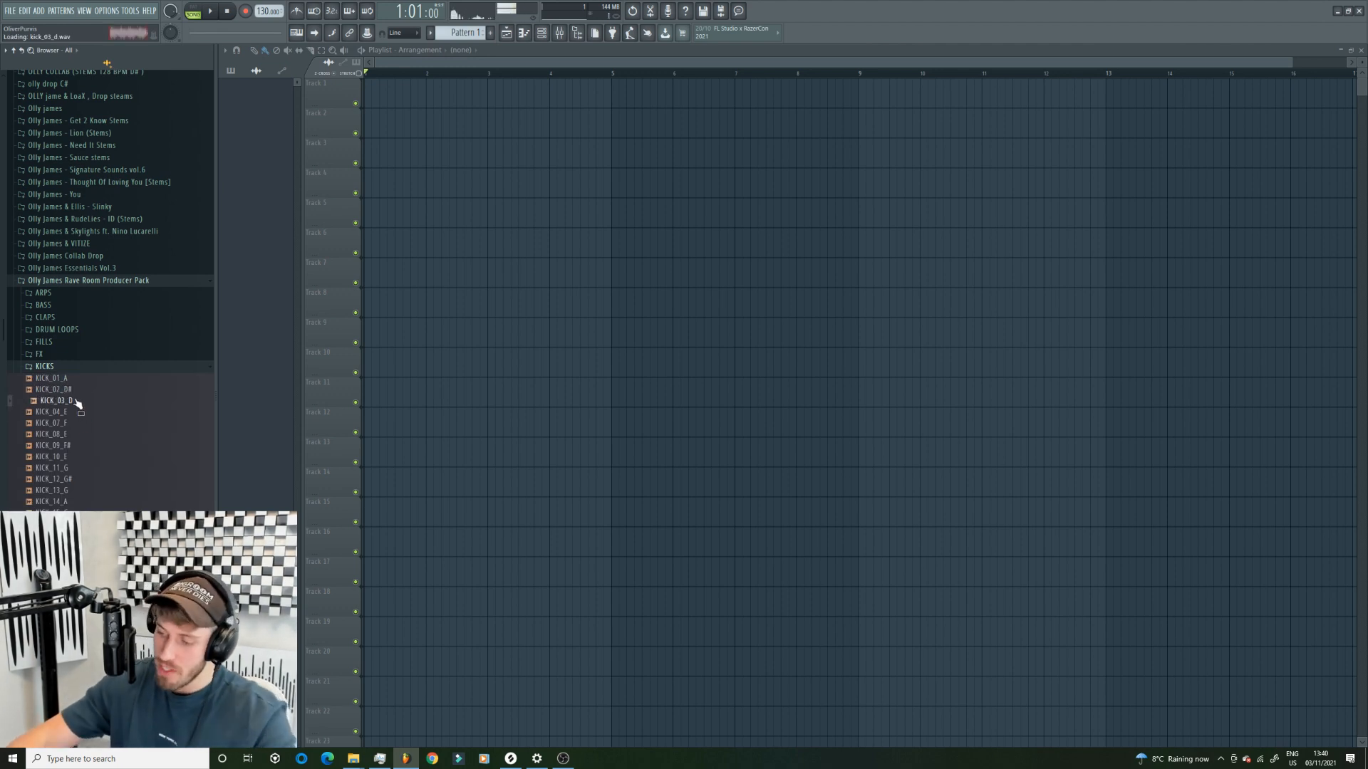
{"action": "left_click", "coordinate": [77, 390]}
{"action": "left_click", "coordinate": [74, 401]}
{"action": "left_click", "coordinate": [64, 435]}
{"action": "left_click", "coordinate": [71, 402]}
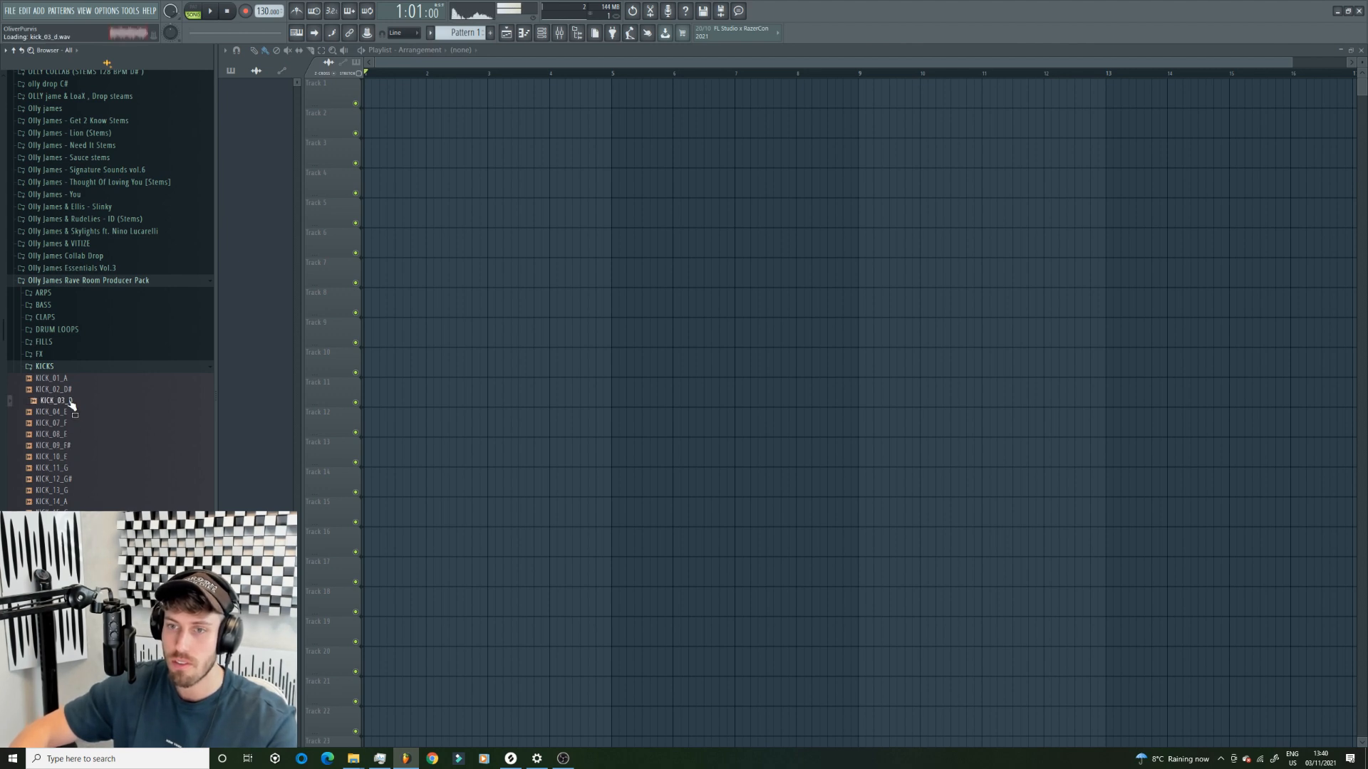
{"action": "left_click", "coordinate": [58, 446]}
{"action": "left_click_drag", "start_coordinate": [62, 405], "coordinate": [368, 95]}
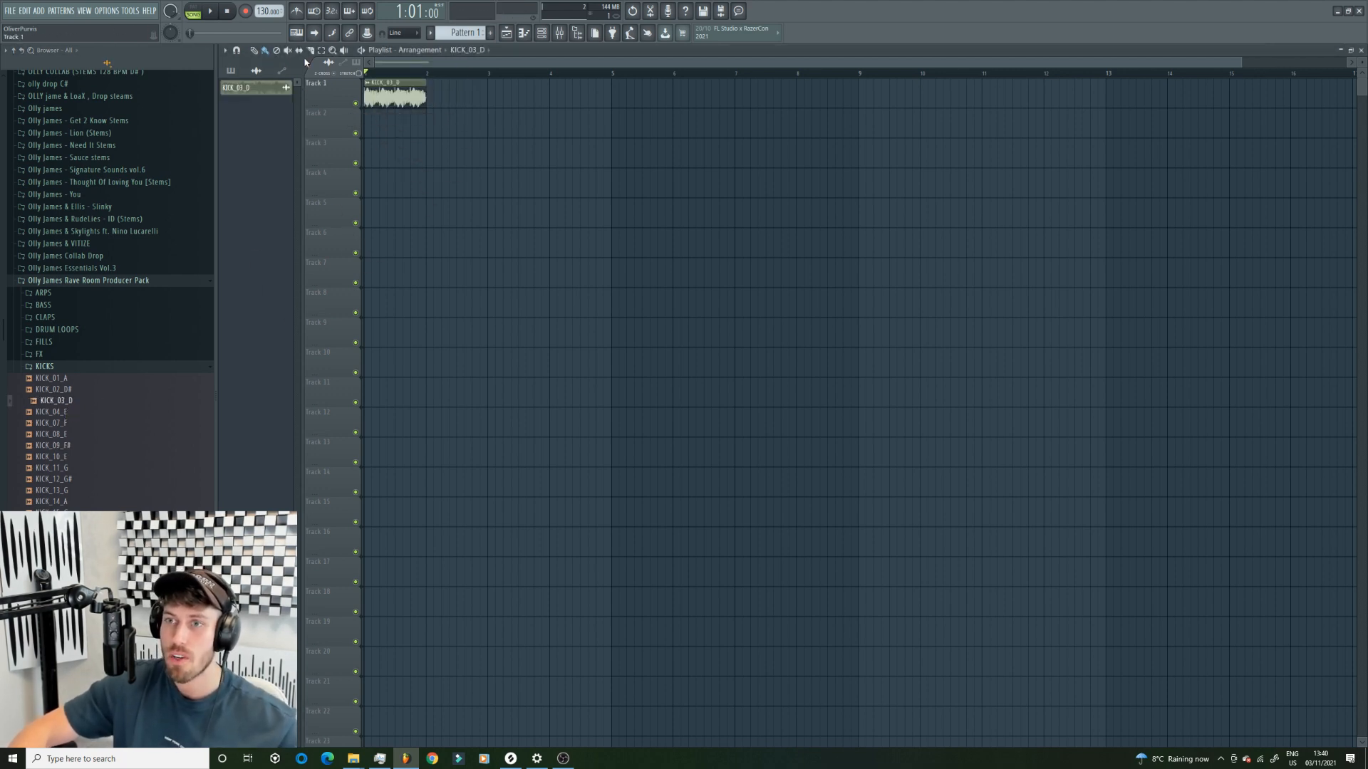
- Slice the kick clip to one beat and repeat it for seven bars on Track 1, starting at bar 5
{"action": "left_click", "coordinate": [318, 50]}
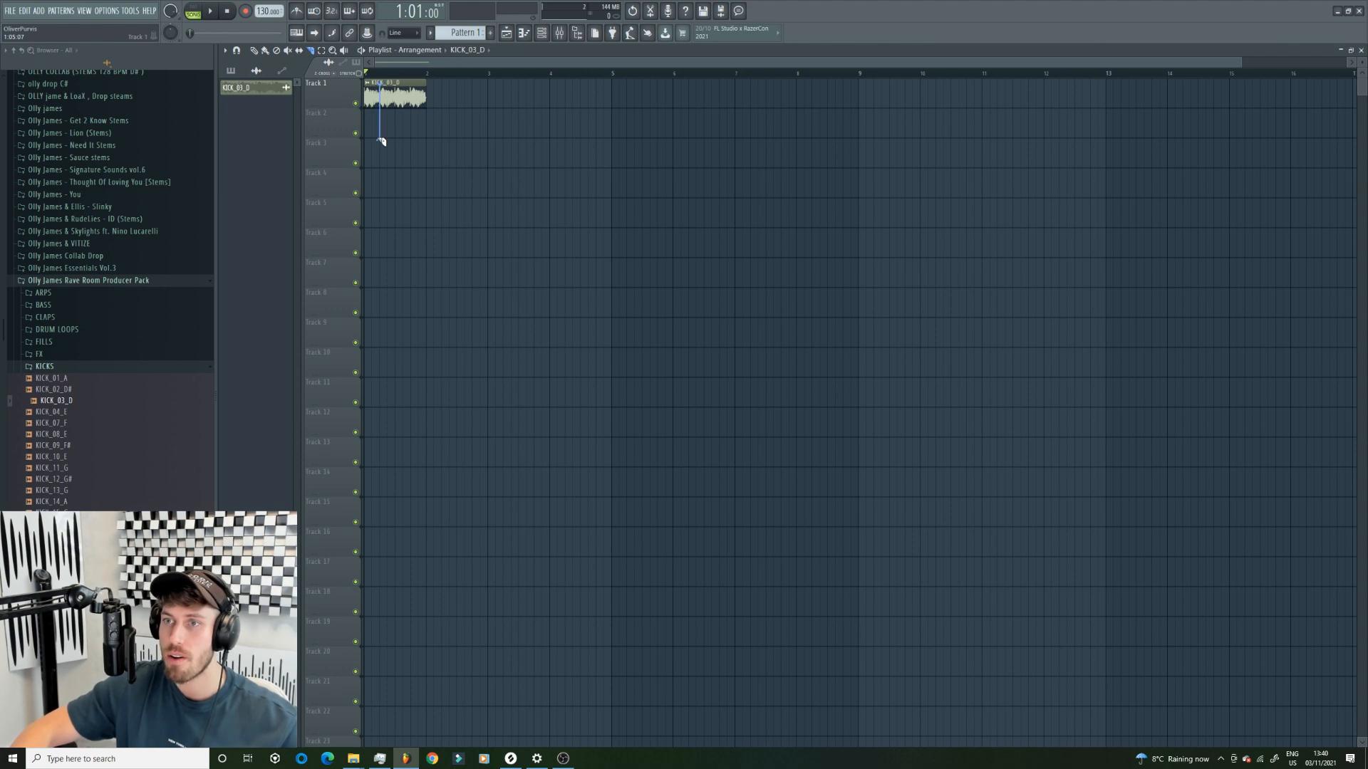
{"action": "mouse_move", "coordinate": [426, 97]}
{"action": "left_mouse_down"}
{"action": "mouse_move", "coordinate": [379, 97]}
{"action": "mouse_move", "coordinate": [858, 96]}
{"action": "mouse_move", "coordinate": [851, 84]}
{"action": "mouse_move", "coordinate": [801, 107]}
{"action": "left_mouse_up"}
{"action": "key", "text": "space"}
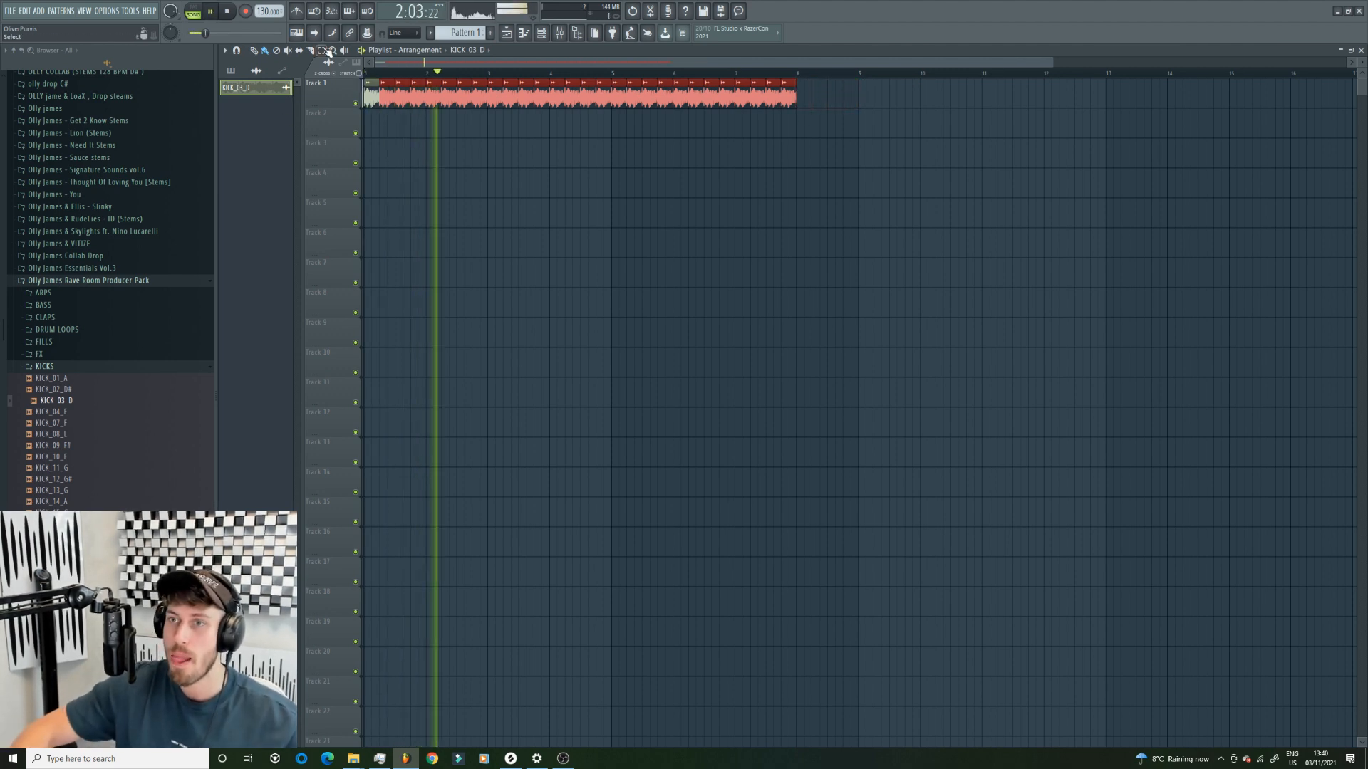
{"action": "key", "text": "space"}
{"action": "left_click_drag", "start_coordinate": [370, 100], "coordinate": [620, 109]}
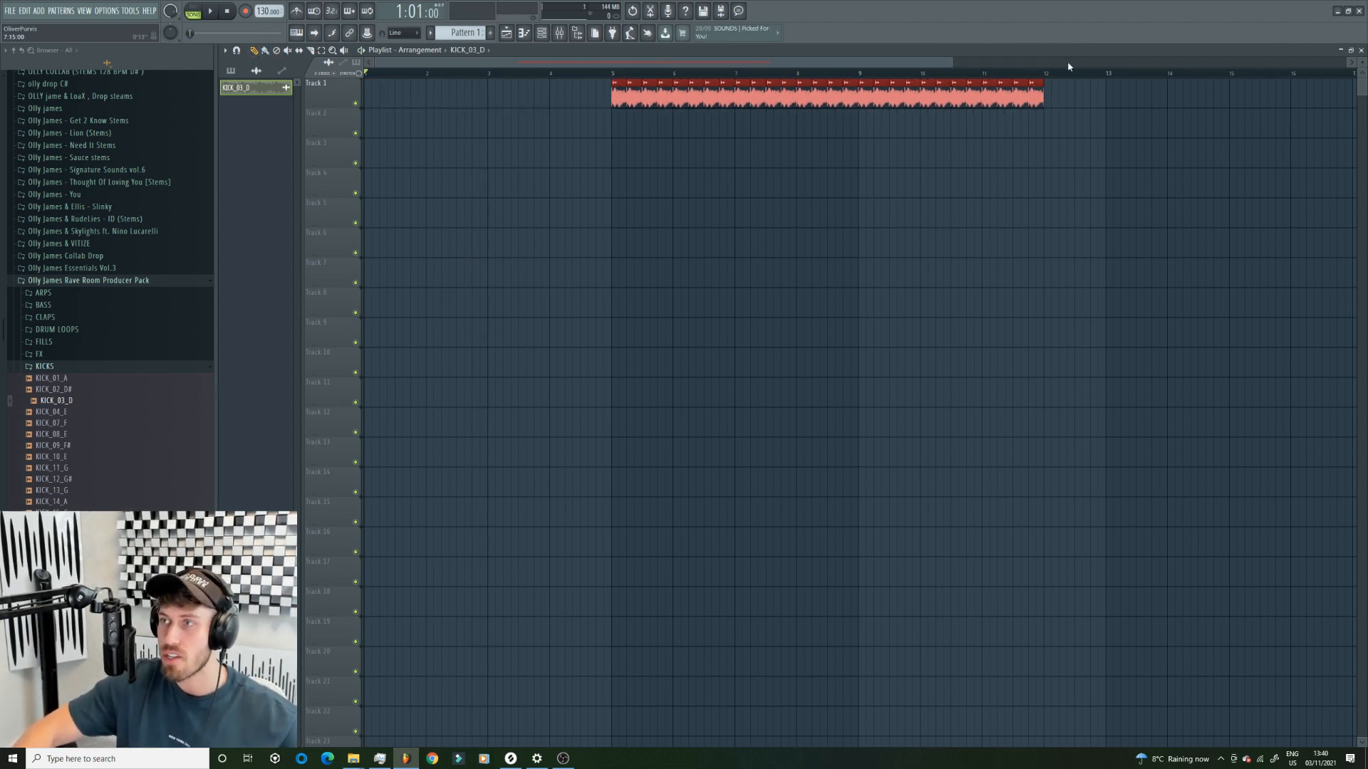
- Place VOCAL_01_E from the pack's VOCALS folder on Track 1 at bar 4, right before the kicks
{"action": "left_click", "coordinate": [57, 366]}
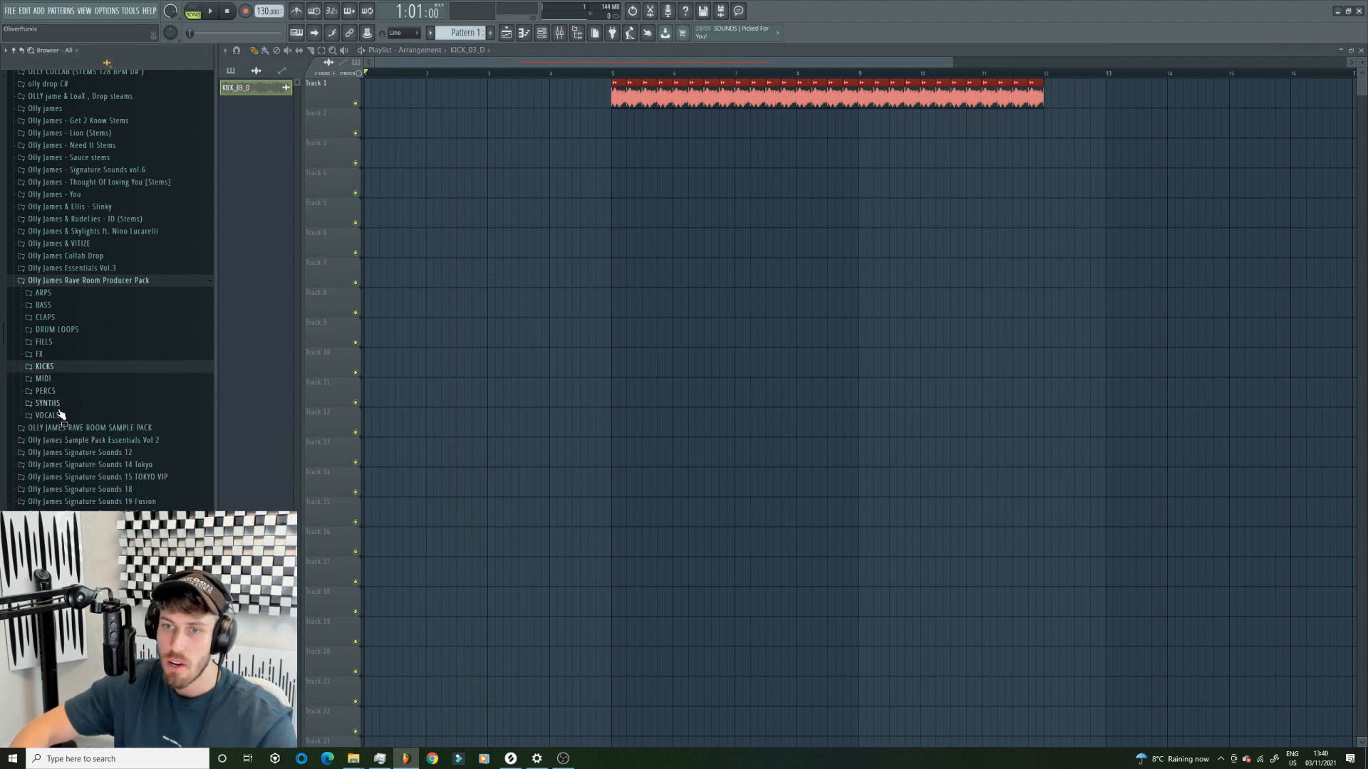
{"action": "left_click", "coordinate": [60, 414]}
{"action": "left_click", "coordinate": [71, 428]}
{"action": "left_click_drag", "start_coordinate": [84, 437], "coordinate": [543, 99]}
- Fit the VOCAL_01_E clip to the project tempo, specifying a sample tempo of 128.0 BPM
{"action": "left_click", "coordinate": [553, 83]}
{"action": "left_click", "coordinate": [663, 152]}
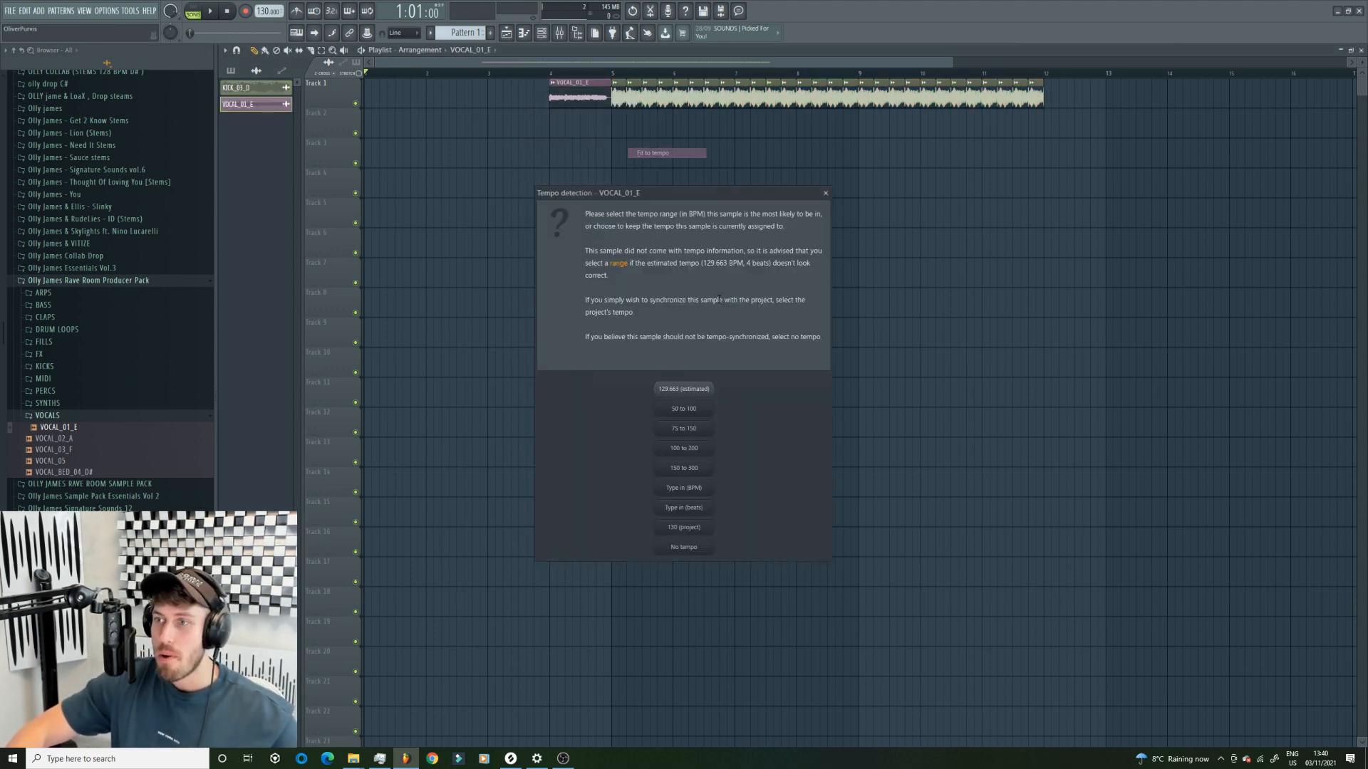
{"action": "left_click", "coordinate": [684, 488]}
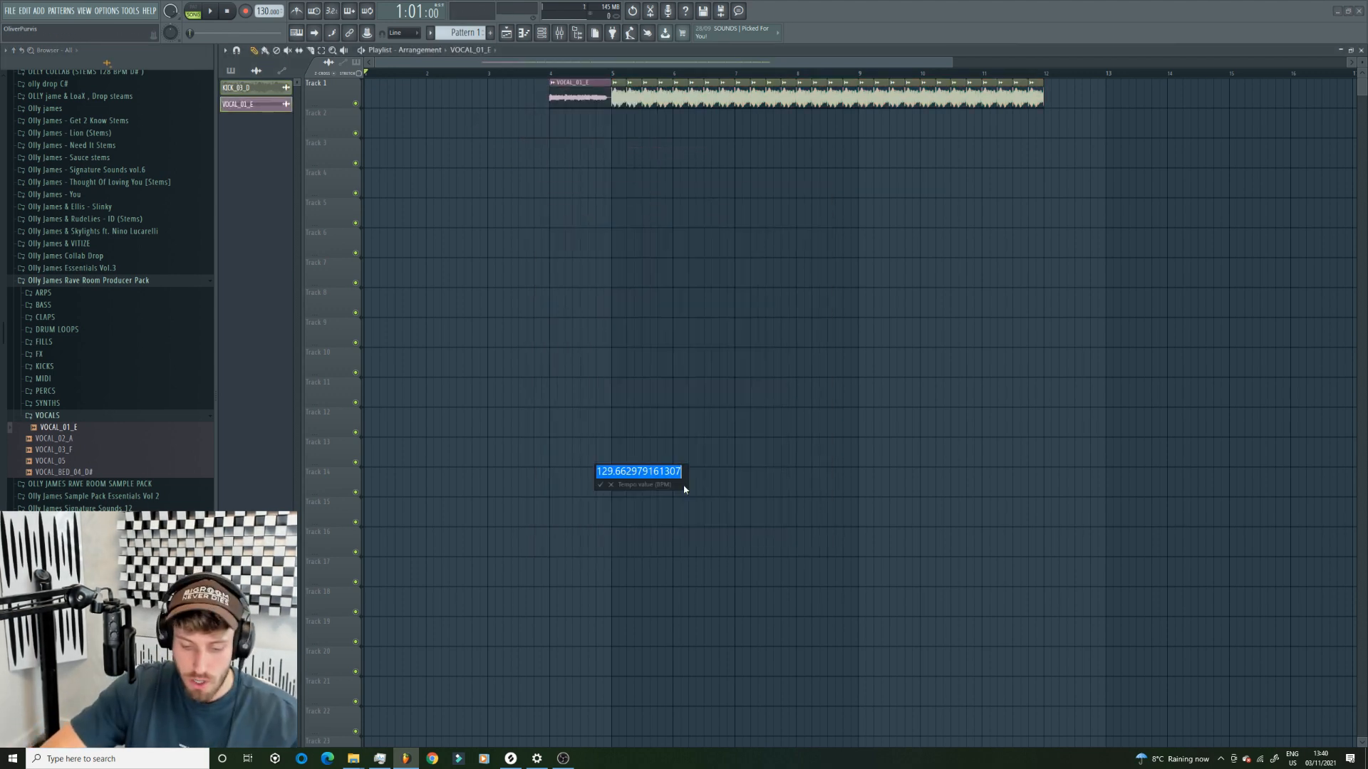
{"action": "type", "text": "128.0"}
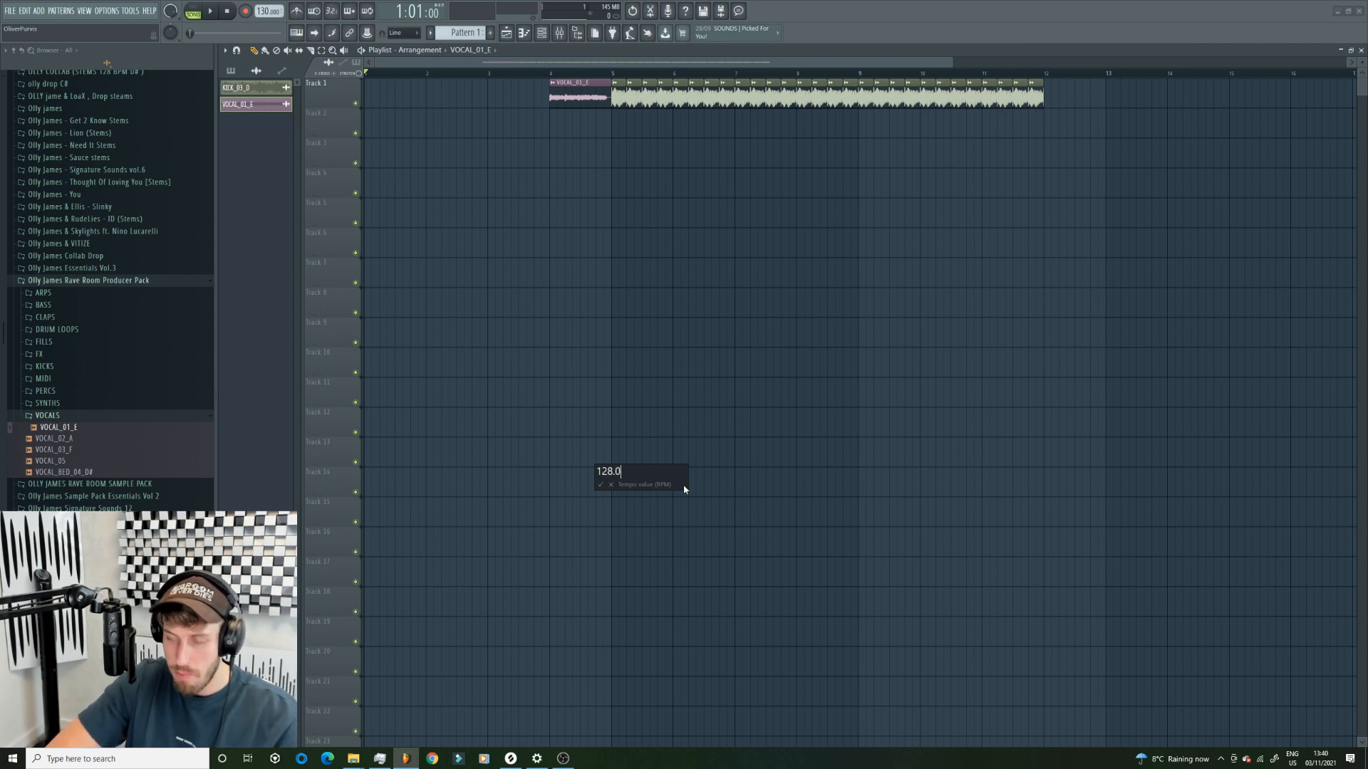
{"action": "key", "text": "Return"}
- Set the time-stretching mode of the VOCAL_01_E clip to e3 generic
{"action": "left_click", "coordinate": [552, 74]}
{"action": "key", "text": "space"}
{"action": "double_click", "coordinate": [586, 83]}
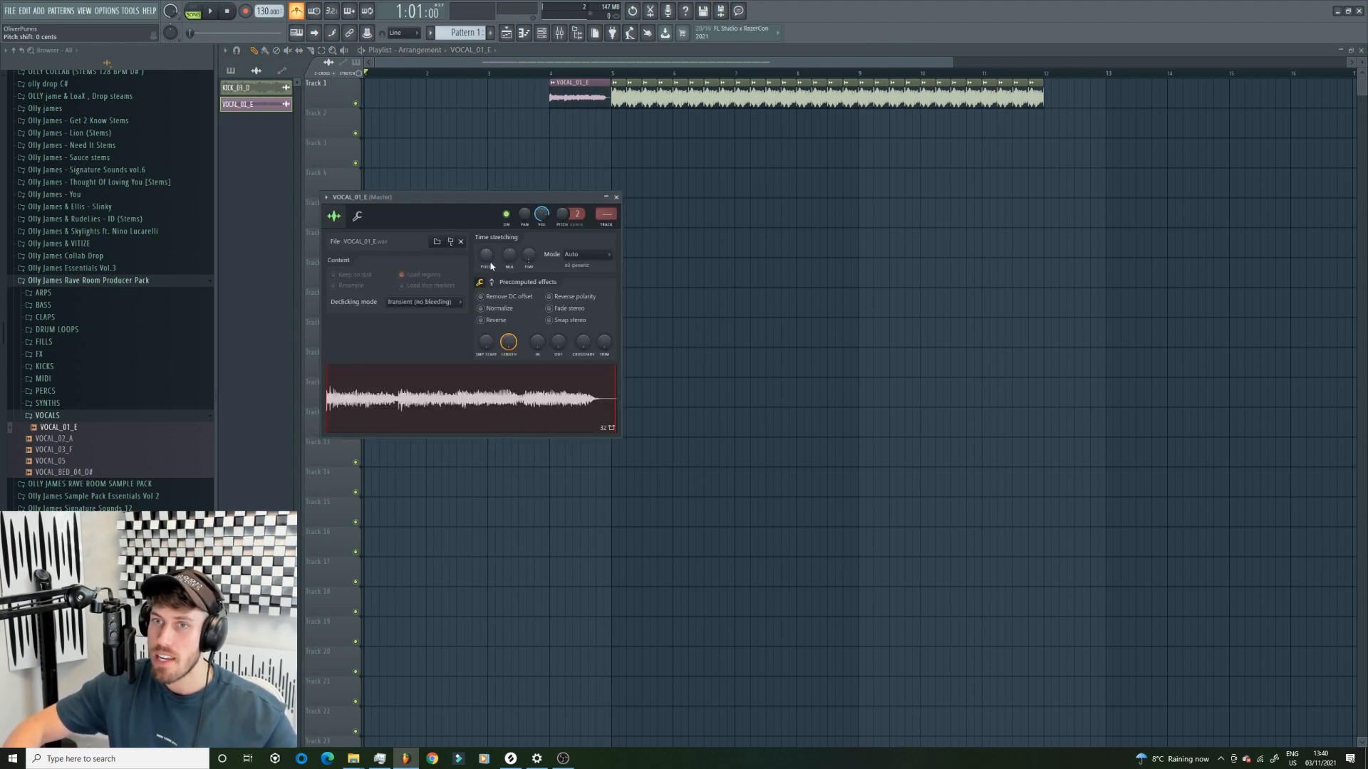
{"action": "left_click", "coordinate": [585, 254]}
{"action": "left_click", "coordinate": [612, 274]}
{"action": "left_click", "coordinate": [616, 197]}
- Turn off the metronome and play back the vocal leading into the kicks from bar 4
{"action": "double_click", "coordinate": [633, 84]}
{"action": "double_click", "coordinate": [573, 84]}
{"action": "left_click", "coordinate": [559, 73]}
{"action": "key", "text": "space"}
{"action": "double_click", "coordinate": [570, 100]}
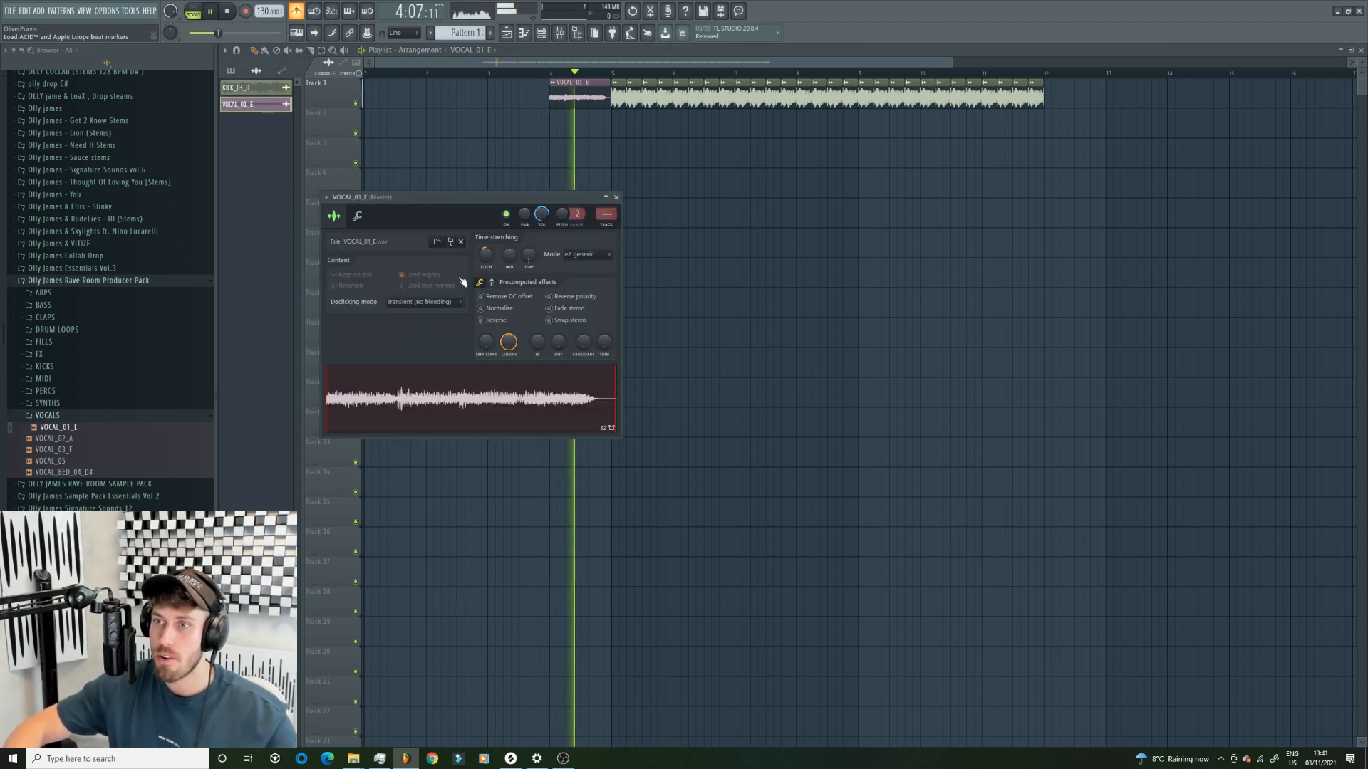
{"action": "key", "text": "space"}
{"action": "left_click", "coordinate": [298, 12]}
{"action": "left_click", "coordinate": [553, 75]}
{"action": "key", "text": "space"}
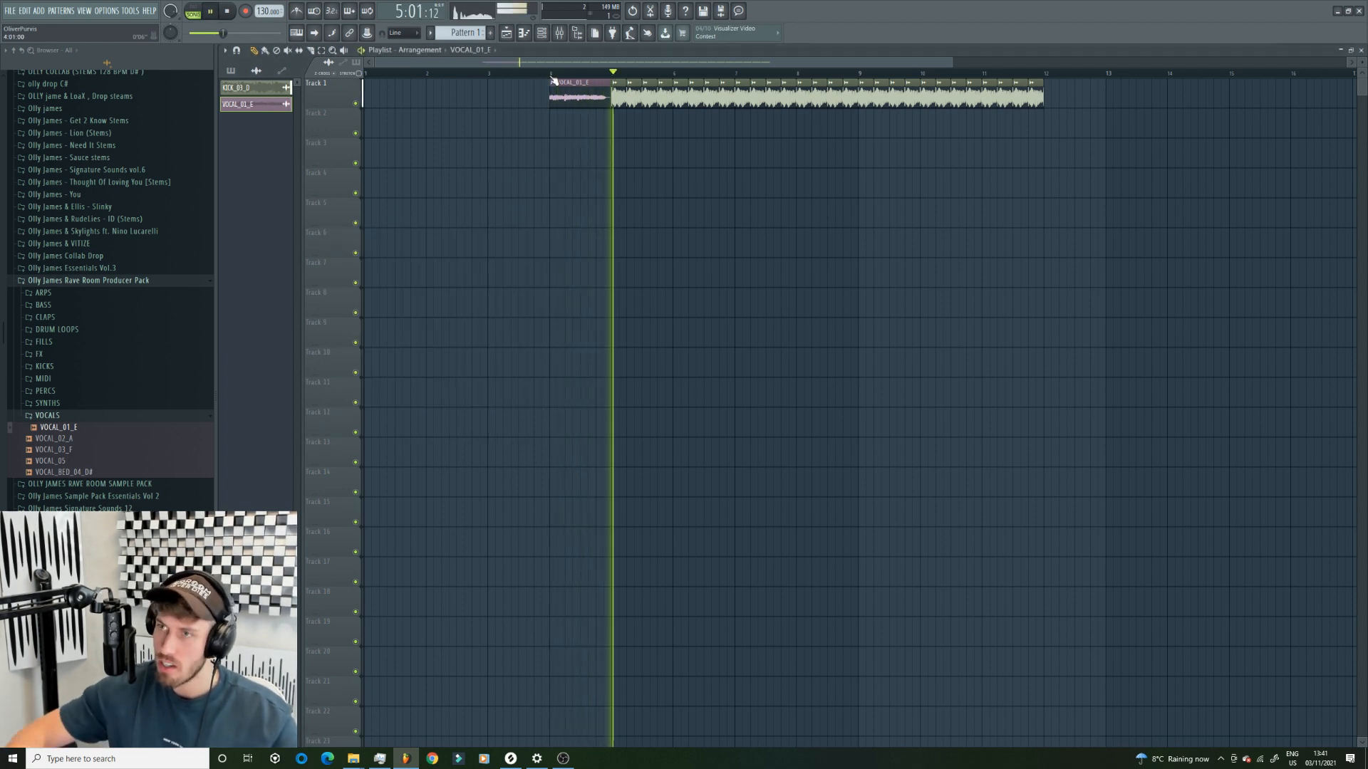
{"action": "key", "text": "space"}
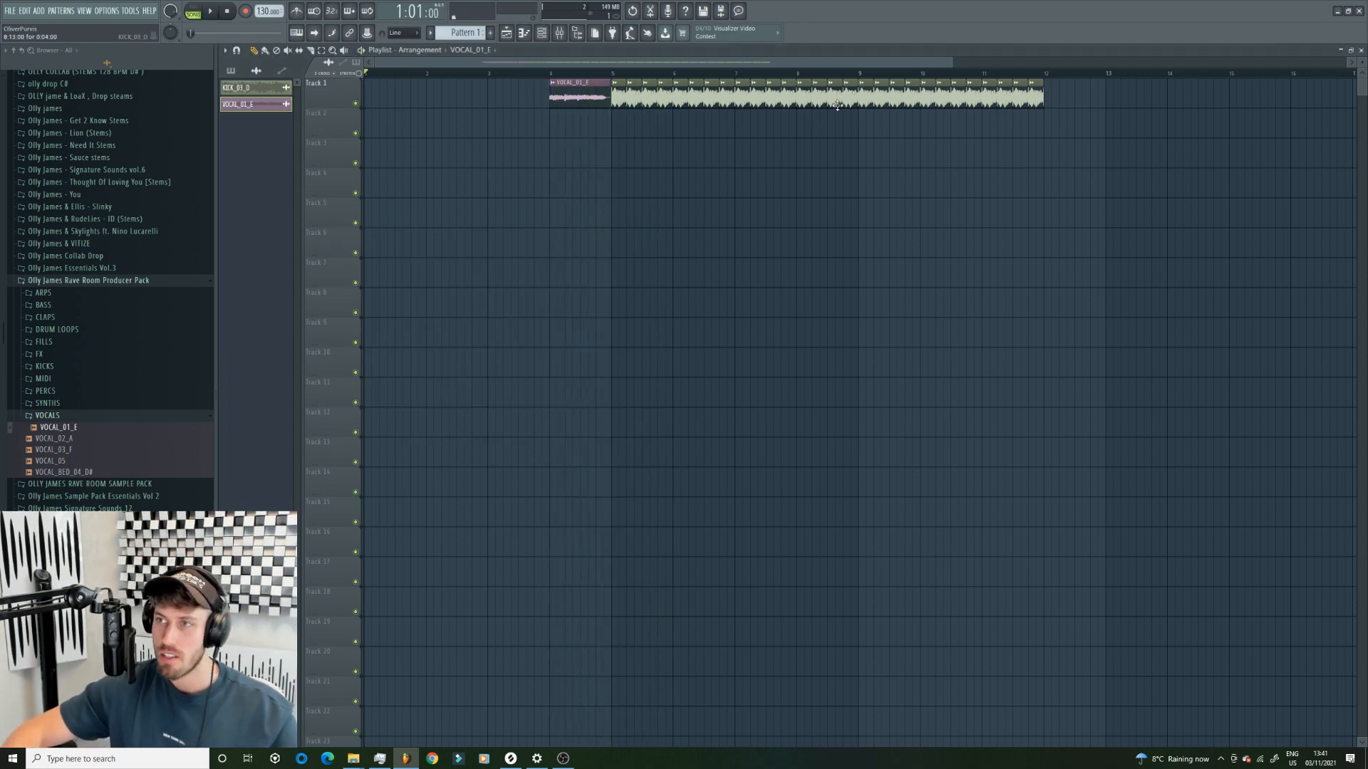
- Audition the loops in the pack's CLAPS folder and place CLAPS_CLEAN_CLAPS_02 on Track 3 around bar 9
{"action": "left_click", "coordinate": [70, 417]}
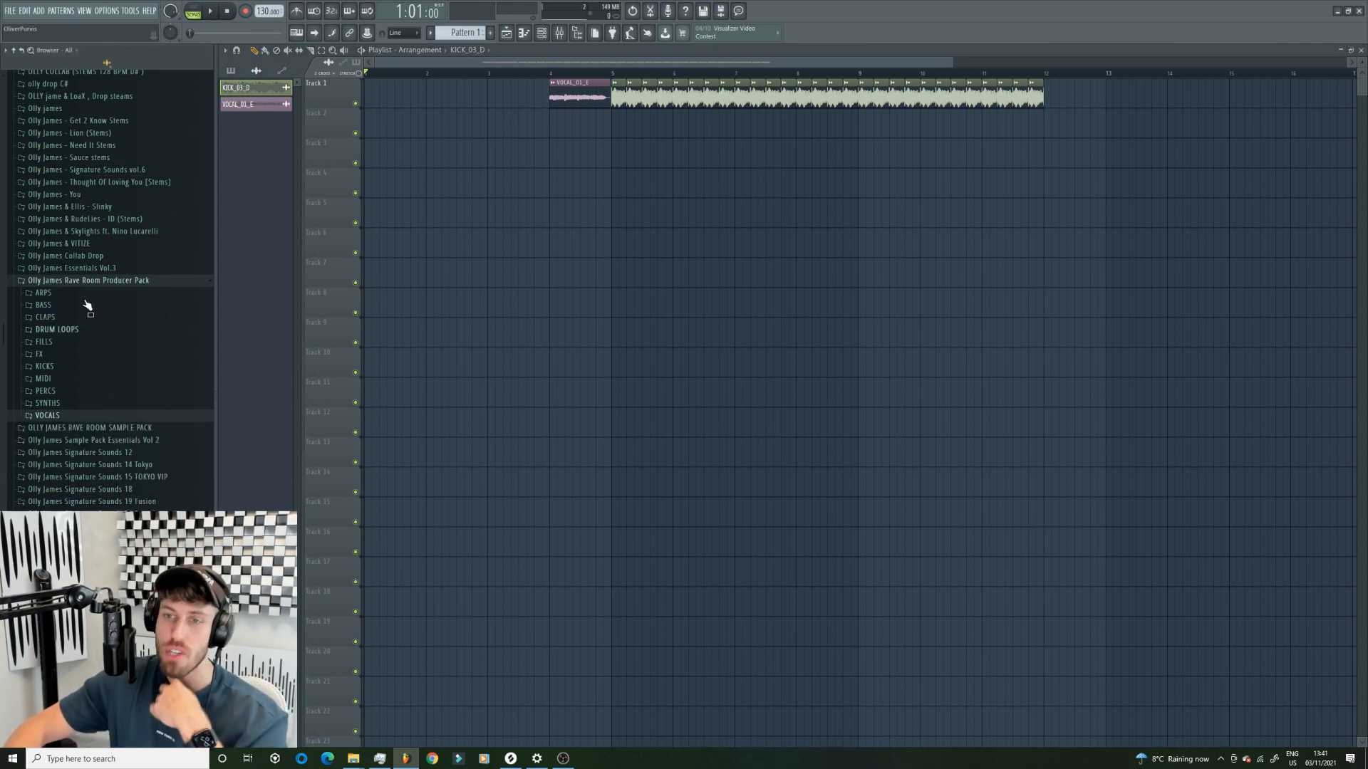
{"action": "left_click", "coordinate": [62, 320]}
{"action": "left_click", "coordinate": [103, 339]}
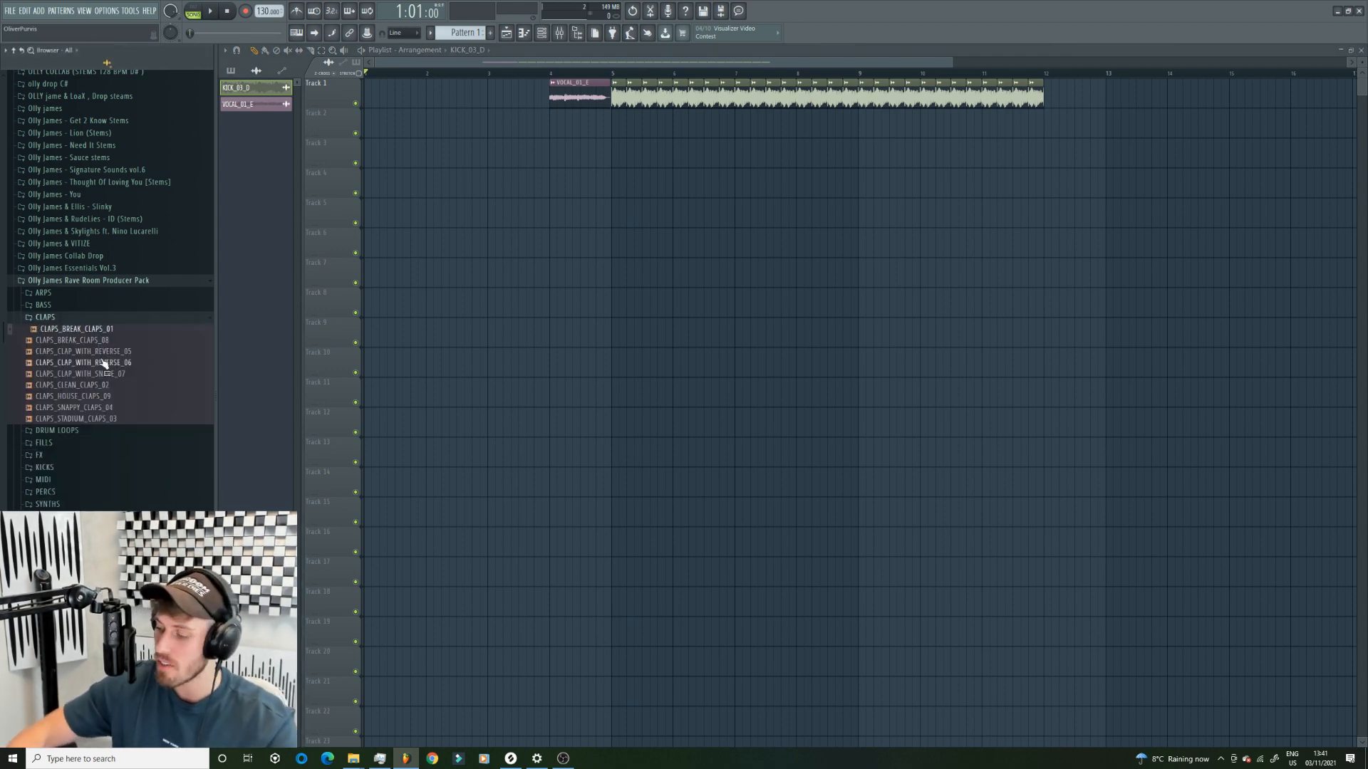
{"action": "left_click", "coordinate": [105, 353]}
{"action": "left_click", "coordinate": [104, 363]}
{"action": "left_click", "coordinate": [103, 374]}
{"action": "left_click", "coordinate": [101, 386]}
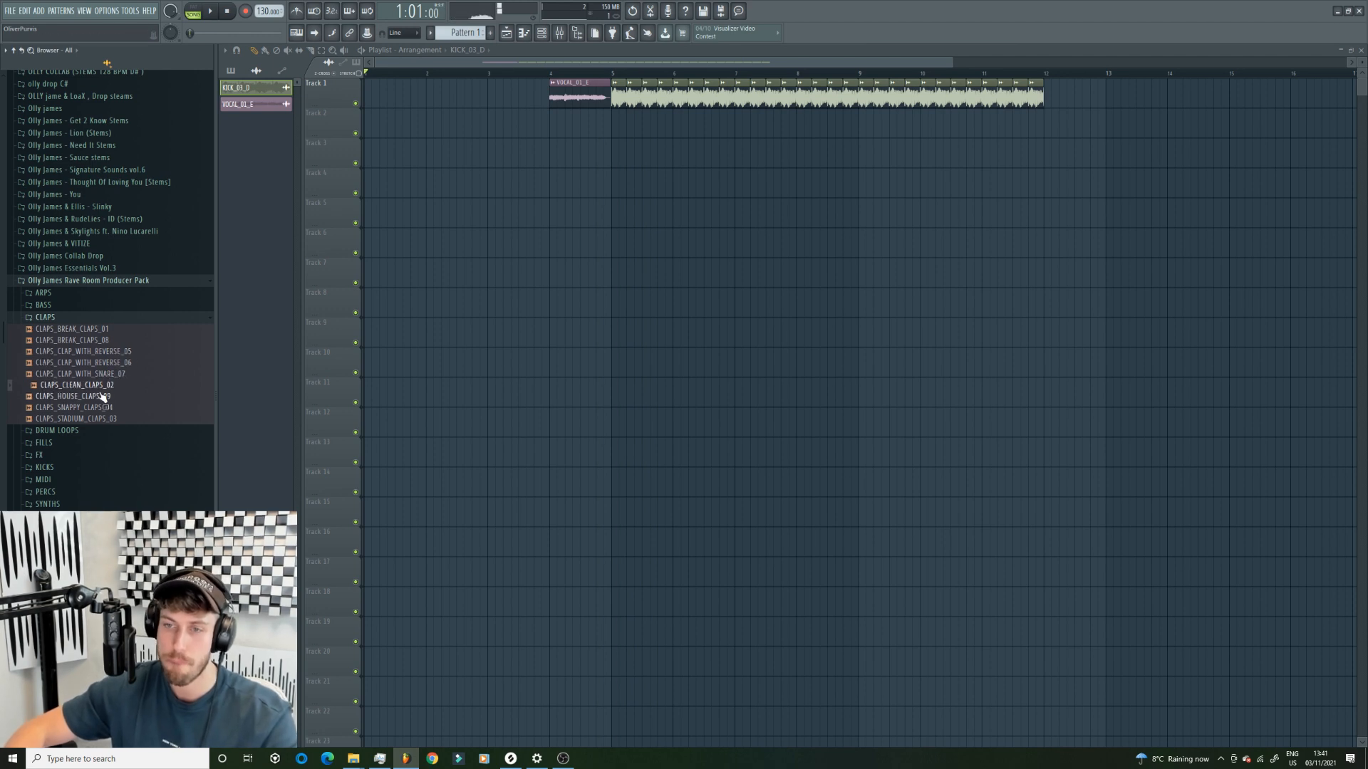
{"action": "left_click_drag", "start_coordinate": [96, 390], "coordinate": [866, 147]}
{"action": "left_click", "coordinate": [106, 396]}
{"action": "left_click", "coordinate": [112, 409]}
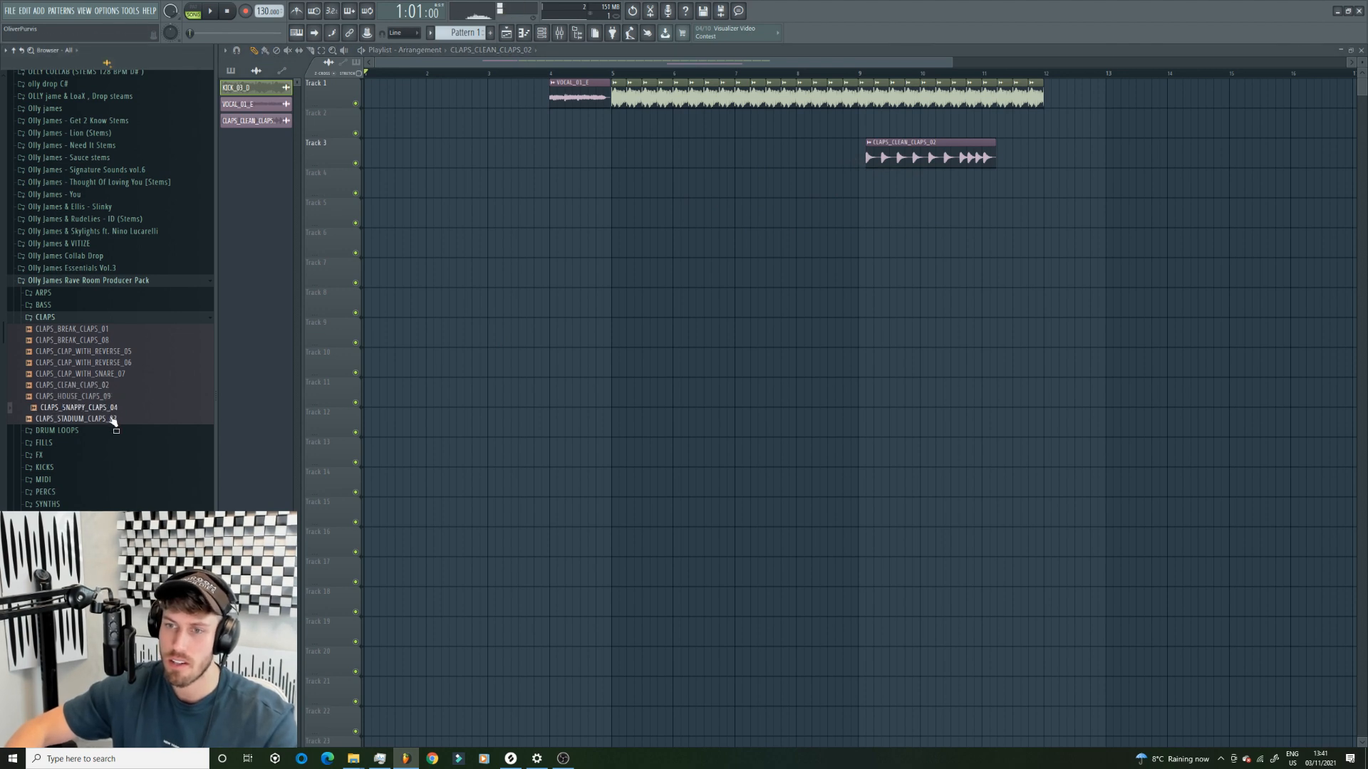
- Audition several loops in the pack's DRUM LOOPS folder, including DRUM_LOOPS_14 and DRUM_LOOPS_ETHNIC_DRUMS_04
{"action": "left_click", "coordinate": [45, 317]}
{"action": "left_click", "coordinate": [57, 330]}
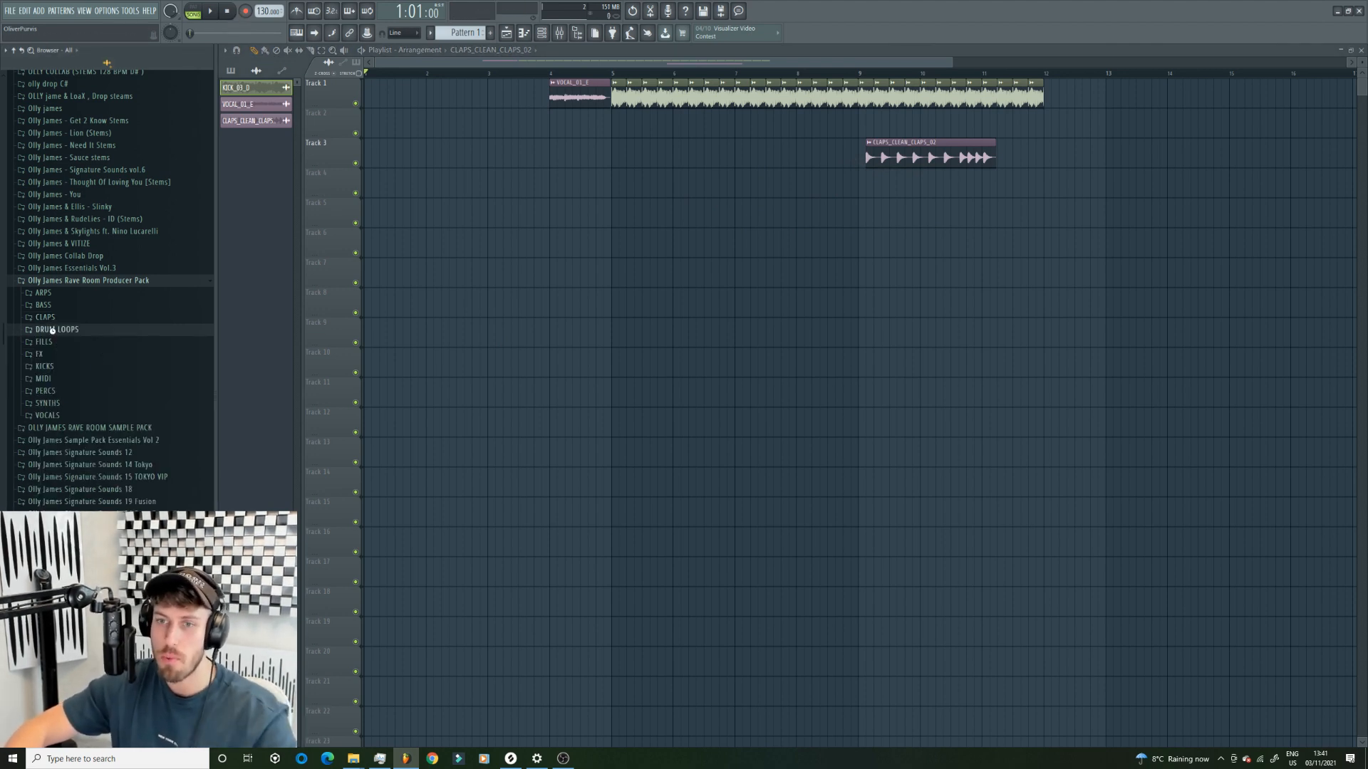
{"action": "left_click", "coordinate": [100, 388]}
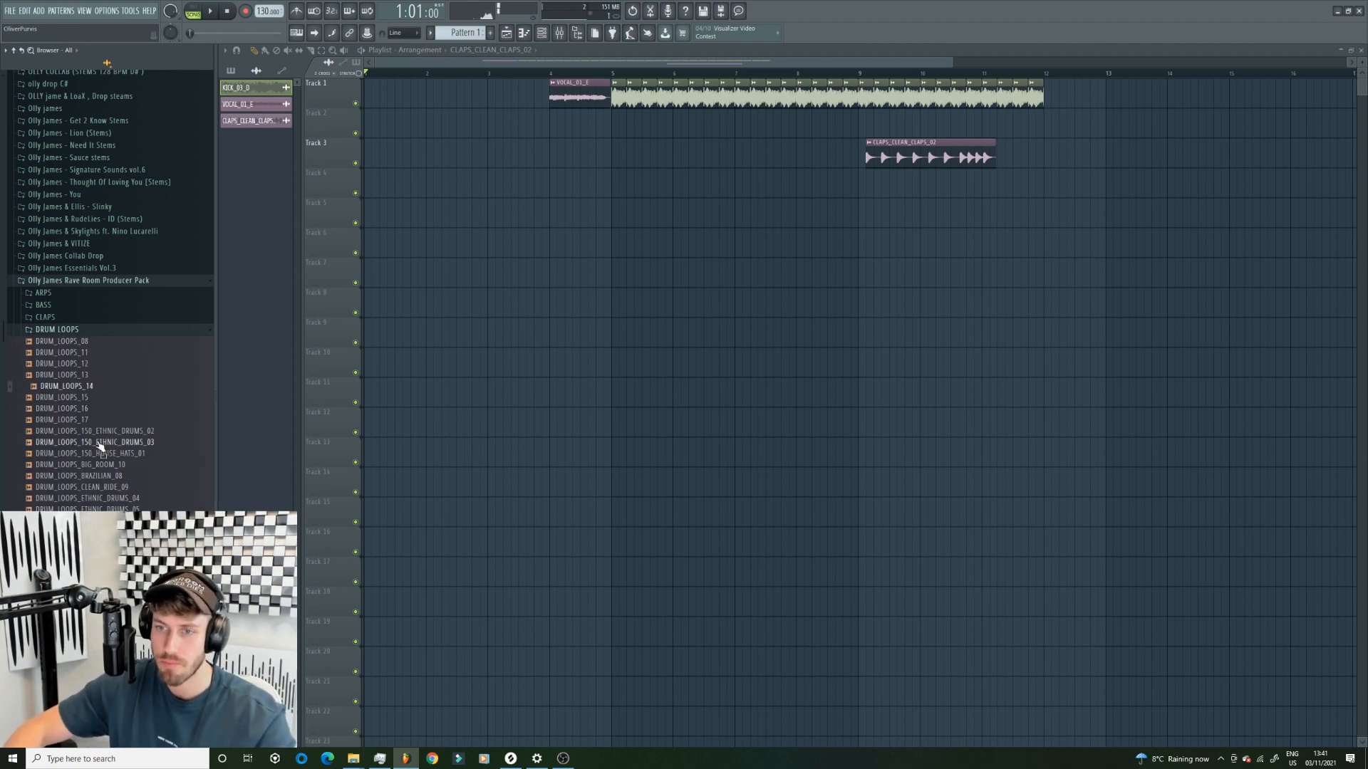
{"action": "left_click", "coordinate": [103, 409]}
{"action": "left_click", "coordinate": [118, 465]}
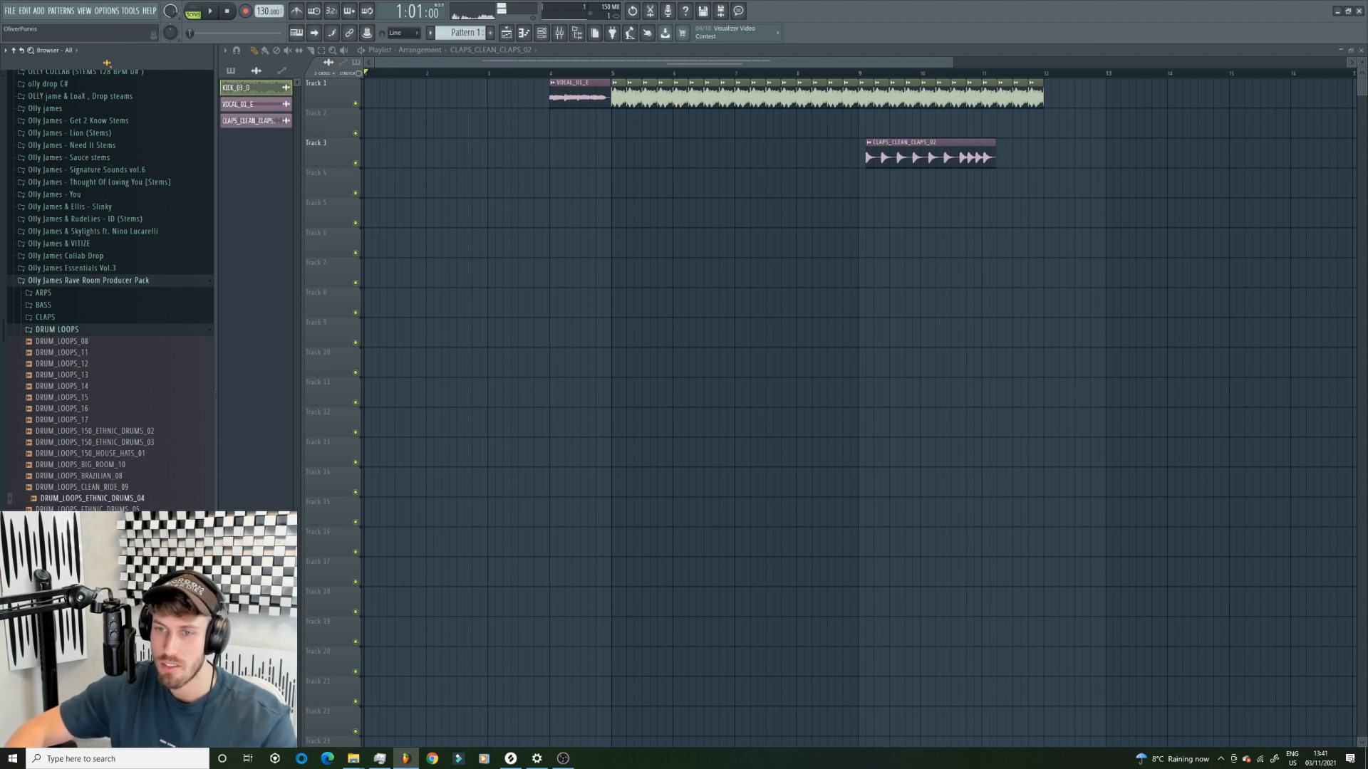
- Place FILLS_COWBELL_04 on Track 3 at bar 4, set its time stretch to 1:00:00 and play it back
{"action": "scroll", "coordinate": [107, 492], "scroll_direction": "up", "scroll_amount": 5}
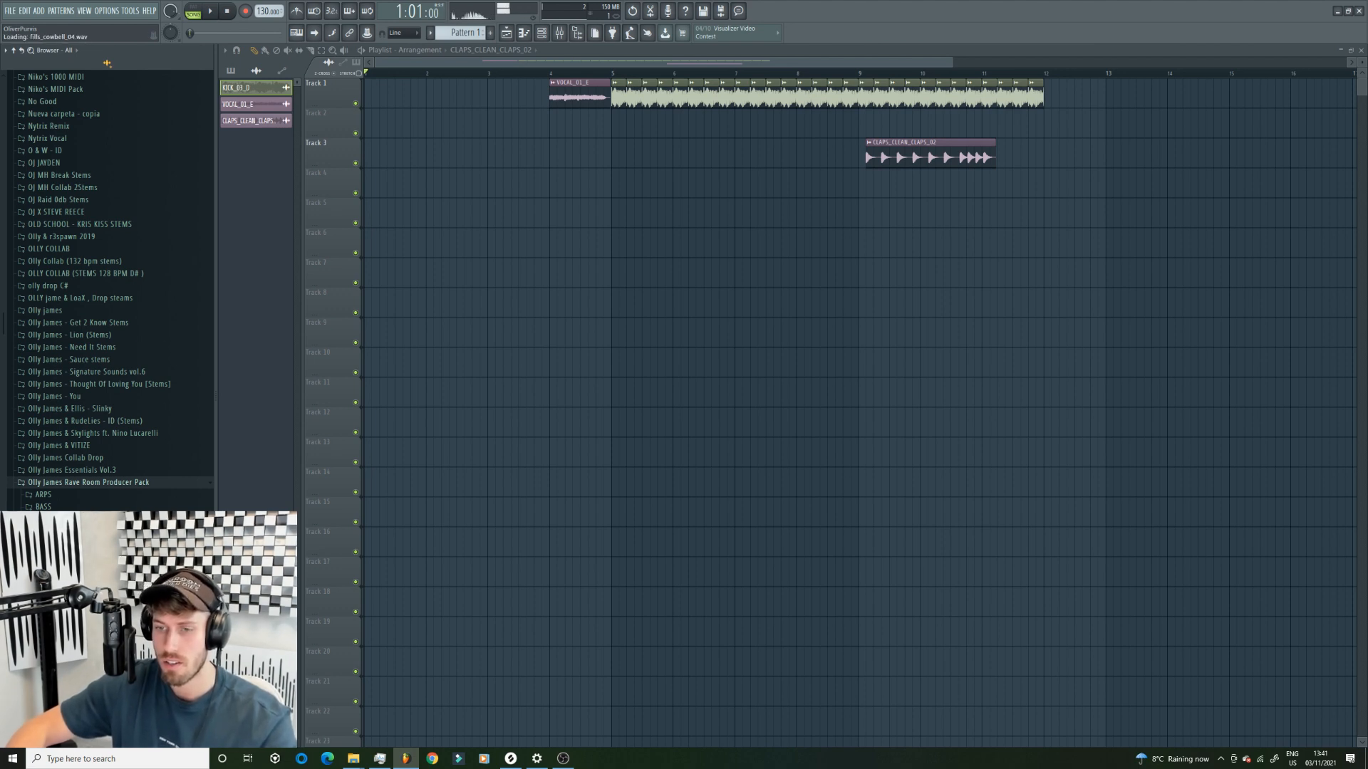
{"action": "left_click_drag", "start_coordinate": [440, 436], "coordinate": [553, 150]}
{"action": "double_click", "coordinate": [563, 153]}
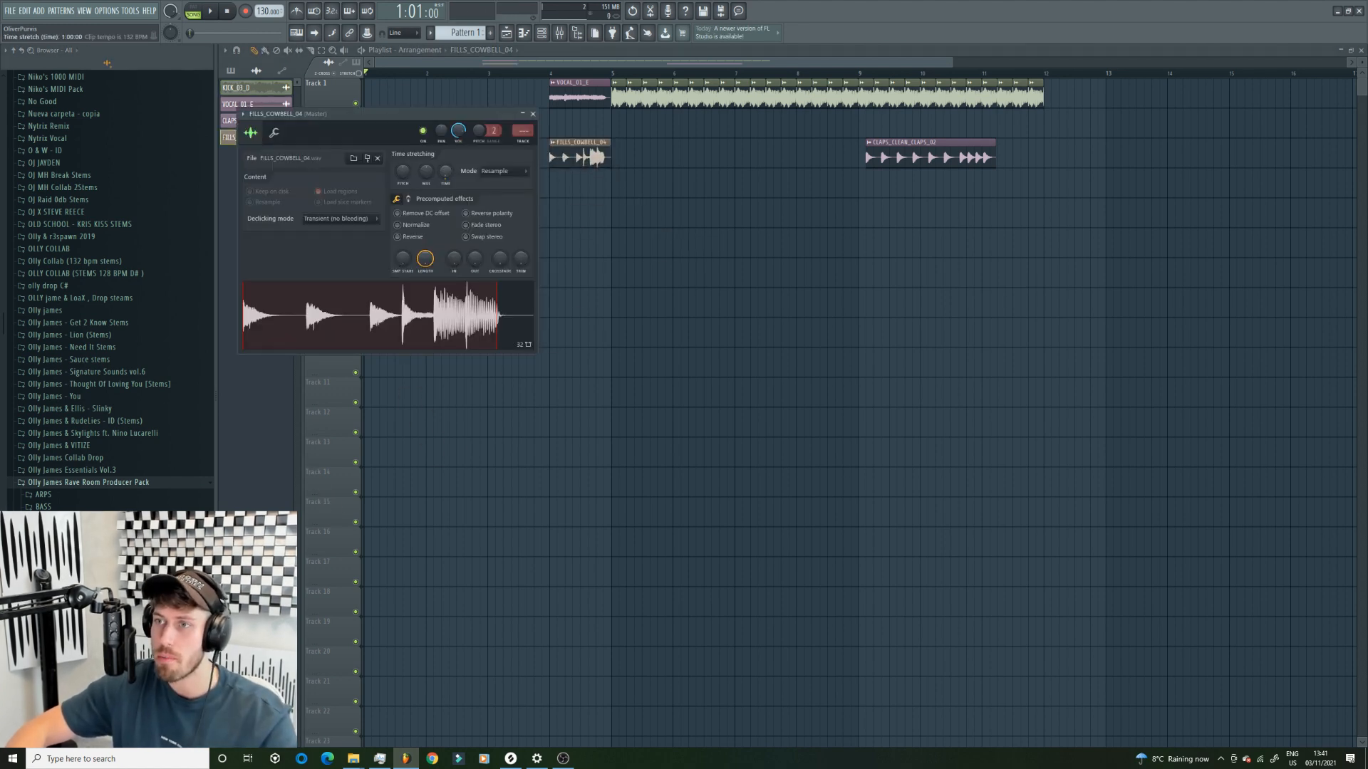
{"action": "left_click", "coordinate": [551, 74]}
{"action": "key", "text": "space"}
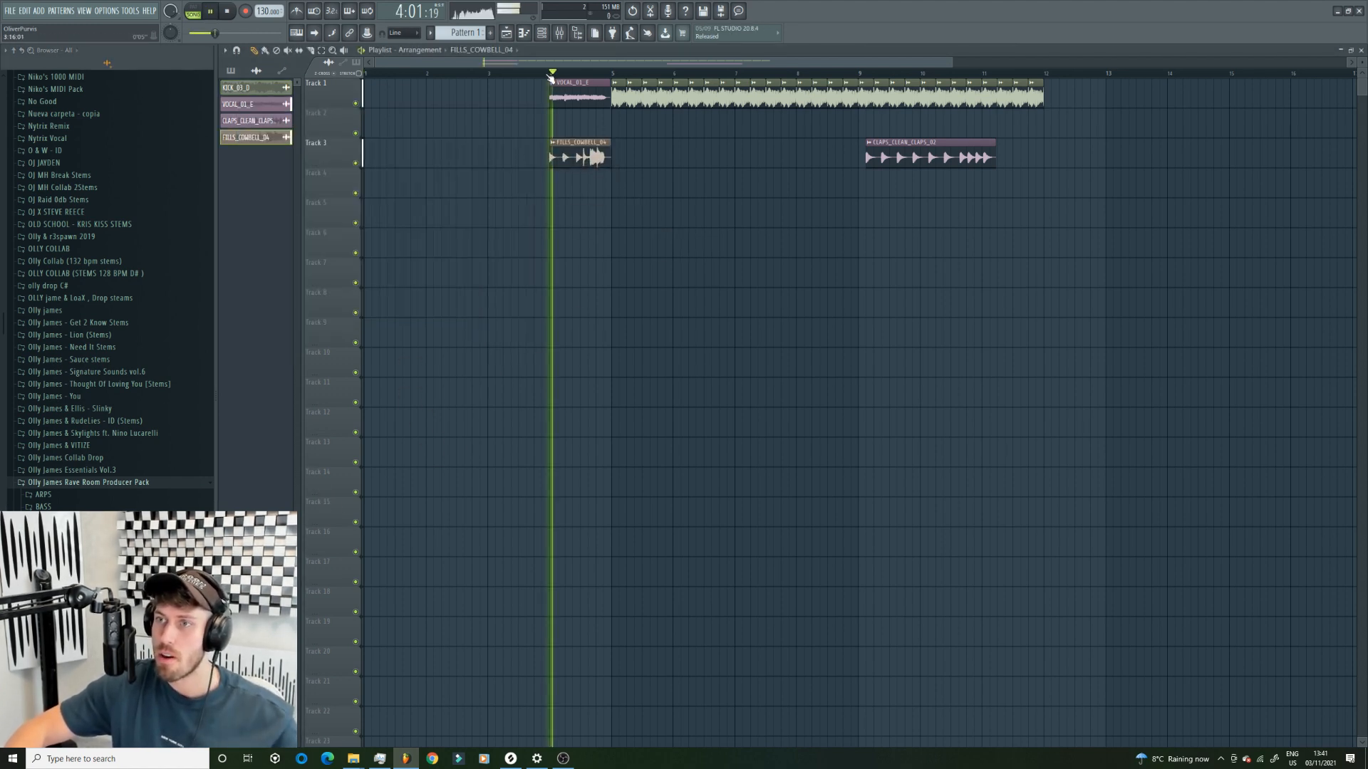
- Fine-tune the time stretch of the FILLS_COWBELL_04 clip to 1:02:01, checking it by playing from bar 4
{"action": "double_click", "coordinate": [578, 150]}
{"action": "key", "text": "space"}
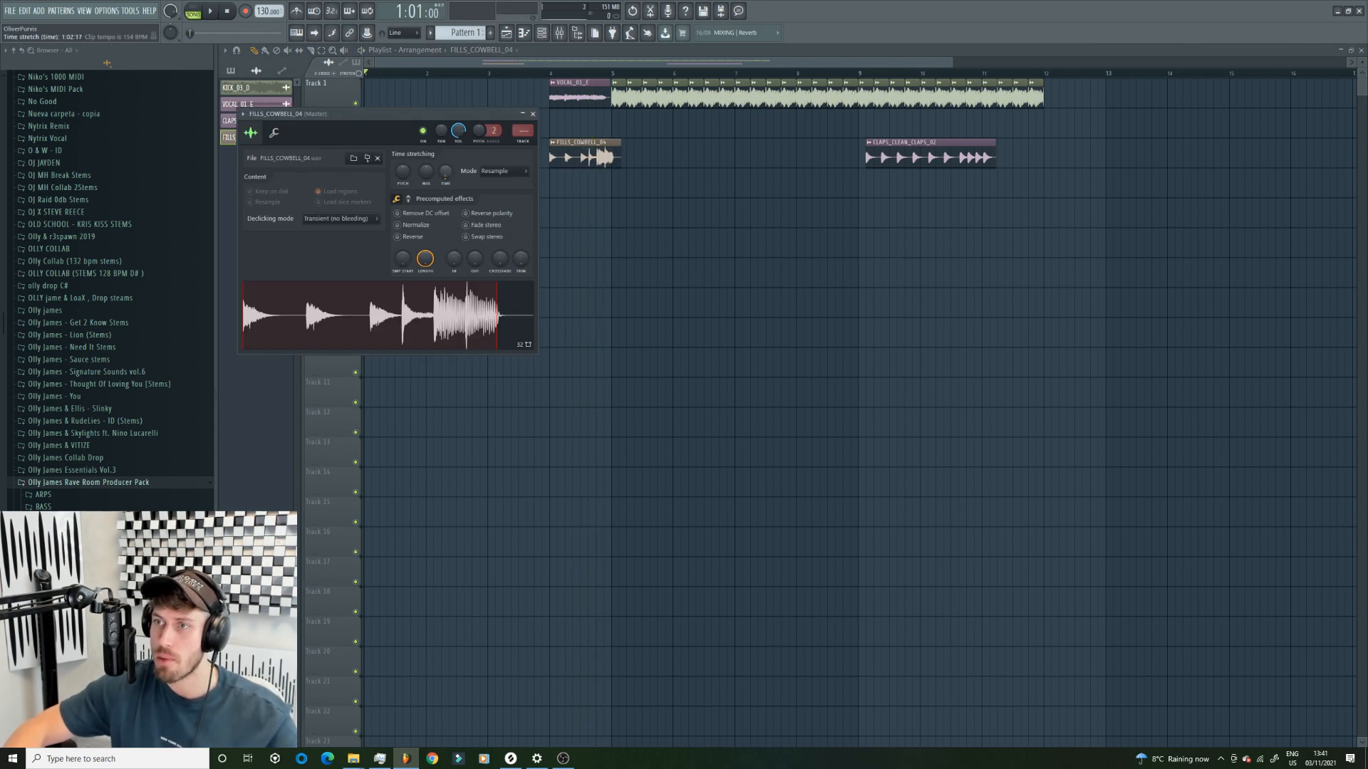
{"action": "key", "text": "space"}
{"action": "left_click", "coordinate": [551, 74]}
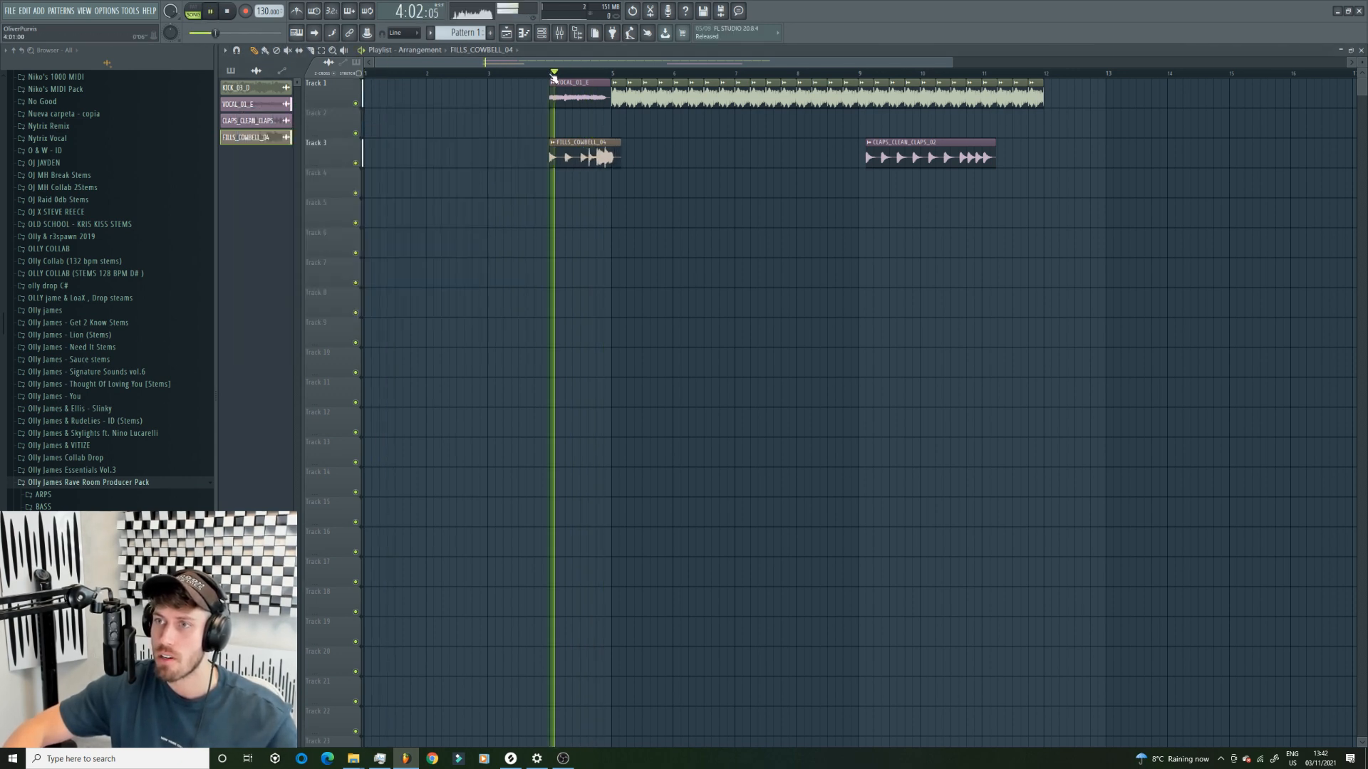
{"action": "double_click", "coordinate": [600, 152]}
{"action": "key", "text": "space"}
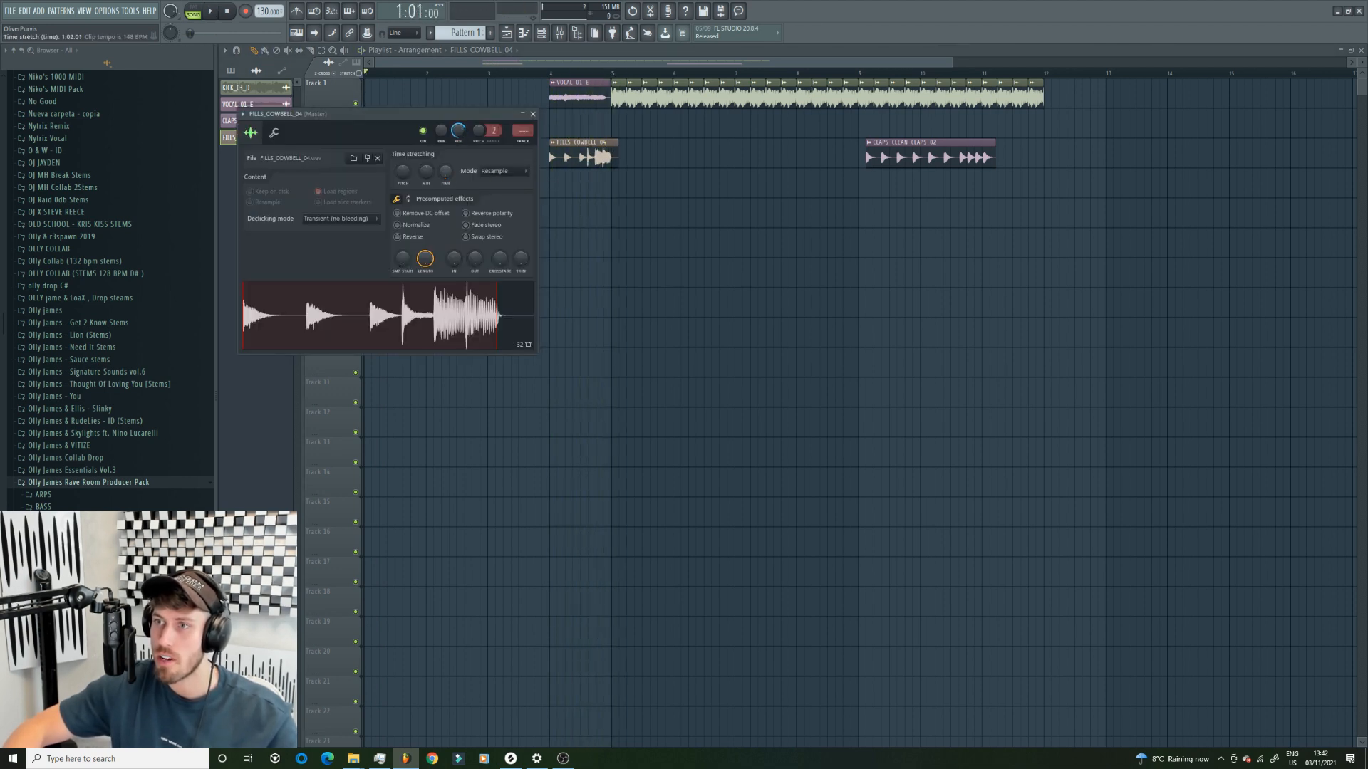
- Loop bar 4 with Track 1 muted and the metronome on to check the timing of the cowbell fill
{"action": "key", "text": "space"}
{"action": "left_click", "coordinate": [551, 73]}
{"action": "left_click_drag", "start_coordinate": [552, 73], "coordinate": [617, 82]}
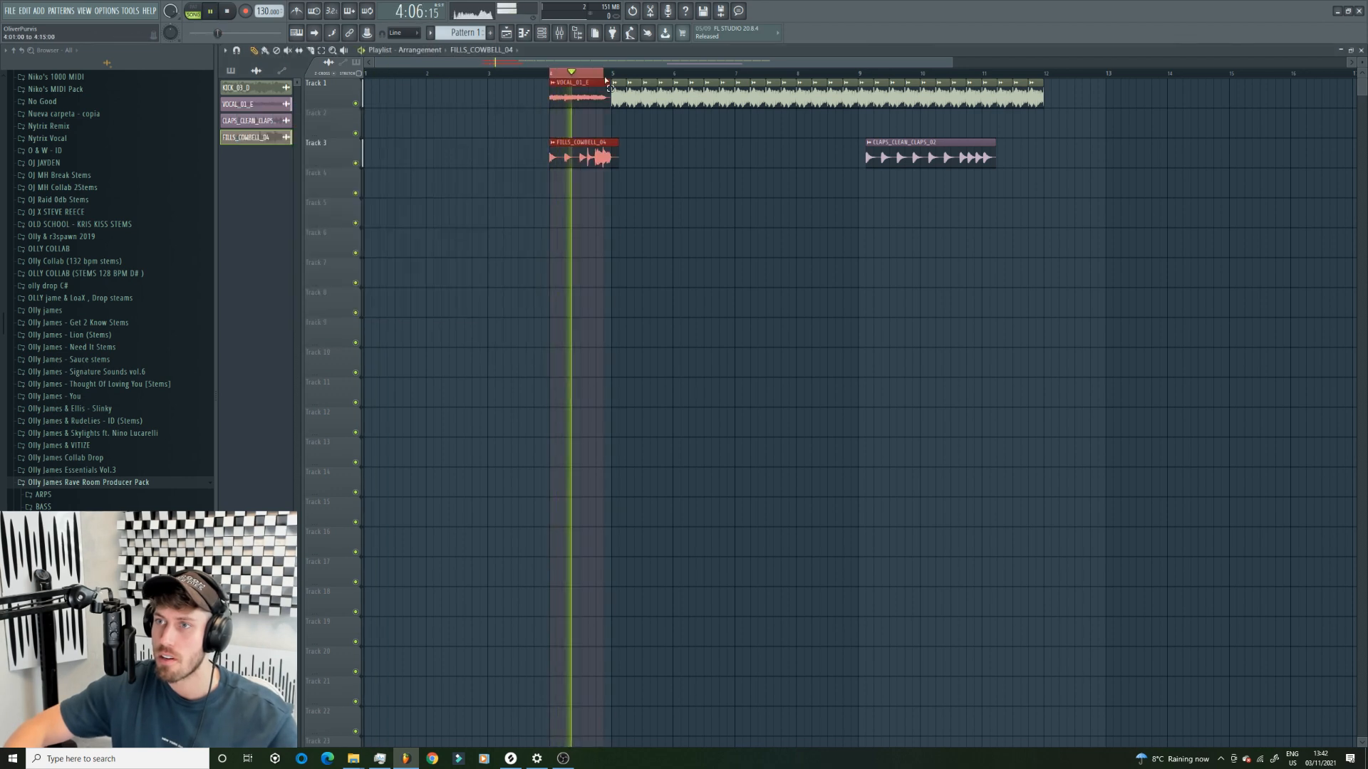
{"action": "left_click", "coordinate": [356, 103]}
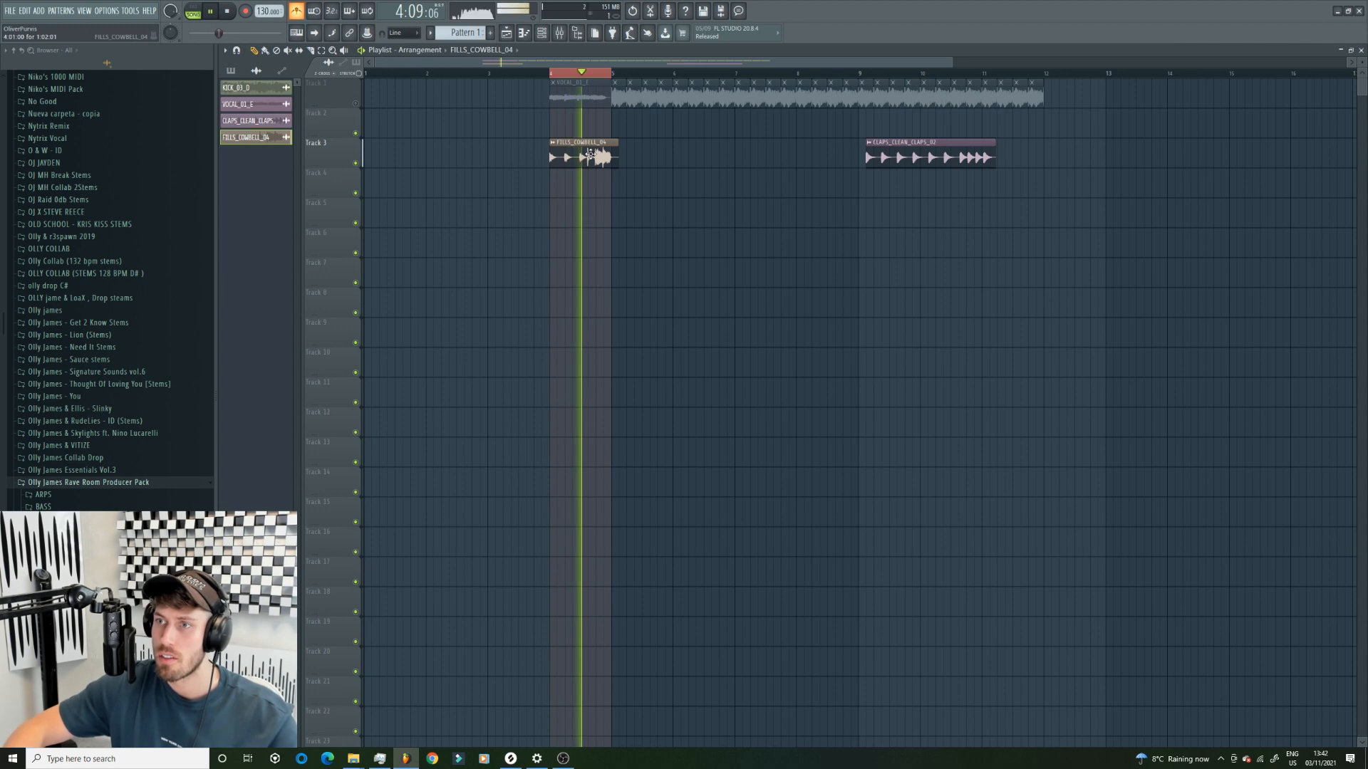
{"action": "double_click", "coordinate": [584, 148]}
{"action": "left_click", "coordinate": [532, 114]}
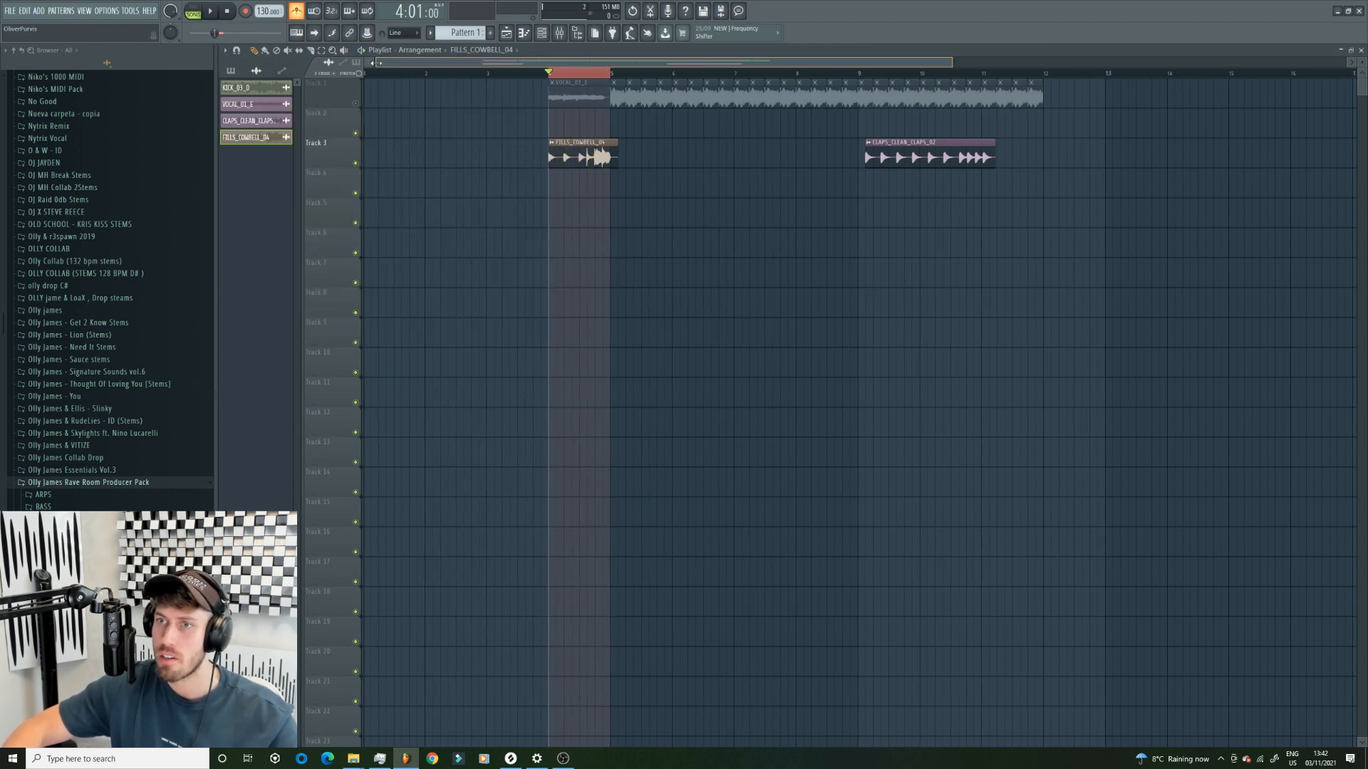
{"action": "key", "text": "space"}
- Examine the FILLS_COWBELL_04 hits against the grid in bar 4 while playing the loop
{"action": "left_click_drag", "start_coordinate": [955, 66], "coordinate": [554, 87]}
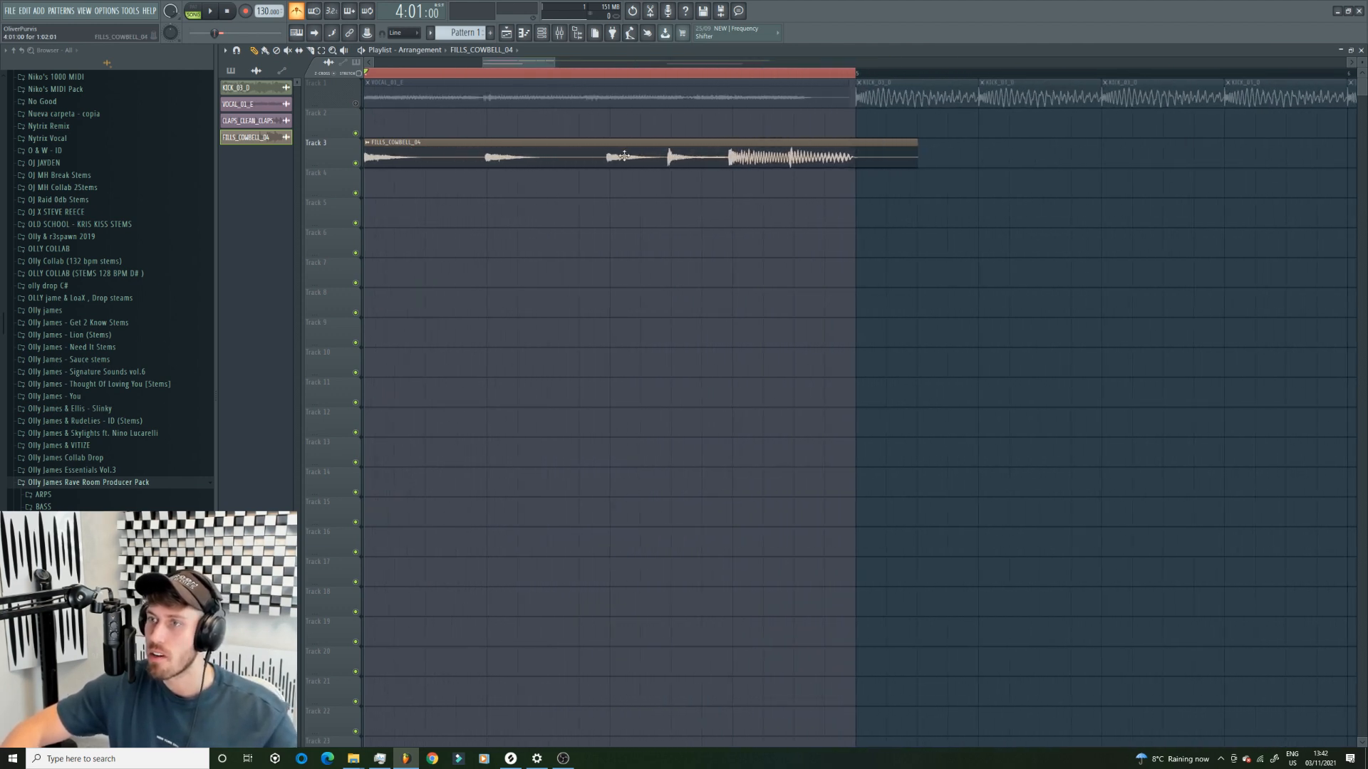
{"action": "double_click", "coordinate": [626, 151]}
{"action": "mouse_move", "coordinate": [445, 172]}
{"action": "left_mouse_down"}
{"action": "mouse_move", "coordinate": [445, 158]}
{"action": "mouse_move", "coordinate": [446, 169]}
{"action": "left_mouse_up"}
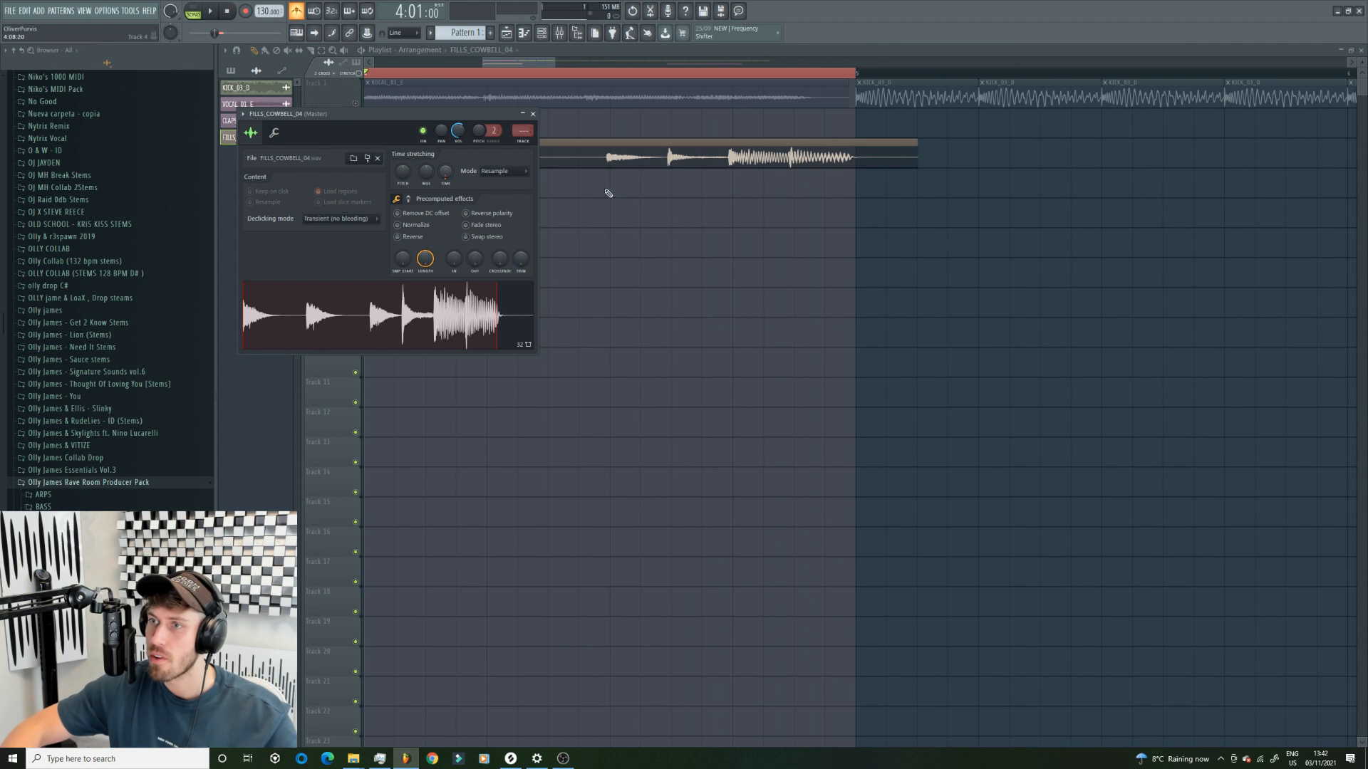
{"action": "left_click", "coordinate": [532, 114]}
{"action": "mouse_move", "coordinate": [477, 153]}
{"action": "left_mouse_down"}
{"action": "mouse_move", "coordinate": [509, 153]}
{"action": "mouse_move", "coordinate": [446, 154]}
{"action": "mouse_move", "coordinate": [476, 154]}
{"action": "left_mouse_up"}
{"action": "key", "text": "space"}
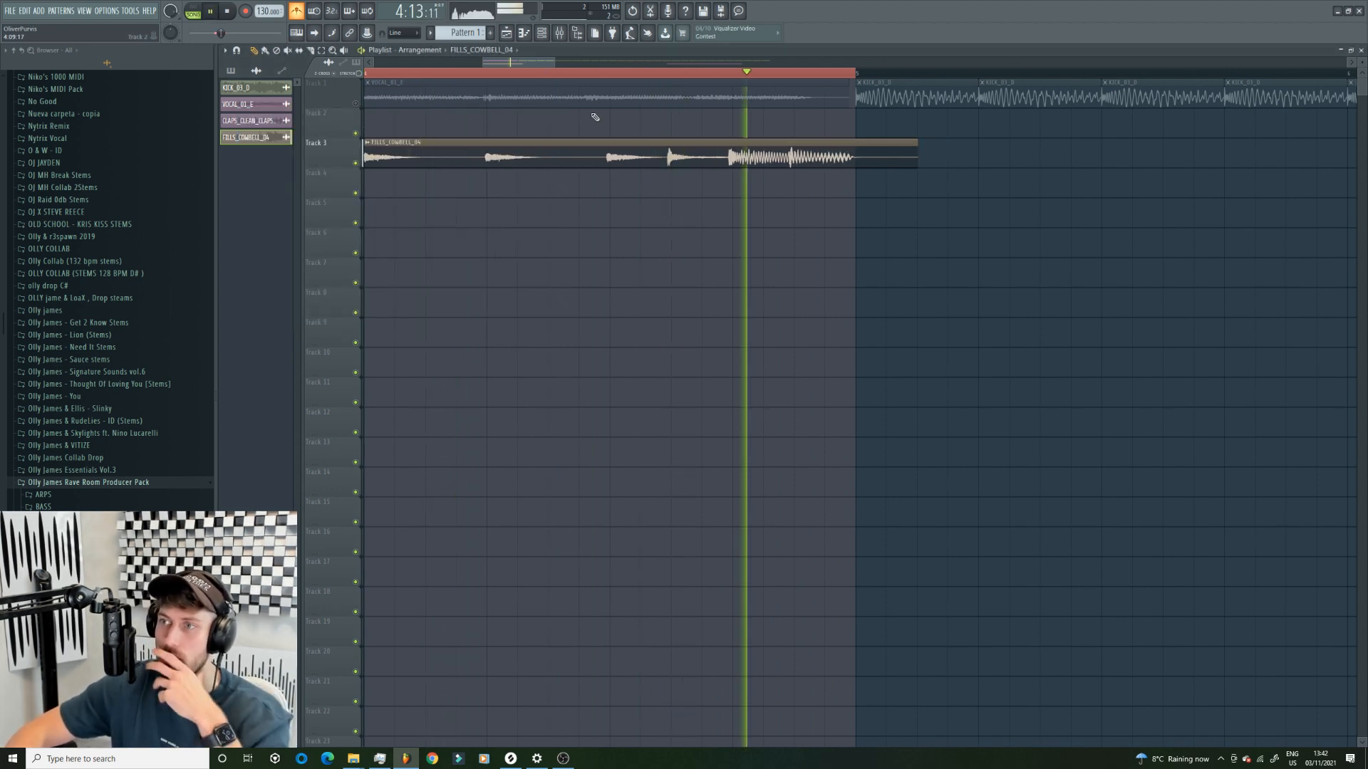
- With snap set to (none), slice the cowbell clip after its first hit and shift the remaining part slightly later
{"action": "left_click", "coordinate": [402, 33]}
{"action": "left_click", "coordinate": [399, 41]}
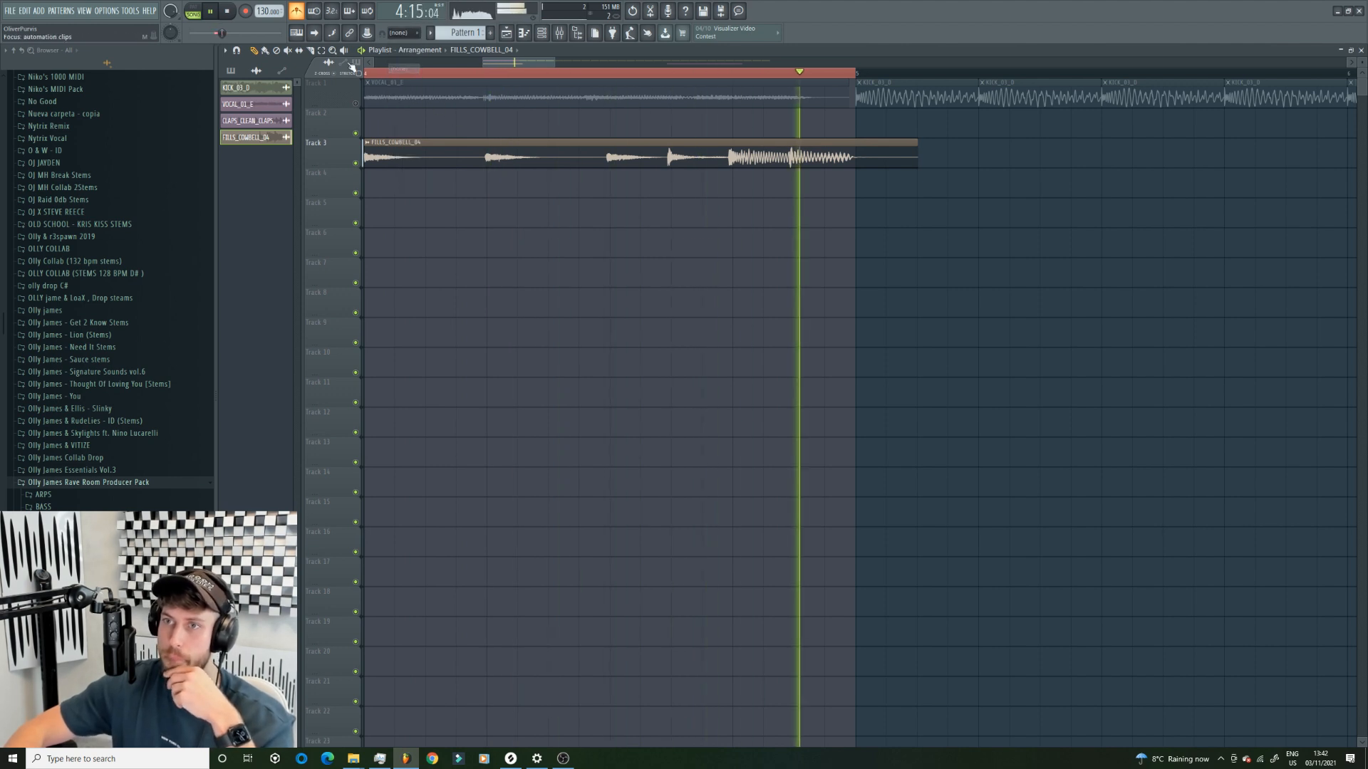
{"action": "left_click_drag", "start_coordinate": [458, 121], "coordinate": [451, 214]}
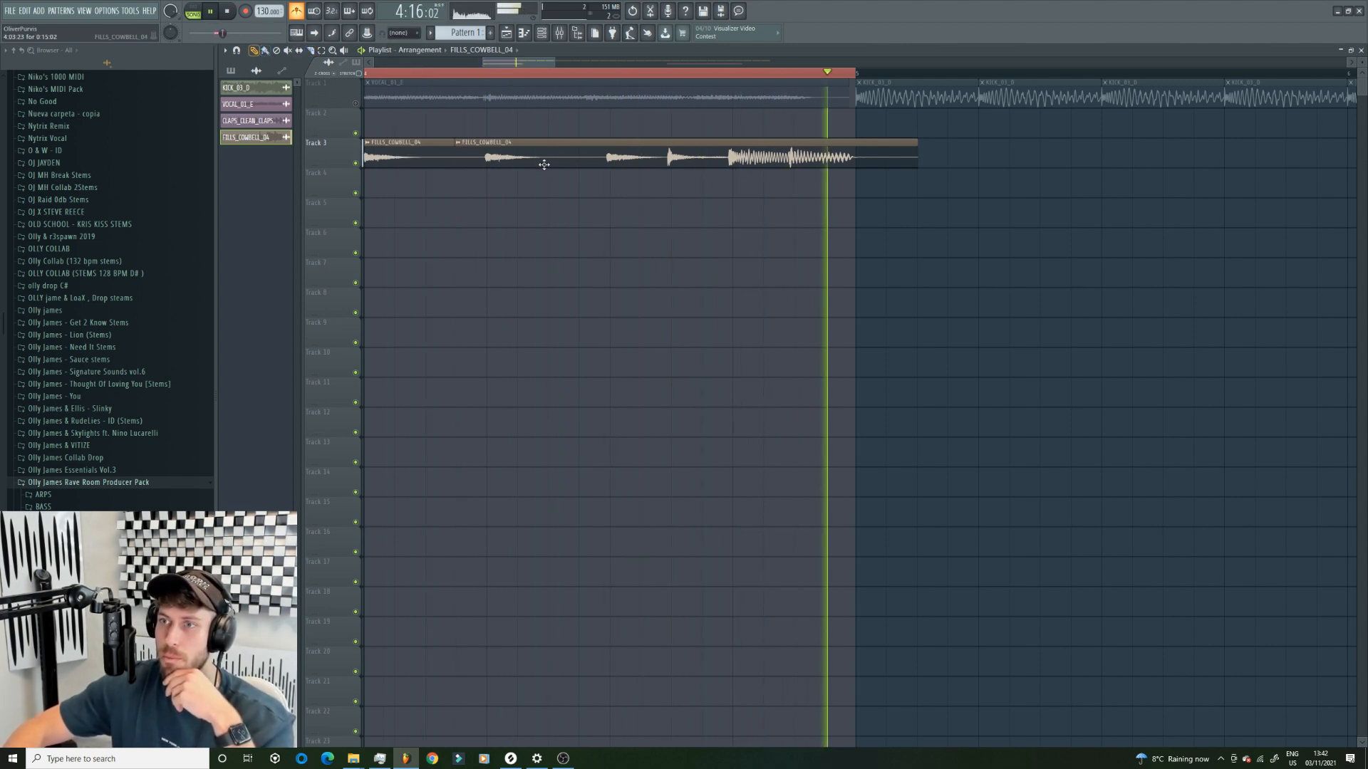
{"action": "left_click_drag", "start_coordinate": [580, 152], "coordinate": [583, 152]}
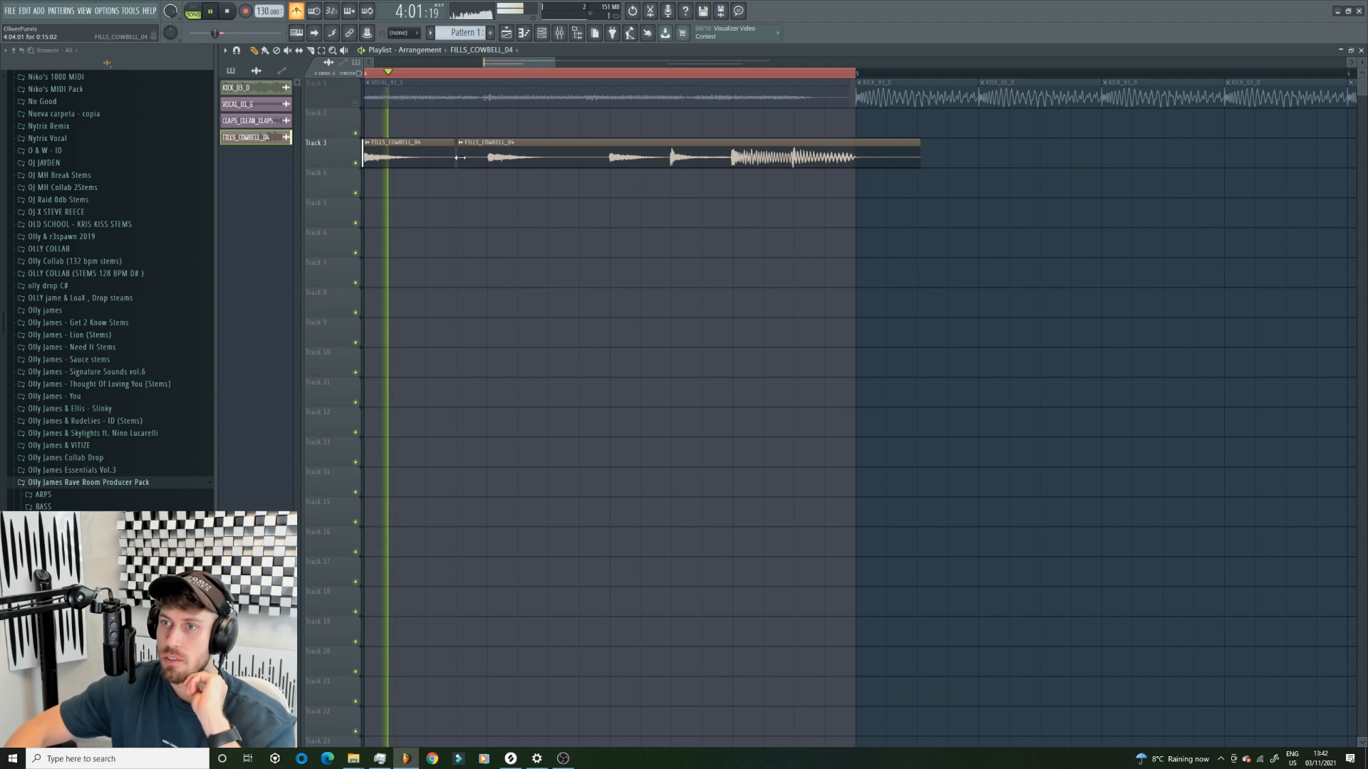
- Restore the snap setting to Line and clear the bar 4 loop selection, with Track 1 unmuted
{"action": "left_click", "coordinate": [402, 32]}
{"action": "left_click", "coordinate": [399, 59]}
{"action": "key", "text": "space"}
{"action": "left_click_drag", "start_coordinate": [487, 67], "coordinate": [376, 65]}
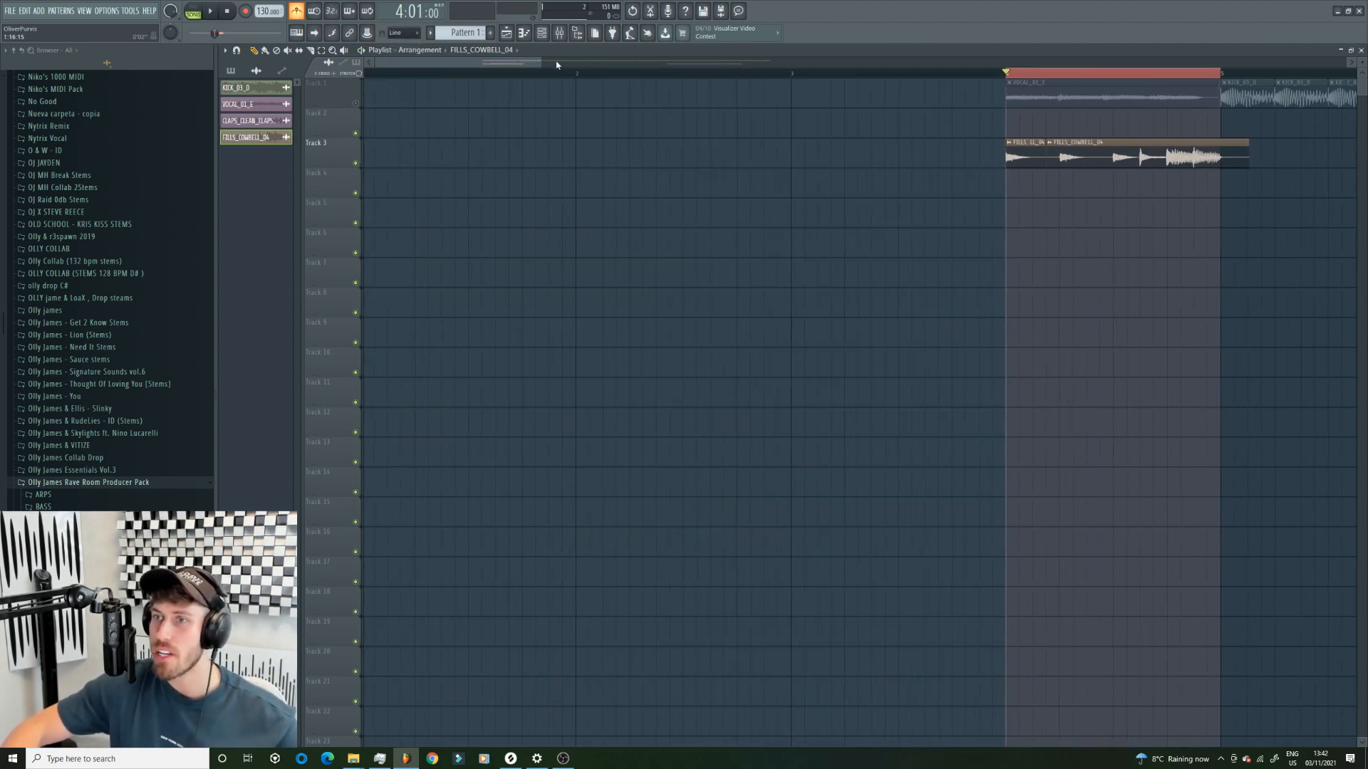
{"action": "left_click_drag", "start_coordinate": [540, 63], "coordinate": [1048, 63]}
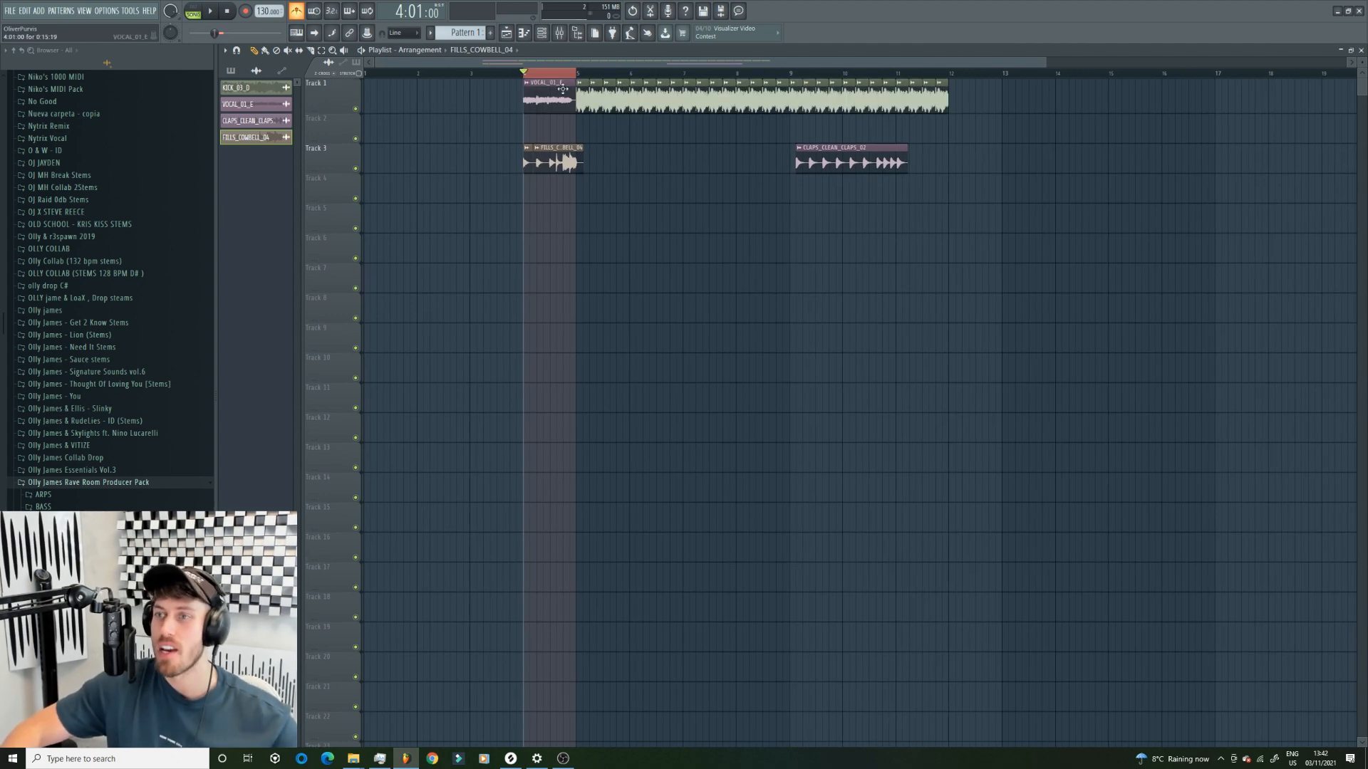
{"action": "left_click", "coordinate": [528, 76]}
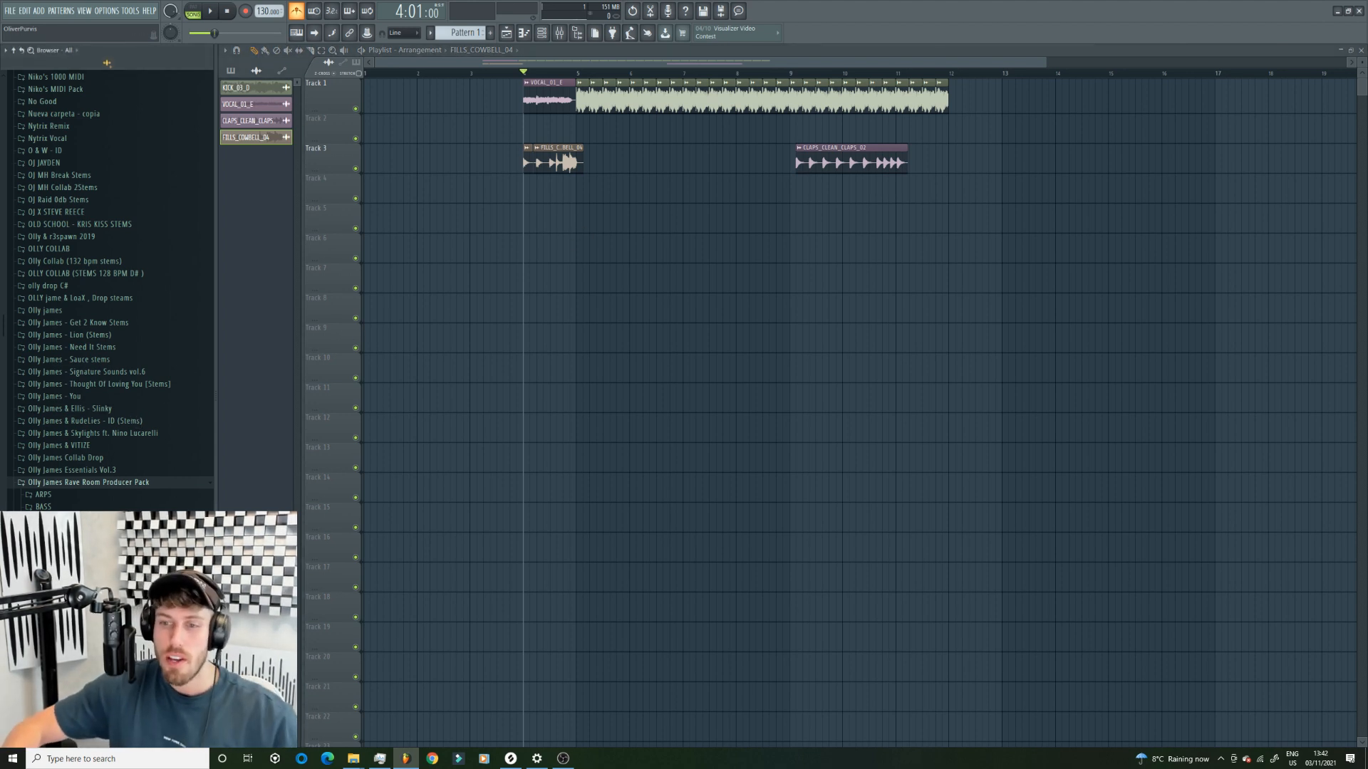
- Audition samples in the pack's FX folder and place FX_REVERSE_20_B on Track 4 at bar 3
{"action": "scroll", "coordinate": [107, 427], "scroll_direction": "down", "scroll_amount": 3}
{"action": "left_click", "coordinate": [39, 427]}
{"action": "left_click", "coordinate": [86, 450]}
{"action": "left_click", "coordinate": [86, 494]}
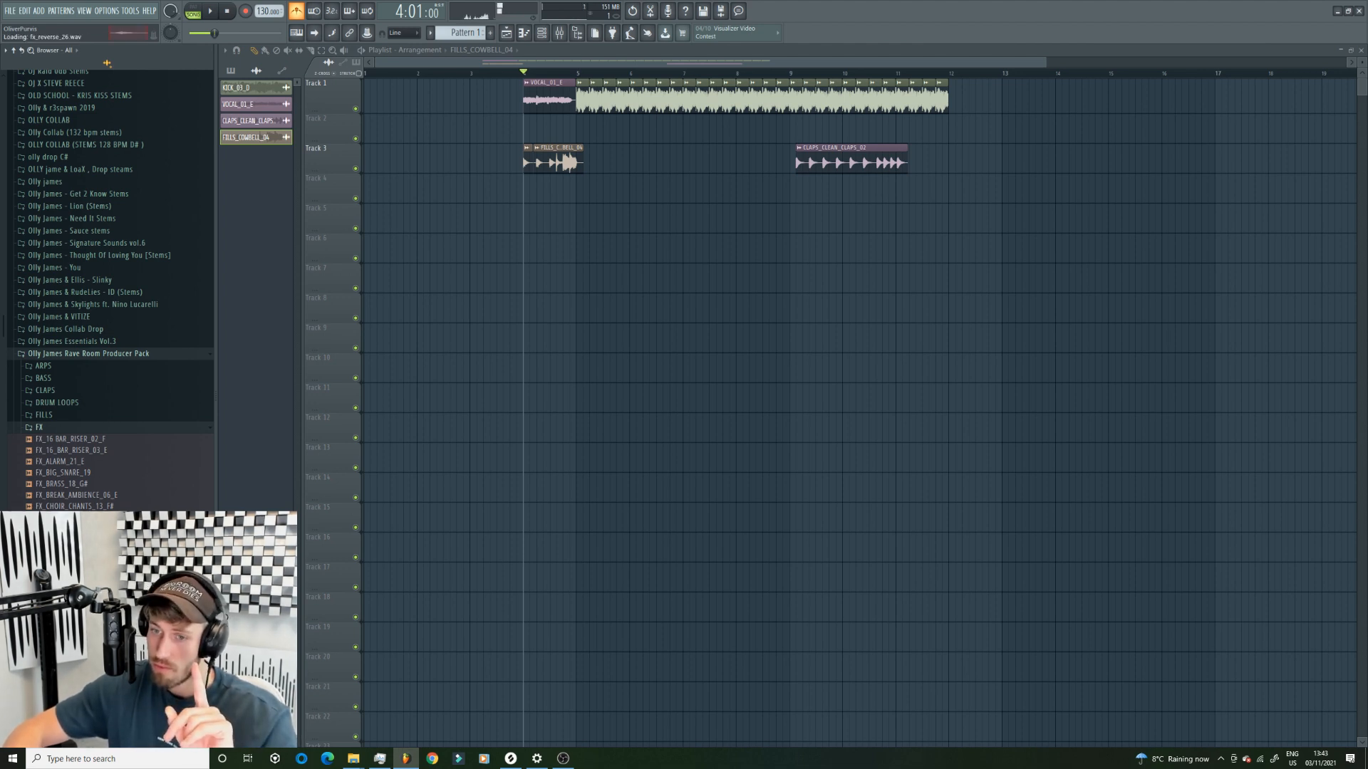
{"action": "left_click_drag", "start_coordinate": [78, 542], "coordinate": [500, 190]}
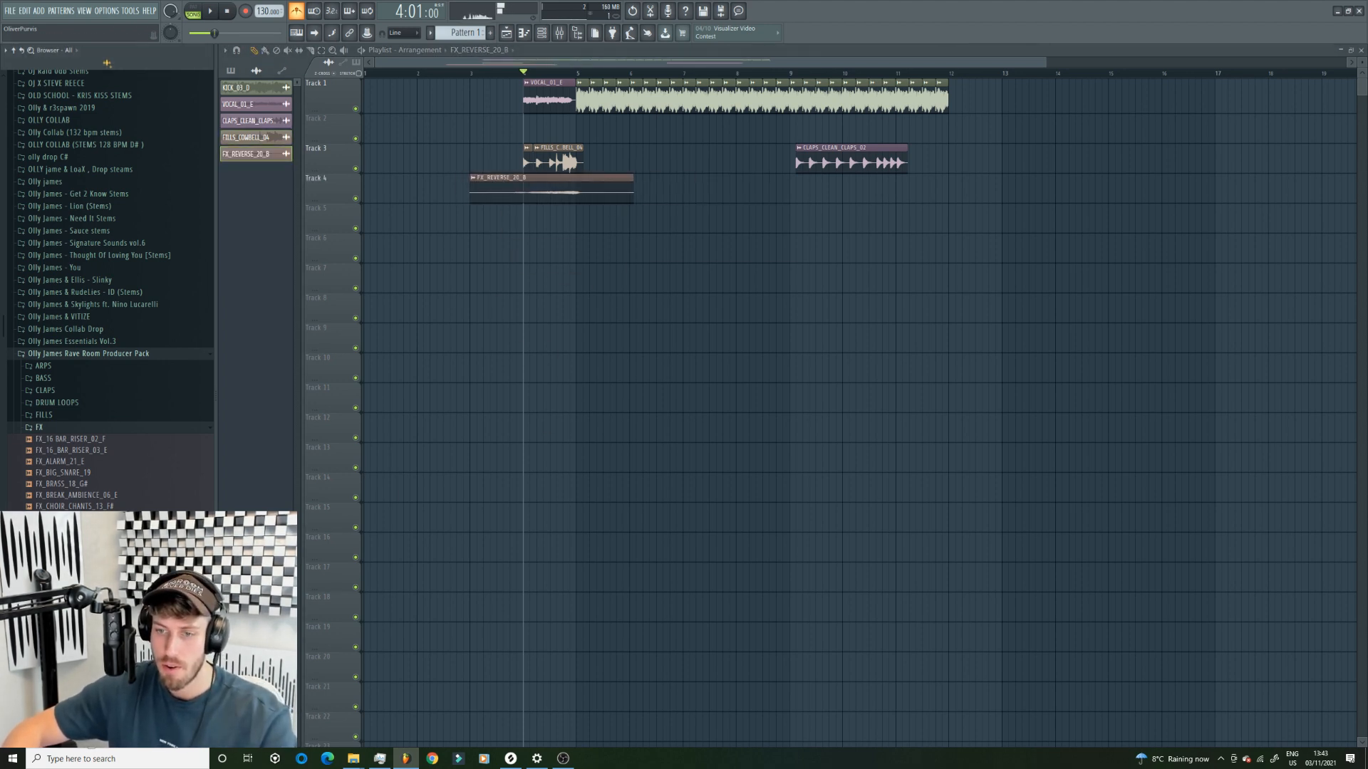
- Find PERCS_TOMS_11 in the pack's PERCS folder, place it on Track 5 near bar 9 and mute that track
{"action": "left_click", "coordinate": [62, 429]}
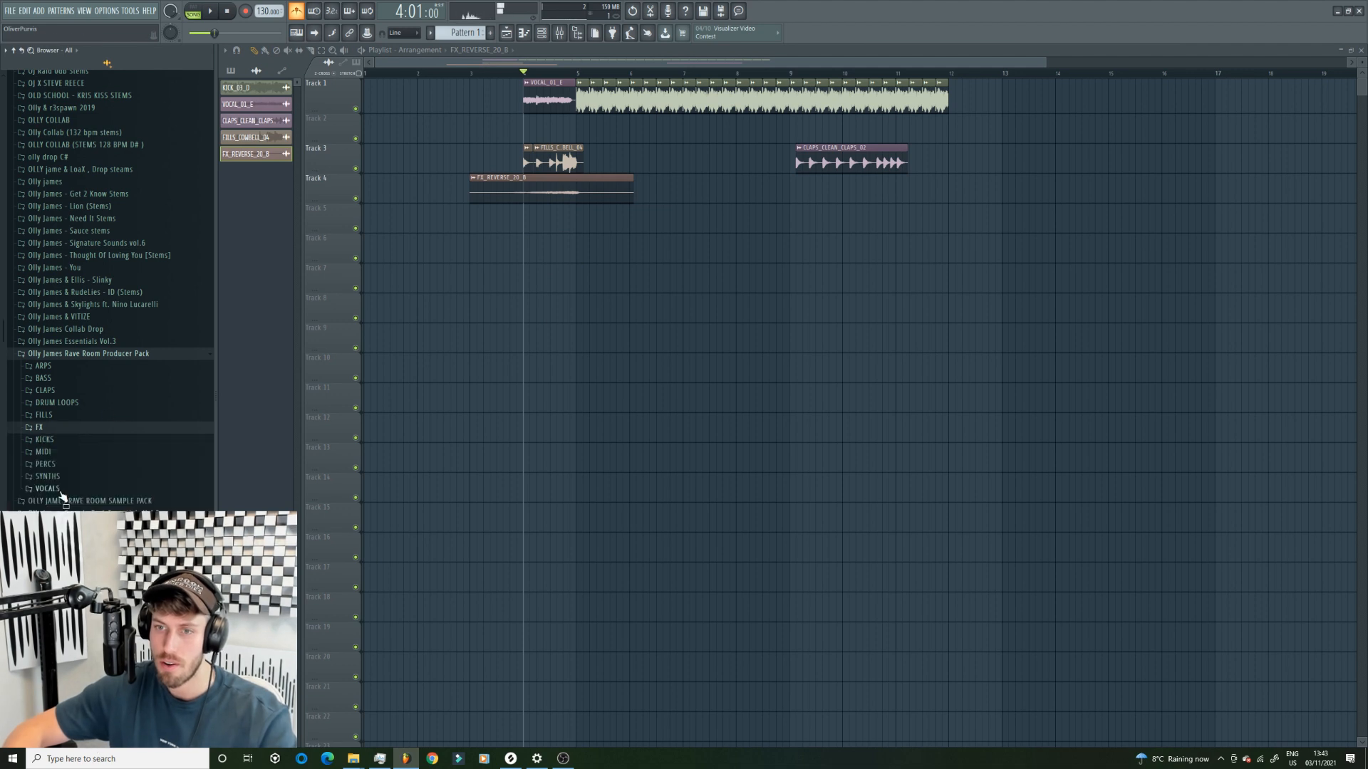
{"action": "left_click", "coordinate": [60, 441]}
{"action": "left_click", "coordinate": [61, 441]}
{"action": "left_click", "coordinate": [57, 453]}
{"action": "left_click", "coordinate": [54, 453]}
{"action": "left_click", "coordinate": [50, 464]}
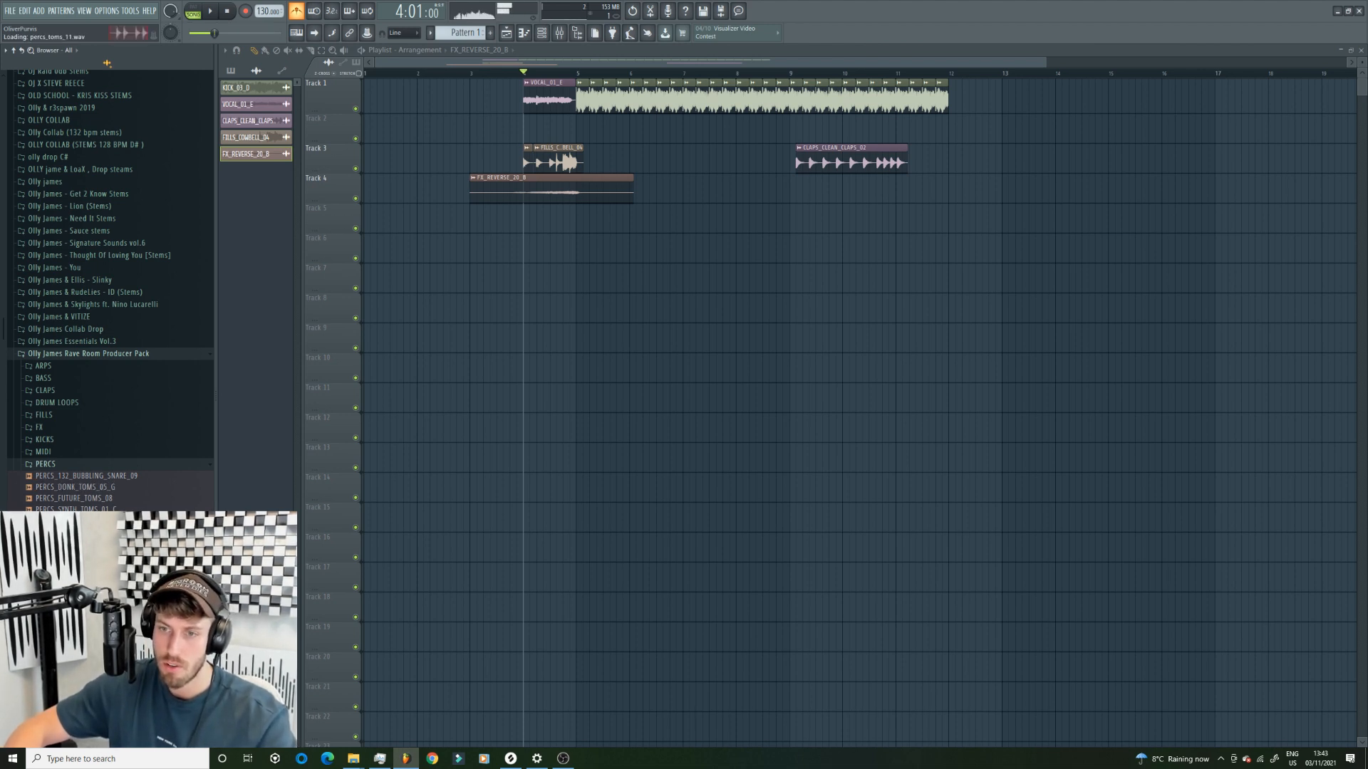
{"action": "left_click_drag", "start_coordinate": [71, 532], "coordinate": [787, 227]}
{"action": "left_click", "coordinate": [356, 229]}
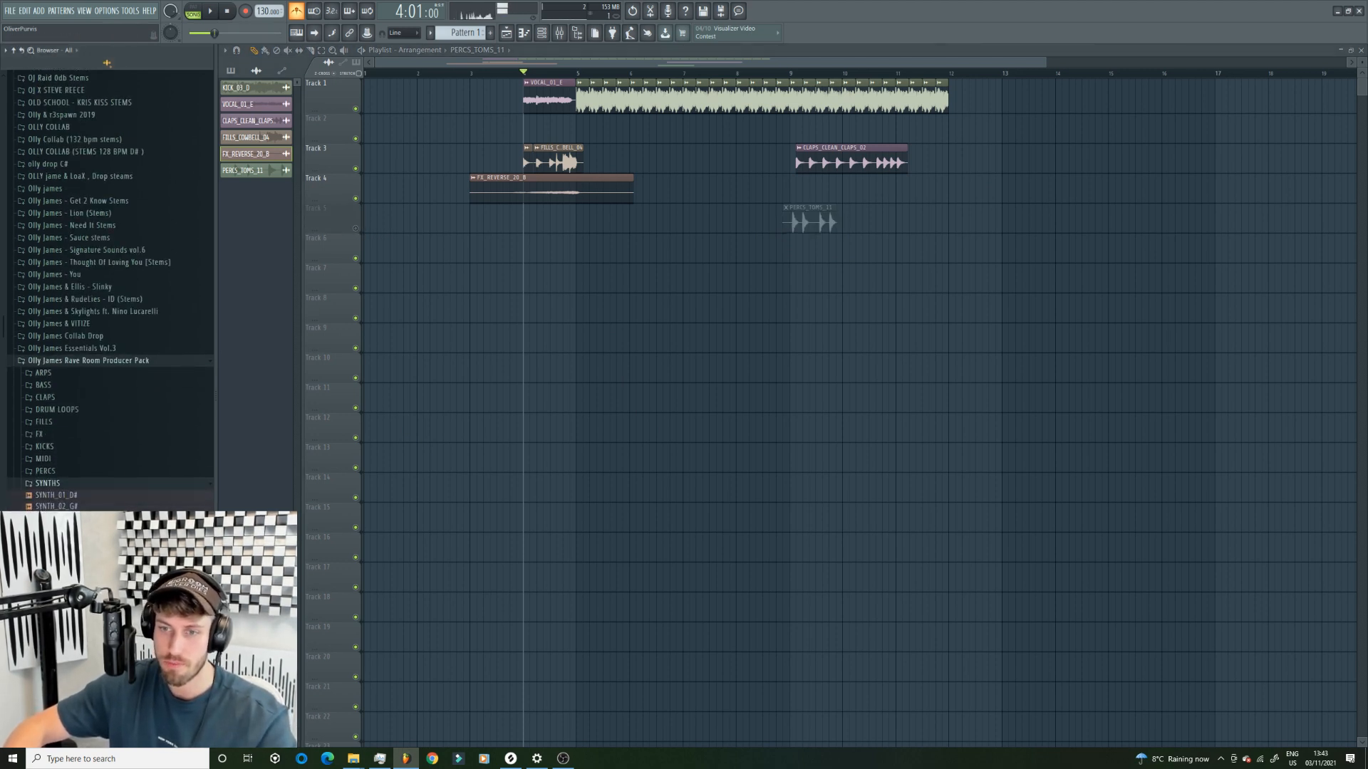
- Audition the pack's SYNTHS samples, place SYNTH_14_F# on Track 8 after bar 5 and mute that track
{"action": "left_click", "coordinate": [57, 656]}
{"action": "left_click", "coordinate": [57, 666]}
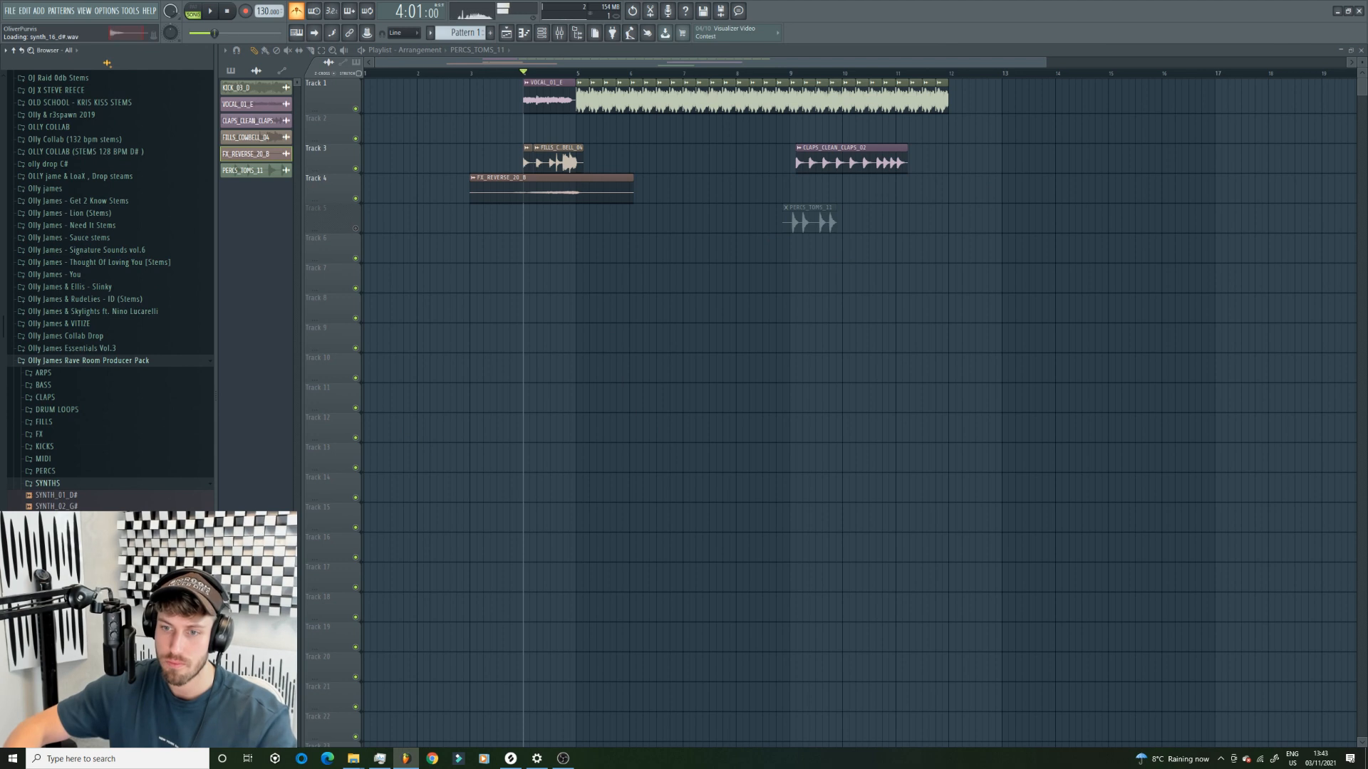
{"action": "left_click_drag", "start_coordinate": [57, 652], "coordinate": [611, 303]}
{"action": "left_click", "coordinate": [355, 318]}
- Collapse the Rave Room Producer Pack folder and move the SYNTH_14_F# clip on Track 8 to the start of bar 5
{"action": "left_click", "coordinate": [61, 485]}
{"action": "left_click", "coordinate": [48, 495]}
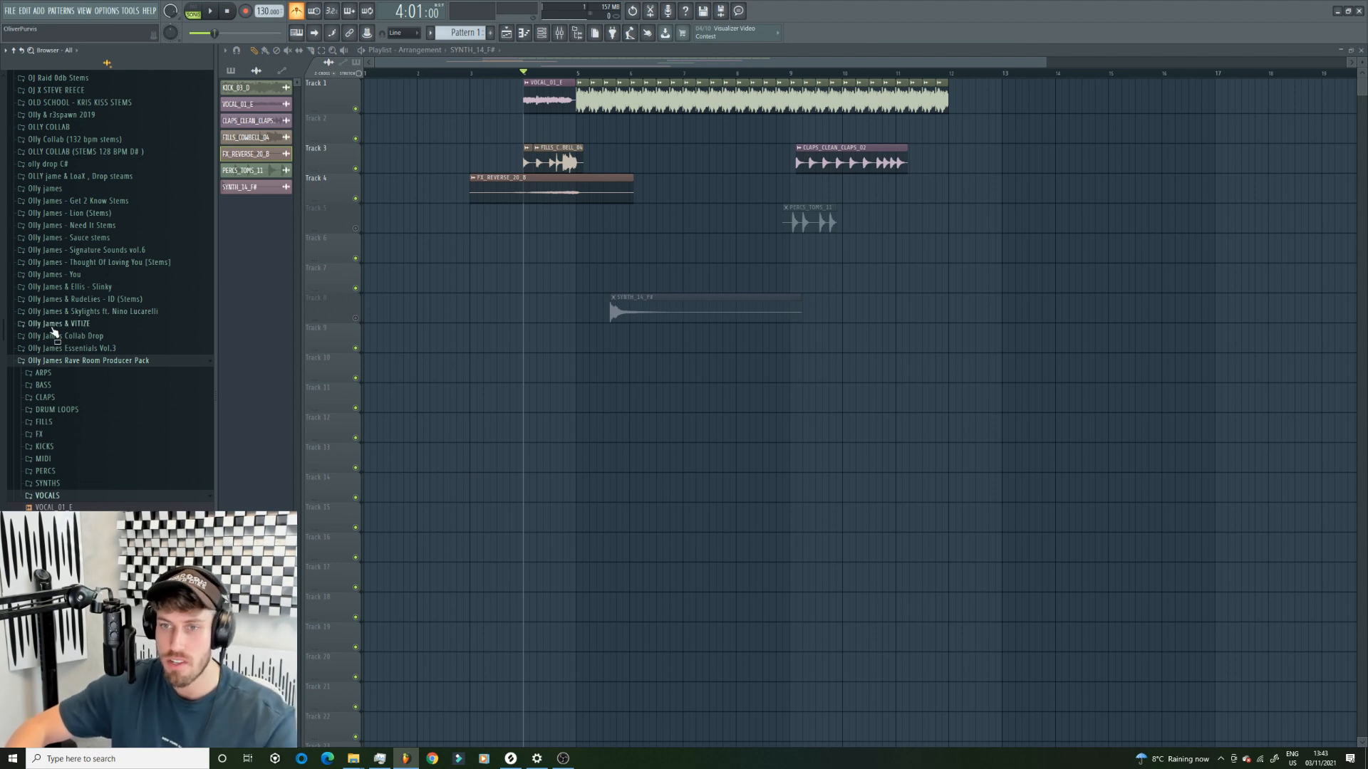
{"action": "left_click", "coordinate": [63, 361]}
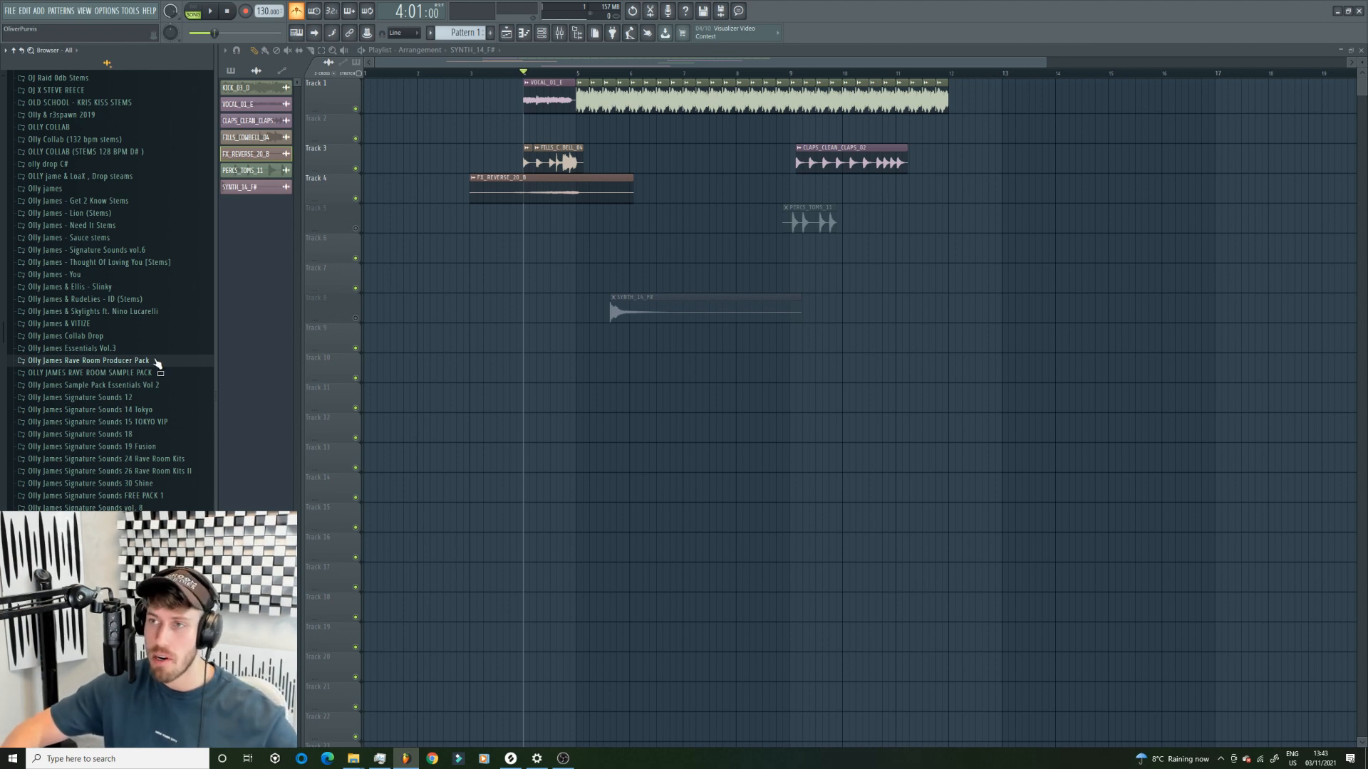
{"action": "left_click_drag", "start_coordinate": [691, 313], "coordinate": [650, 313]}
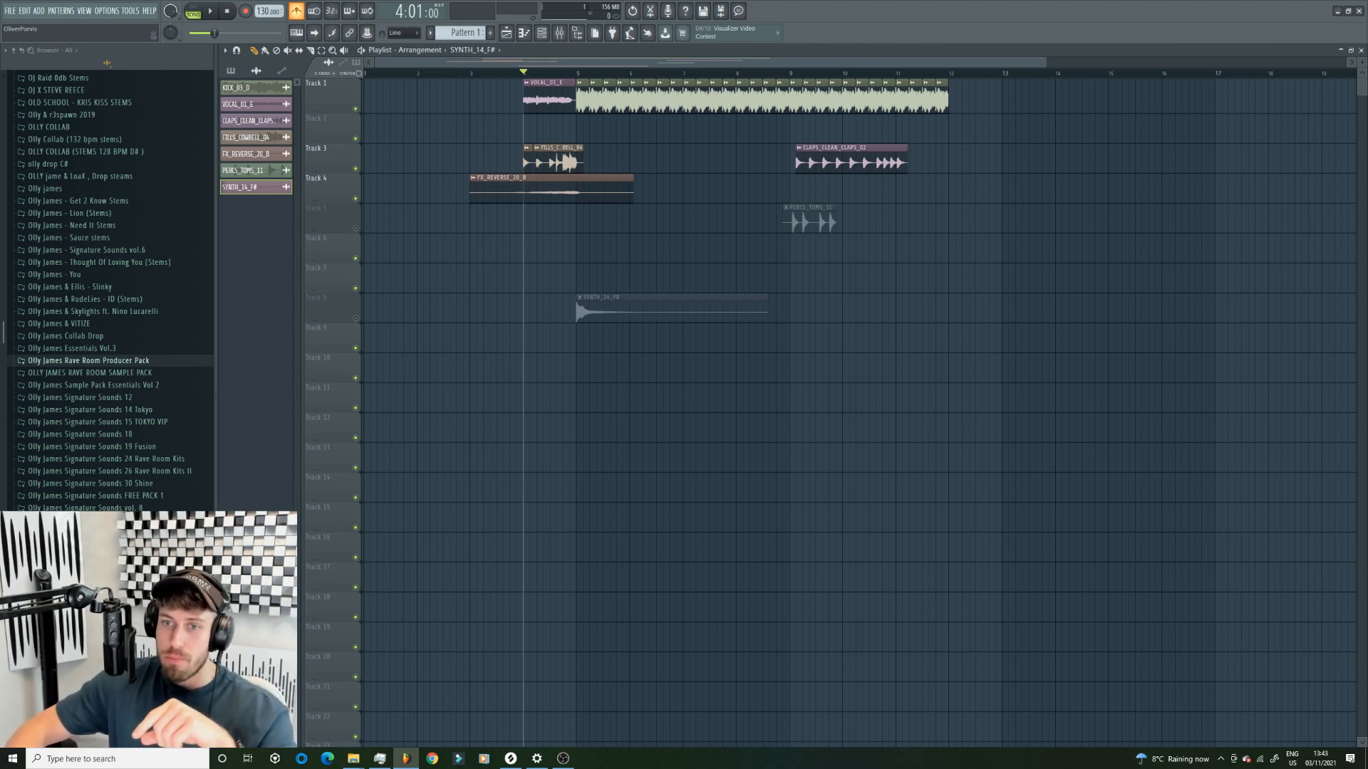
- Open the Olly James Signature Sounds vol.42 Founding Fathers pack's Leads, Synths & Bass folder and audition its drop lead and pluck samples
{"action": "left_click_drag", "start_coordinate": [3, 333], "coordinate": [17, 355]}
{"action": "scroll", "coordinate": [143, 290], "scroll_direction": "down", "scroll_amount": 8}
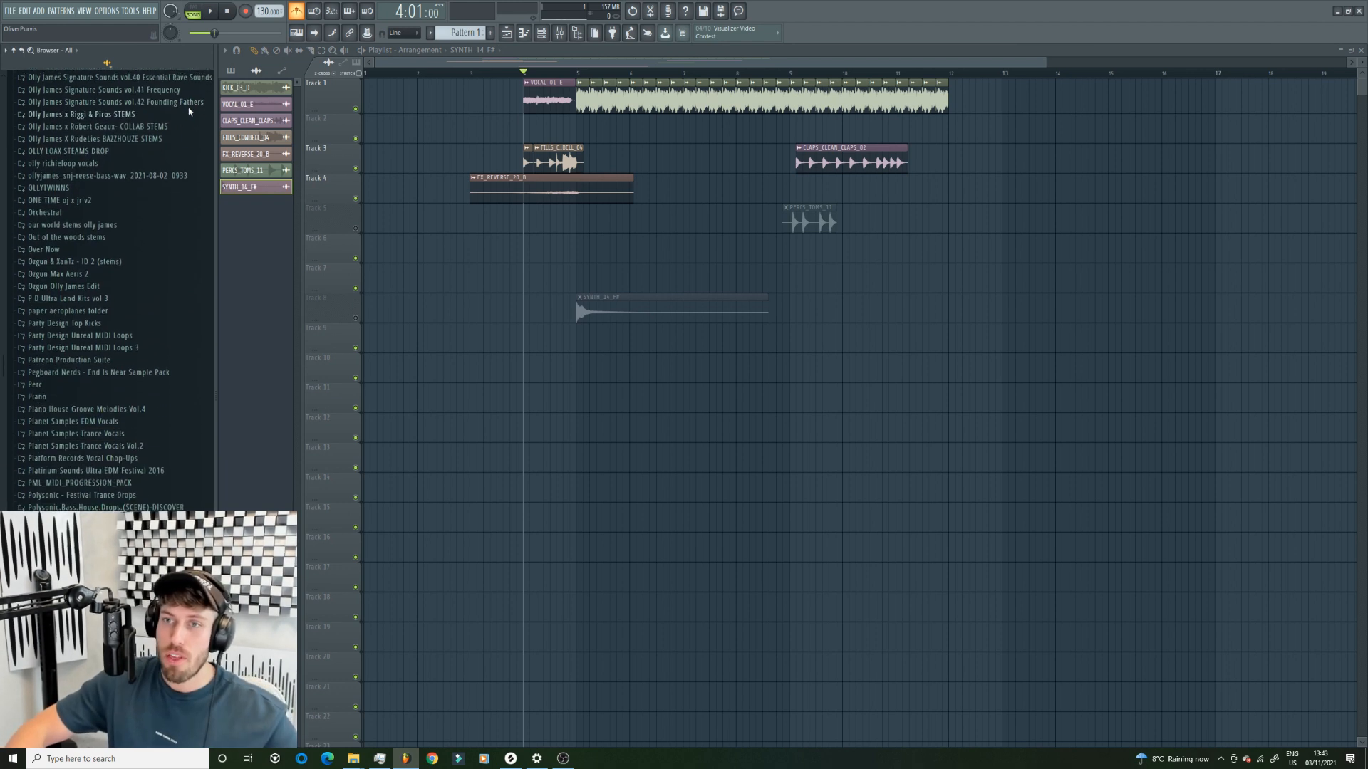
{"action": "left_click", "coordinate": [188, 89]}
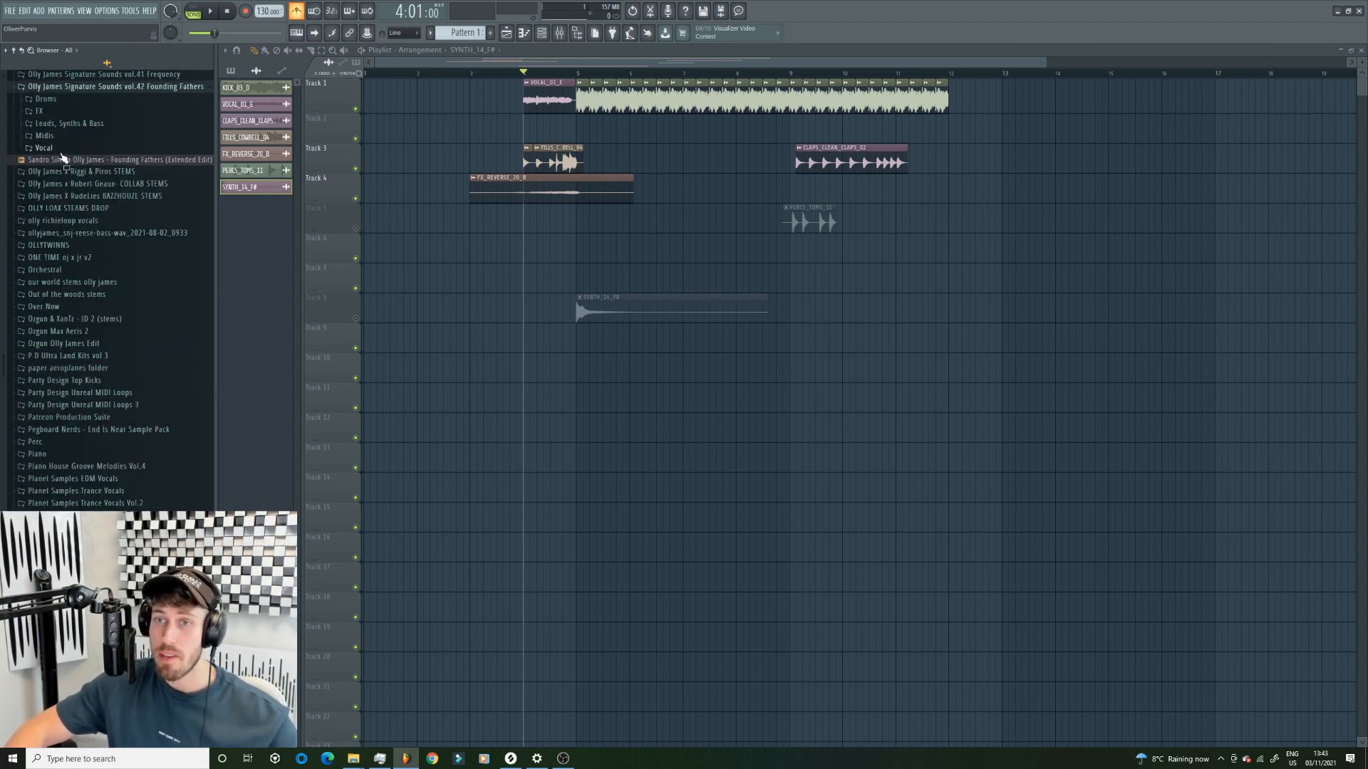
{"action": "left_click", "coordinate": [75, 123]}
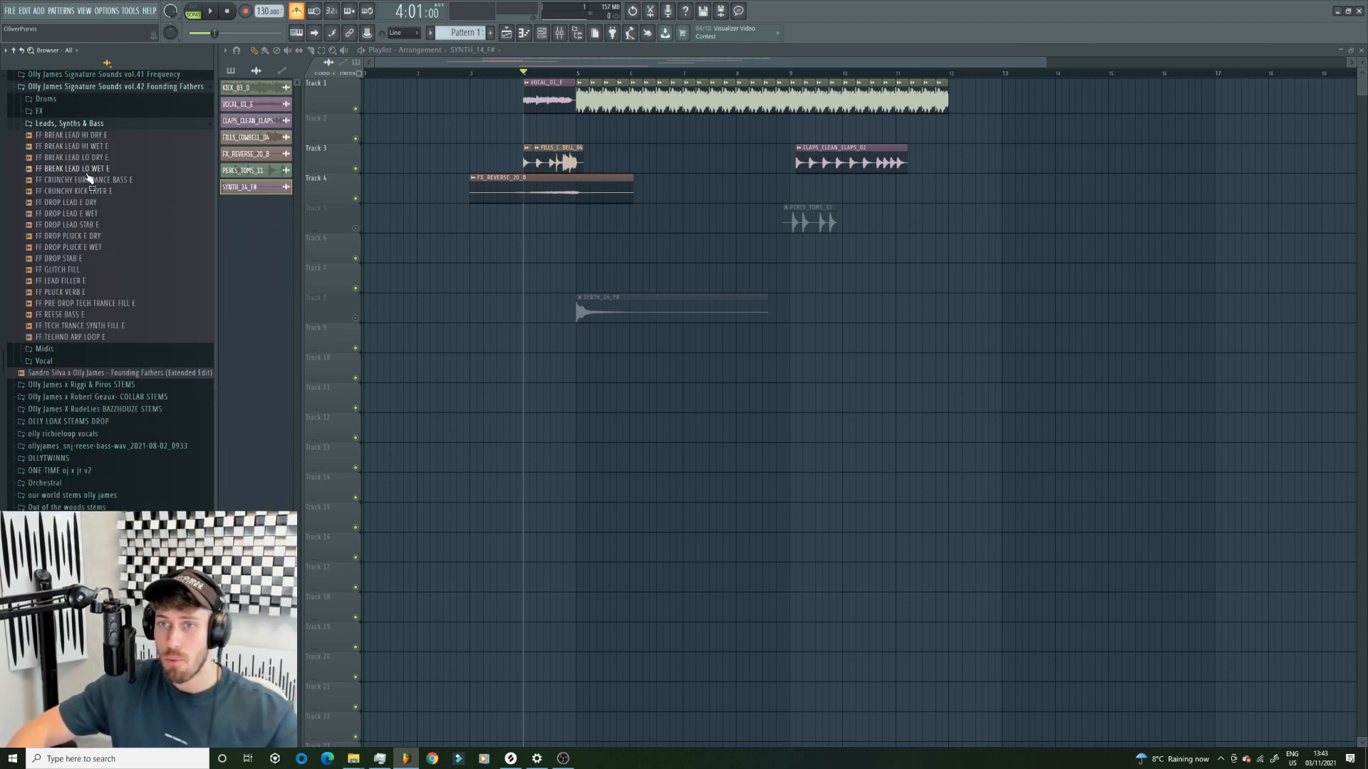
{"action": "left_click", "coordinate": [85, 202]}
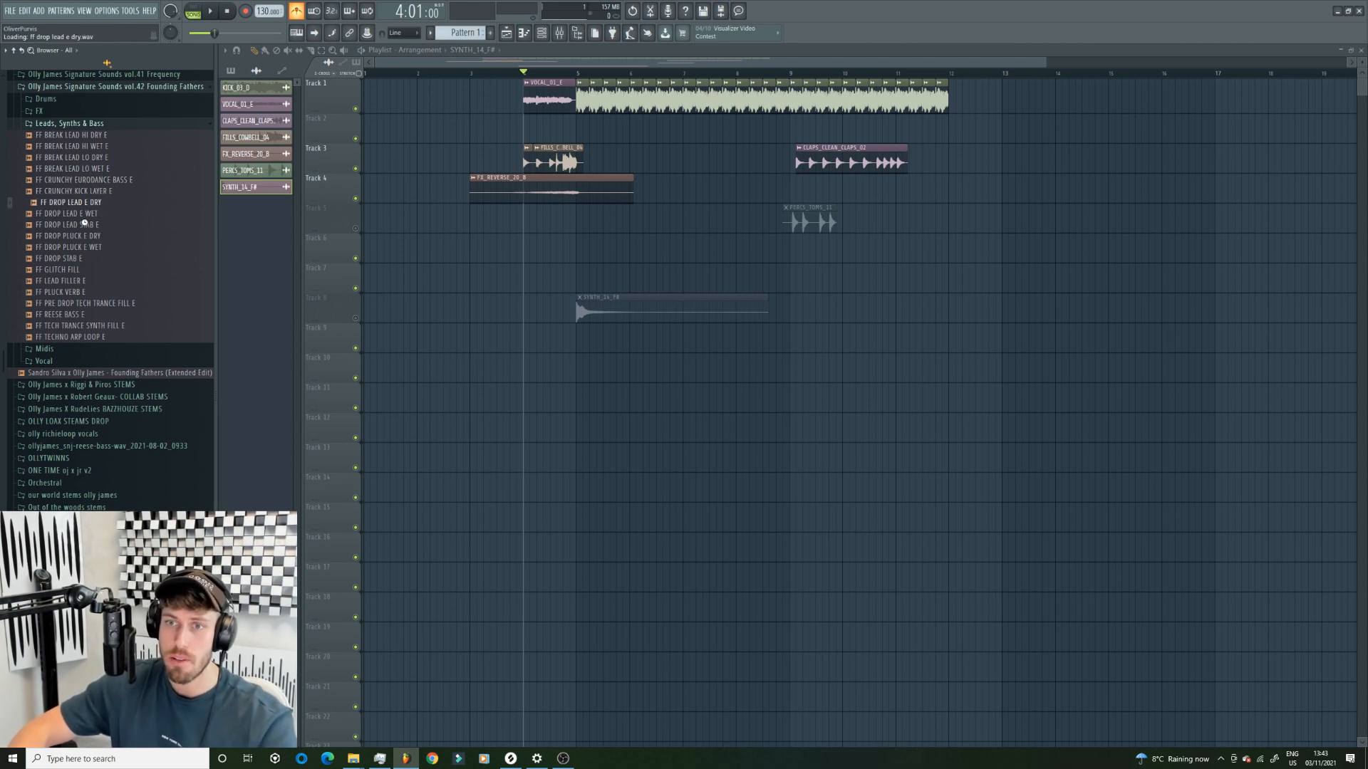
{"action": "left_click", "coordinate": [84, 214]}
{"action": "left_click", "coordinate": [84, 224]}
{"action": "left_click", "coordinate": [84, 236]}
{"action": "left_click", "coordinate": [83, 248]}
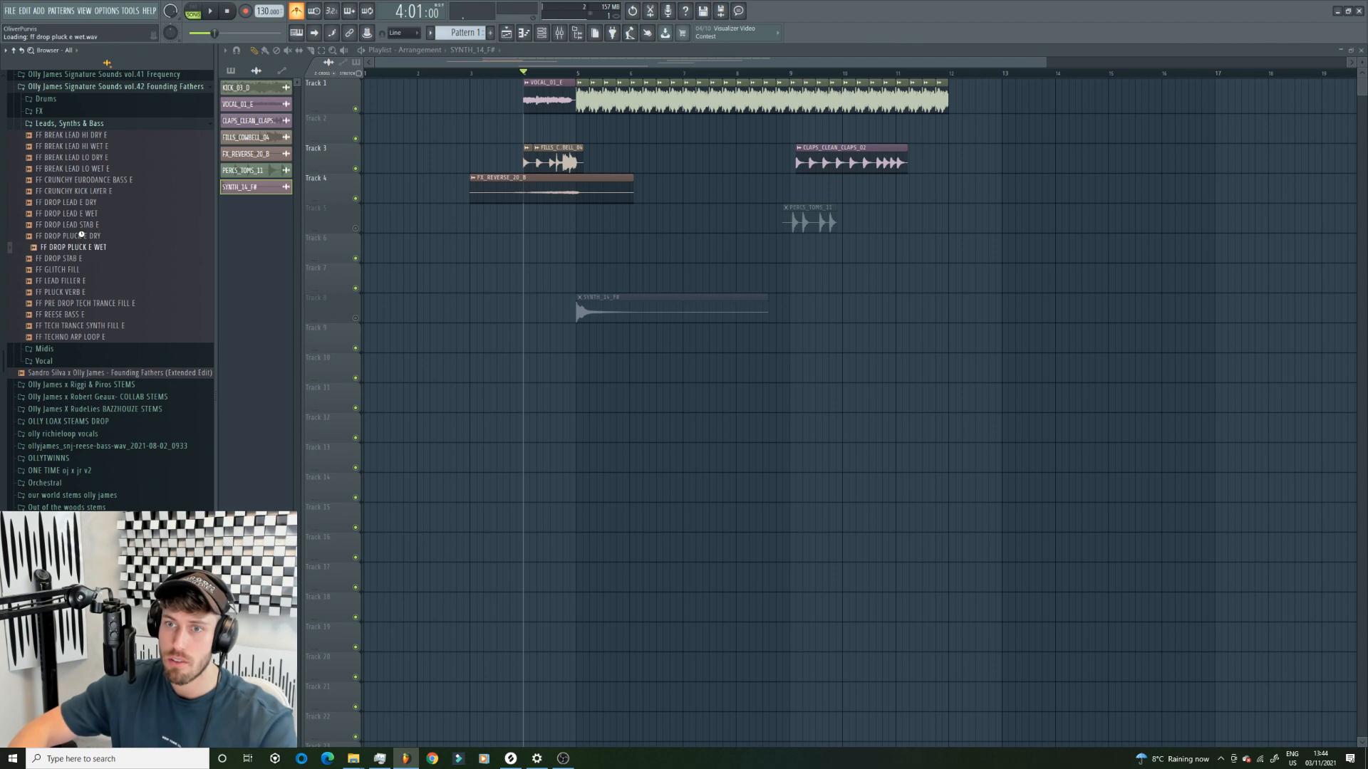
{"action": "left_click", "coordinate": [84, 202]}
- Add FF DROP LEAD E DRY as a new sampler channel in the channel rack and open its settings
{"action": "left_click", "coordinate": [444, 25]}
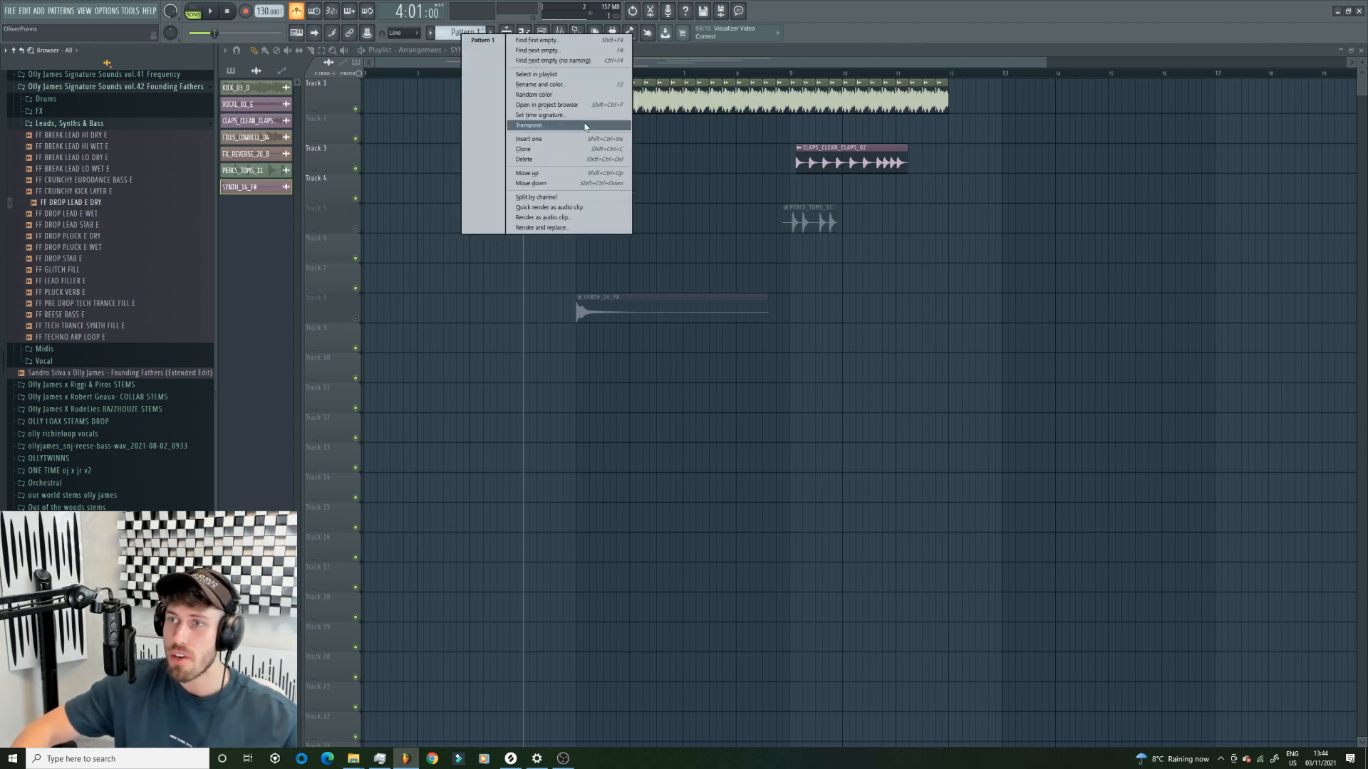
{"action": "left_click", "coordinate": [578, 143]}
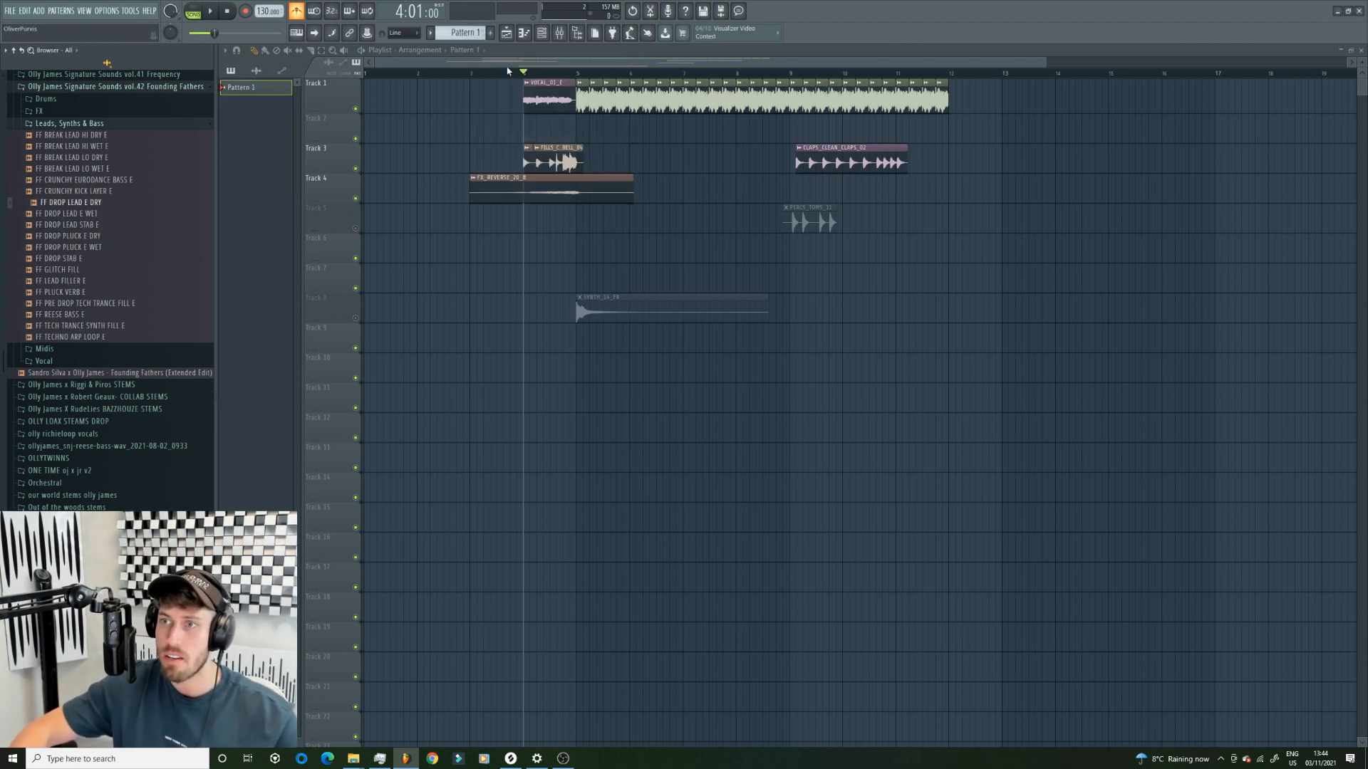
{"action": "left_click", "coordinate": [523, 33]}
{"action": "left_click_drag", "start_coordinate": [70, 203], "coordinate": [495, 238]}
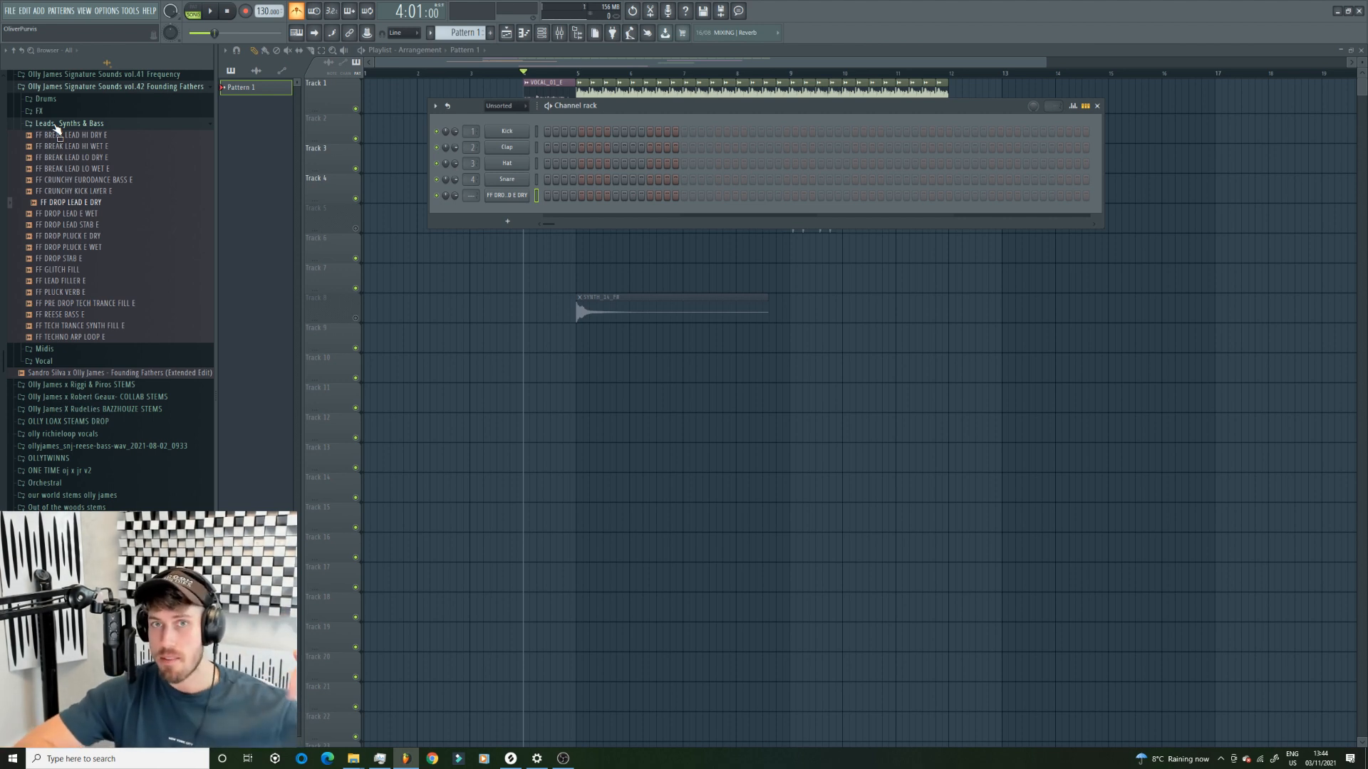
{"action": "left_click", "coordinate": [513, 198]}
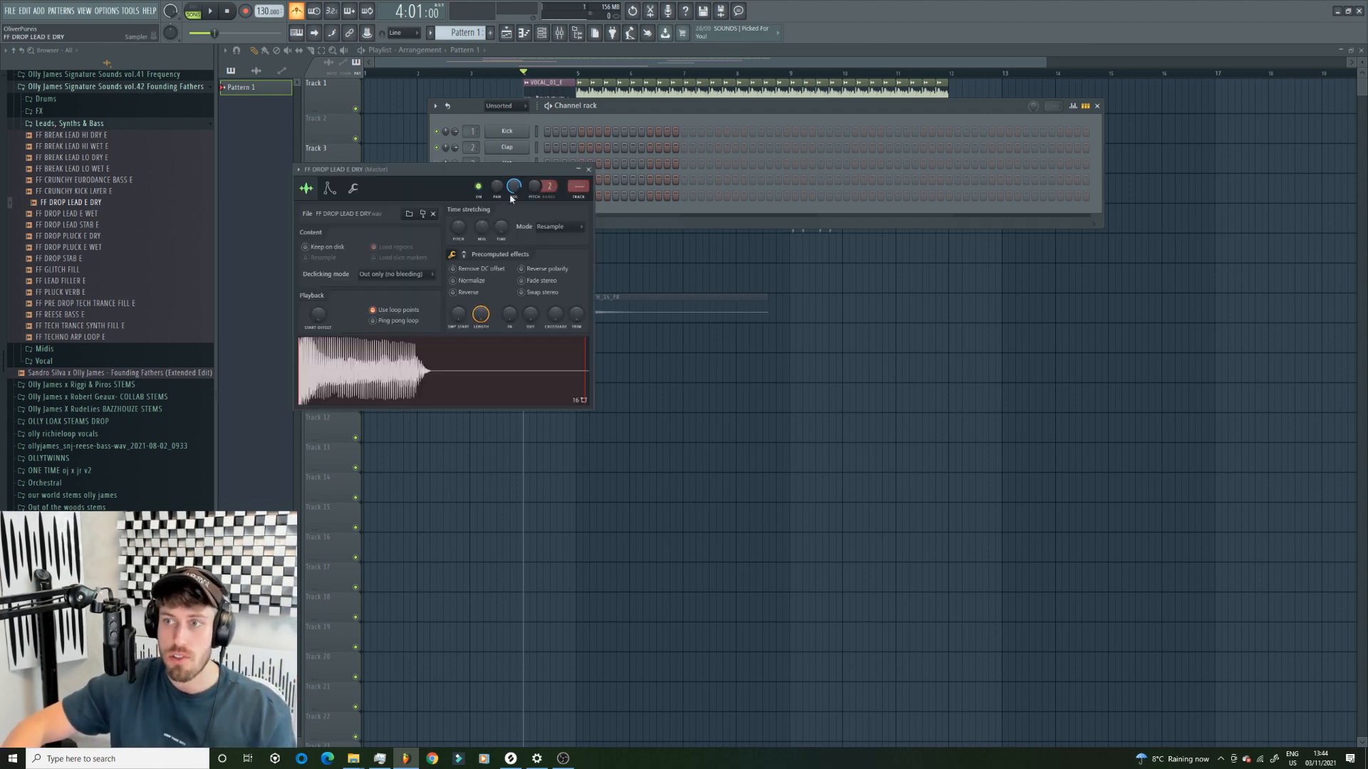
- Place a Pattern 1 clip on Track 7 at the start of bar 5 and bring back the channel rack
{"action": "left_click_drag", "start_coordinate": [444, 378], "coordinate": [441, 368]}
{"action": "right_click", "coordinate": [438, 369]}
{"action": "key", "text": "F6"}
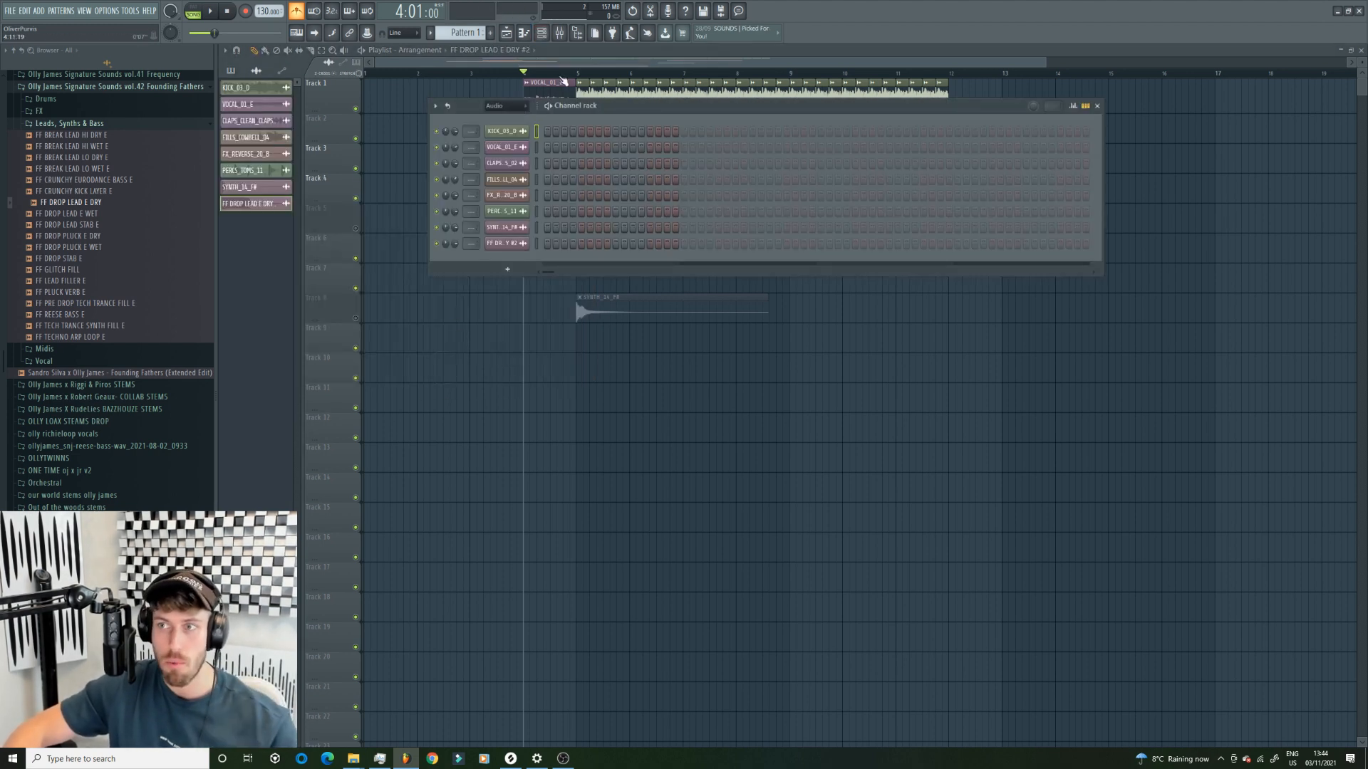
{"action": "key", "text": "F6"}
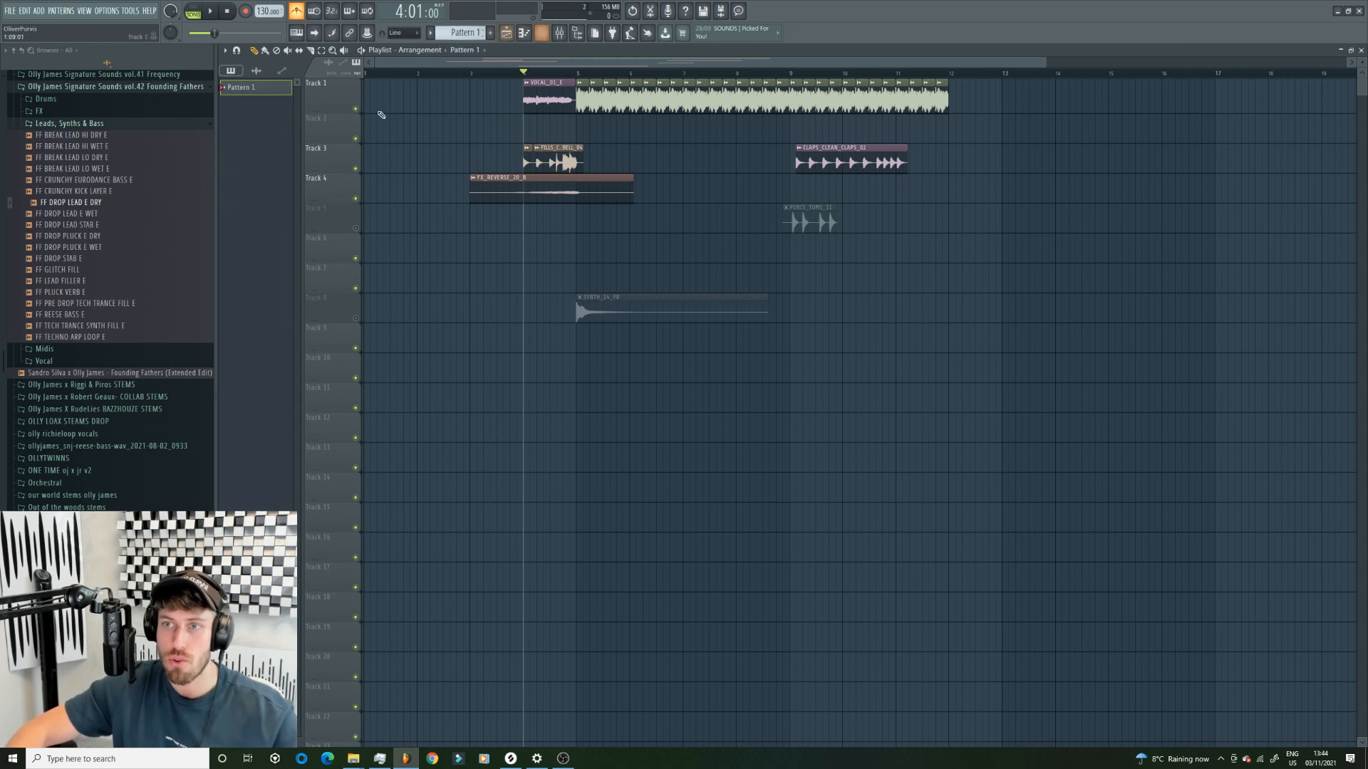
{"action": "key", "text": "F6"}
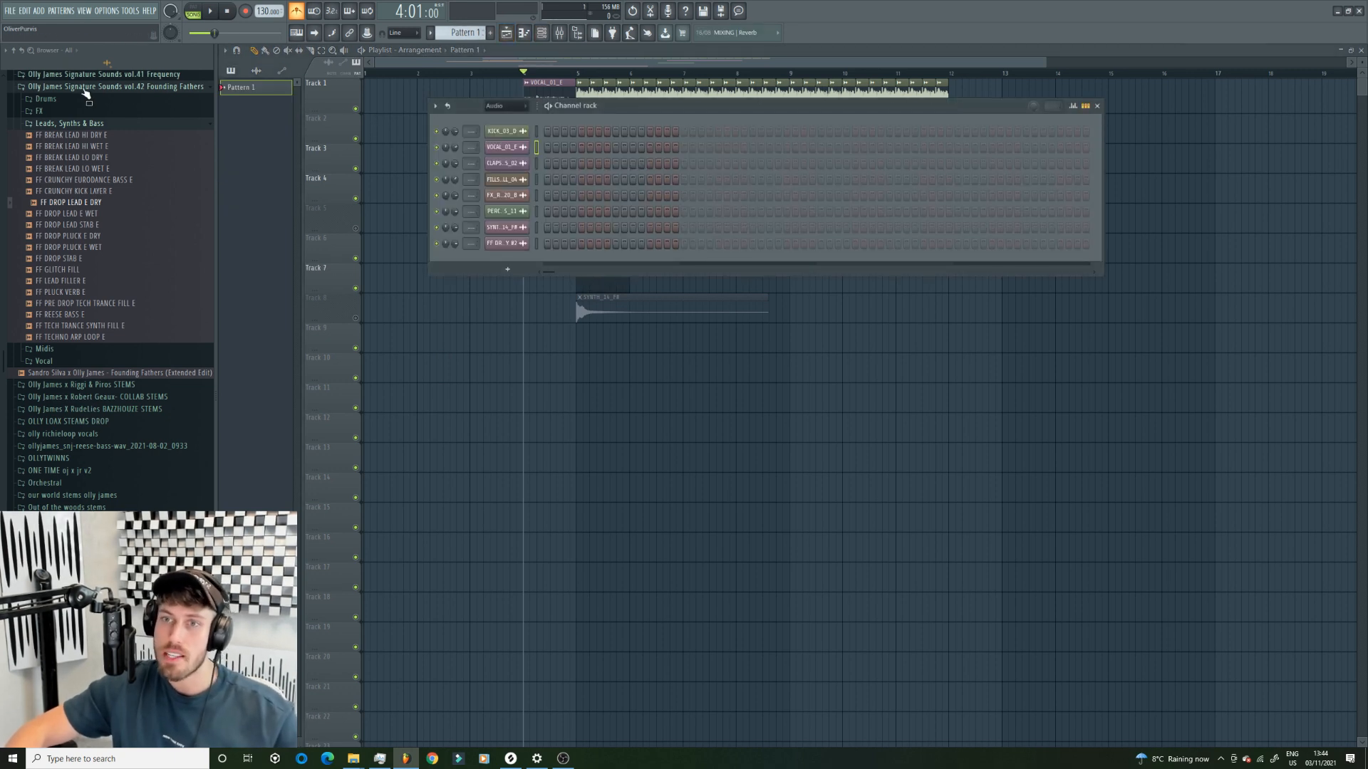
- Load DROP MIDI 1 from the Founding Fathers Midis folder onto the FF DROP LEAD E DRY channel and play it in pattern mode
{"action": "left_click", "coordinate": [72, 123]}
{"action": "left_click", "coordinate": [74, 135]}
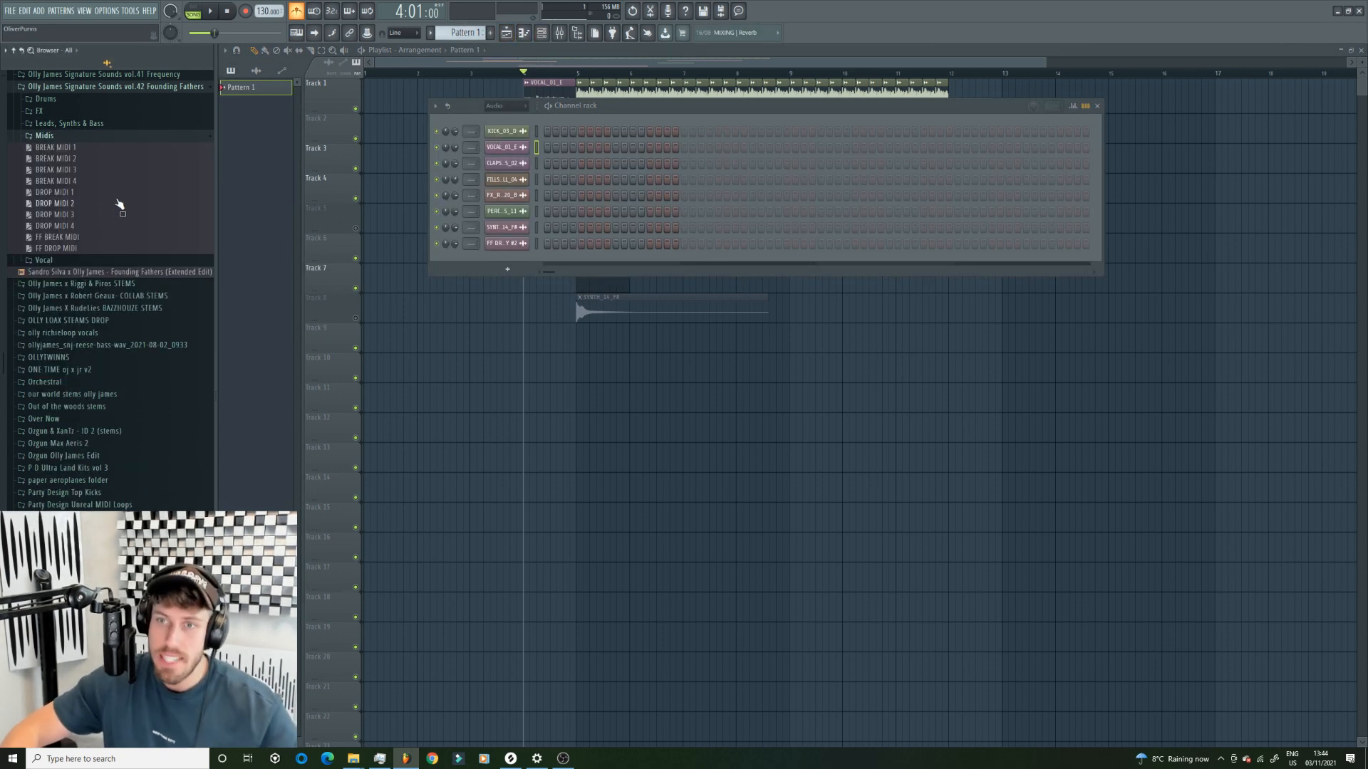
{"action": "left_click_drag", "start_coordinate": [91, 194], "coordinate": [508, 261]}
{"action": "left_click_drag", "start_coordinate": [97, 195], "coordinate": [507, 196]}
{"action": "key", "text": "l"}
{"action": "key", "text": "space"}
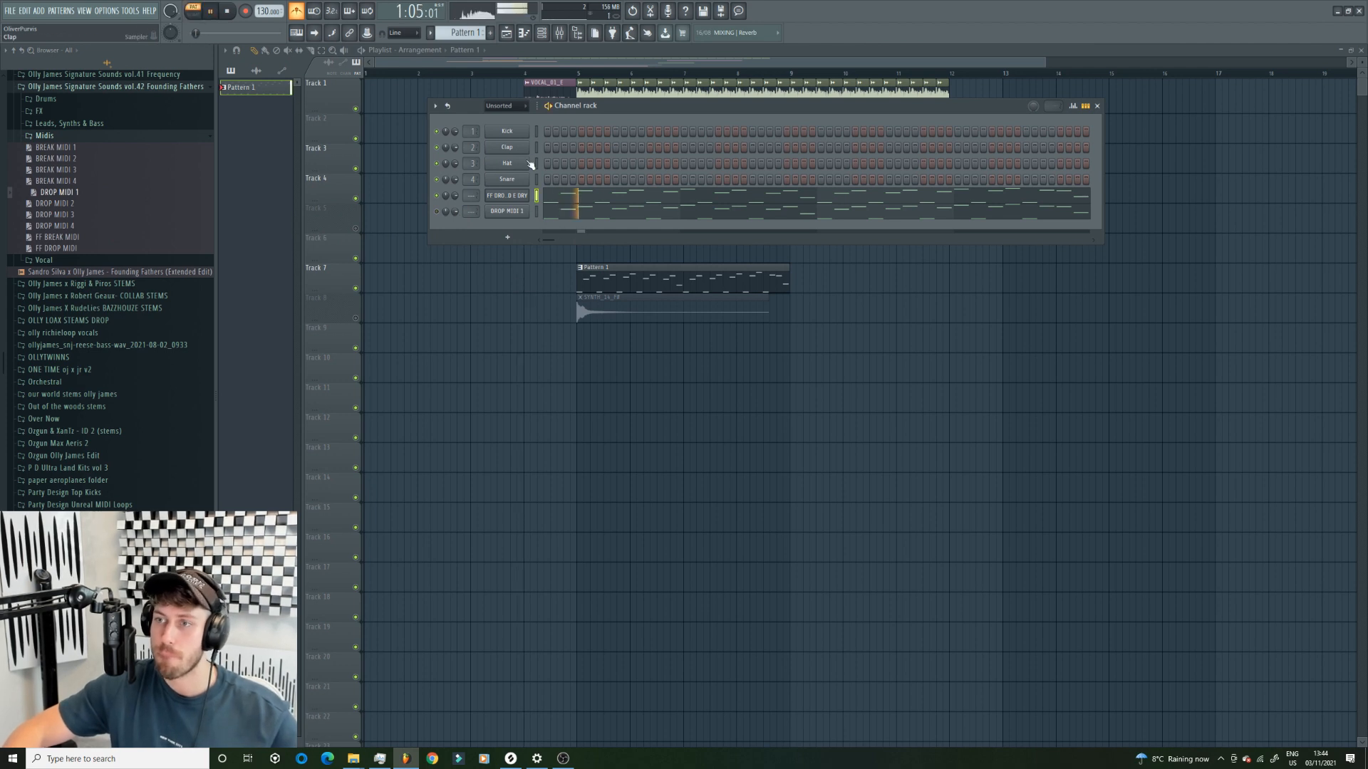
- Try DROP MIDI 2, 3 and 4 in turn on the lead in the piano roll, then check the vol.41 Frequency pack's Midis folder
{"action": "left_click", "coordinate": [524, 33]}
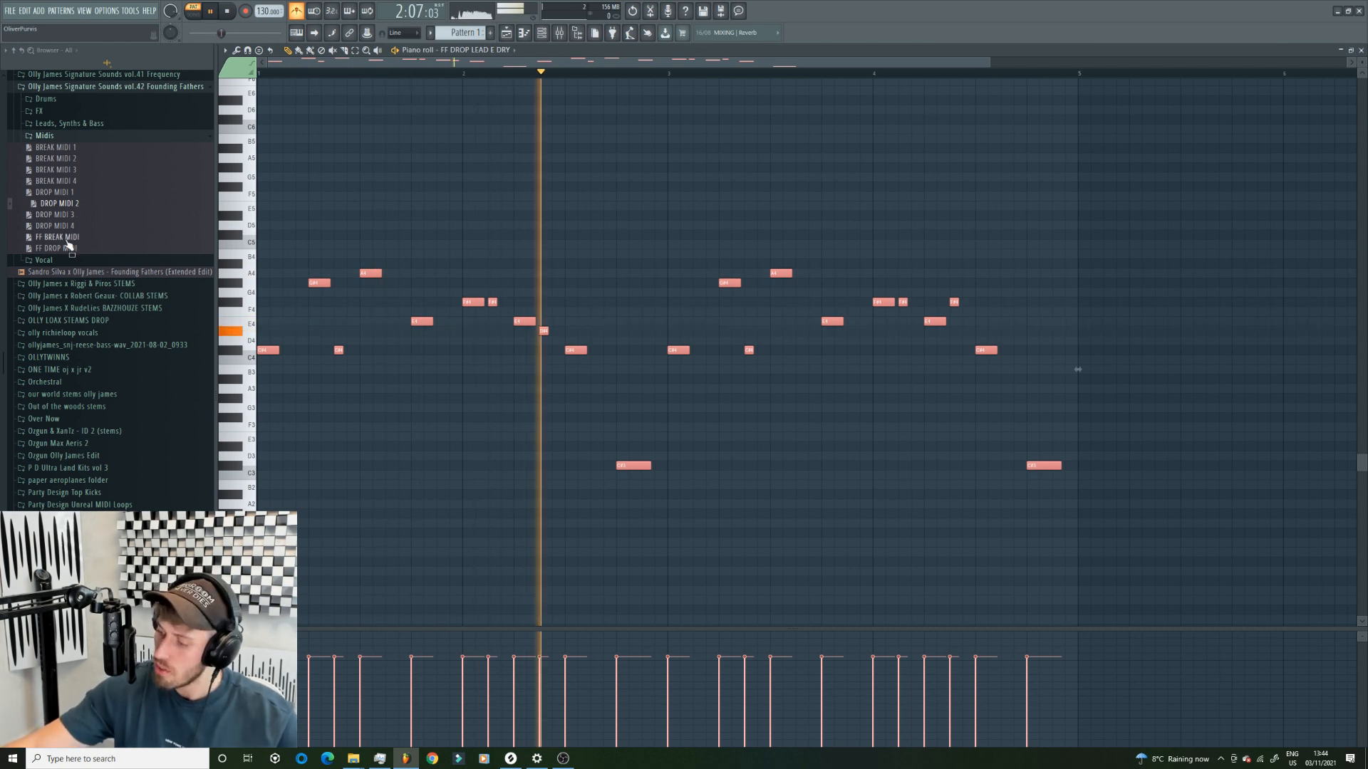
{"action": "left_click_drag", "start_coordinate": [68, 214], "coordinate": [422, 207]}
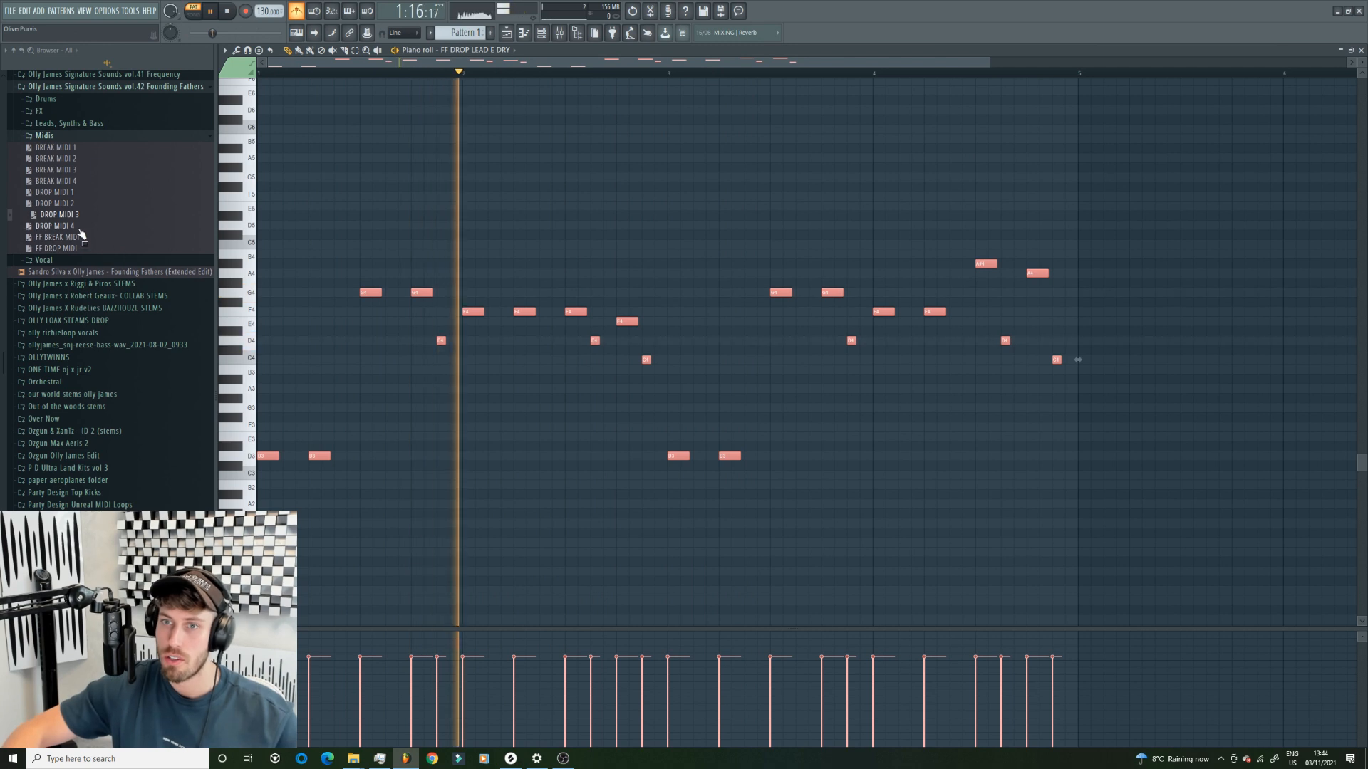
{"action": "left_click_drag", "start_coordinate": [64, 226], "coordinate": [570, 214]}
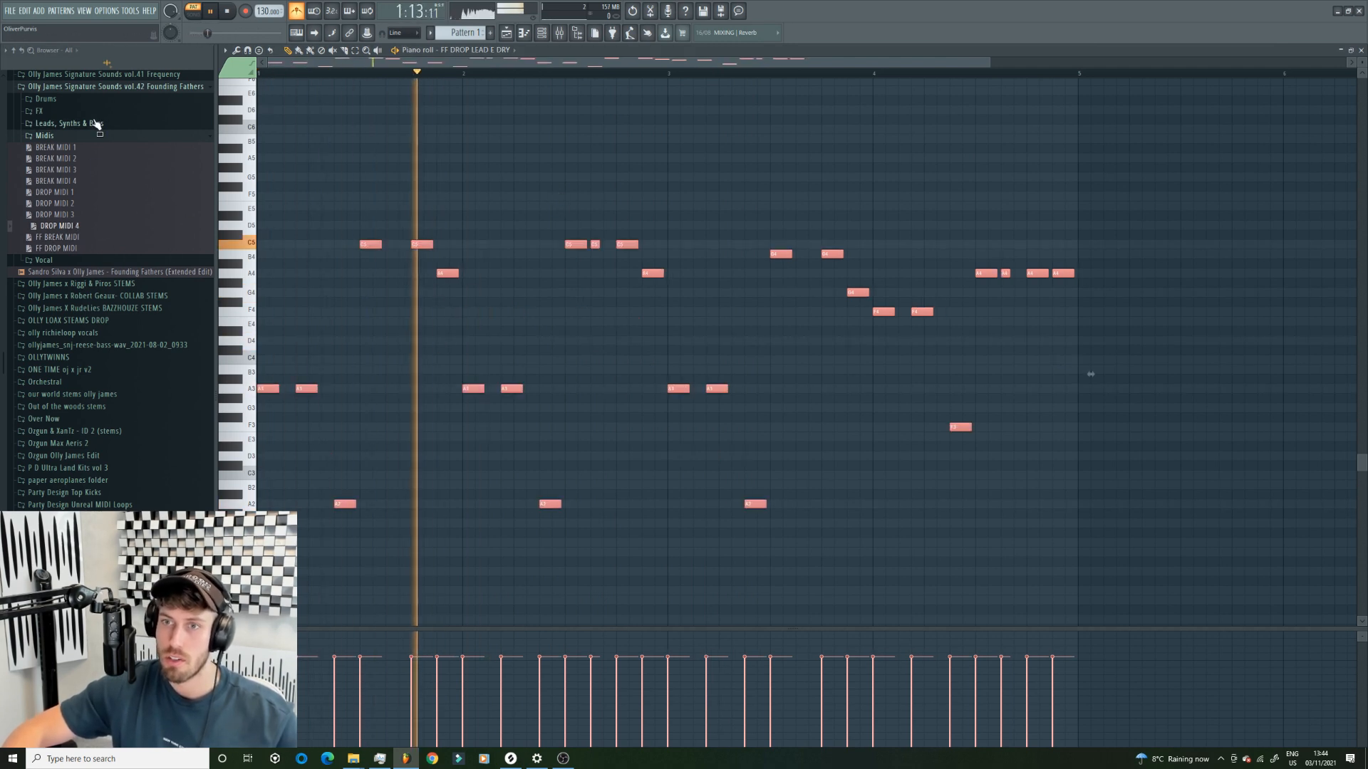
{"action": "left_click", "coordinate": [129, 87]}
{"action": "left_click", "coordinate": [130, 76]}
{"action": "left_click", "coordinate": [91, 125]}
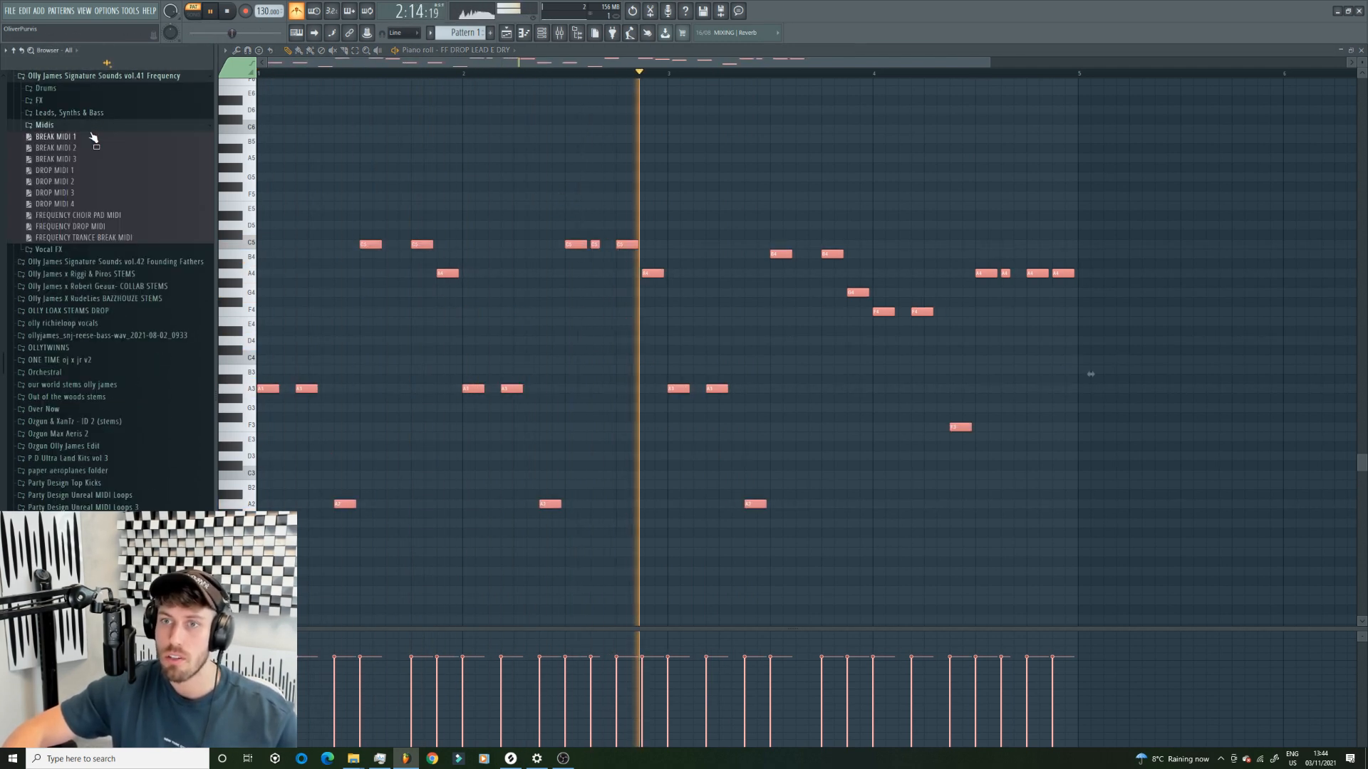
{"action": "key", "text": "space"}
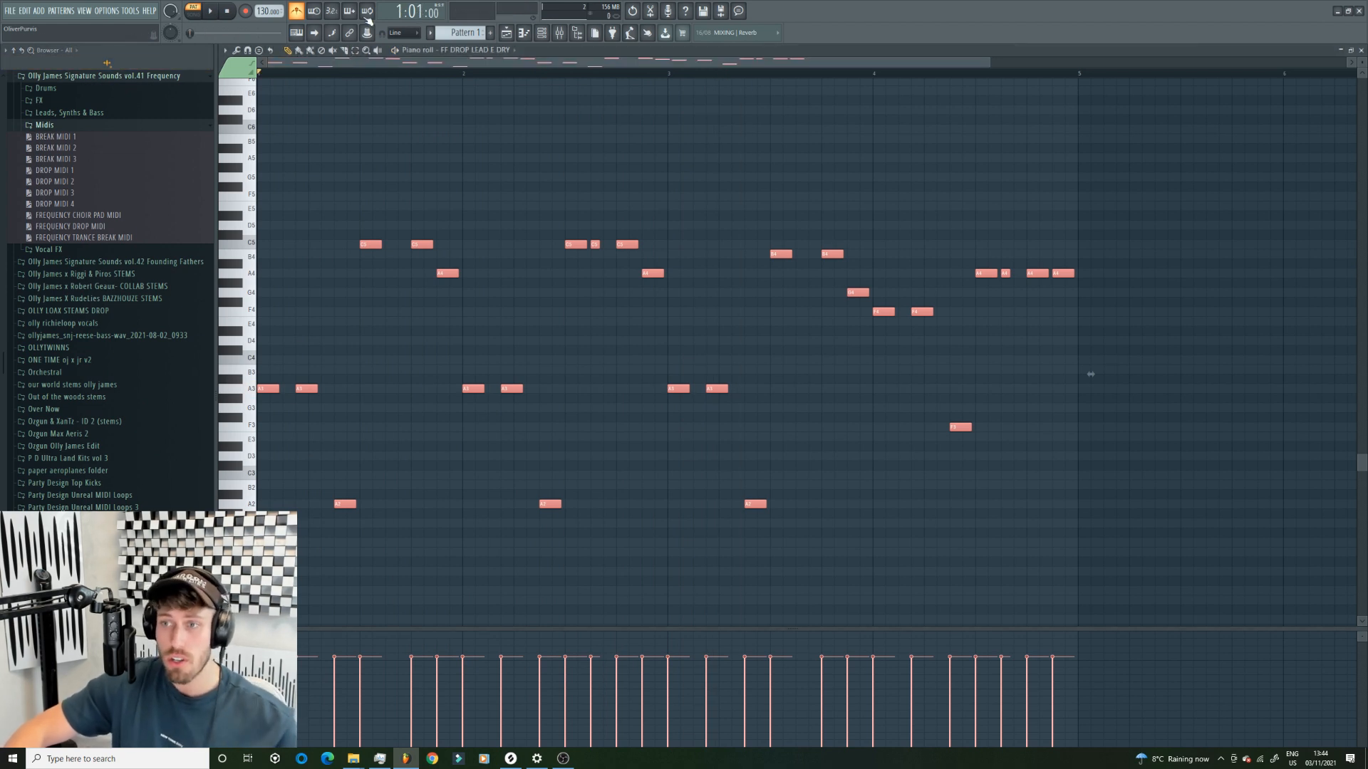
- Delete all the low notes below the main melody in the lead's piano roll and play the result
{"action": "left_click_drag", "start_coordinate": [352, 557], "coordinate": [256, 344]}
{"action": "left_click_drag", "start_coordinate": [435, 324], "coordinate": [687, 604]}
{"action": "left_click_drag", "start_coordinate": [670, 376], "coordinate": [797, 469]}
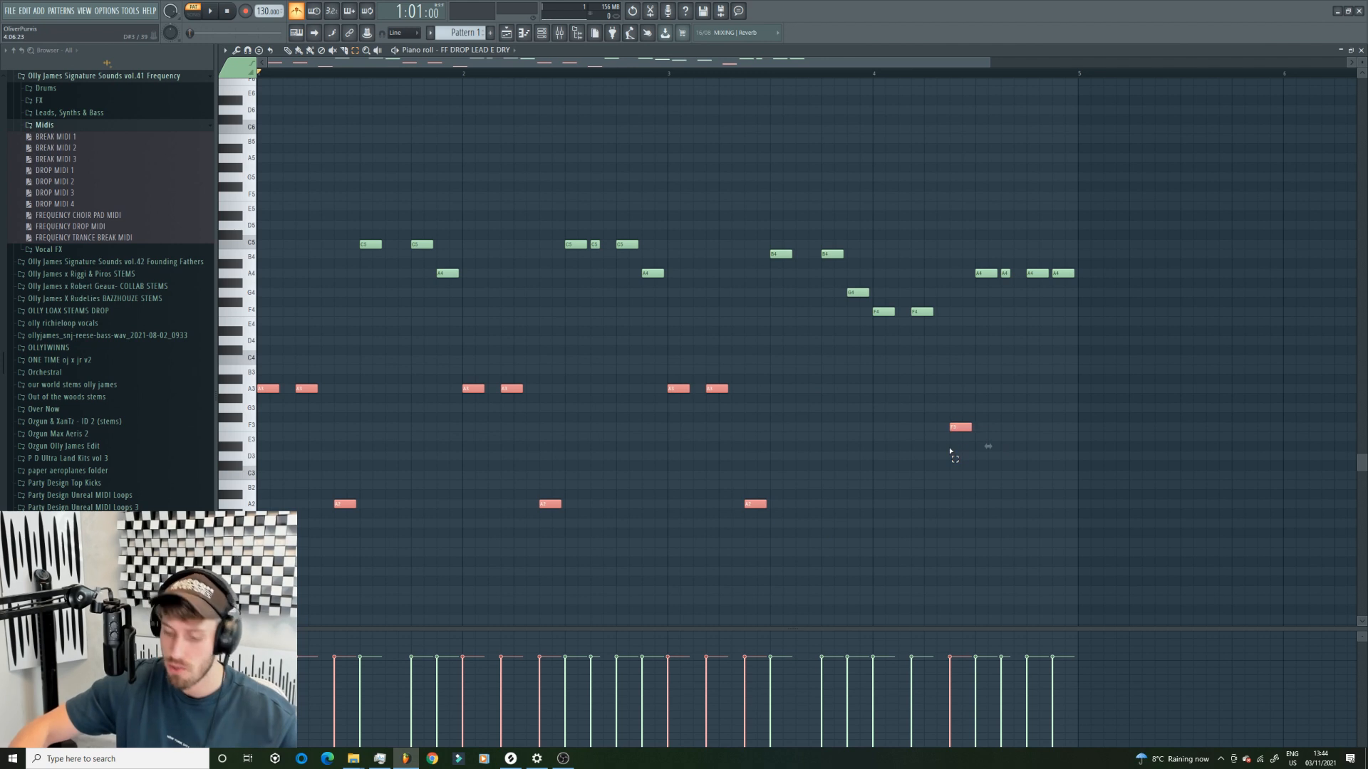
{"action": "key", "text": "Delete"}
{"action": "key", "text": "space"}
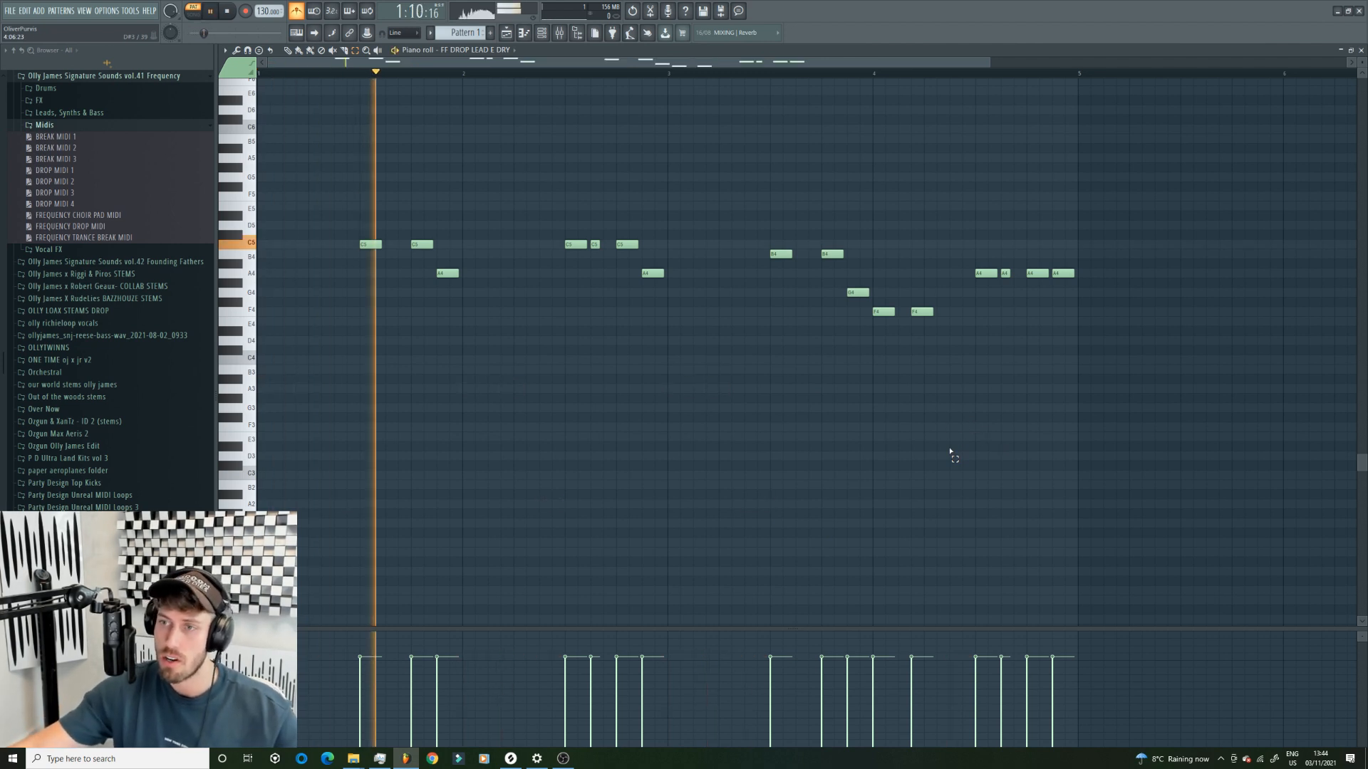
- Route the FF DROP LEAD E DRY channel to mixer insert 5 and load CamelCrusher in its first effect slot
{"action": "key", "text": "F6"}
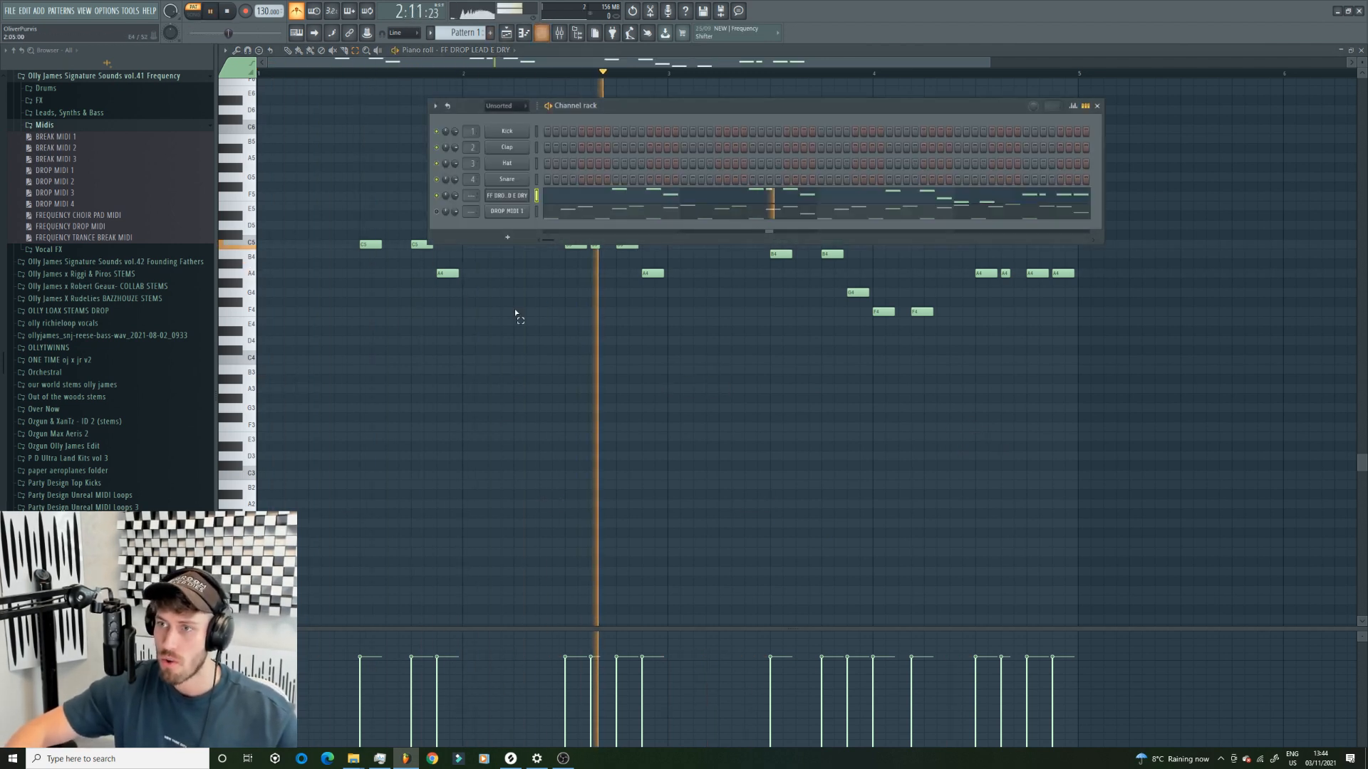
{"action": "key", "text": "ctrl+l"}
{"action": "key", "text": "F9"}
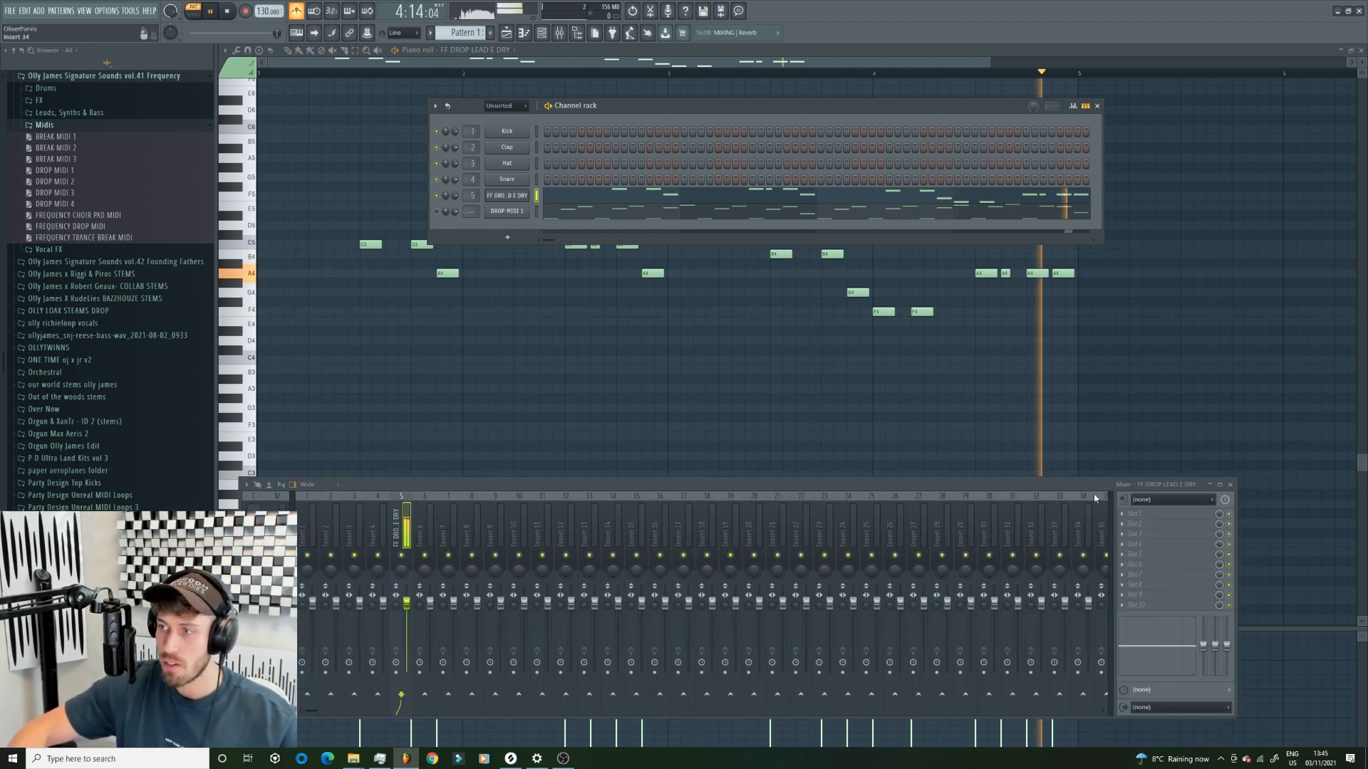
{"action": "key", "text": "space"}
{"action": "left_click", "coordinate": [1143, 514]}
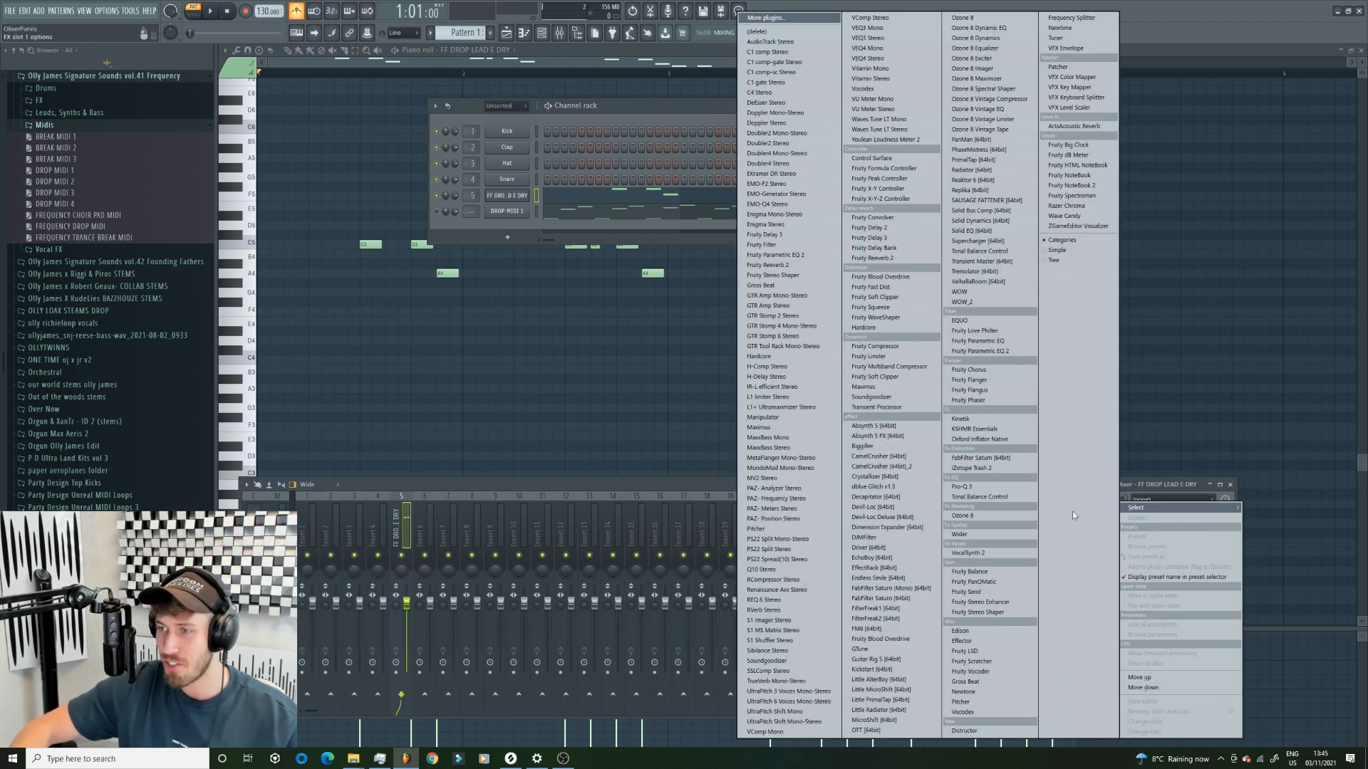
{"action": "left_click", "coordinate": [888, 456]}
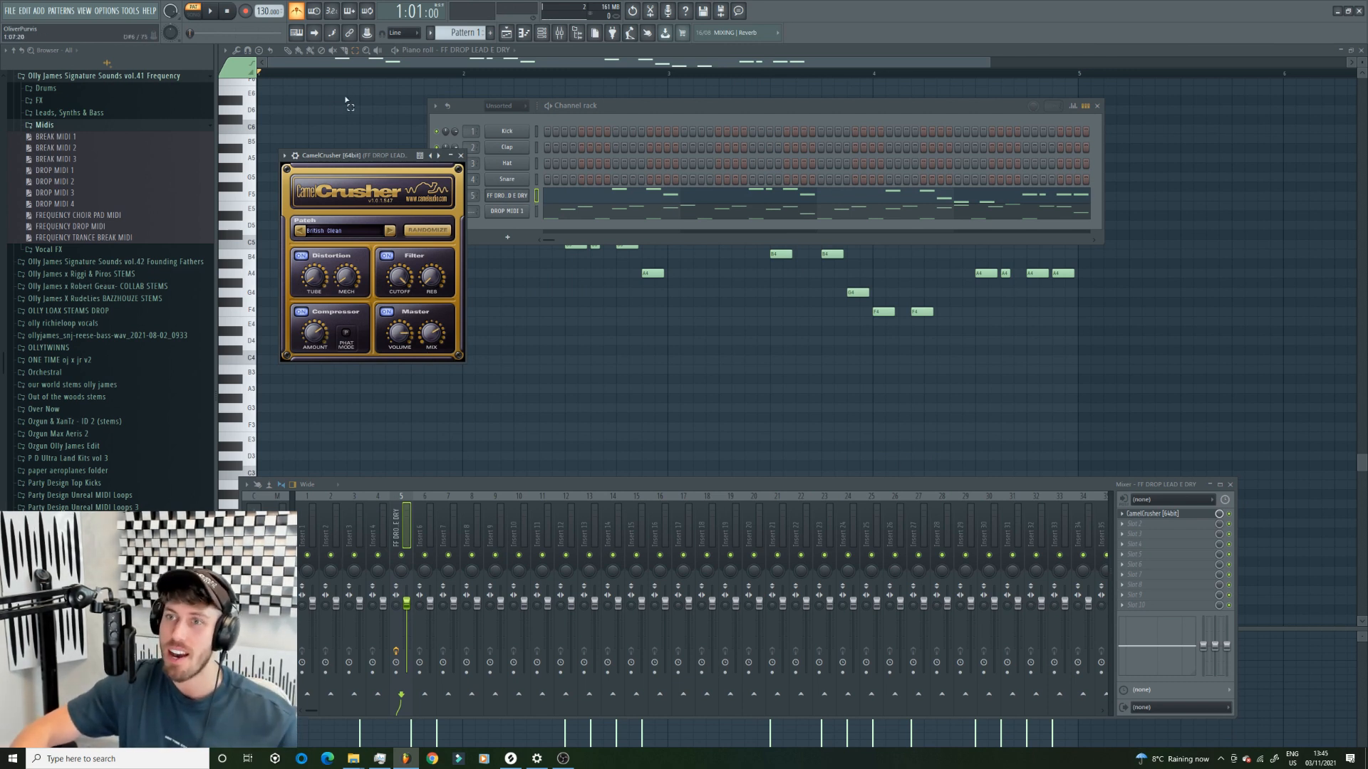
- Play the lead through CamelCrusher and lower its mixer track volume to about -7.5 dB
{"action": "key", "text": "space"}
{"action": "key", "text": "space"}
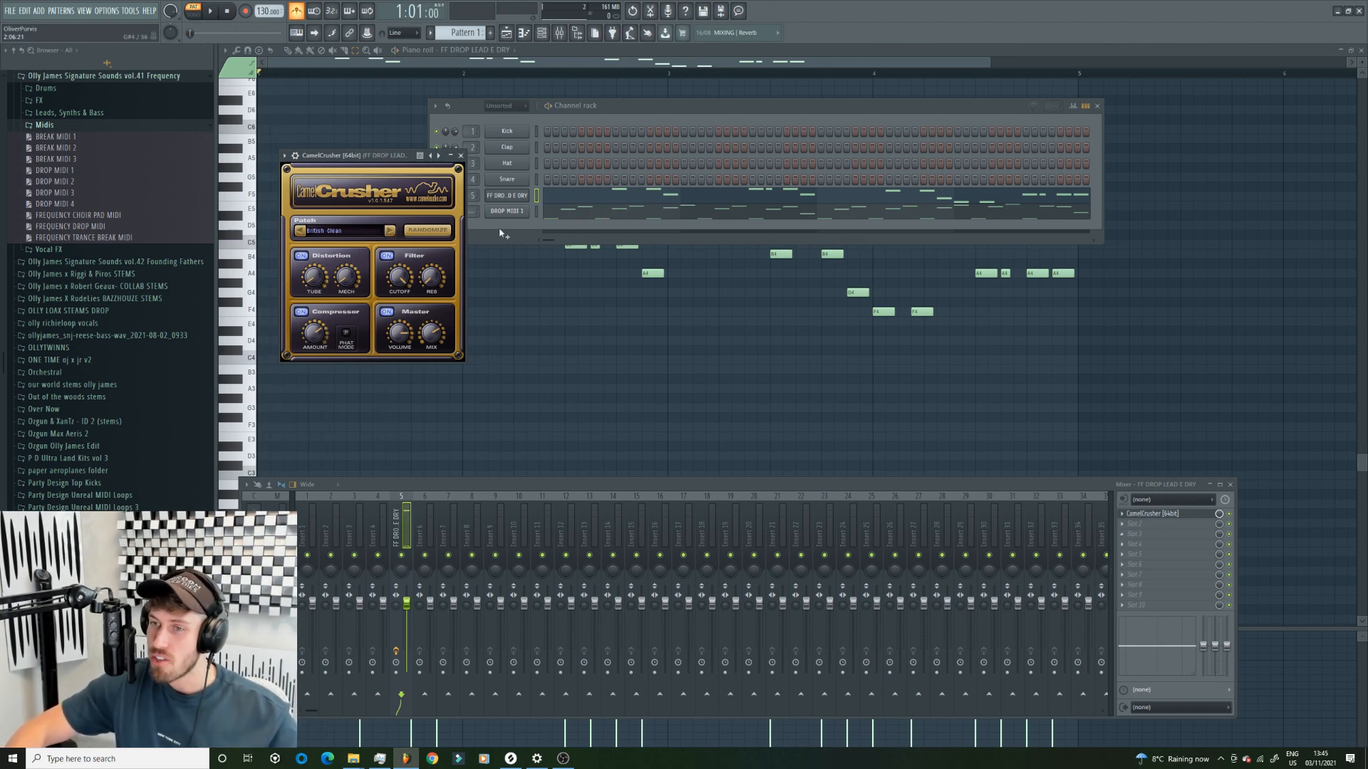
{"action": "key", "text": "space"}
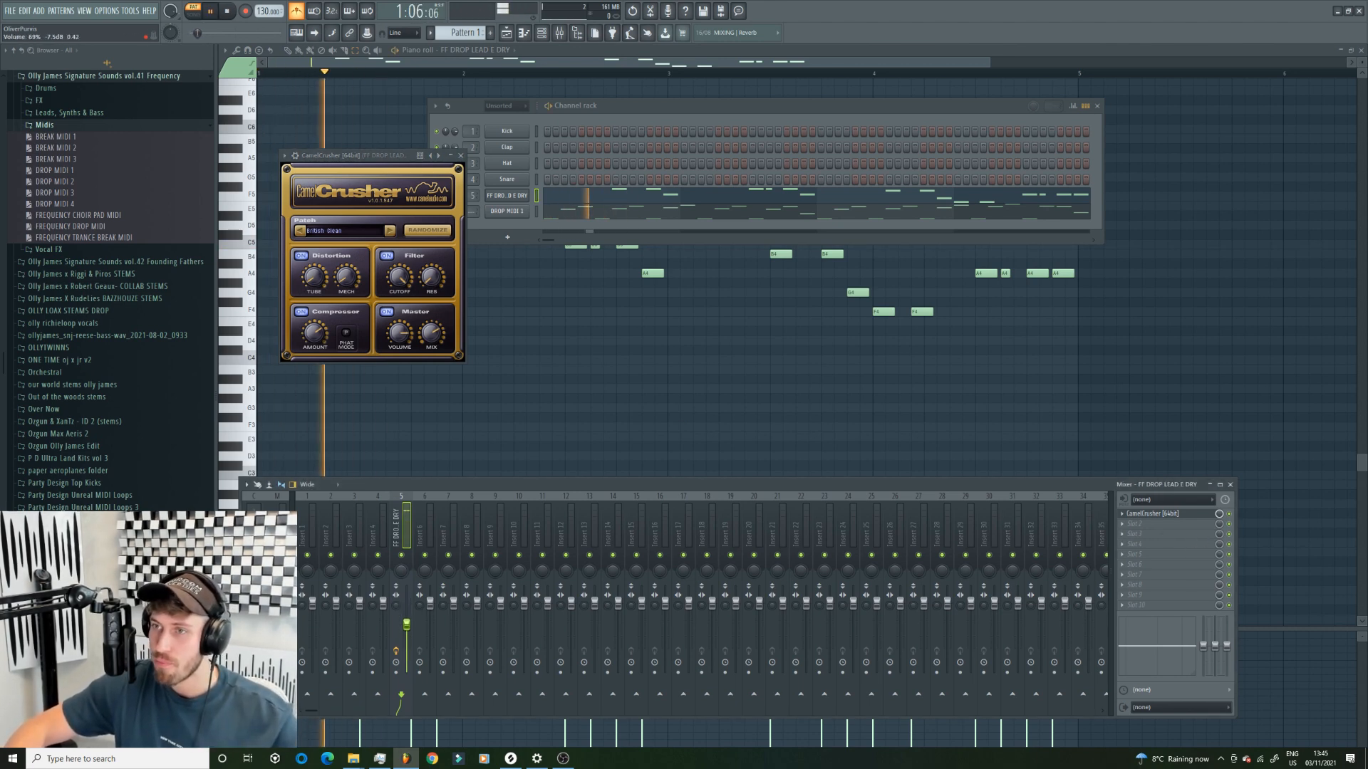
- Insert Pro-Q 3 in effect slot 4 of the lead's mixer track and add a bell boost of about 3 dB near 550 Hz
{"action": "left_click", "coordinate": [1152, 545]}
{"action": "left_click", "coordinate": [961, 487]}
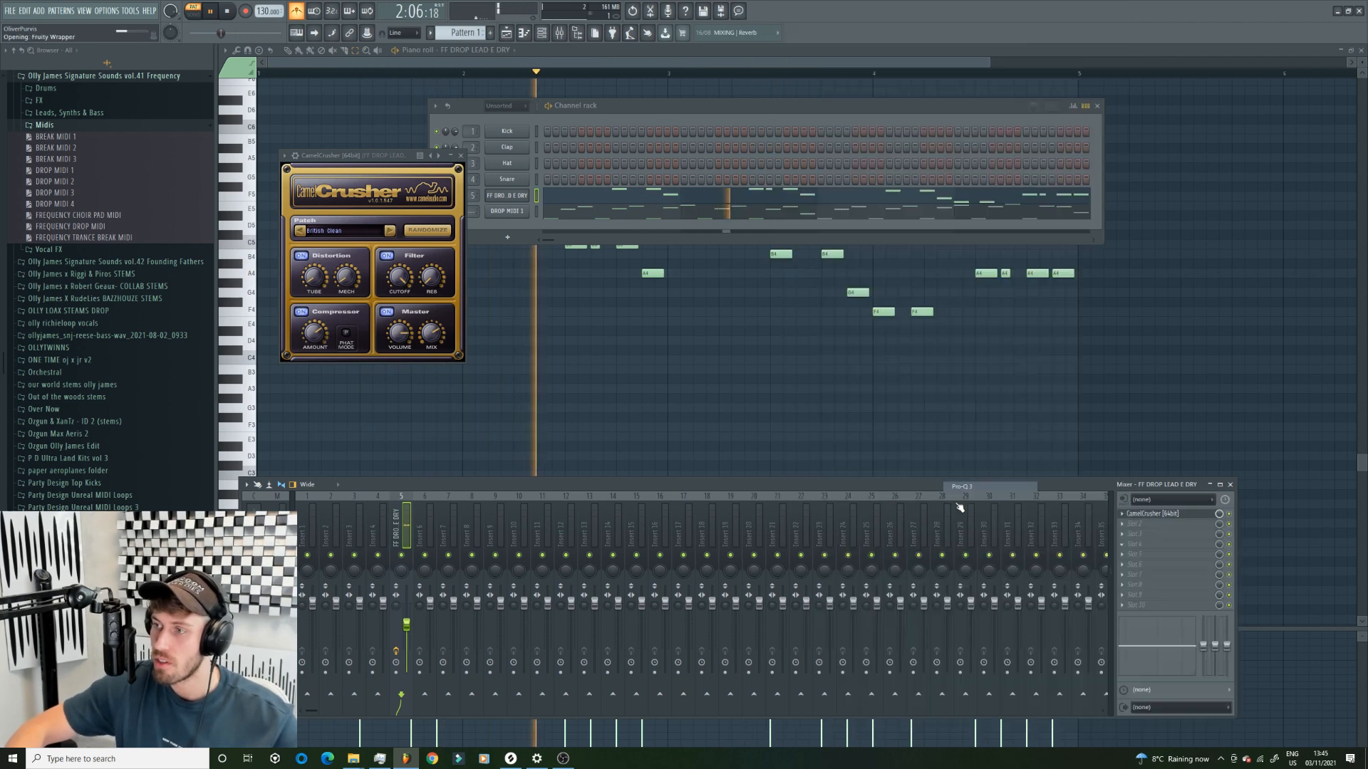
{"action": "left_click_drag", "start_coordinate": [513, 311], "coordinate": [552, 294]}
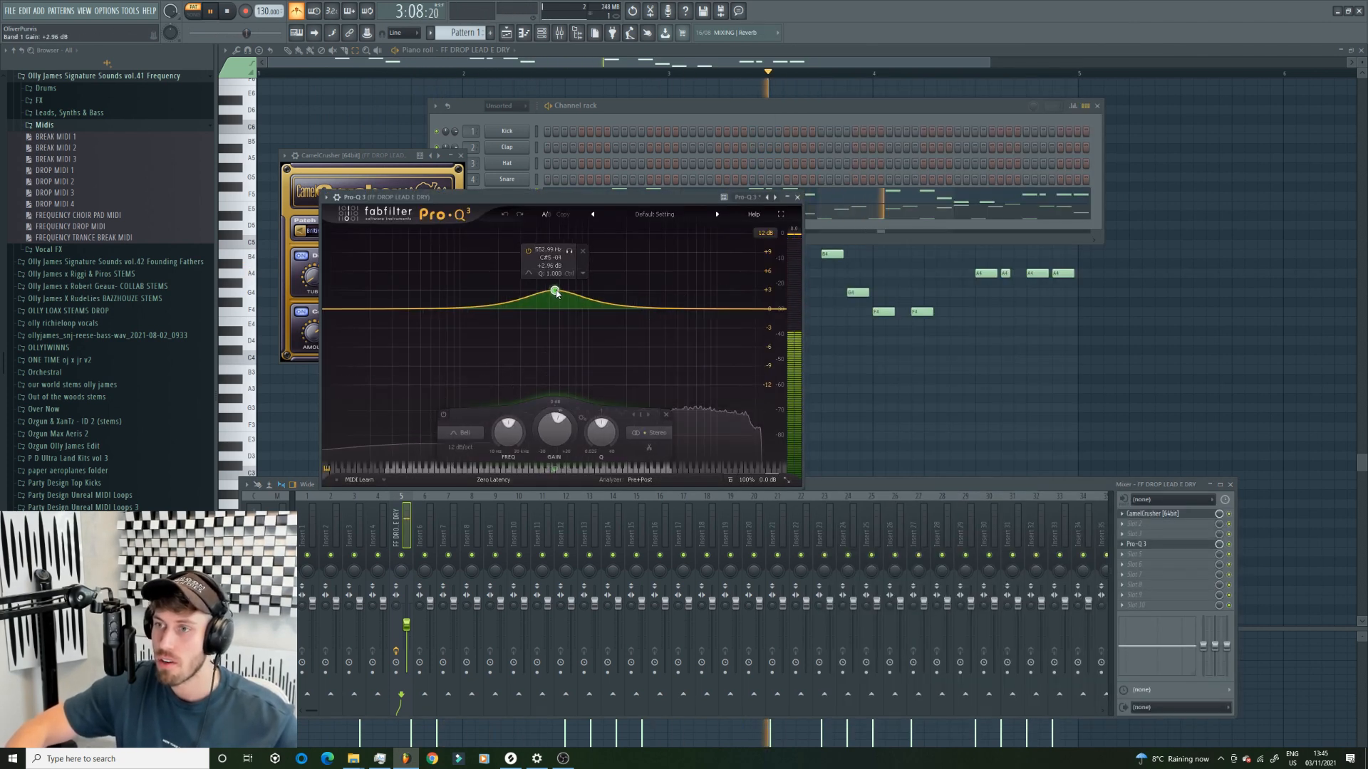
- Add a low cut and a high-shelf cut of about 4.4 dB near 9.9 kHz to the lead in Pro-Q 3
{"action": "mouse_move", "coordinate": [373, 307]}
{"action": "left_mouse_down"}
{"action": "mouse_move", "coordinate": [396, 358]}
{"action": "mouse_move", "coordinate": [395, 307]}
{"action": "left_mouse_up"}
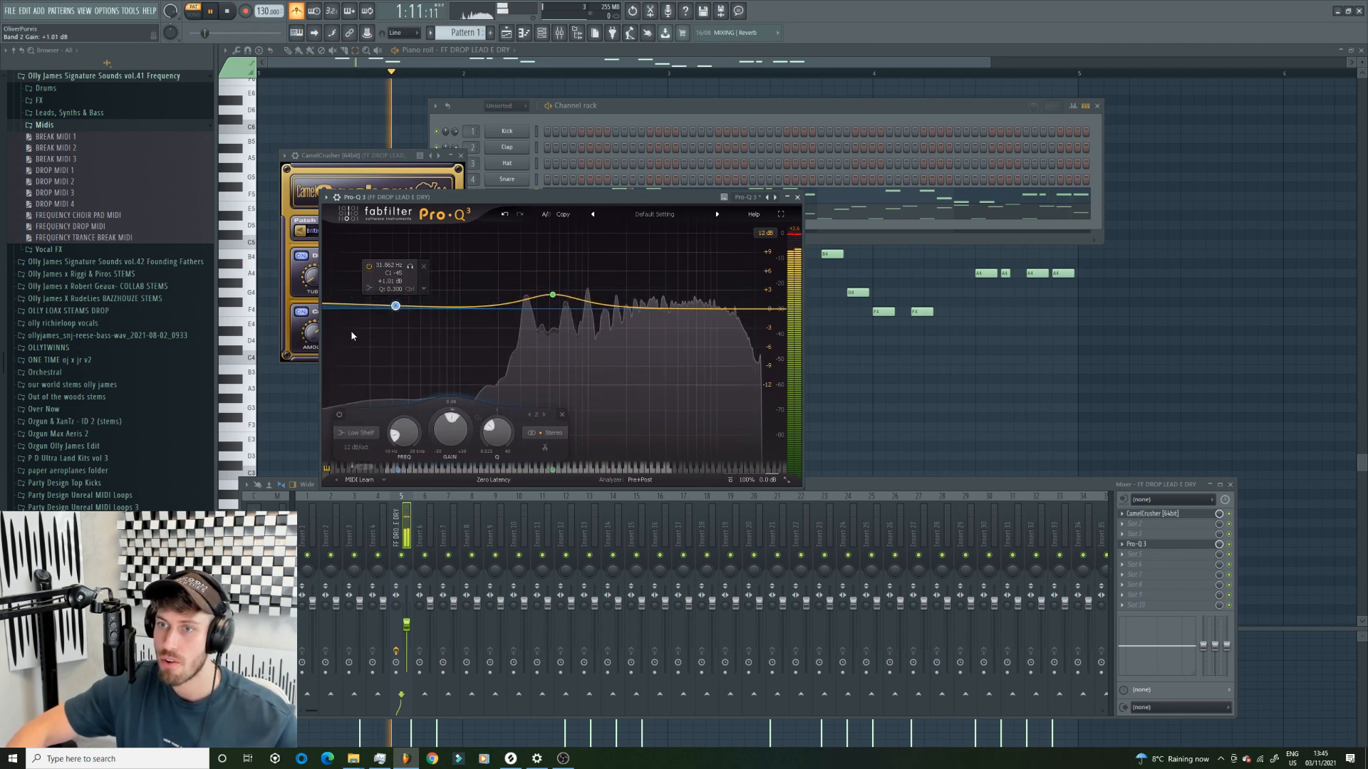
{"action": "left_click", "coordinate": [400, 299]}
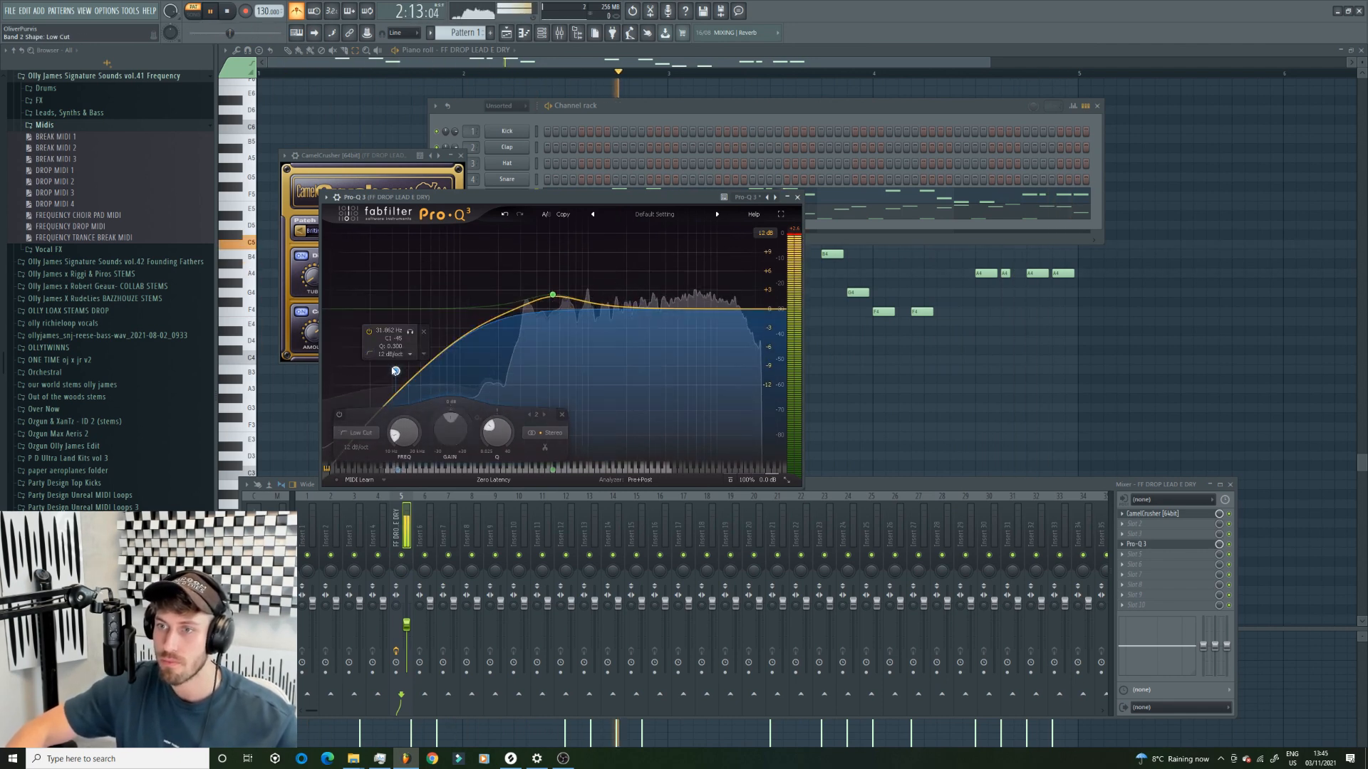
{"action": "left_click_drag", "start_coordinate": [396, 372], "coordinate": [443, 322]}
{"action": "left_click", "coordinate": [706, 306]}
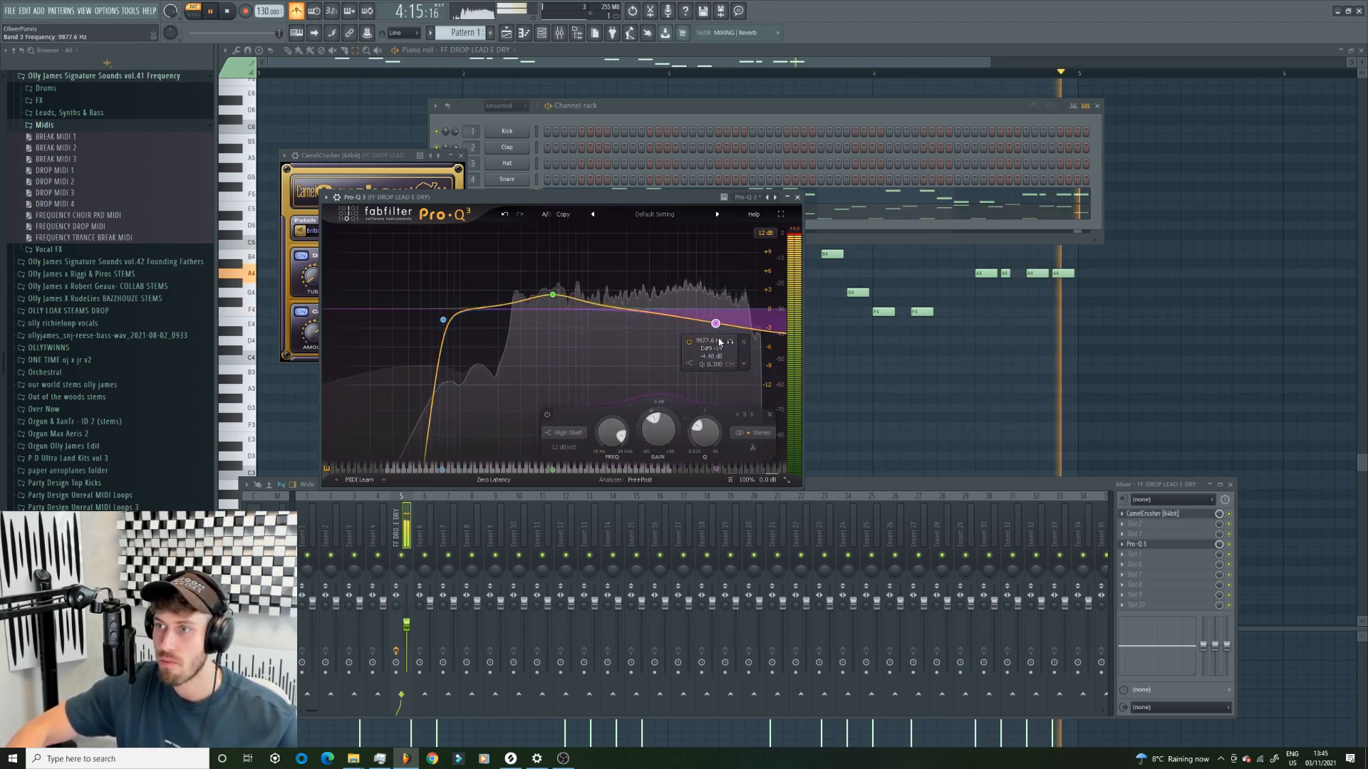
{"action": "left_click", "coordinate": [554, 298]}
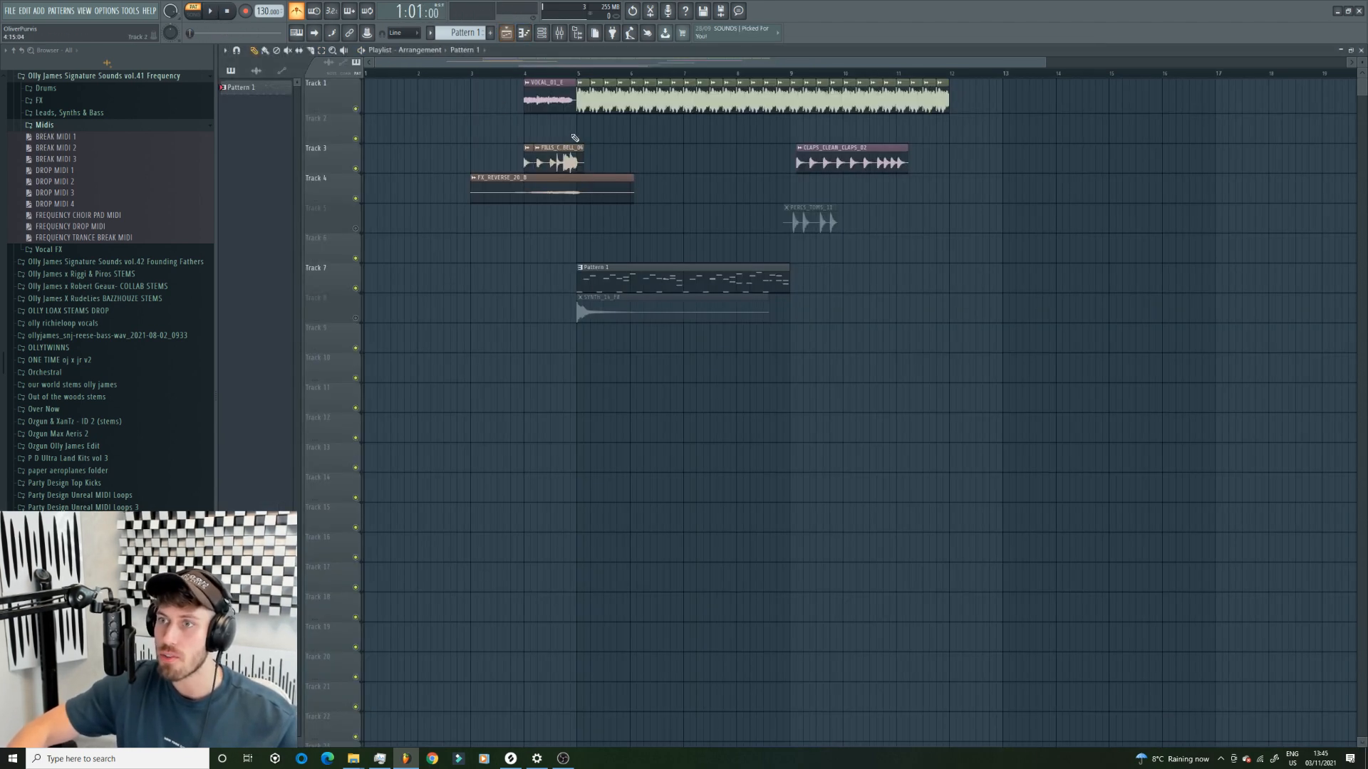
- Move the Pattern 1 clip from Track 7 to Track 2 at bar 5, play the arrangement and mute Track 4
{"action": "left_click", "coordinate": [574, 138]}
{"action": "right_click", "coordinate": [650, 273]}
{"action": "left_click", "coordinate": [553, 76]}
{"action": "key", "text": "space"}
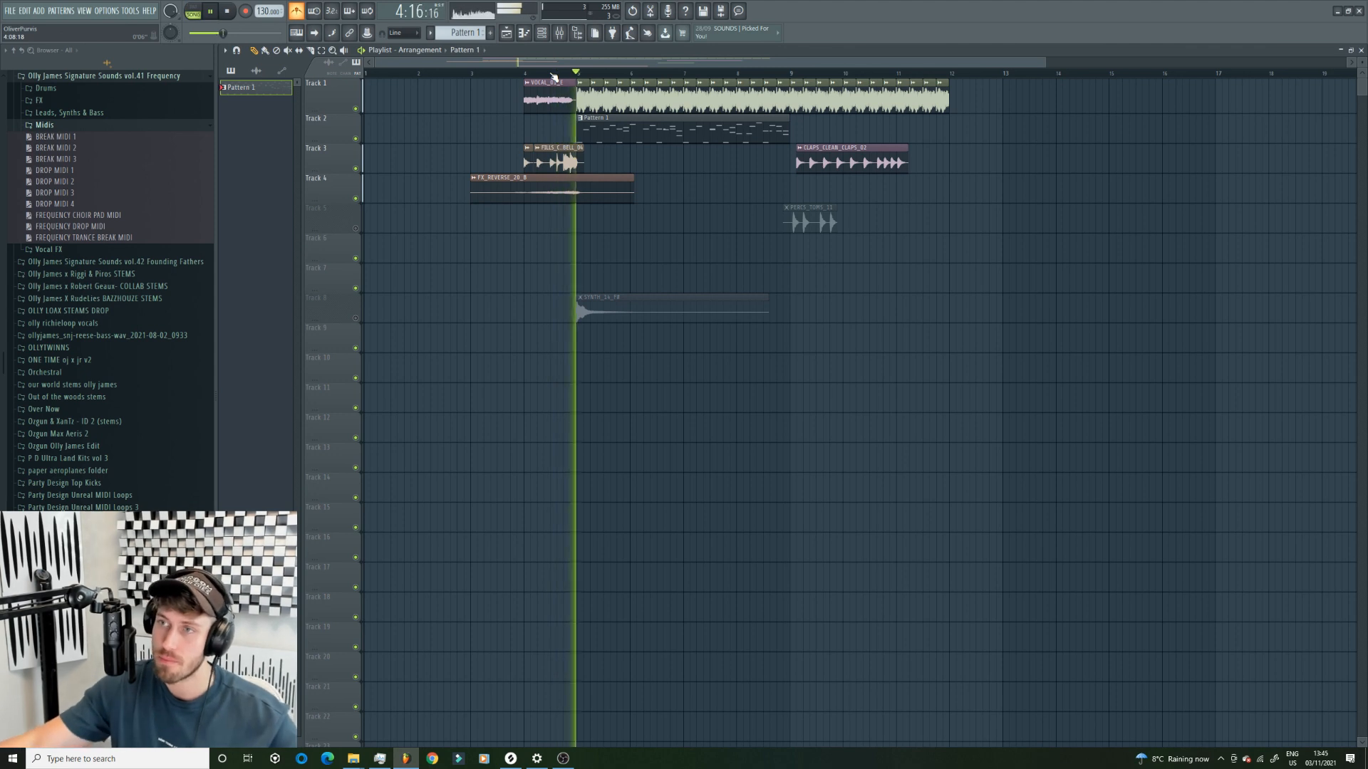
{"action": "left_click", "coordinate": [356, 198]}
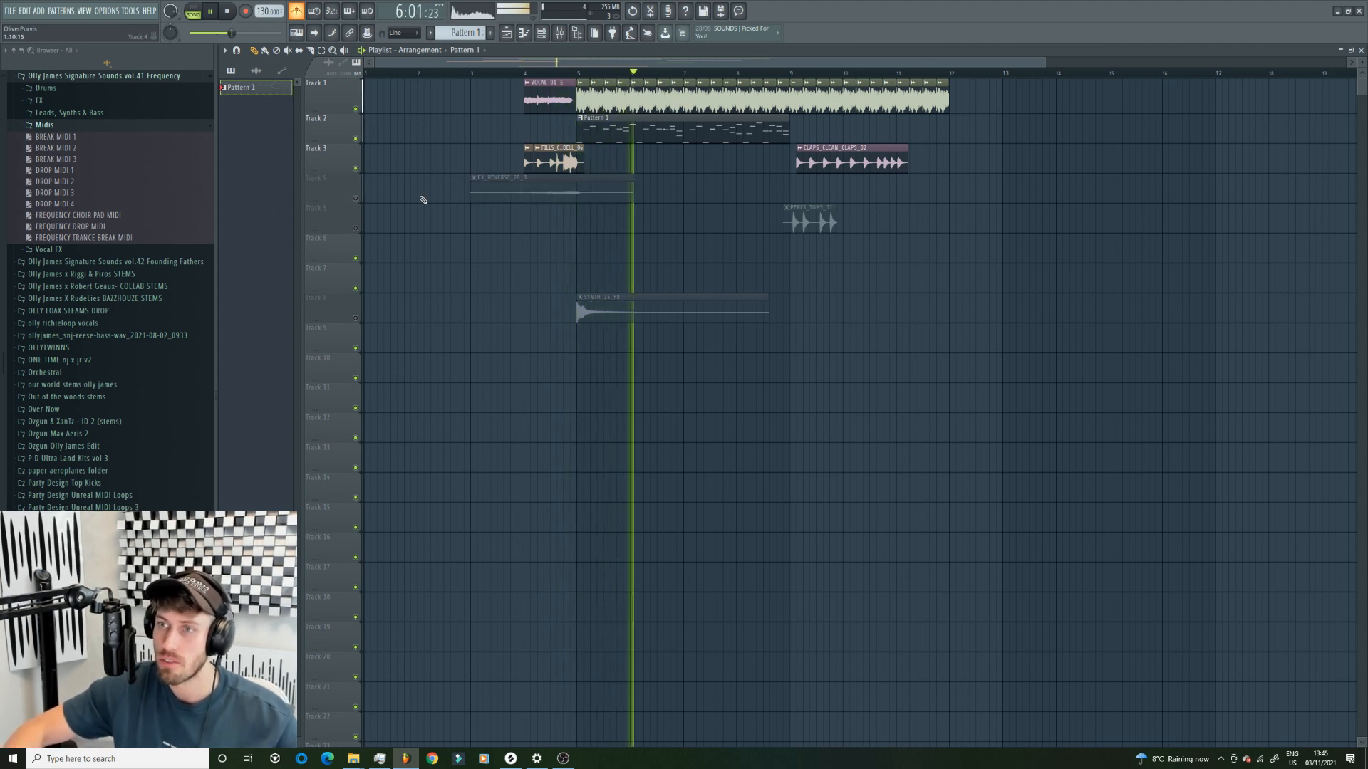
- Play the arrangement from bar 5 and examine the FF DROP LEAD E DRY notes in the piano roll
{"action": "double_click", "coordinate": [641, 130]}
{"action": "key", "text": "space"}
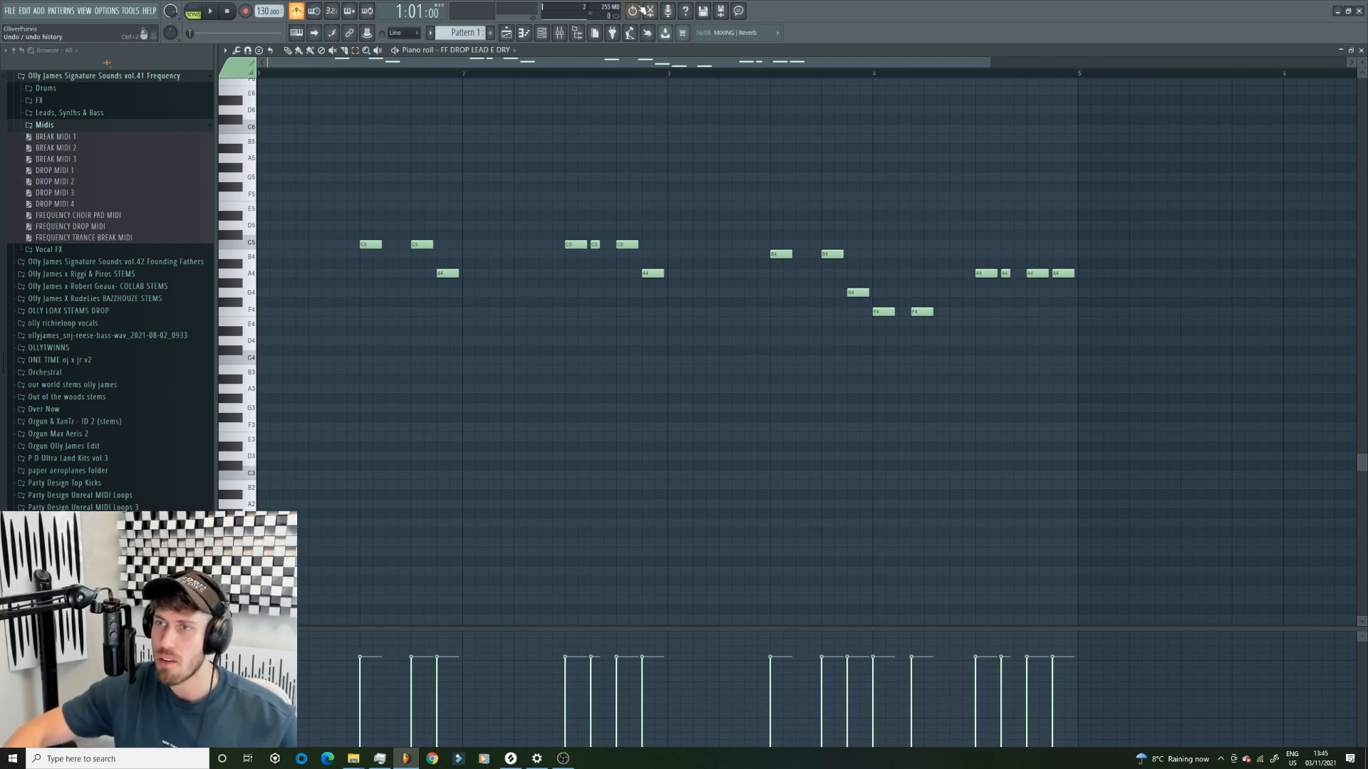
{"action": "left_click", "coordinate": [505, 34]}
{"action": "left_click", "coordinate": [580, 67]}
{"action": "key", "text": "space"}
{"action": "double_click", "coordinate": [595, 130]}
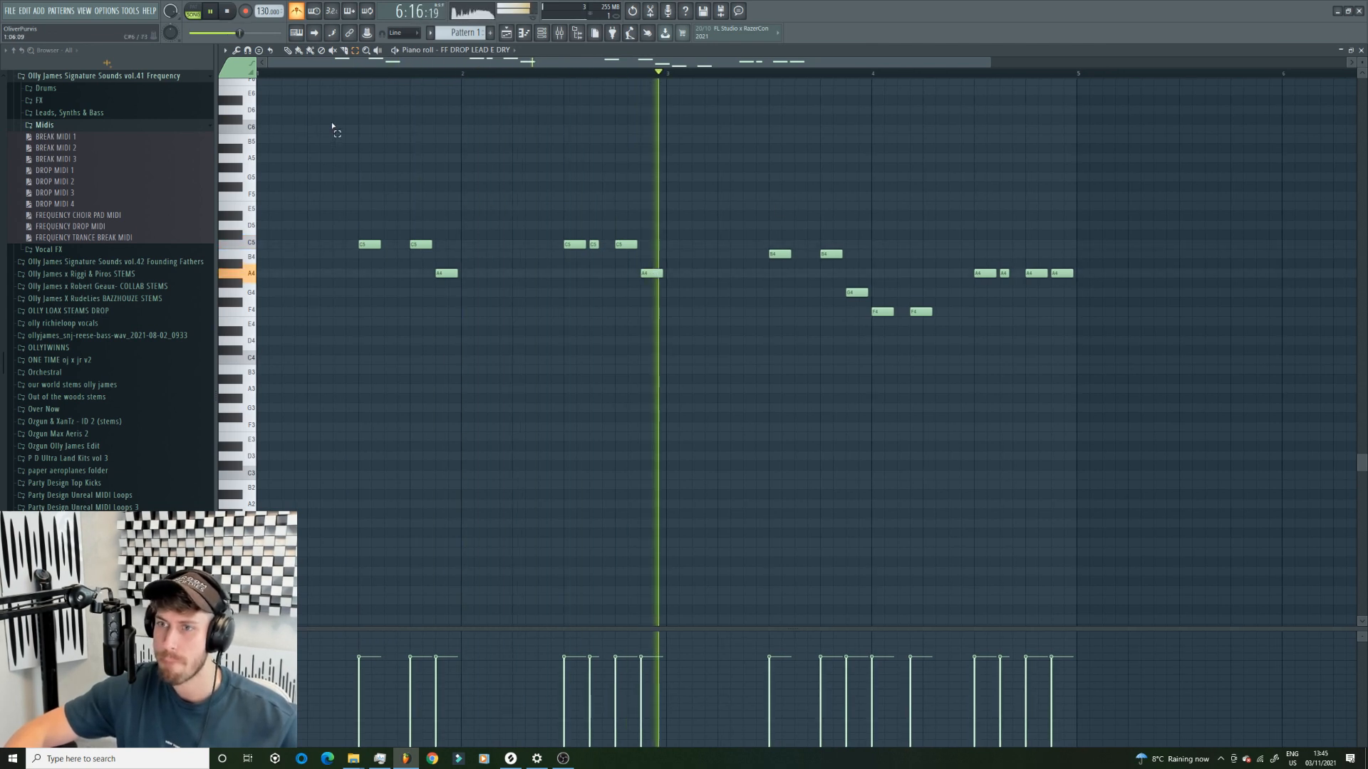
{"action": "key", "text": "ctrl+z"}
{"action": "key", "text": "space"}
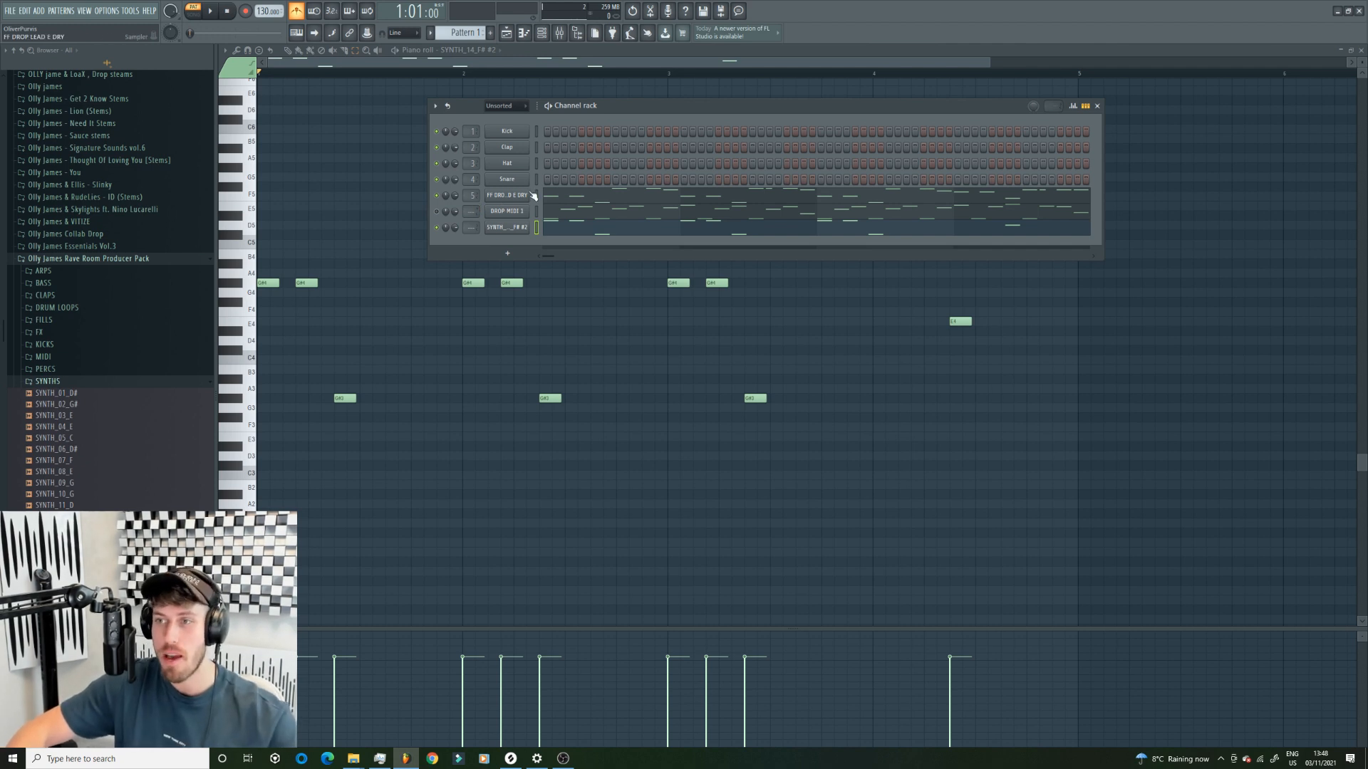
- Delete the low notes from the FF DROP LEAD E DRY part, keeping only the upper melody
{"action": "left_click", "coordinate": [212, 11]}
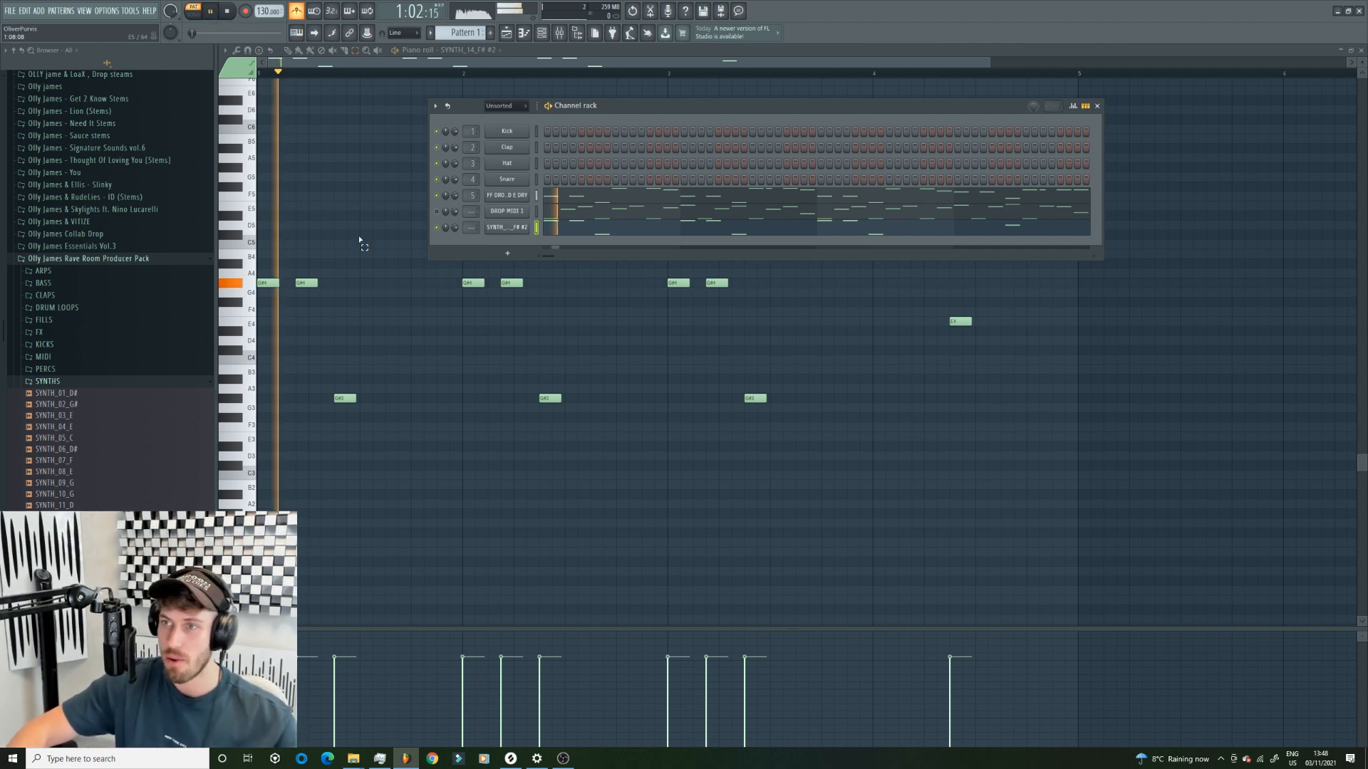
{"action": "right_click", "coordinate": [502, 194]}
{"action": "left_click", "coordinate": [611, 199]}
{"action": "scroll", "coordinate": [450, 315], "scroll_direction": "down", "scroll_amount": 4}
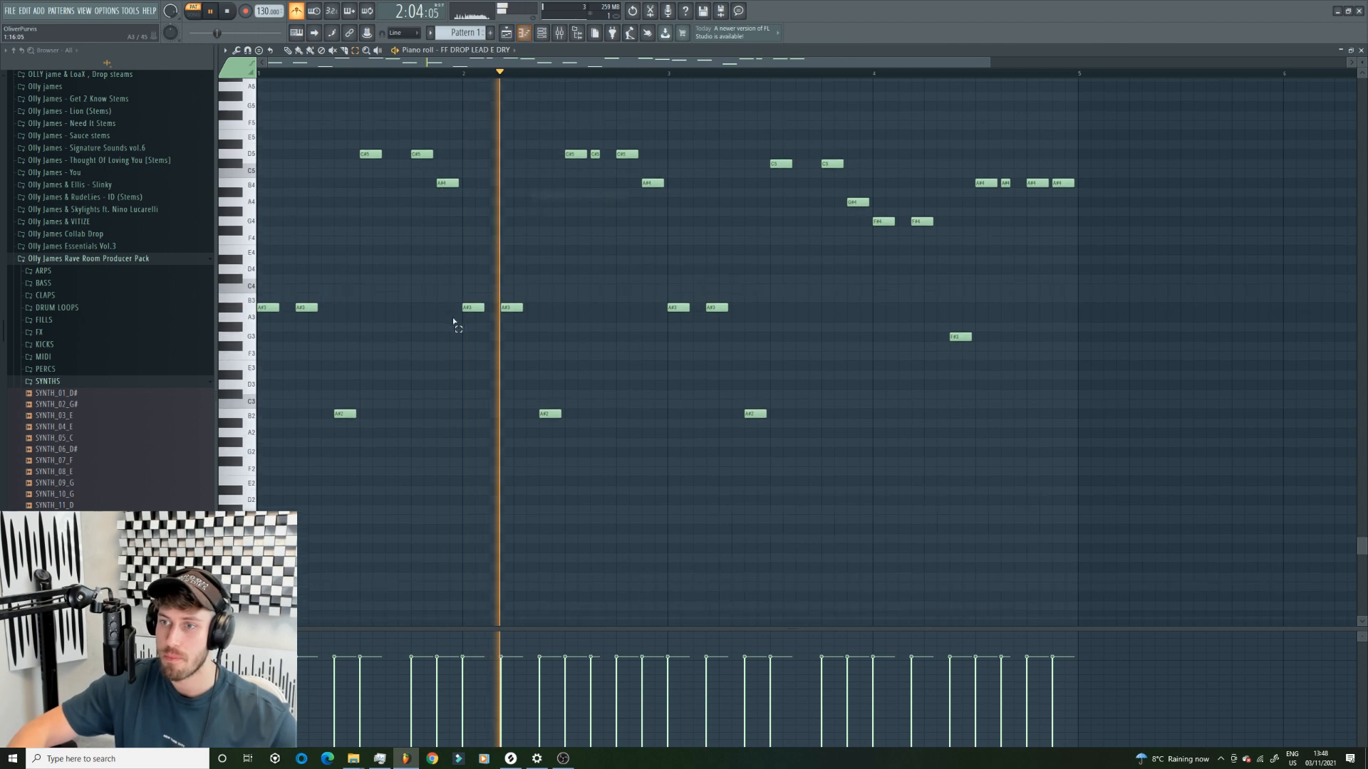
{"action": "left_click_drag", "start_coordinate": [988, 235], "coordinate": [314, 472]}
{"action": "key", "text": "Delete"}
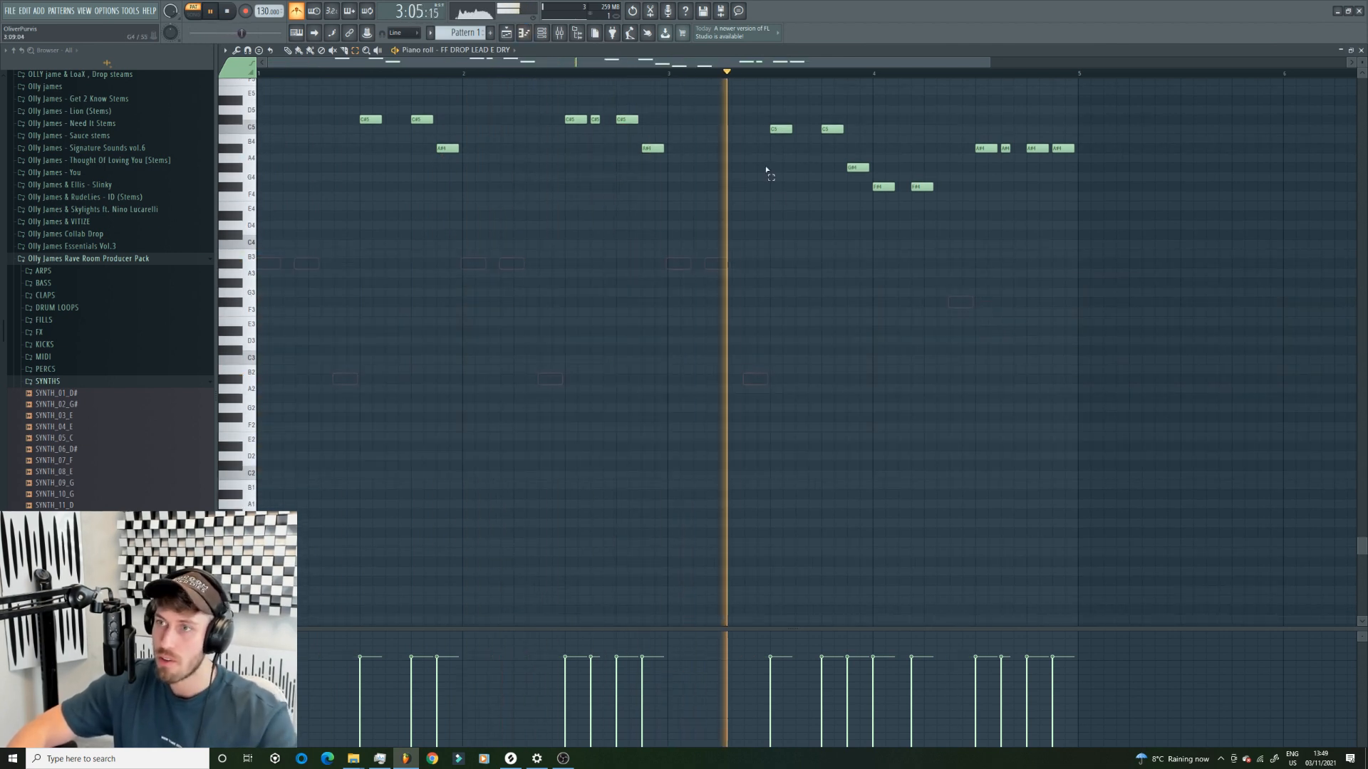
- Transpose the three lowest notes of the SYNTH_14_F# #2 part up one octave and play the pattern
{"action": "key", "text": "F6"}
{"action": "right_click", "coordinate": [531, 226]}
{"action": "left_click", "coordinate": [551, 228]}
{"action": "key", "text": "space"}
{"action": "left_click_drag", "start_coordinate": [305, 267], "coordinate": [1001, 369]}
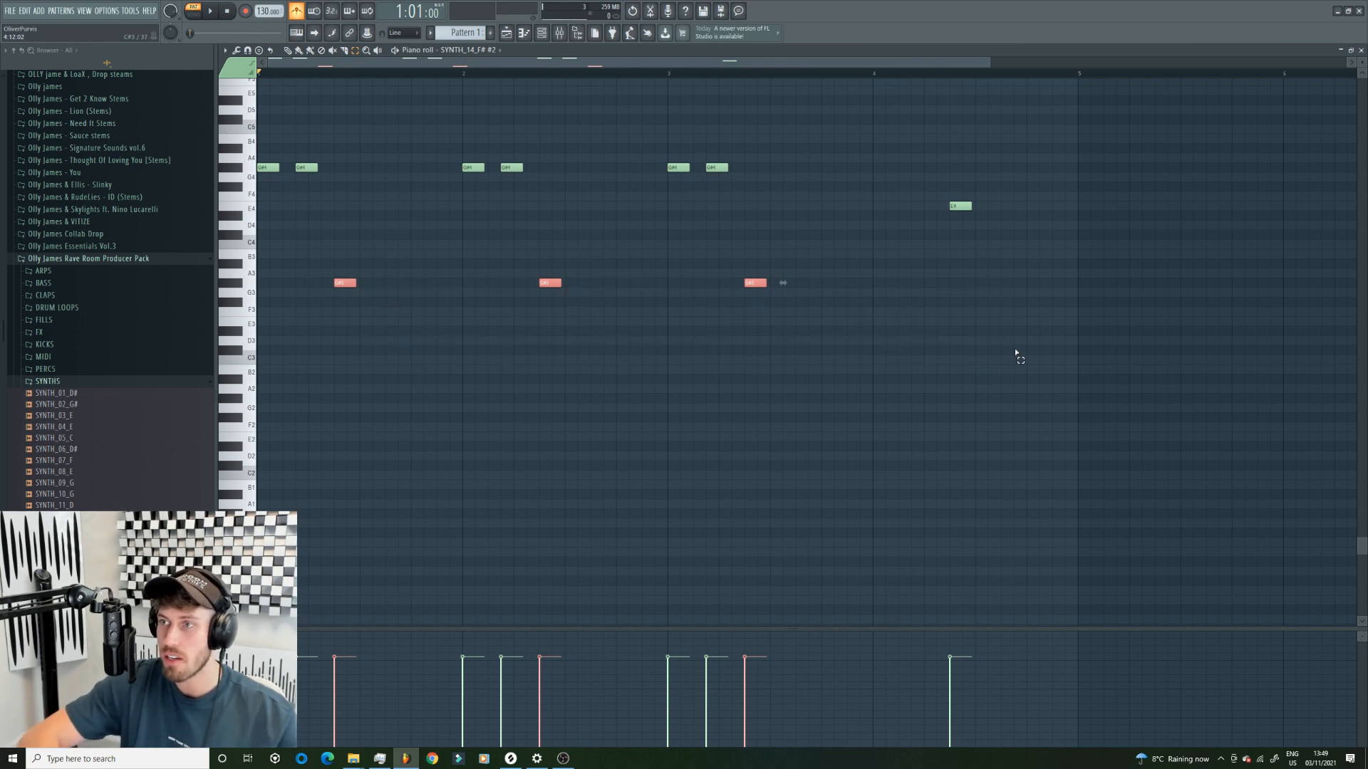
{"action": "key", "text": "ctrl+Up"}
{"action": "key", "text": "space"}
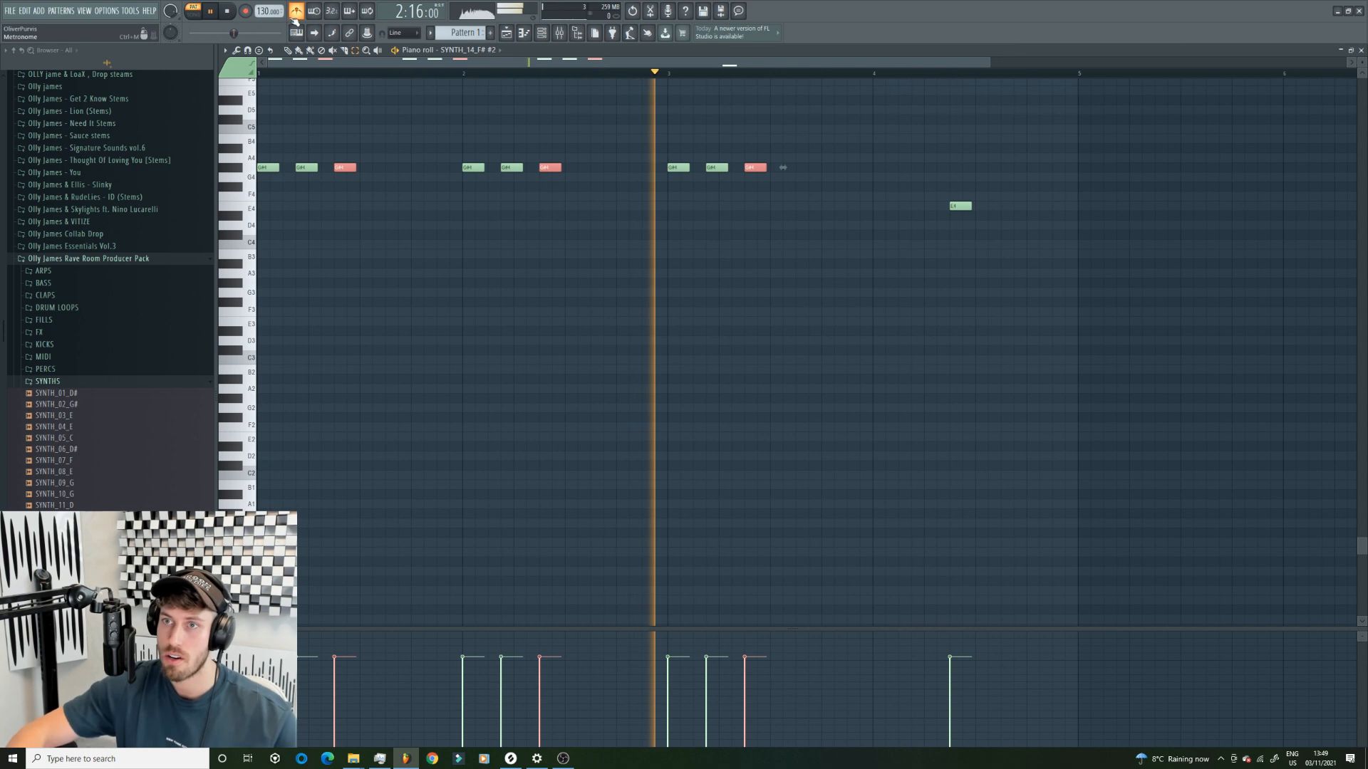
- Enable the volume envelope on the SYNTH_14_F# #2 channel with no attack and a longer hold, and return to its notes
{"action": "left_click", "coordinate": [541, 33]}
{"action": "left_click", "coordinate": [491, 226]}
{"action": "key", "text": "space"}
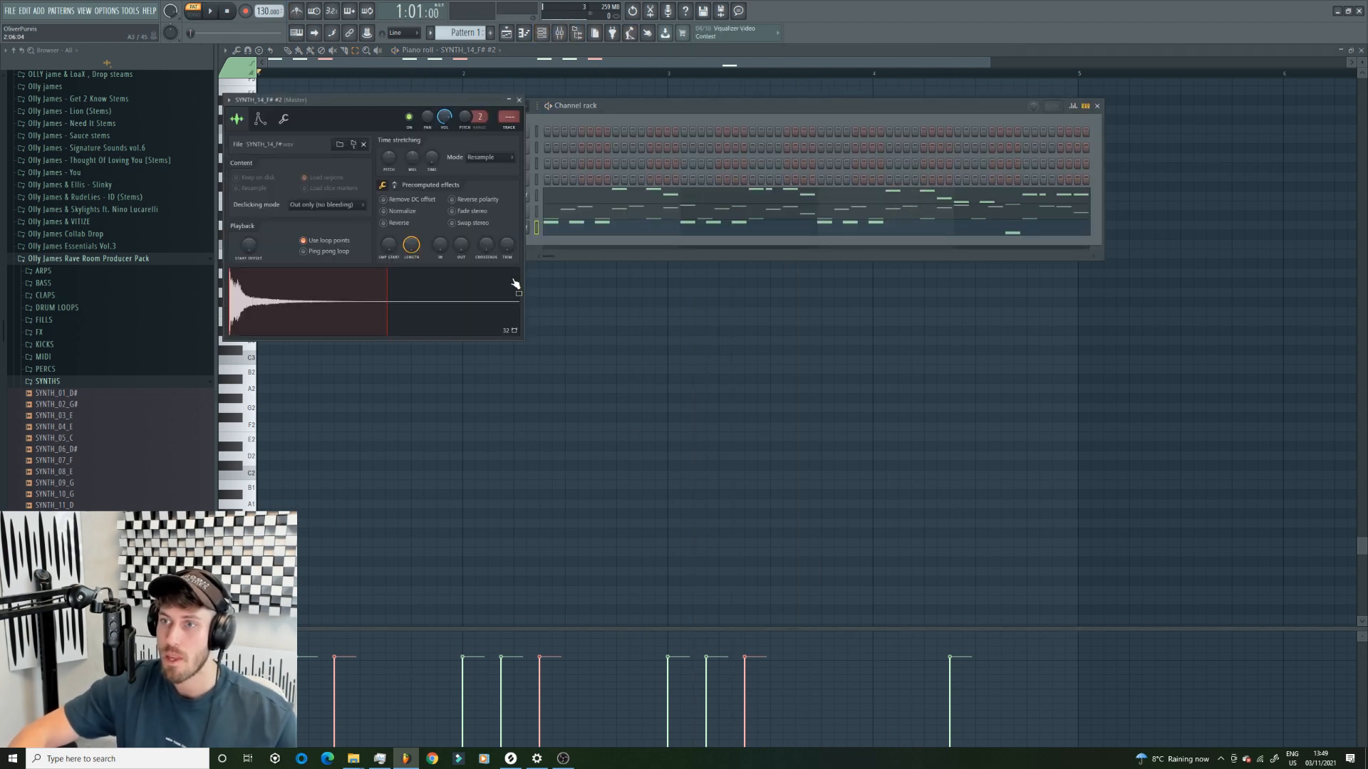
{"action": "key", "text": "space"}
{"action": "left_click", "coordinate": [260, 119]}
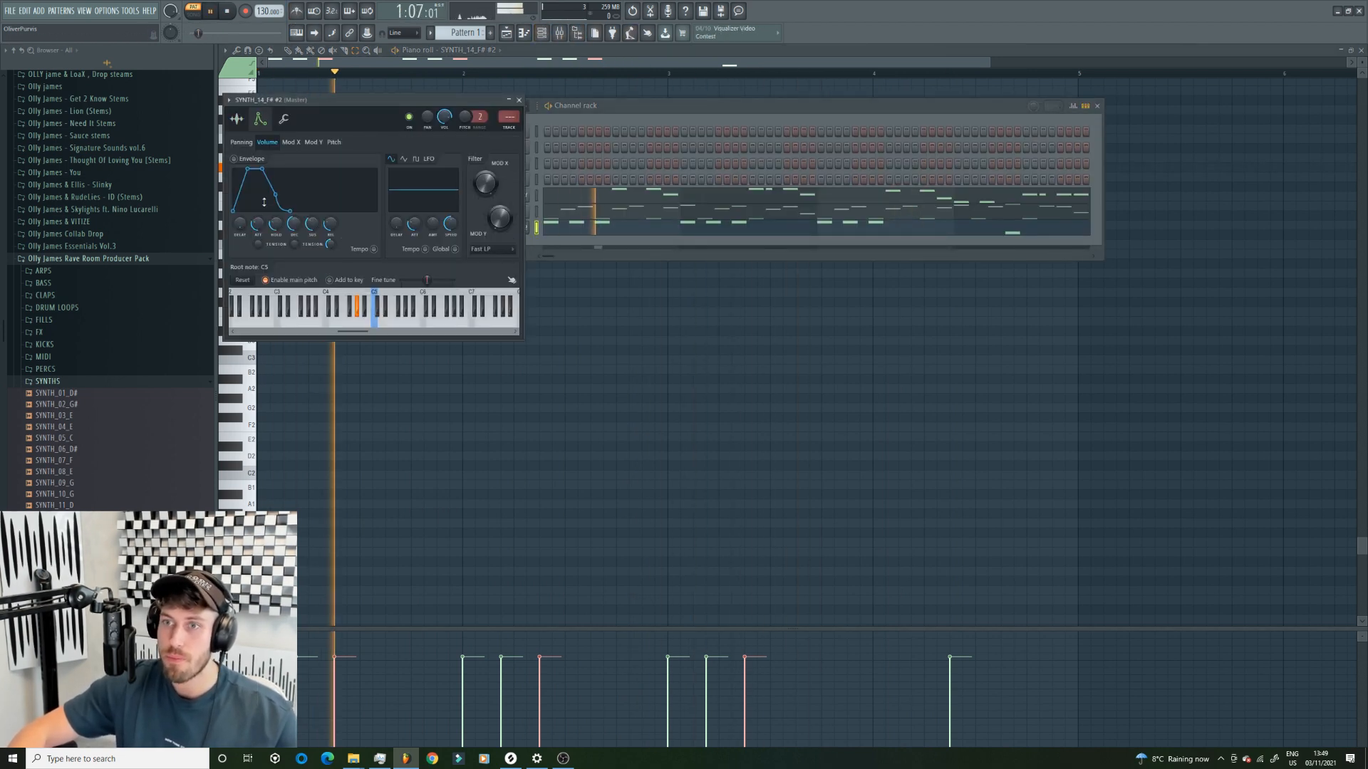
{"action": "left_click_drag", "start_coordinate": [276, 224], "coordinate": [275, 159]}
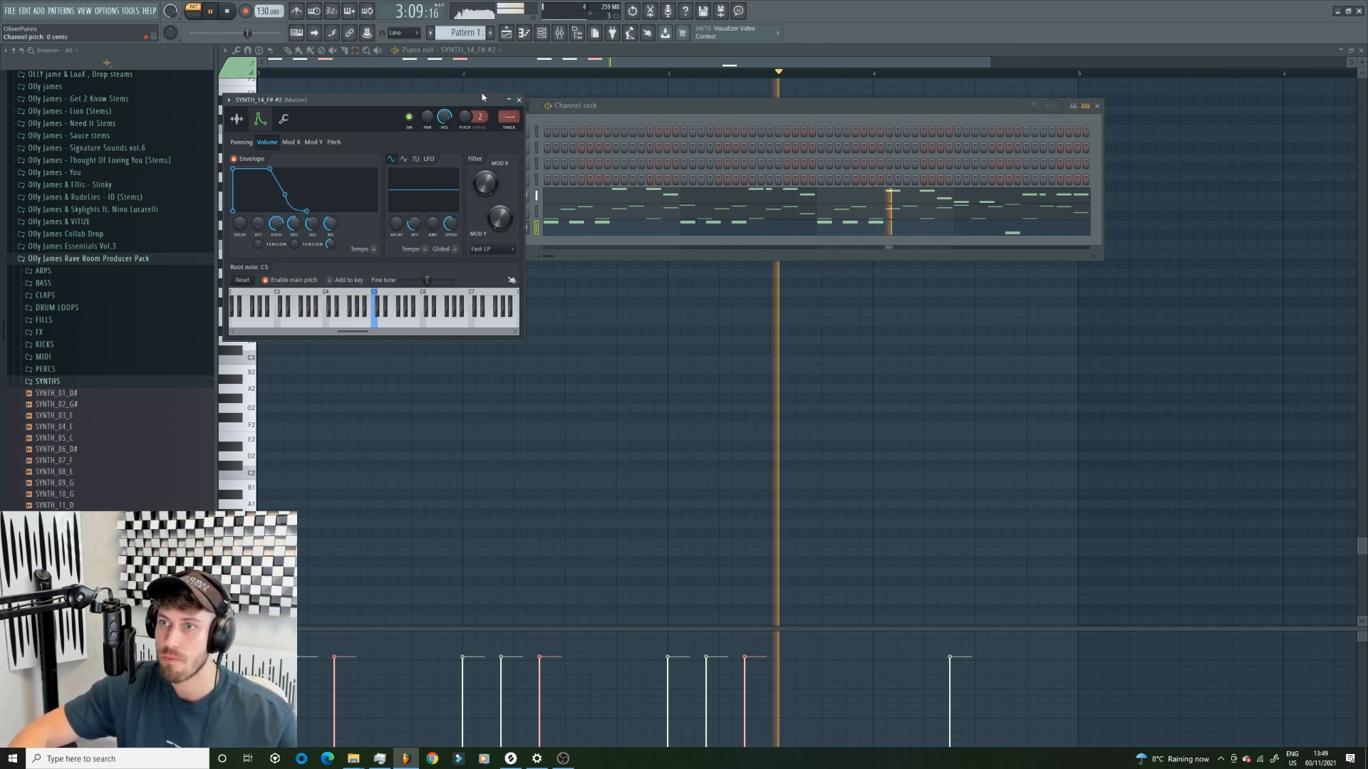
{"action": "left_click", "coordinate": [512, 64]}
{"action": "key", "text": "ctrl+d"}
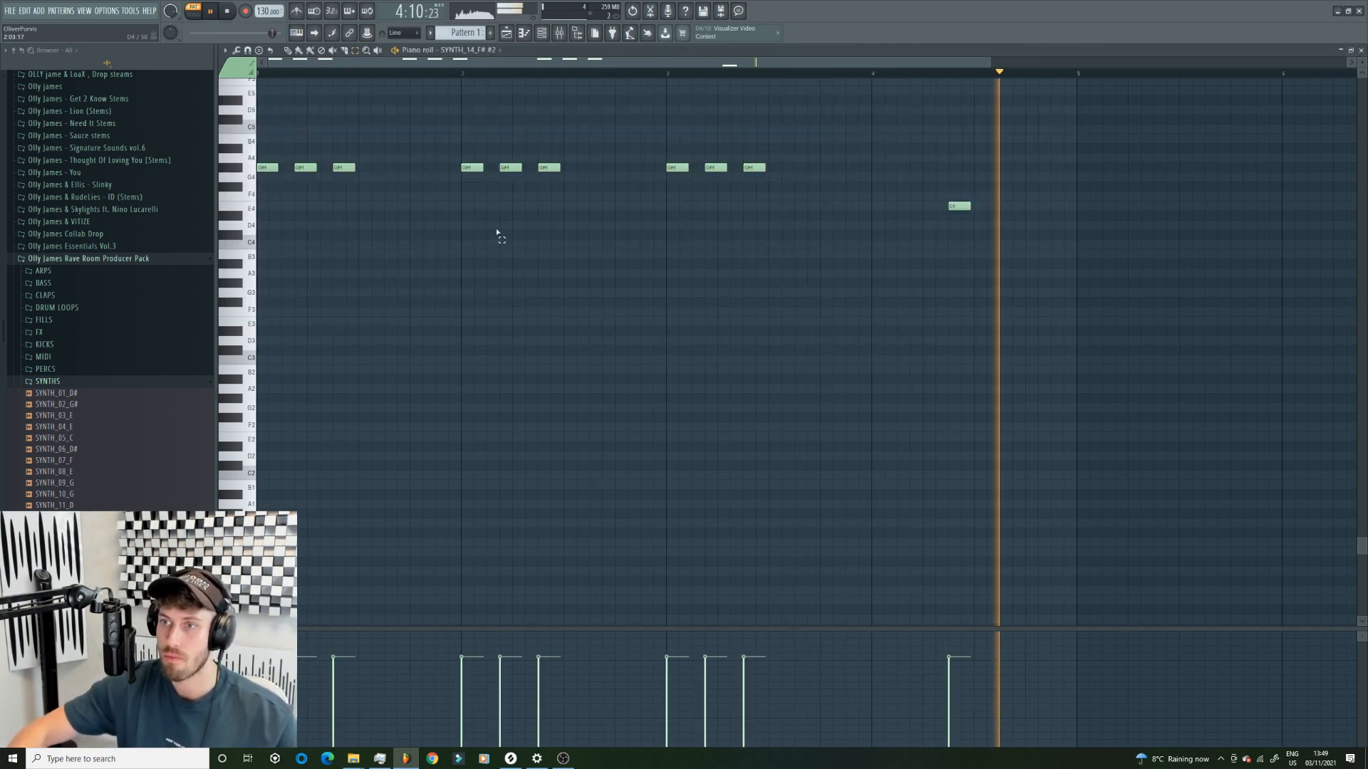
{"action": "key", "text": "shift+Down"}
{"action": "key", "text": "shift+Down"}
{"action": "key", "text": "shift+Up"}
{"action": "key", "text": "shift+Up"}
{"action": "key", "text": "shift+Up"}
{"action": "key", "text": "shift+Up"}
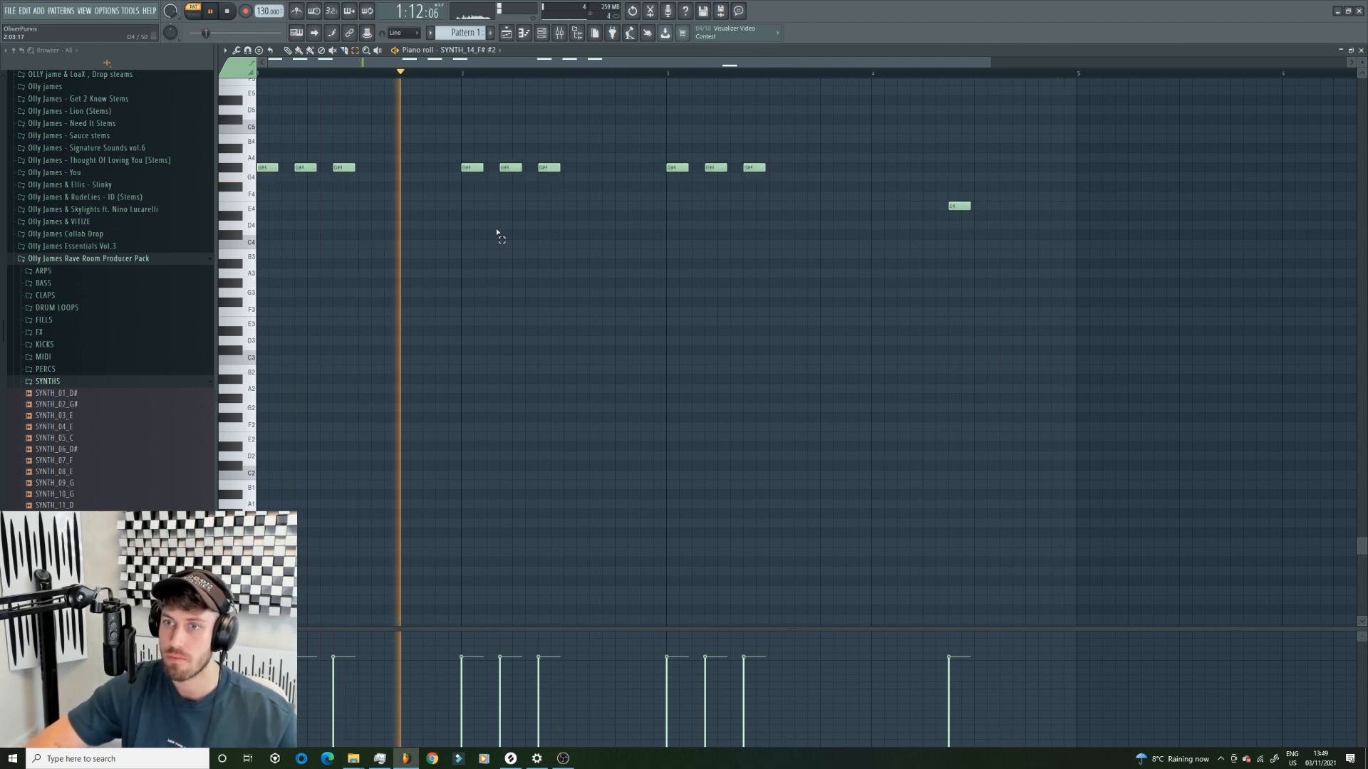
{"action": "key", "text": "shift+Down"}
{"action": "key", "text": "shift+Down"}
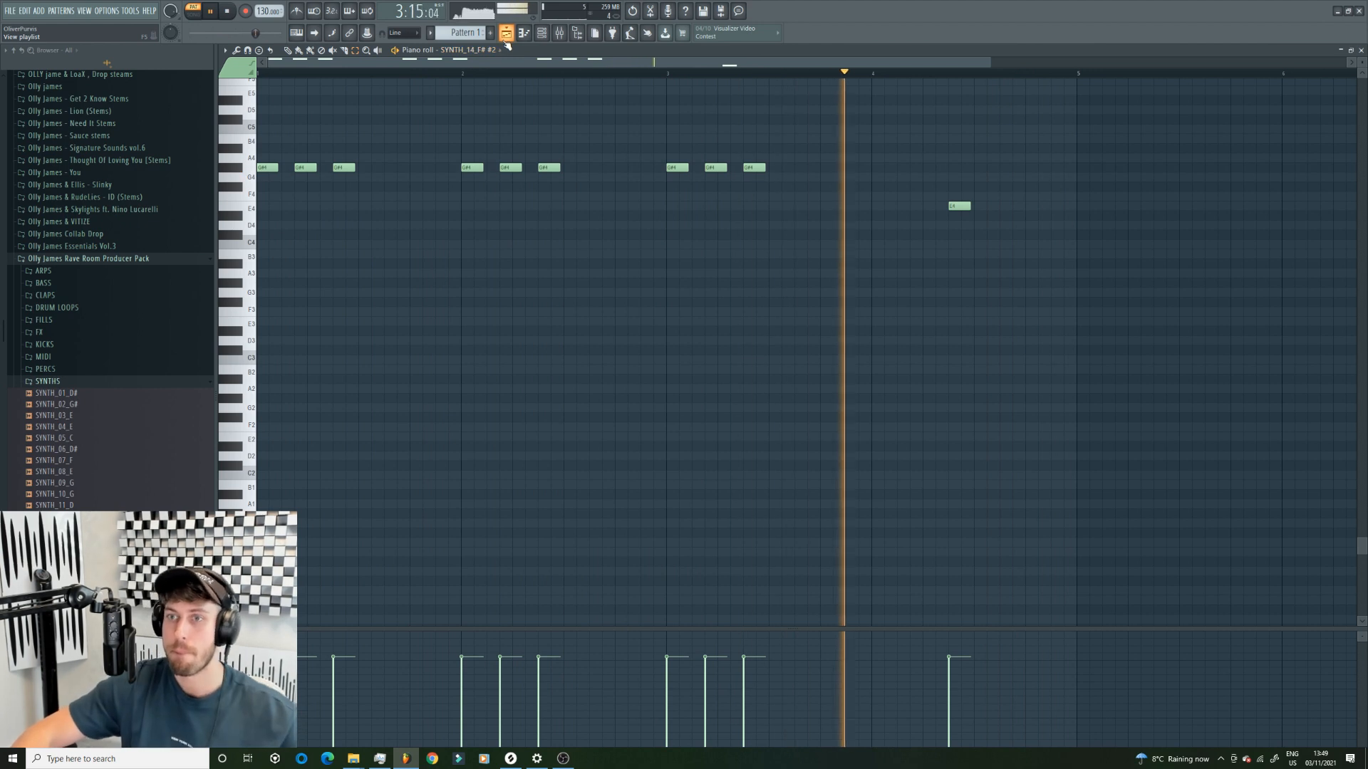
{"action": "scroll", "coordinate": [270, 167], "scroll_direction": "up", "scroll_amount": 1}
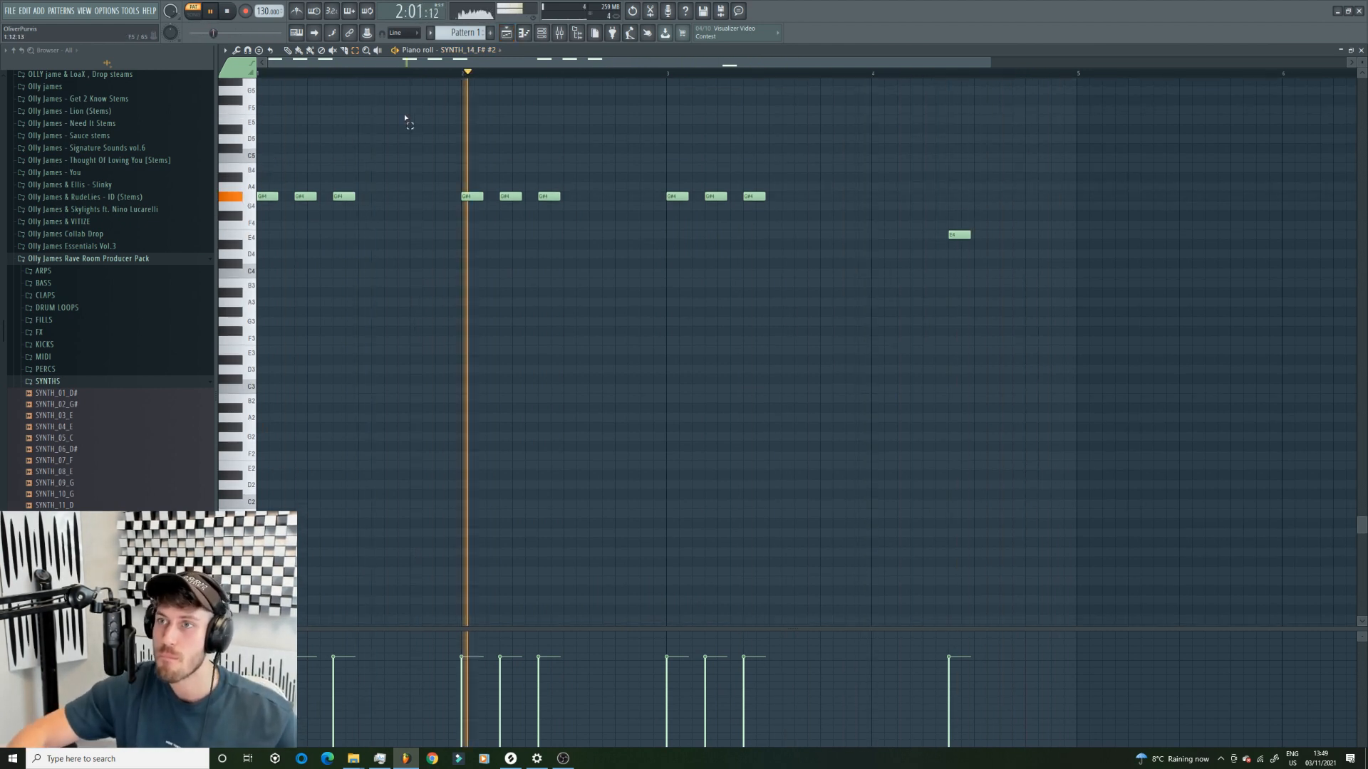
- Reduce the hold, decay and sustain of the SYNTH_14_F# #2 volume envelope for an abrupt cutoff
{"action": "left_click", "coordinate": [541, 32]}
{"action": "left_click", "coordinate": [506, 227]}
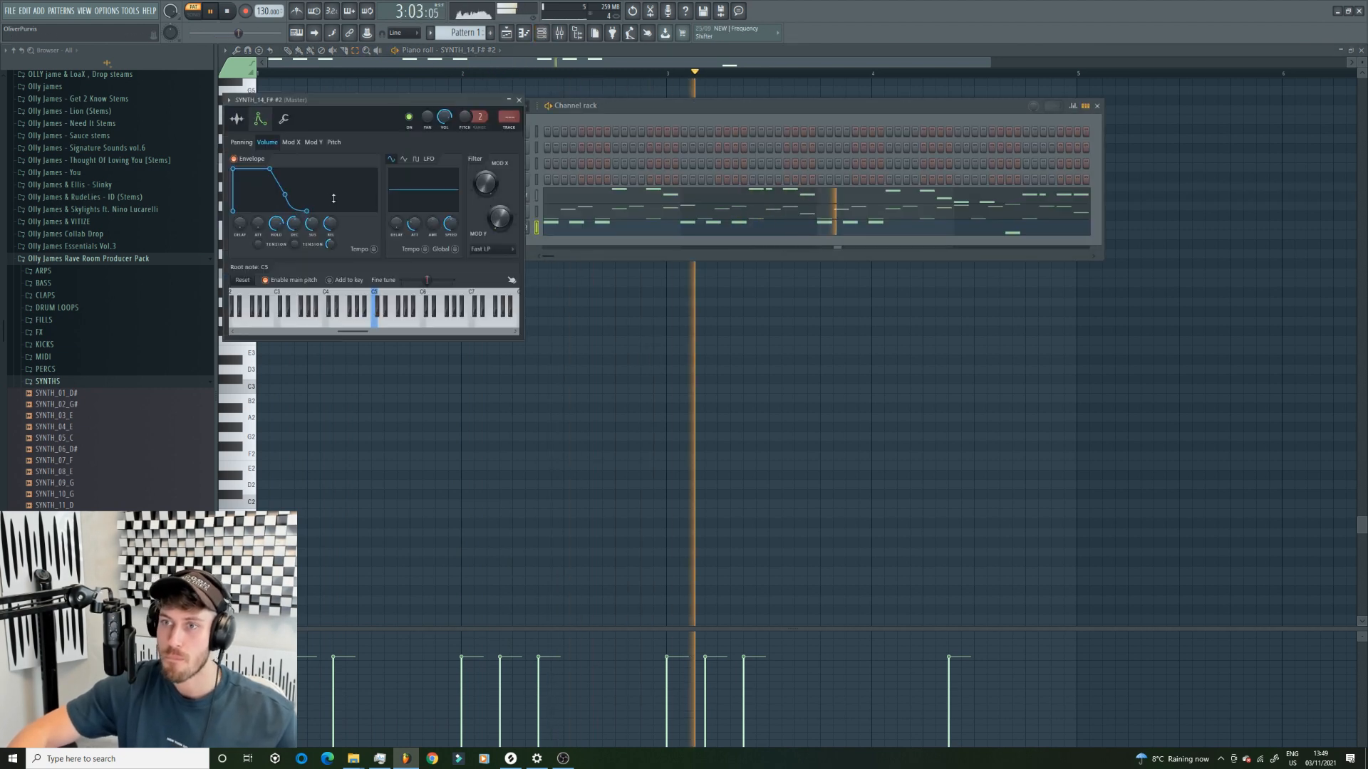
{"action": "left_click_drag", "start_coordinate": [312, 223], "coordinate": [294, 257]}
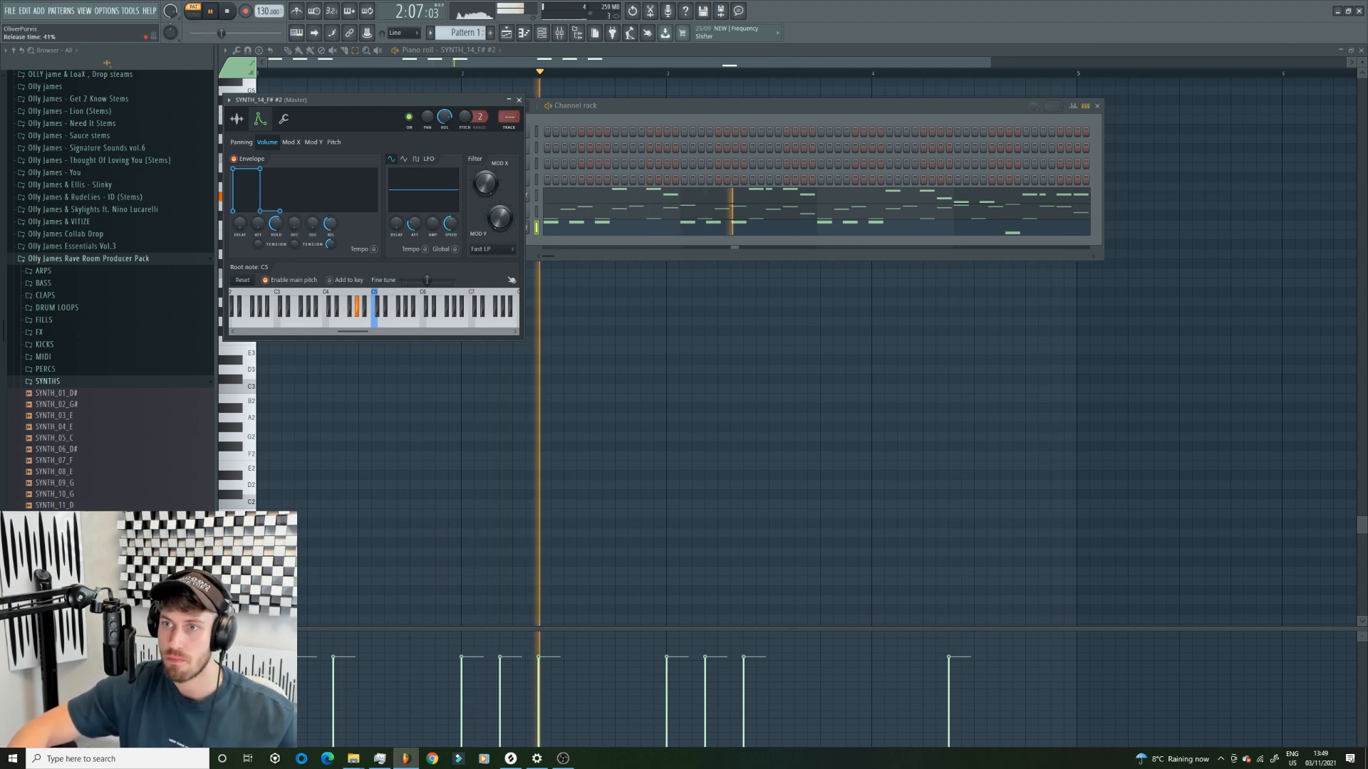
- Stop playback and route the SYNTH_14_F# #2 channel to mixer track 6
{"action": "left_click", "coordinate": [581, 243]}
{"action": "key", "text": "space"}
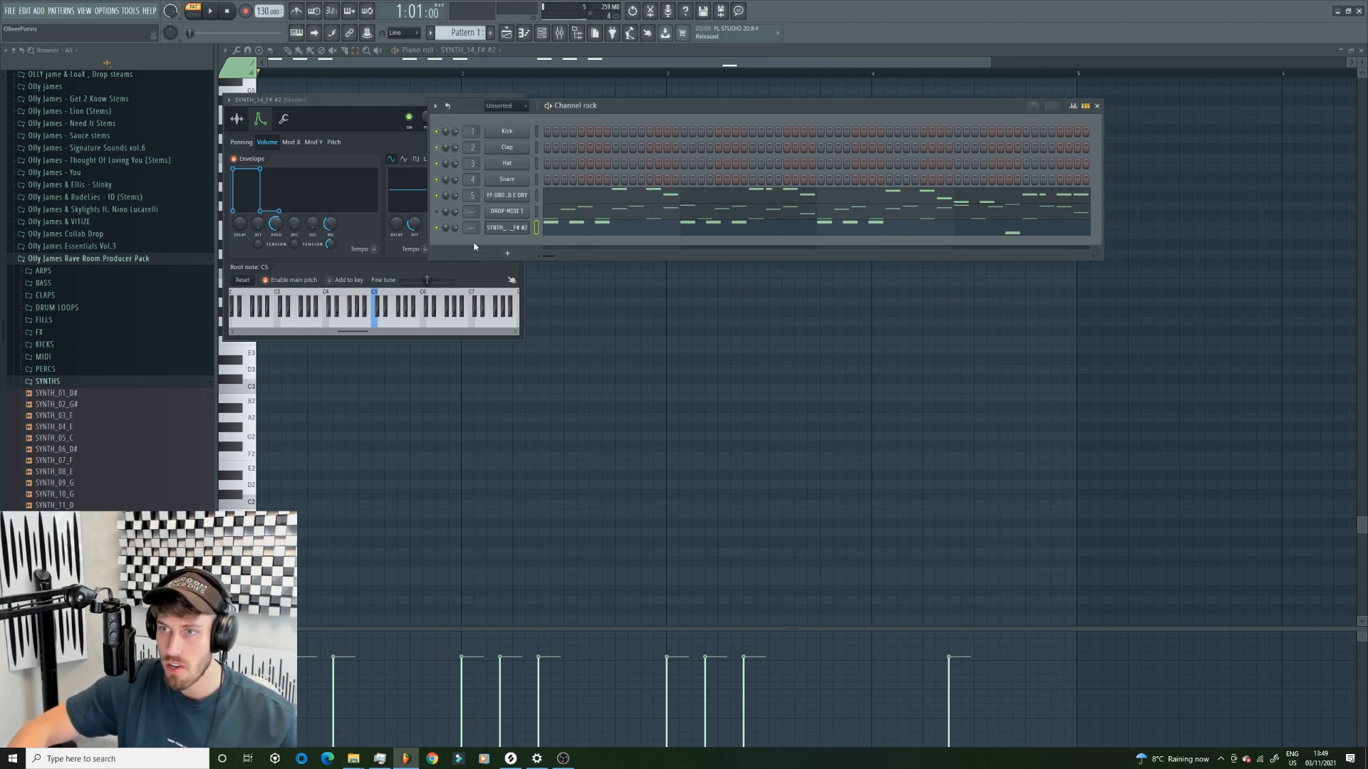
{"action": "double_click", "coordinate": [473, 225]}
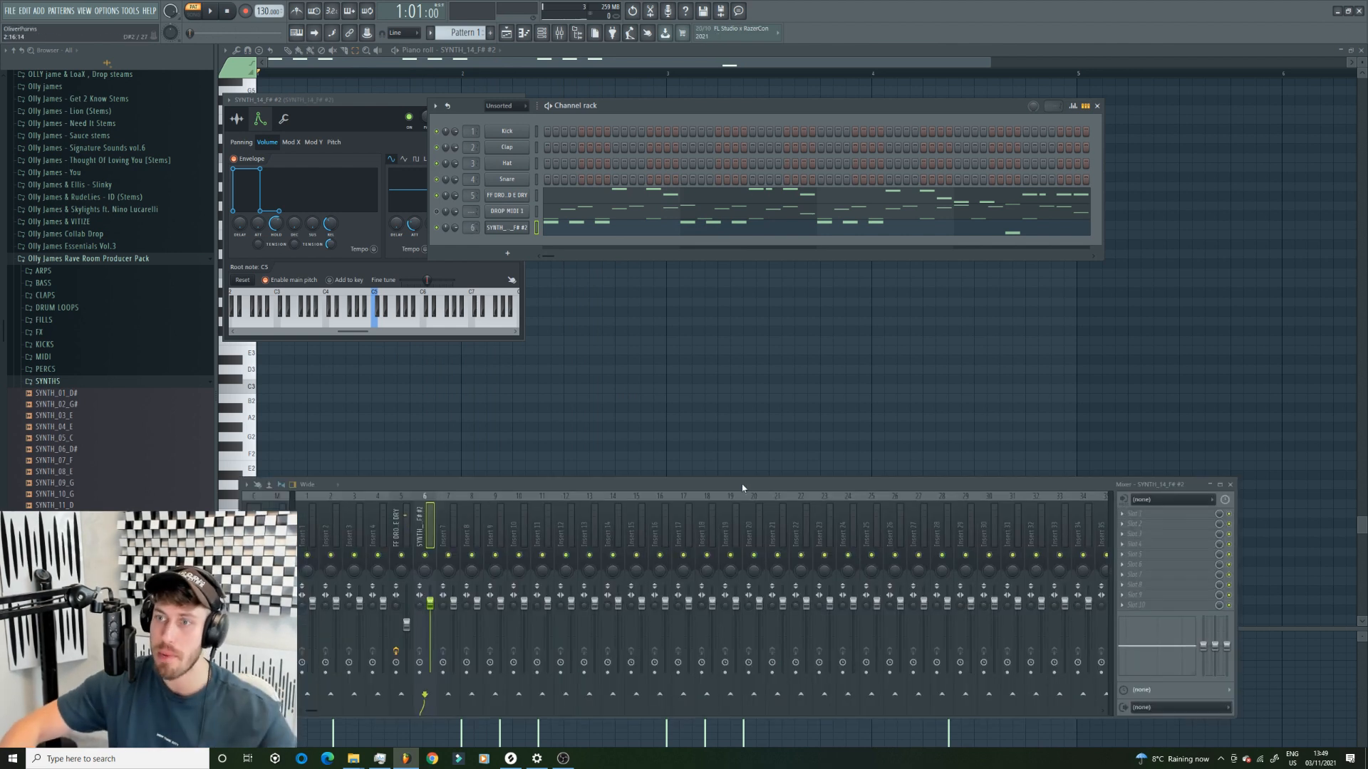
- Insert ArtsAcoustic Reverb in effect slot 4 of the lead's mixer track and load the W&W Reverb preset
{"action": "left_click", "coordinate": [398, 535]}
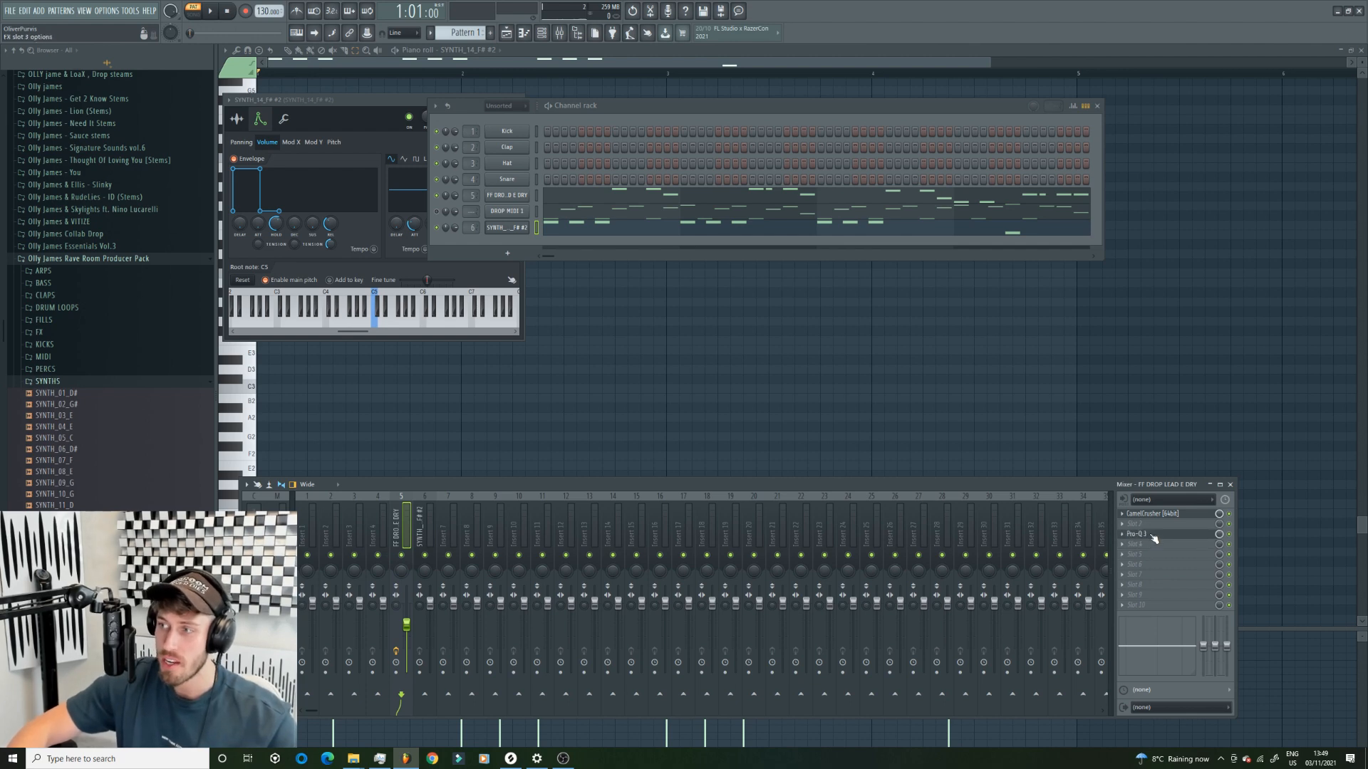
{"action": "left_click", "coordinate": [1156, 545]}
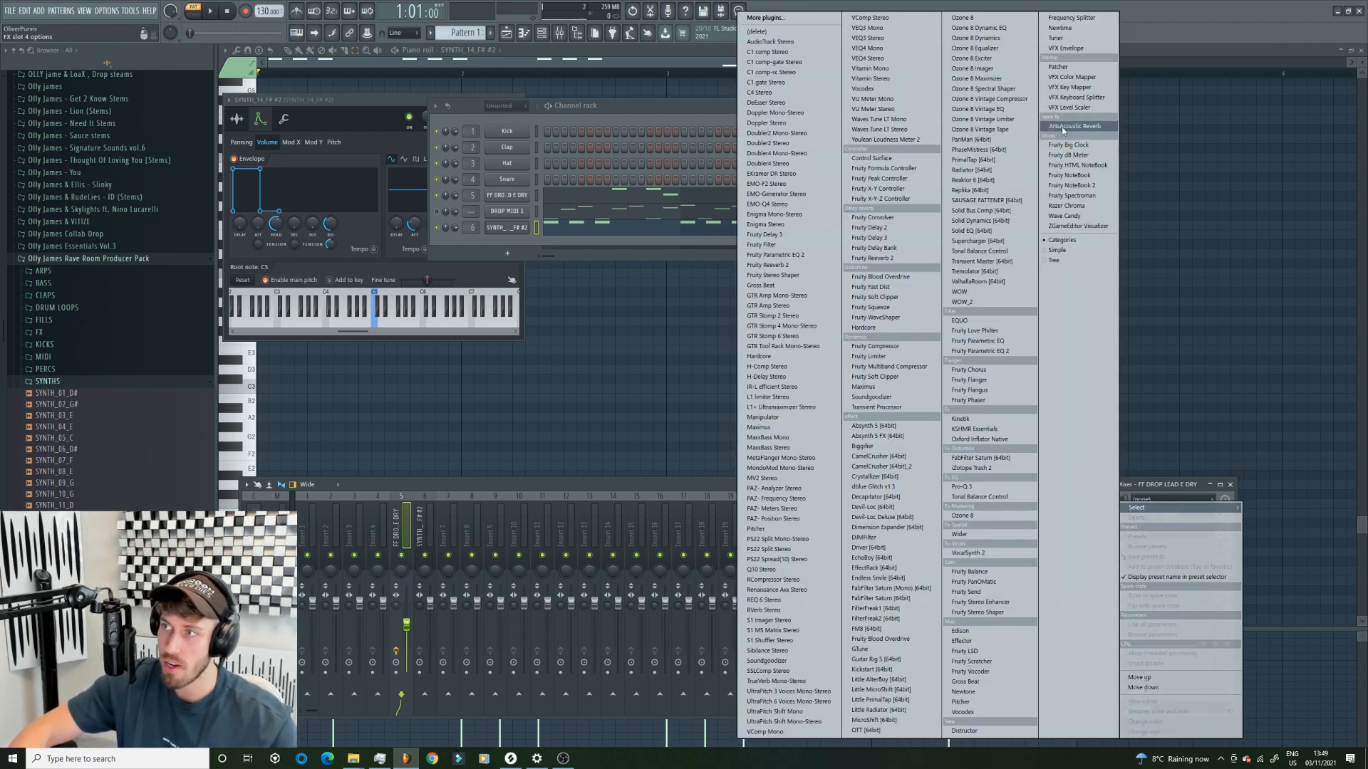
{"action": "left_click", "coordinate": [1063, 128]}
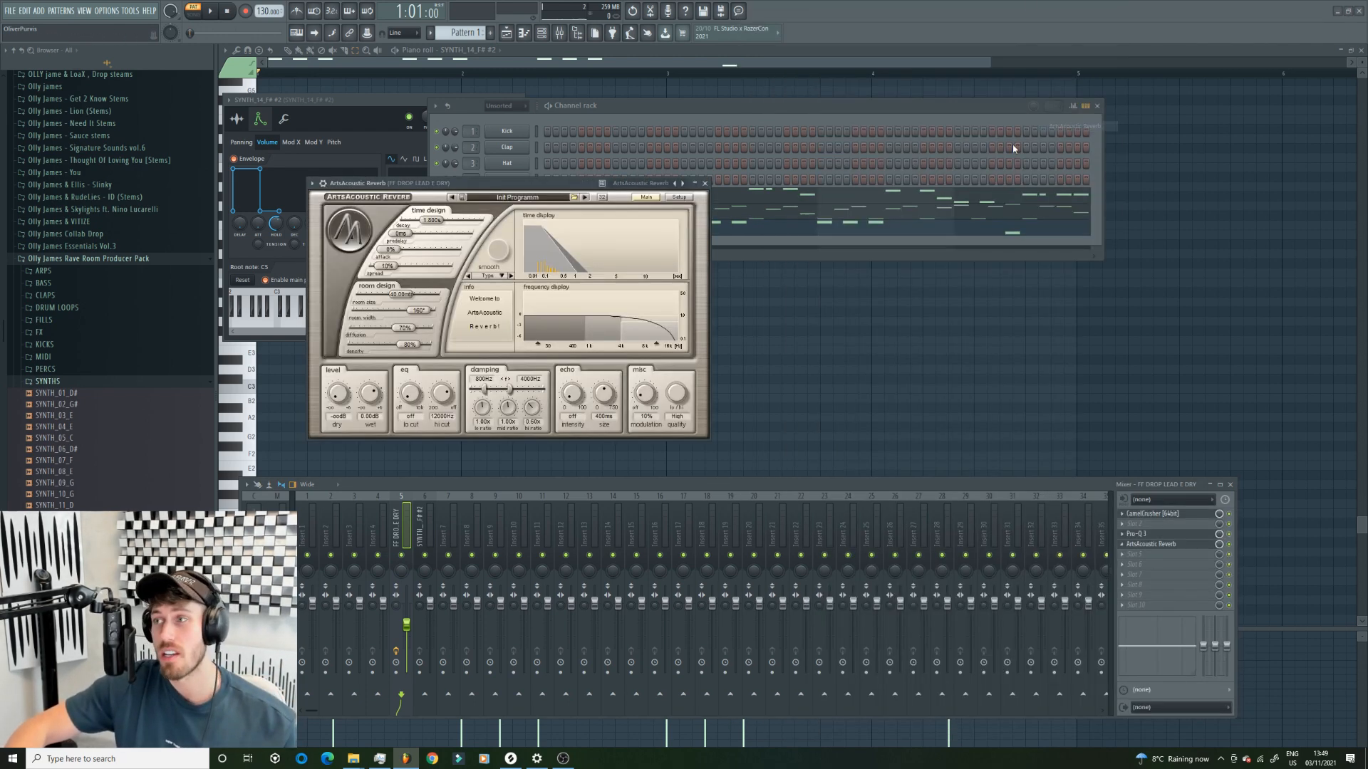
{"action": "left_click", "coordinate": [574, 198]}
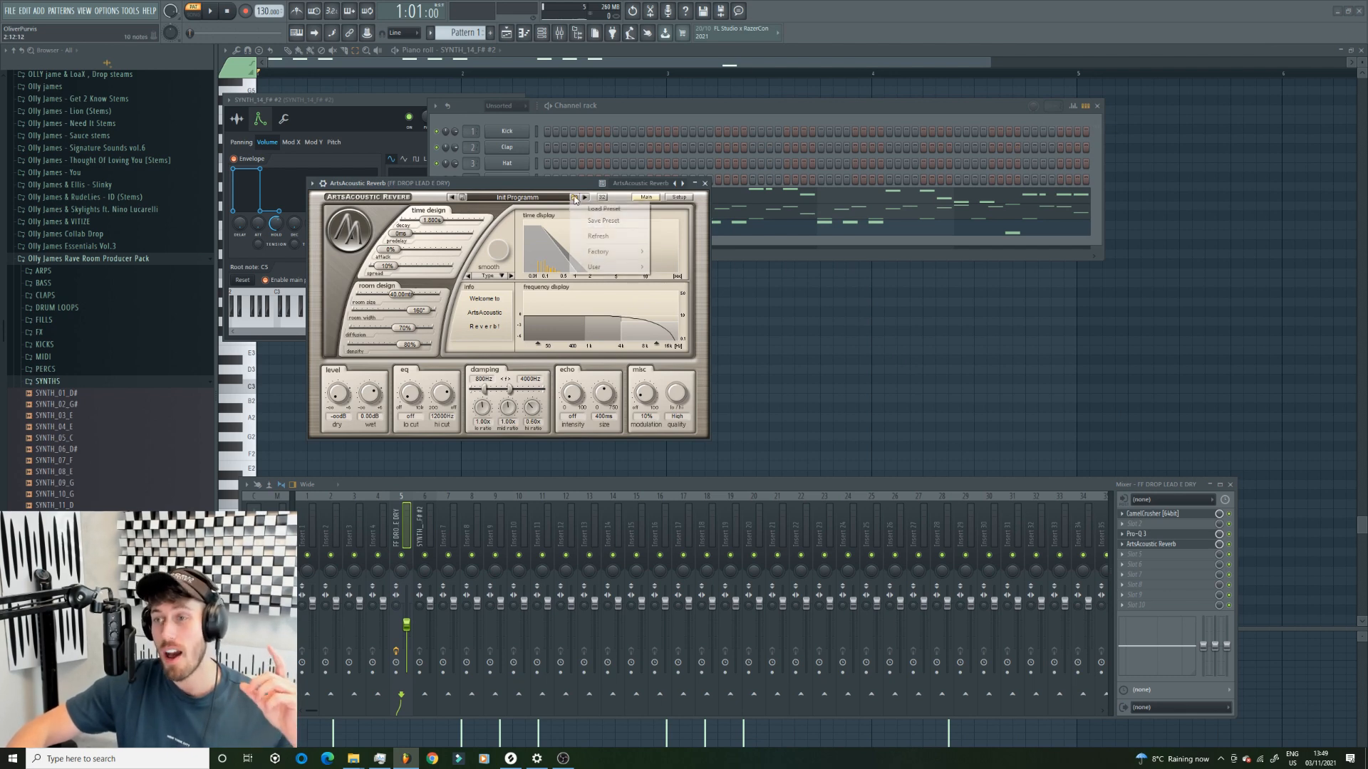
{"action": "left_click", "coordinate": [594, 208]}
{"action": "double_click", "coordinate": [354, 273]}
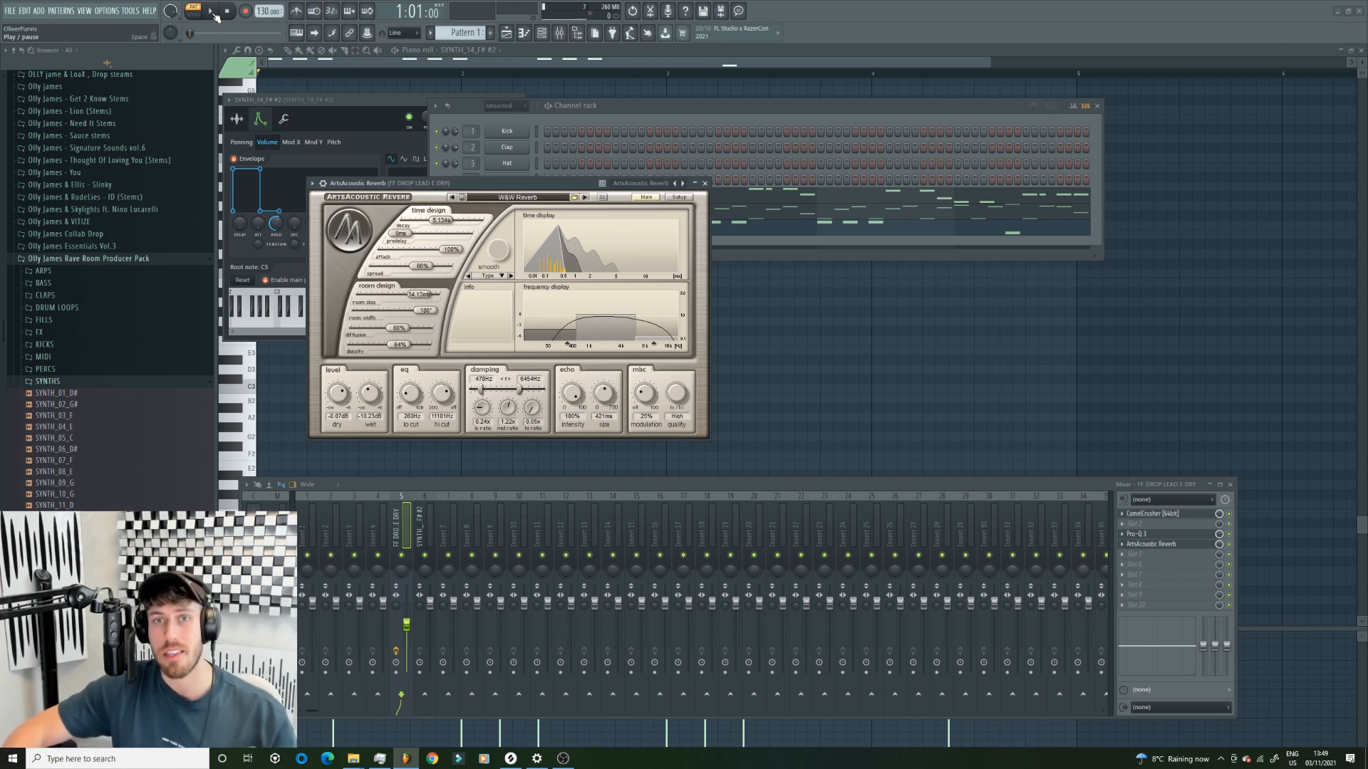
- Set the lead reverb's low cut to 419 Hz, high cut to 6124 Hz and wet level to -5.10 dB while playing the pattern
{"action": "left_click", "coordinate": [212, 13]}
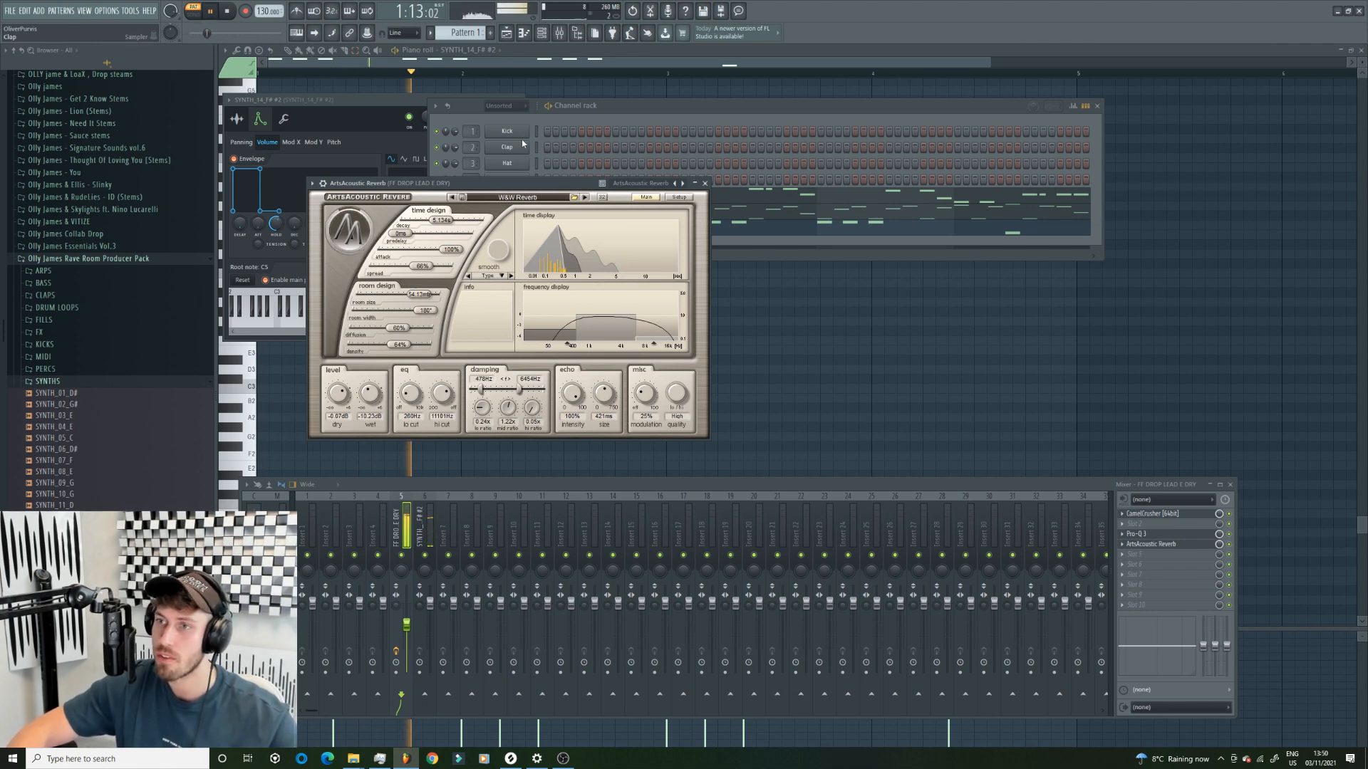
{"action": "left_click", "coordinate": [583, 125]}
{"action": "key", "text": "space"}
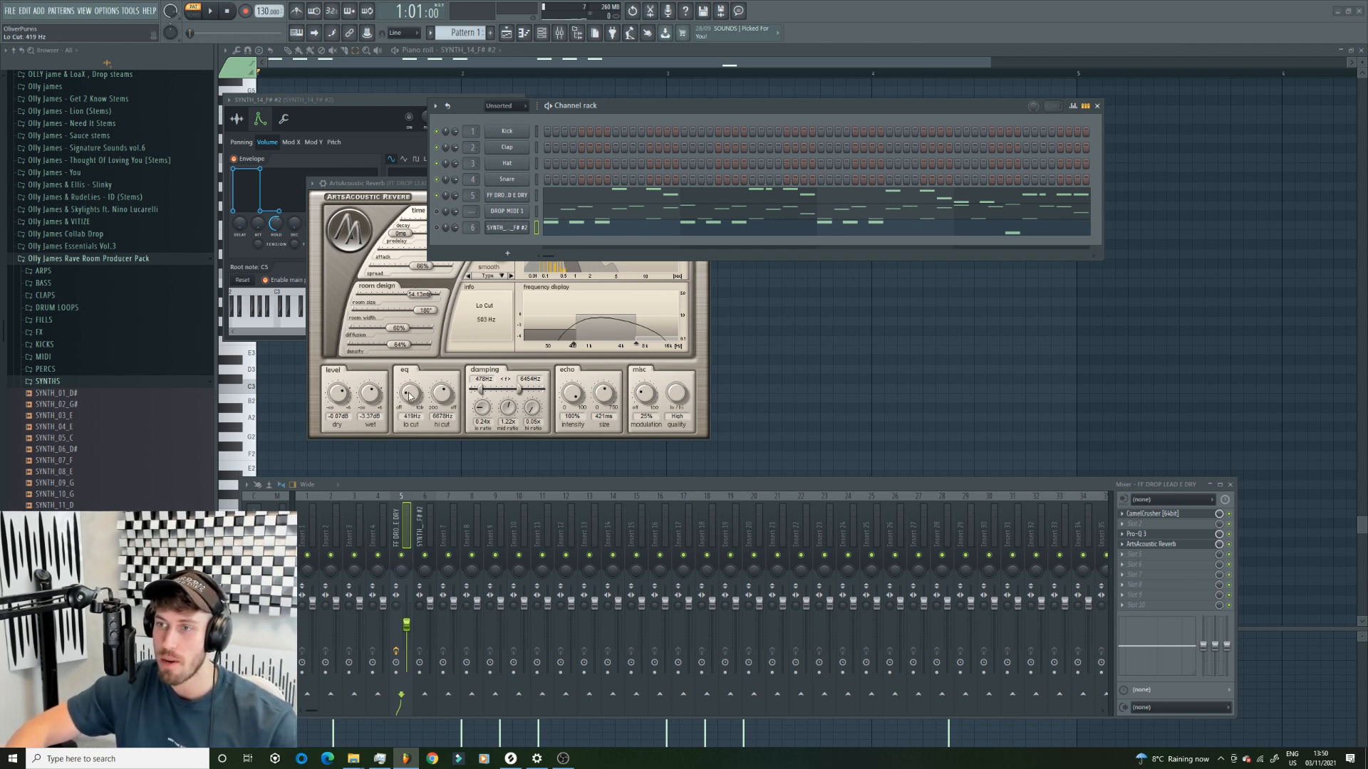
{"action": "left_click", "coordinate": [211, 11]}
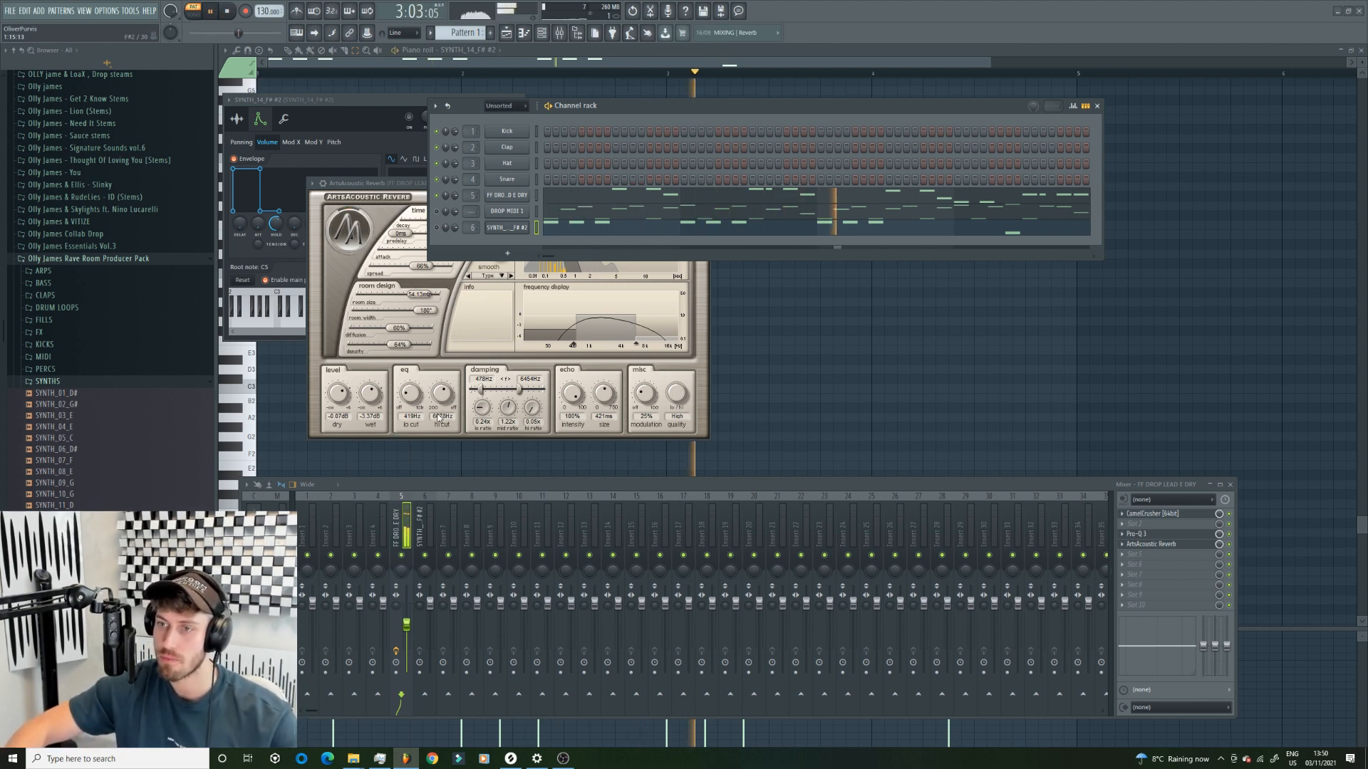
{"action": "left_click", "coordinate": [411, 185]}
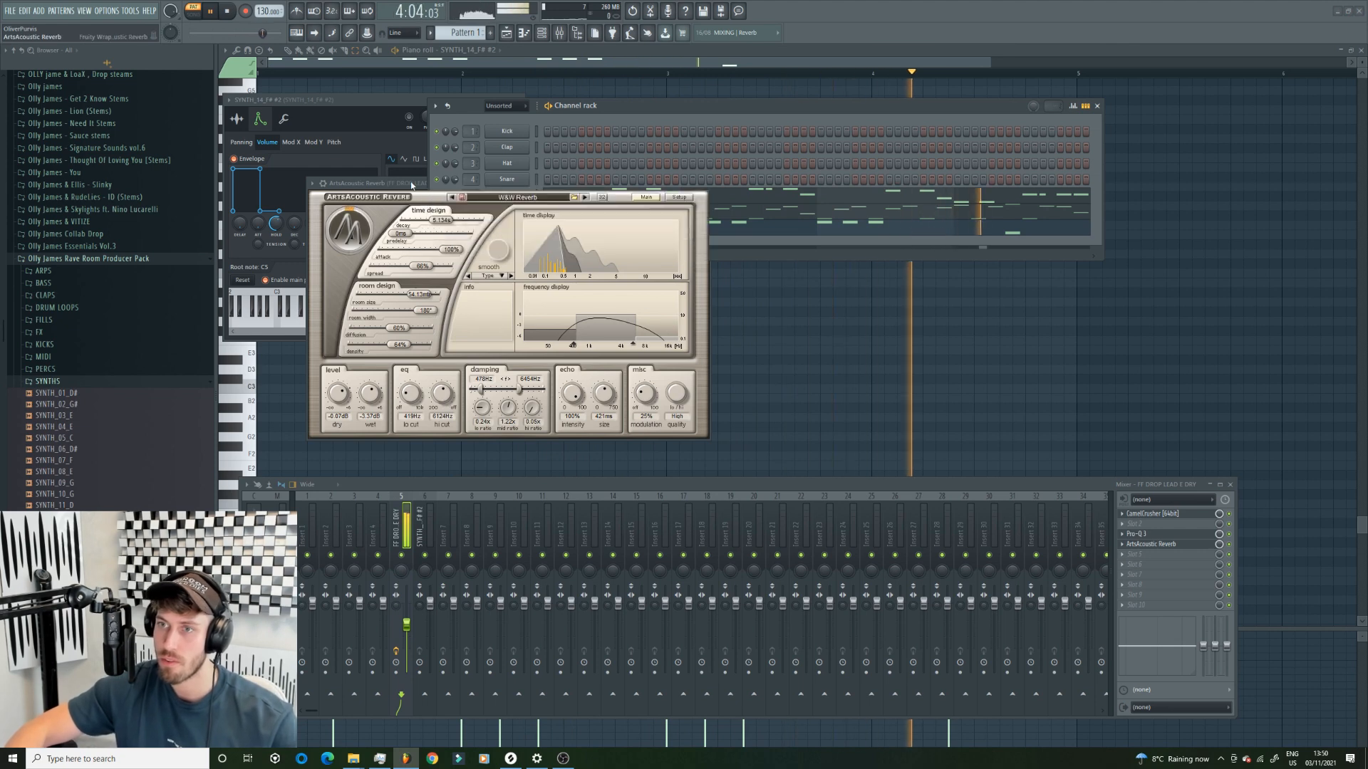
{"action": "left_click_drag", "start_coordinate": [370, 394], "coordinate": [368, 405]}
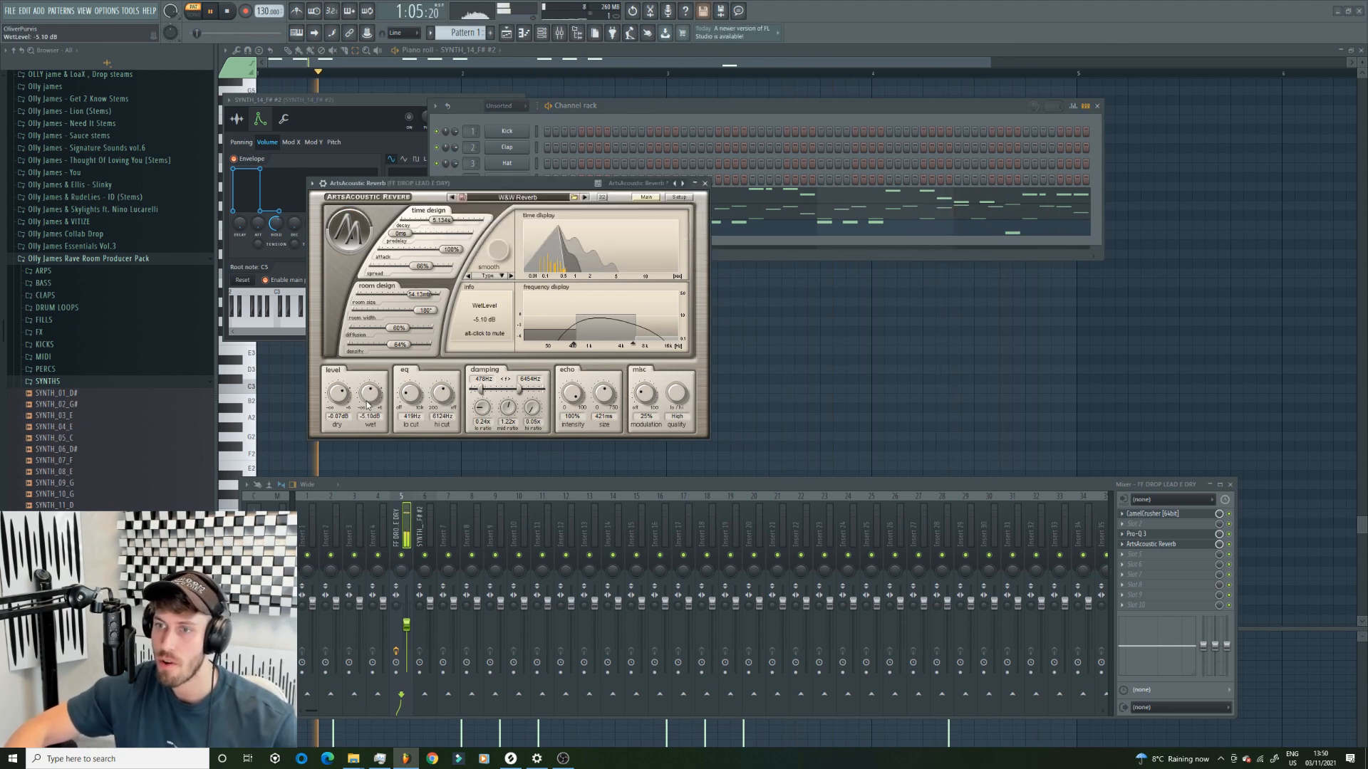
- Add Fruity Delay 3 to the lead's mixer track and move it ahead of the ArtsAcoustic Reverb
{"action": "left_click", "coordinate": [1145, 565]}
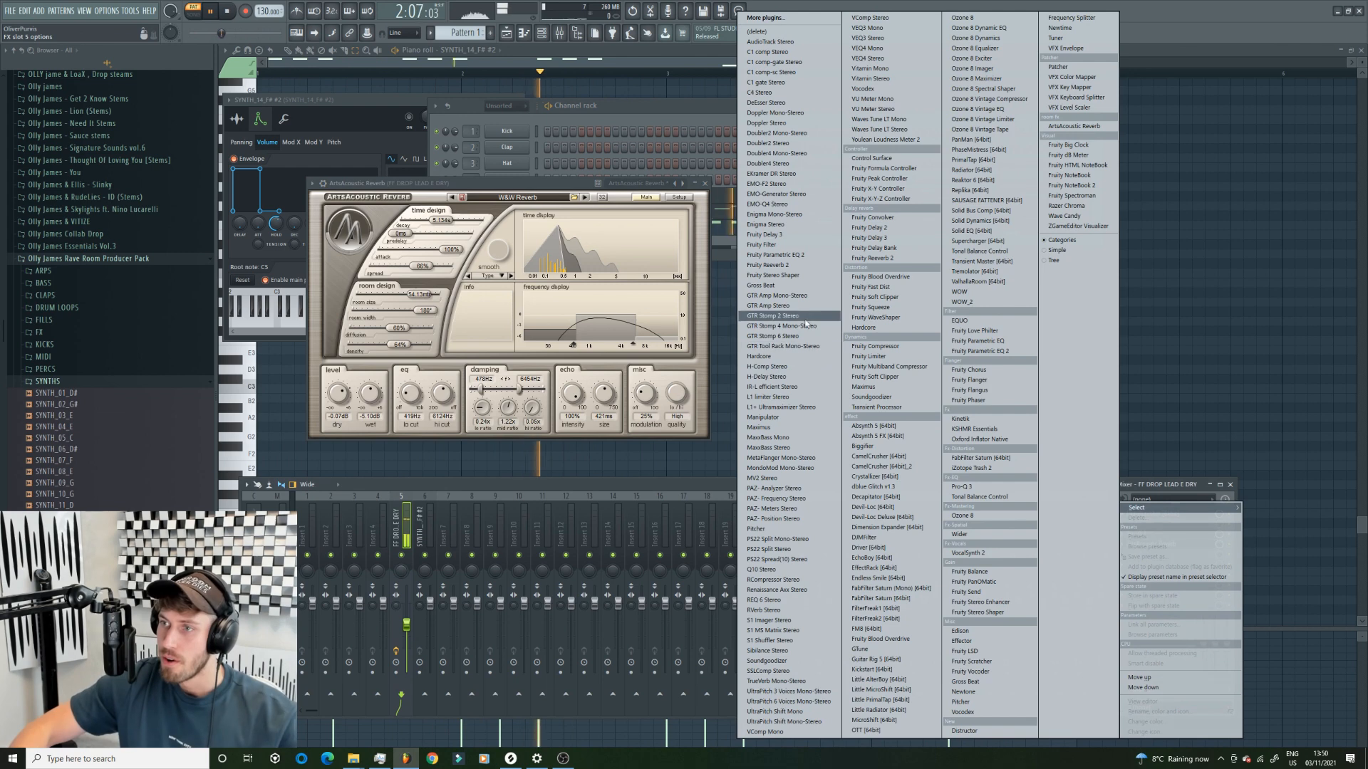
{"action": "left_click", "coordinate": [783, 235]}
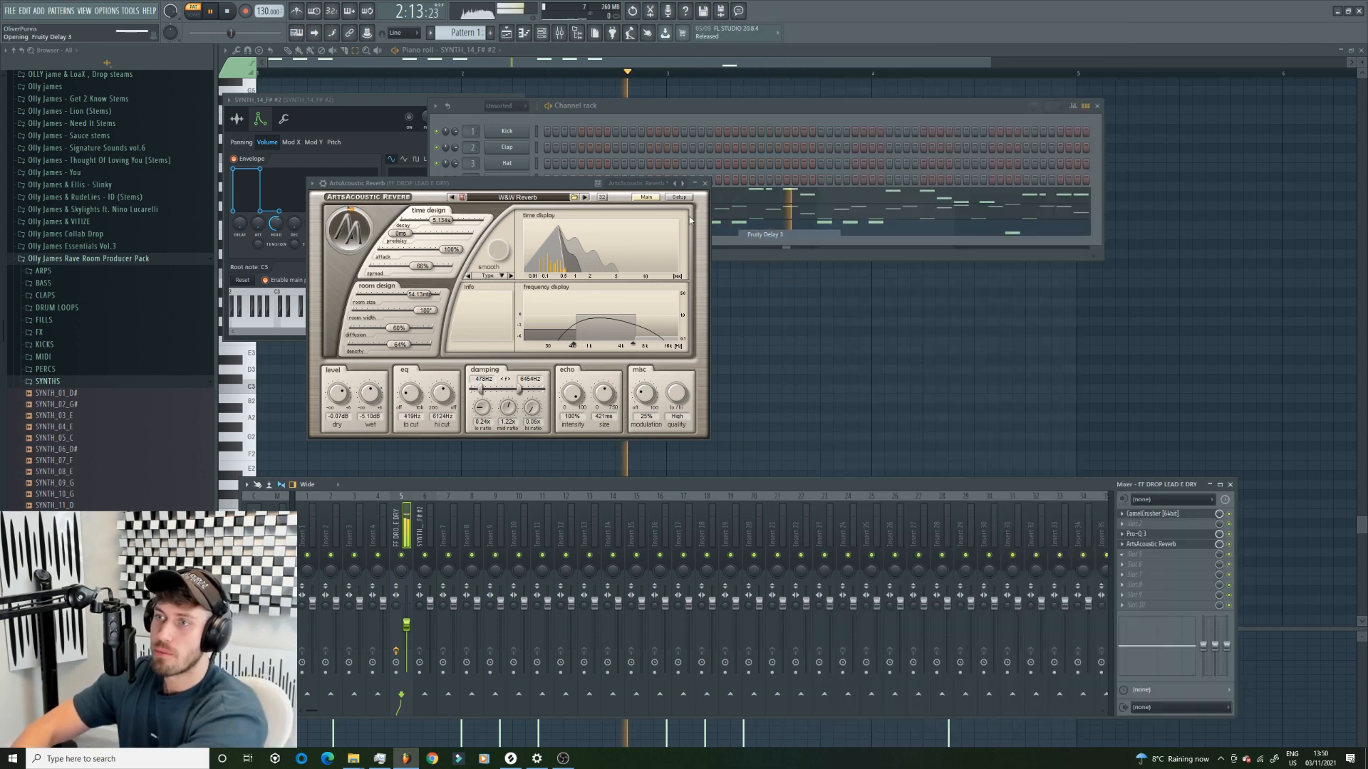
{"action": "left_click", "coordinate": [229, 11]}
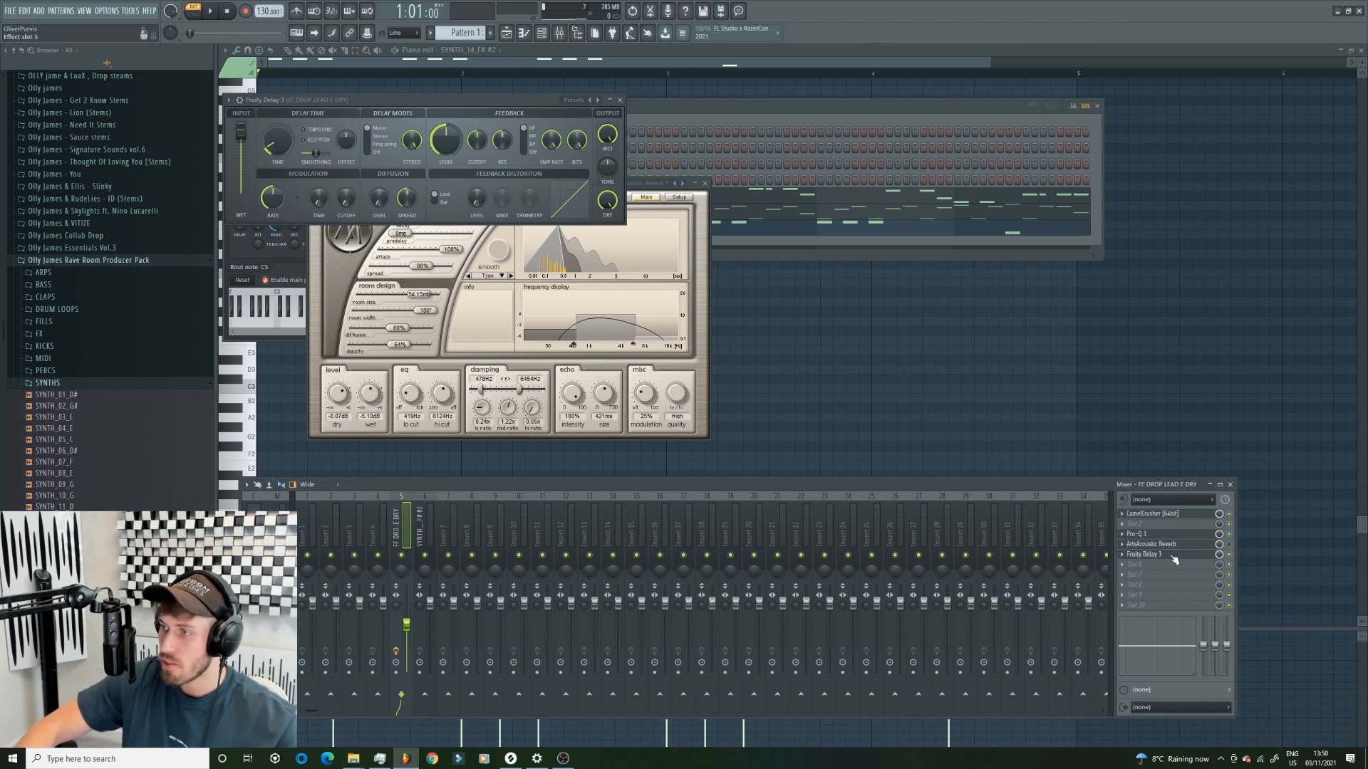
{"action": "left_click", "coordinate": [1197, 545]}
{"action": "left_click", "coordinate": [1199, 547]}
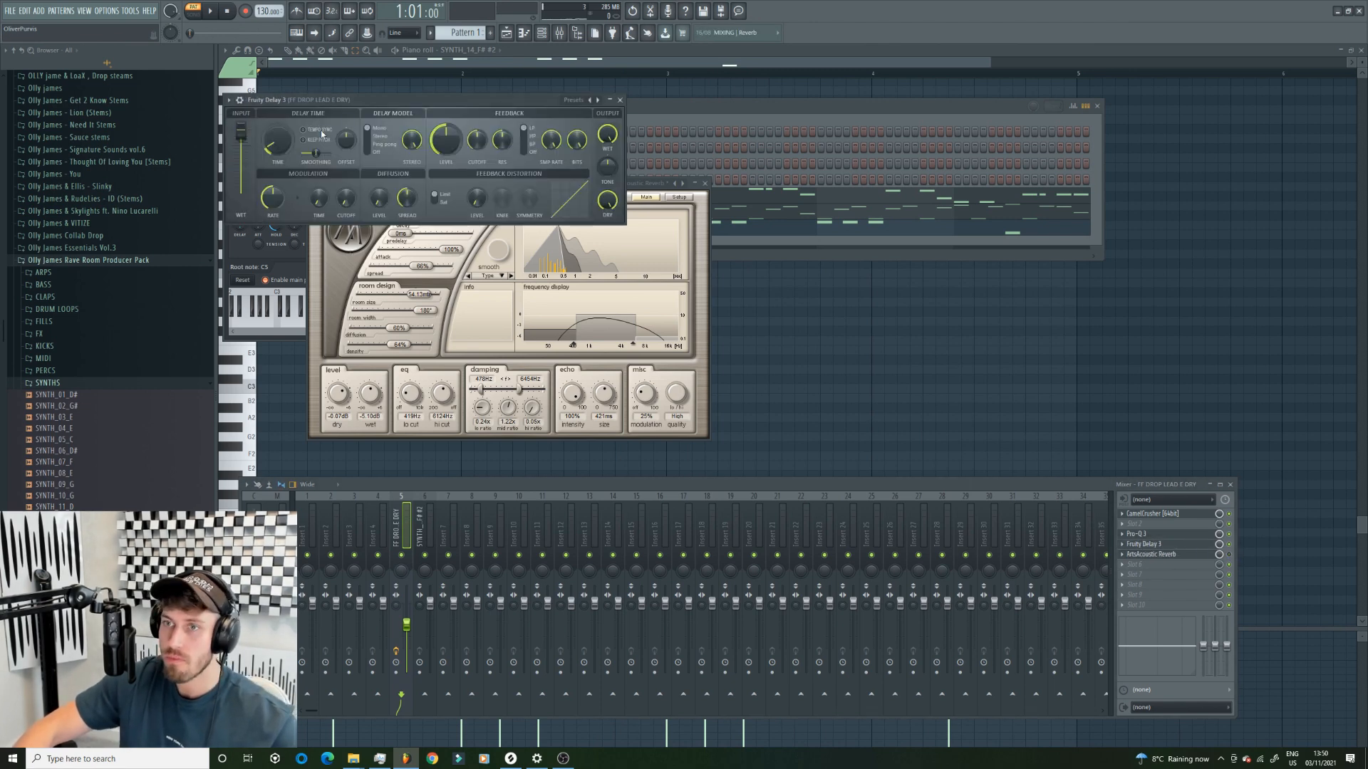
- Load the vocal delay preset in the lead's Fruity Delay 3
{"action": "left_click", "coordinate": [230, 101]}
{"action": "mouse_move", "coordinate": [299, 142]}
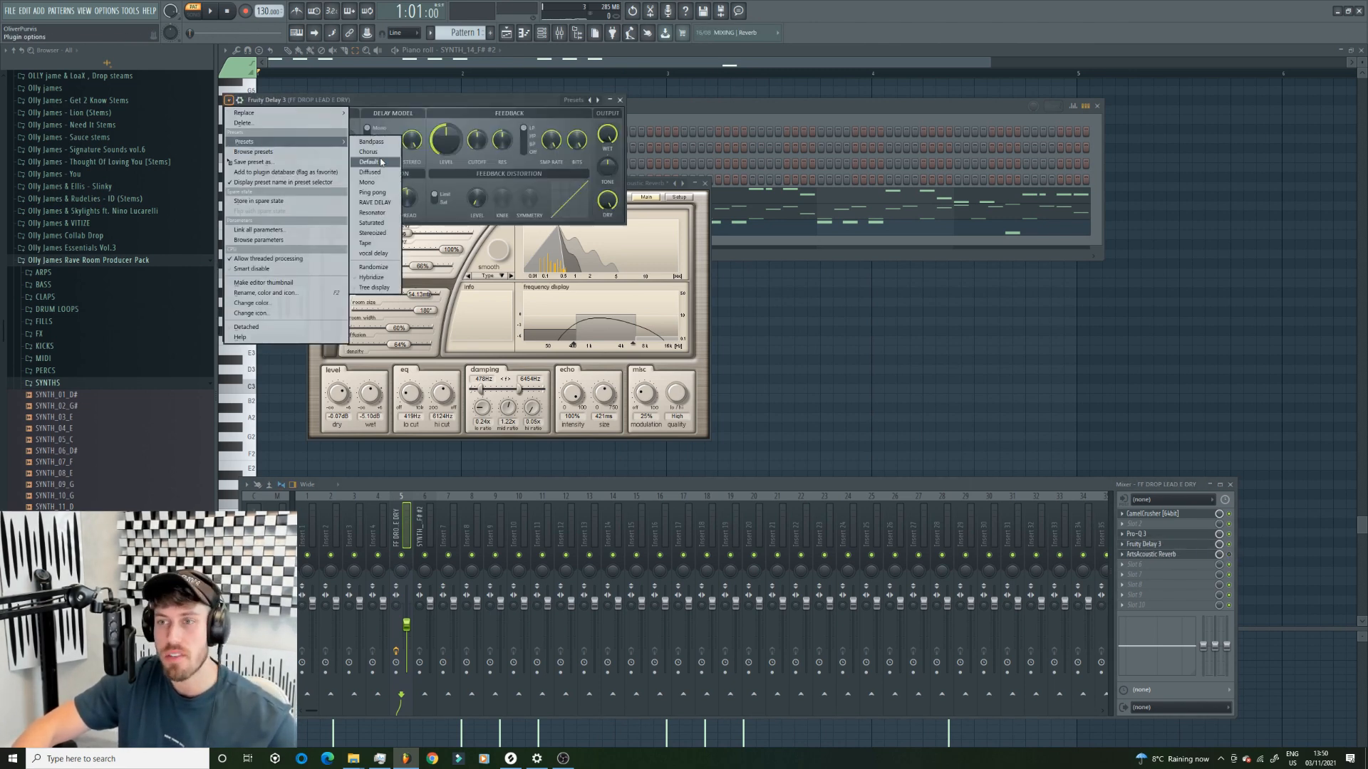
{"action": "left_click", "coordinate": [378, 269]}
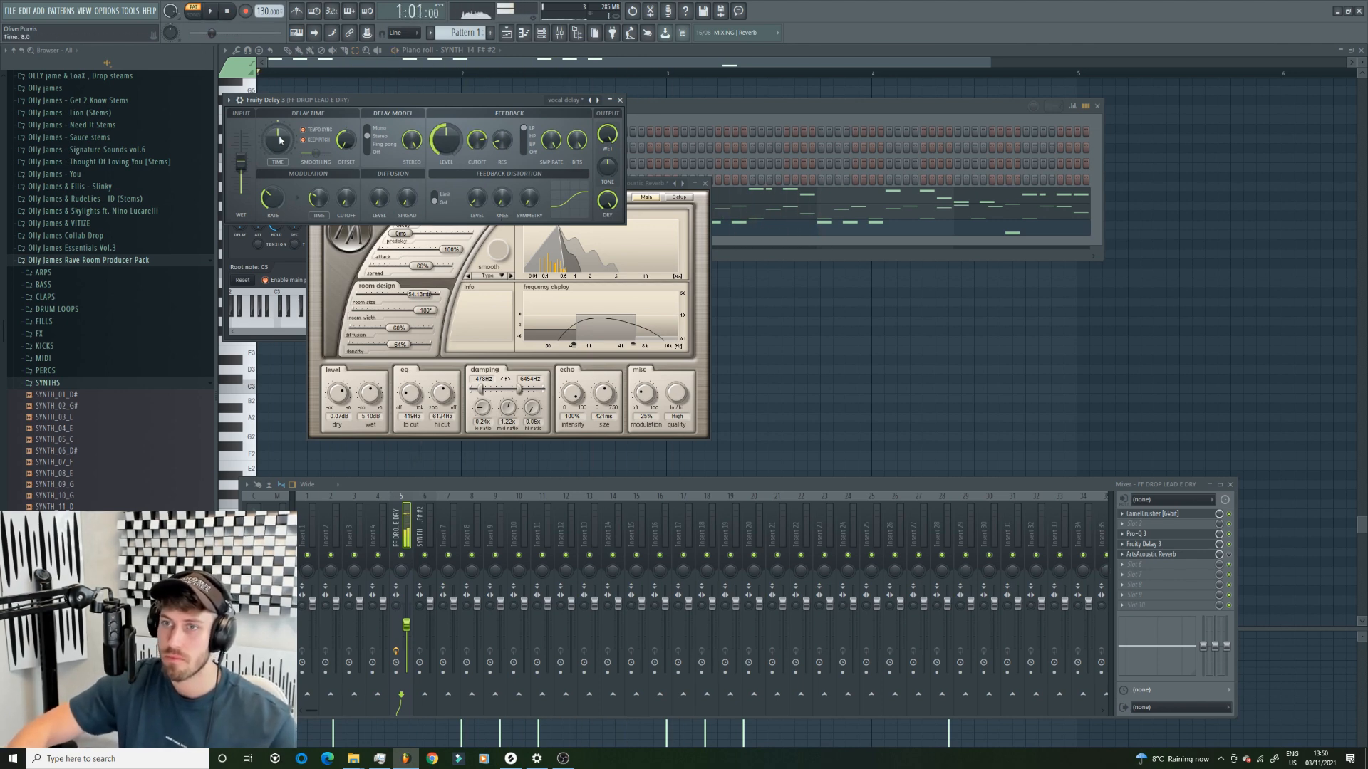
- Play the lead pattern and adjust the stereo spread of Fruity Delay 3 by ear
{"action": "key", "text": "space"}
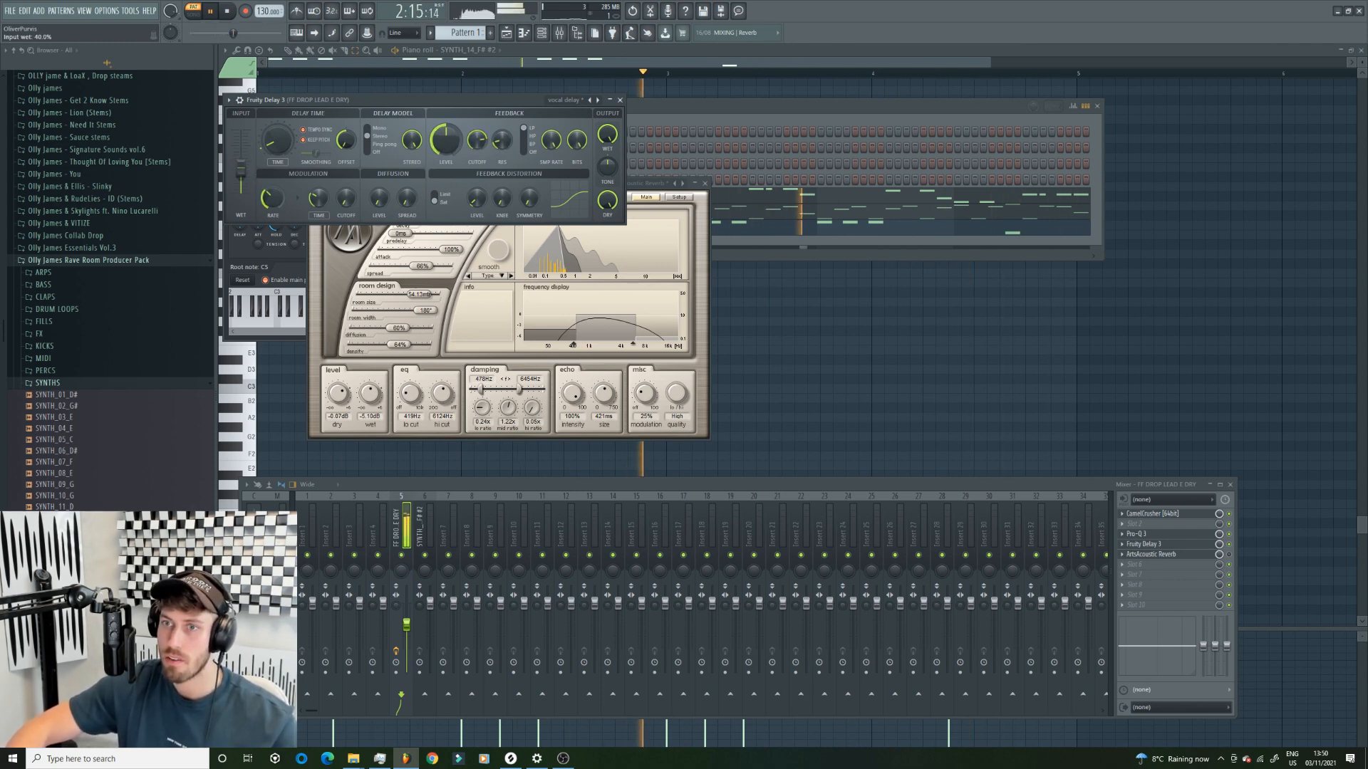
{"action": "key", "text": "space"}
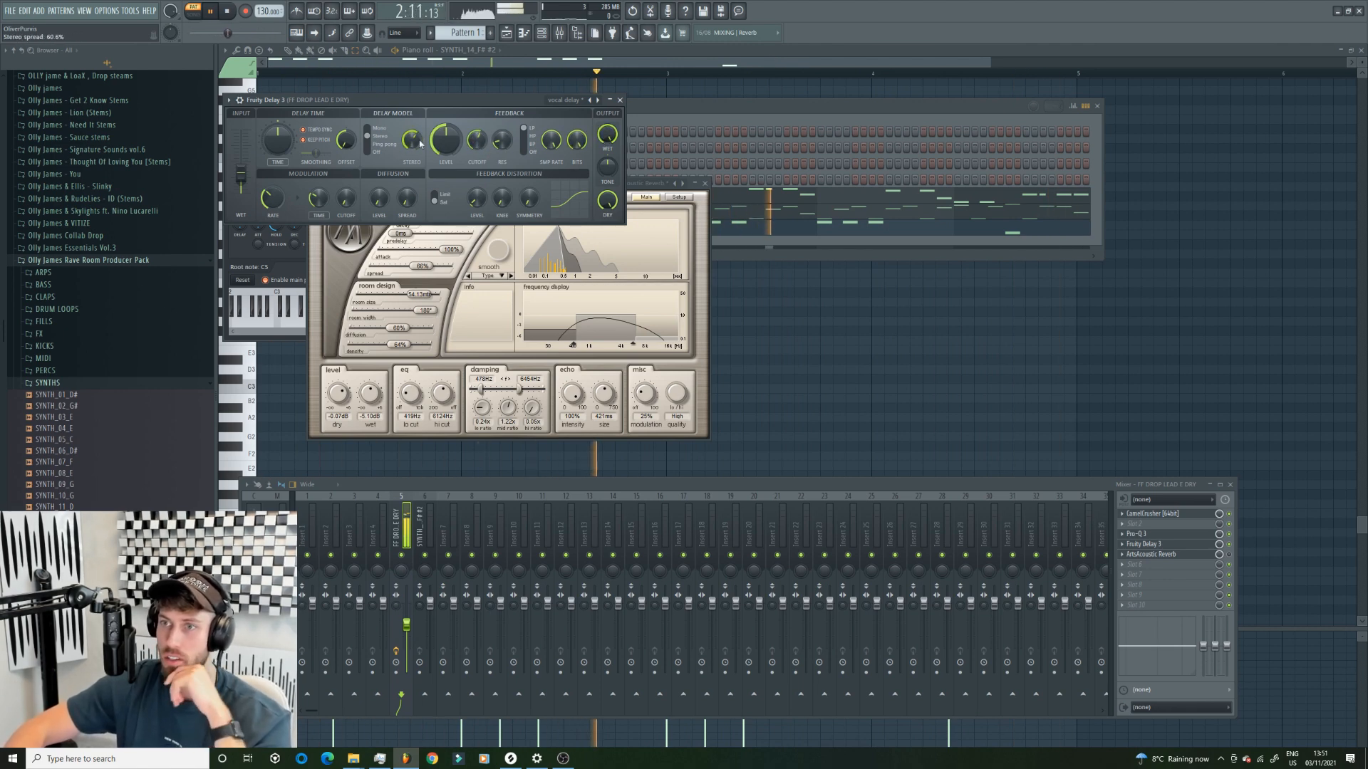
{"action": "left_click_drag", "start_coordinate": [412, 146], "coordinate": [412, 139]}
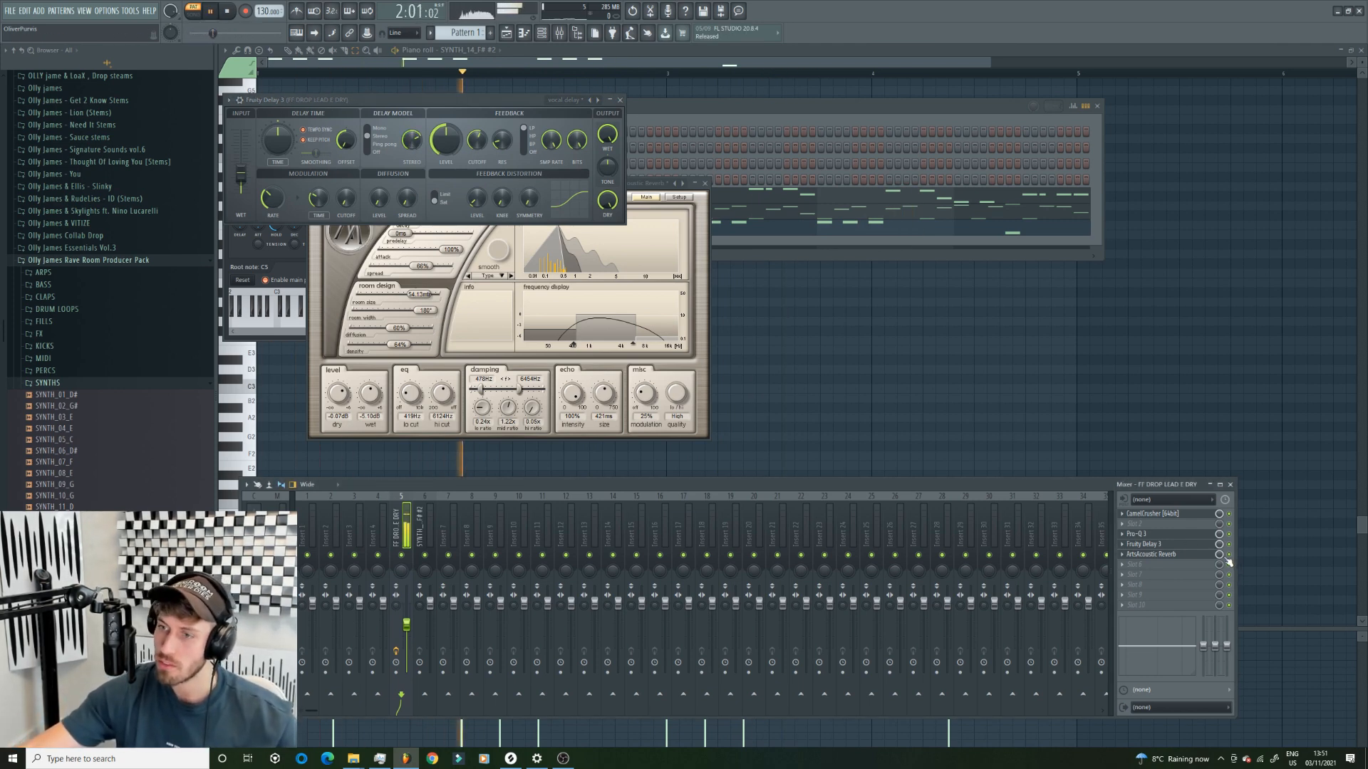
- Add Fruity Peak Controller in effect slot 6 and link the ArtsAcoustic Reverb mix level to its Peak output with inverted mapping
{"action": "left_click", "coordinate": [1161, 568]}
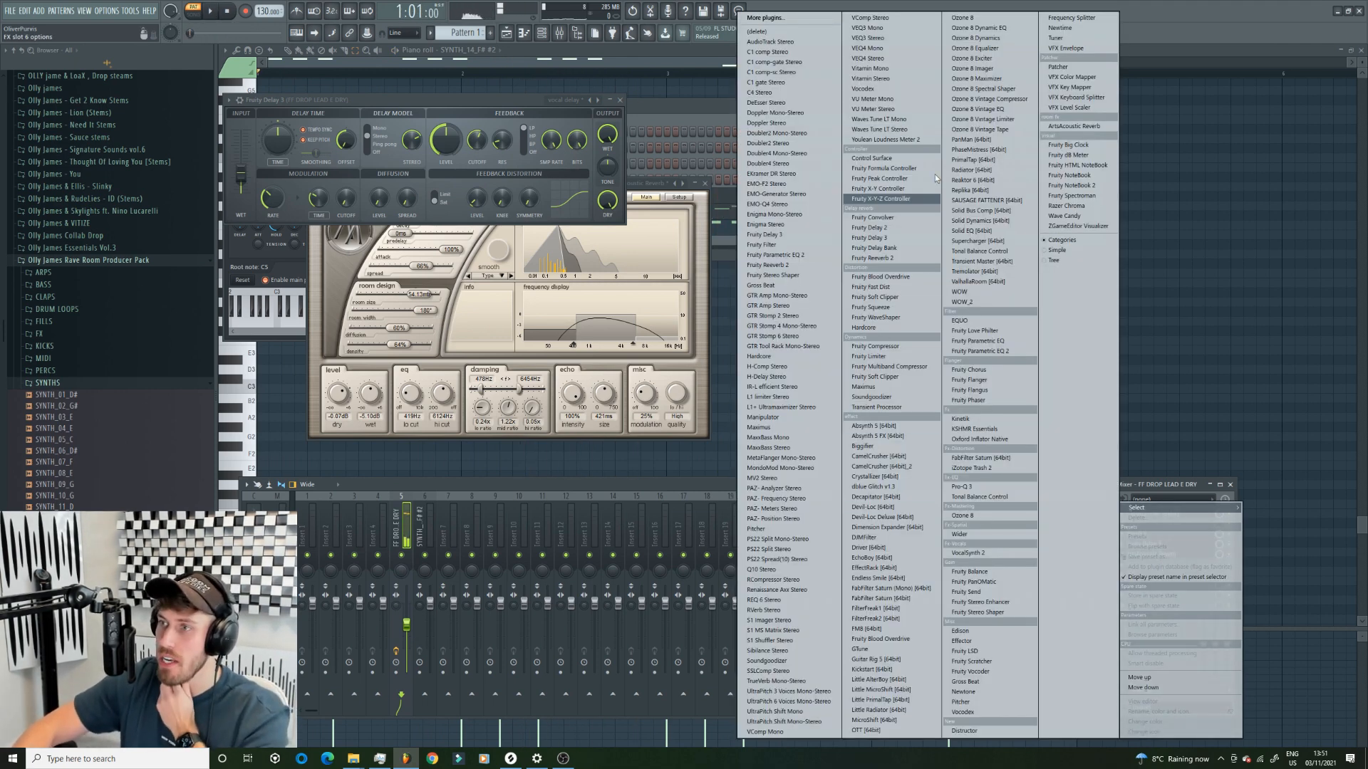
{"action": "left_click", "coordinate": [902, 181]}
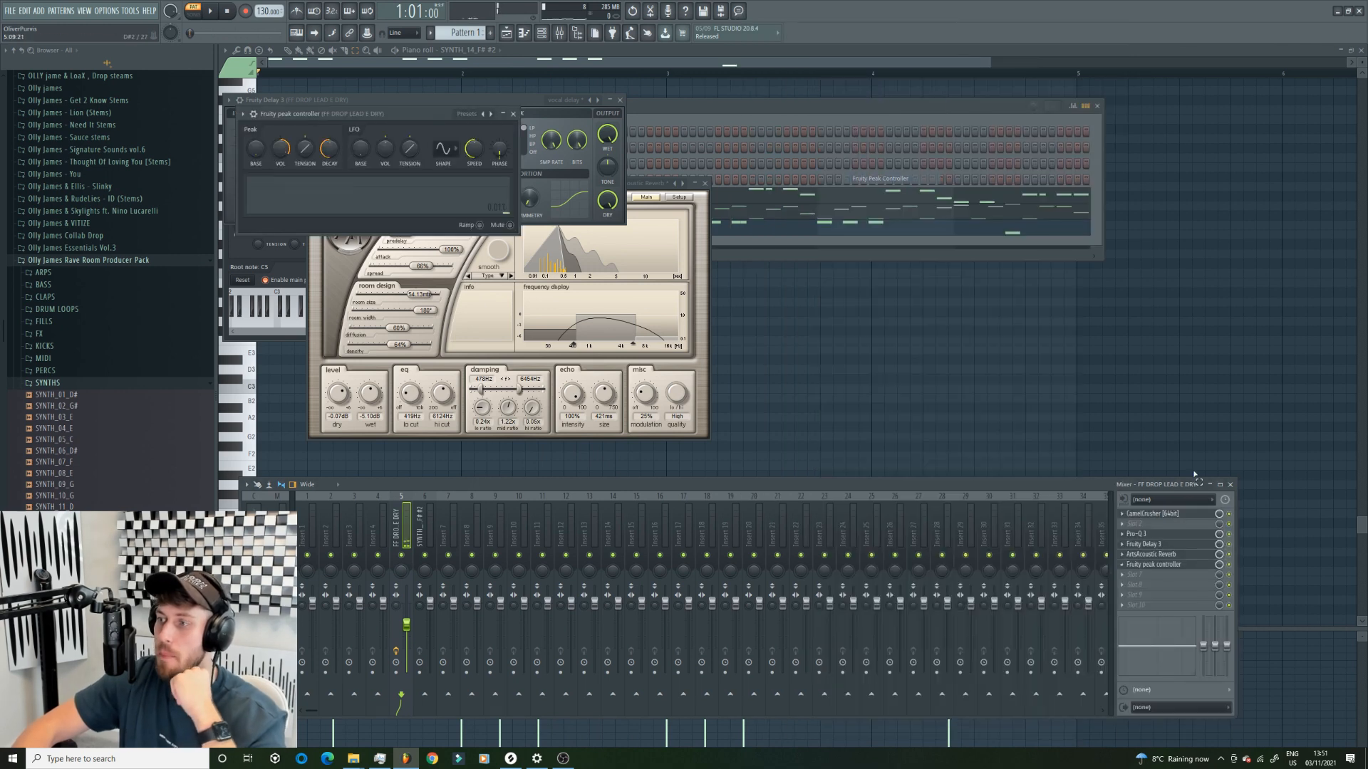
{"action": "right_click", "coordinate": [1220, 554]}
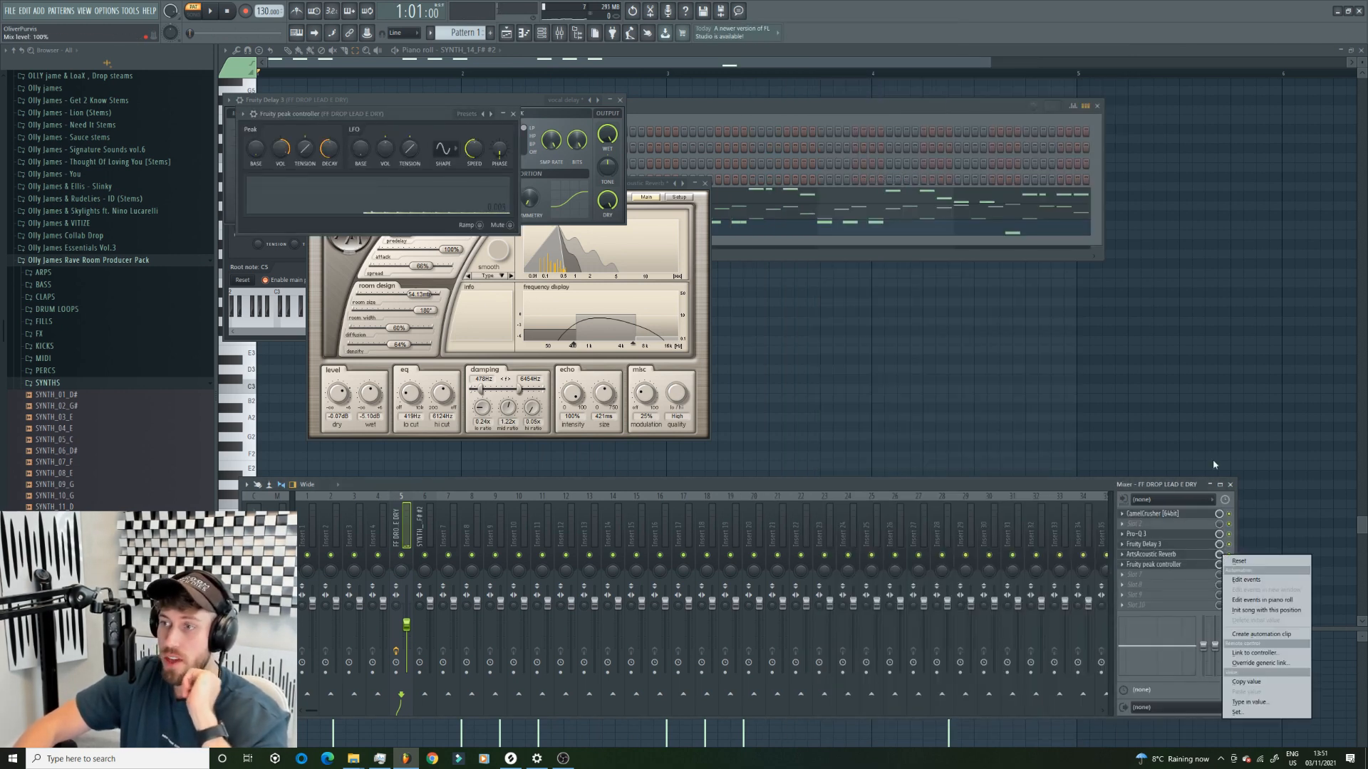
{"action": "left_click", "coordinate": [1255, 653]}
{"action": "left_click", "coordinate": [682, 352]}
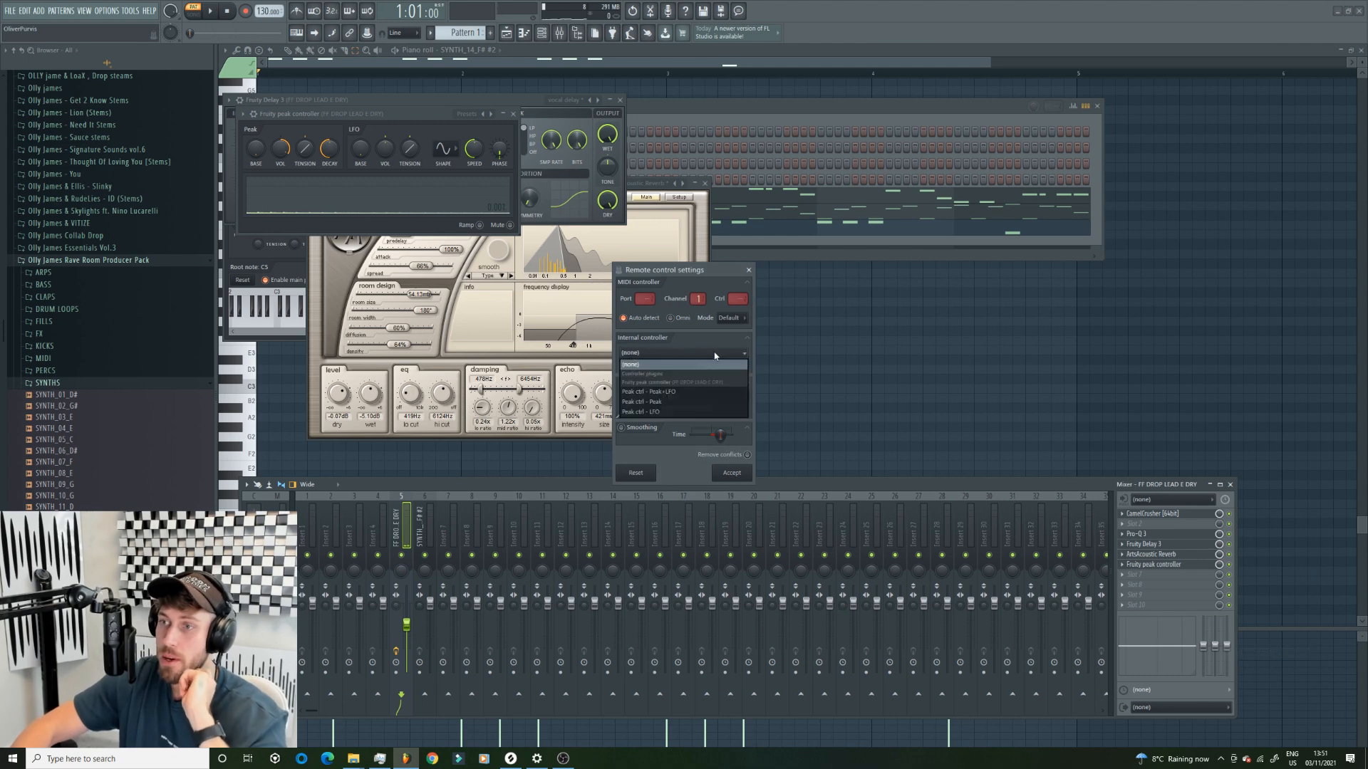
{"action": "left_click", "coordinate": [682, 406]}
{"action": "left_click", "coordinate": [748, 397]}
{"action": "left_click", "coordinate": [783, 428]}
{"action": "left_click", "coordinate": [732, 472]}
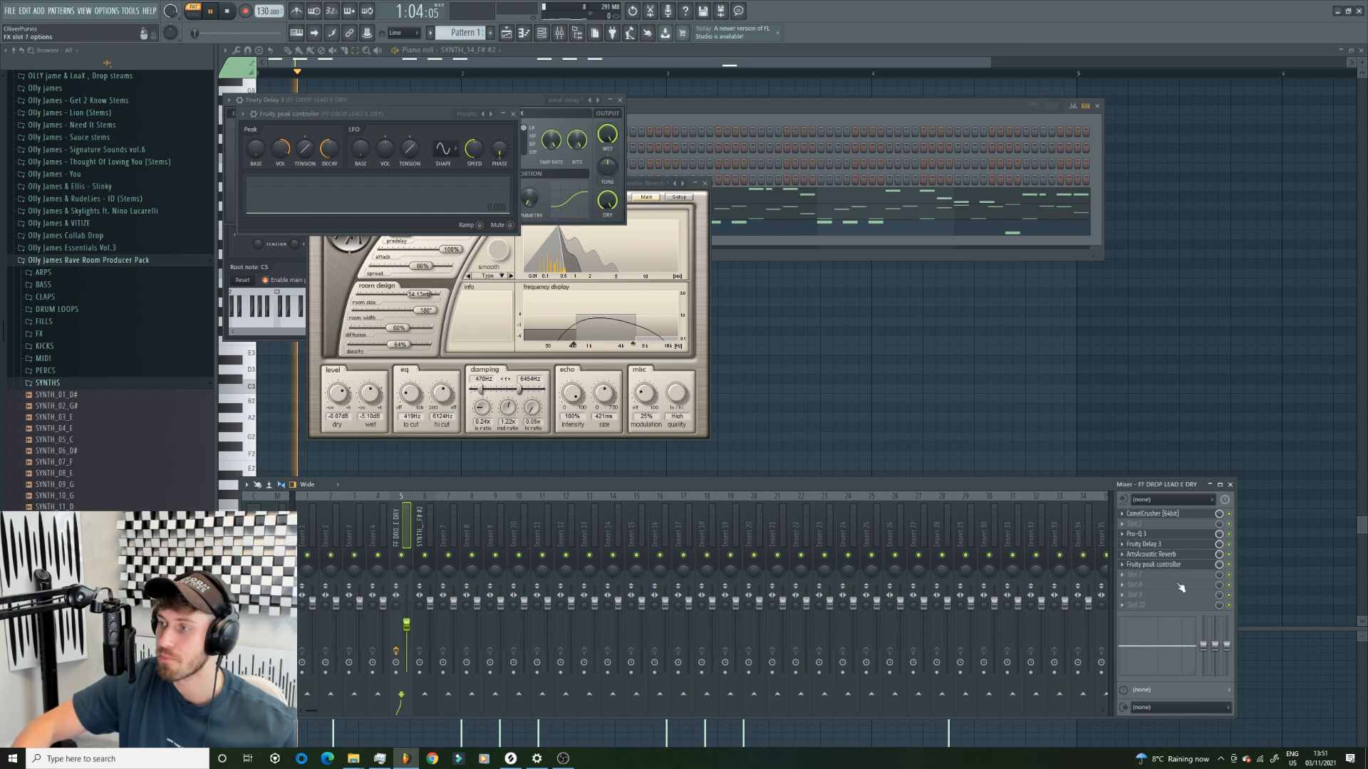
{"action": "key", "text": "space"}
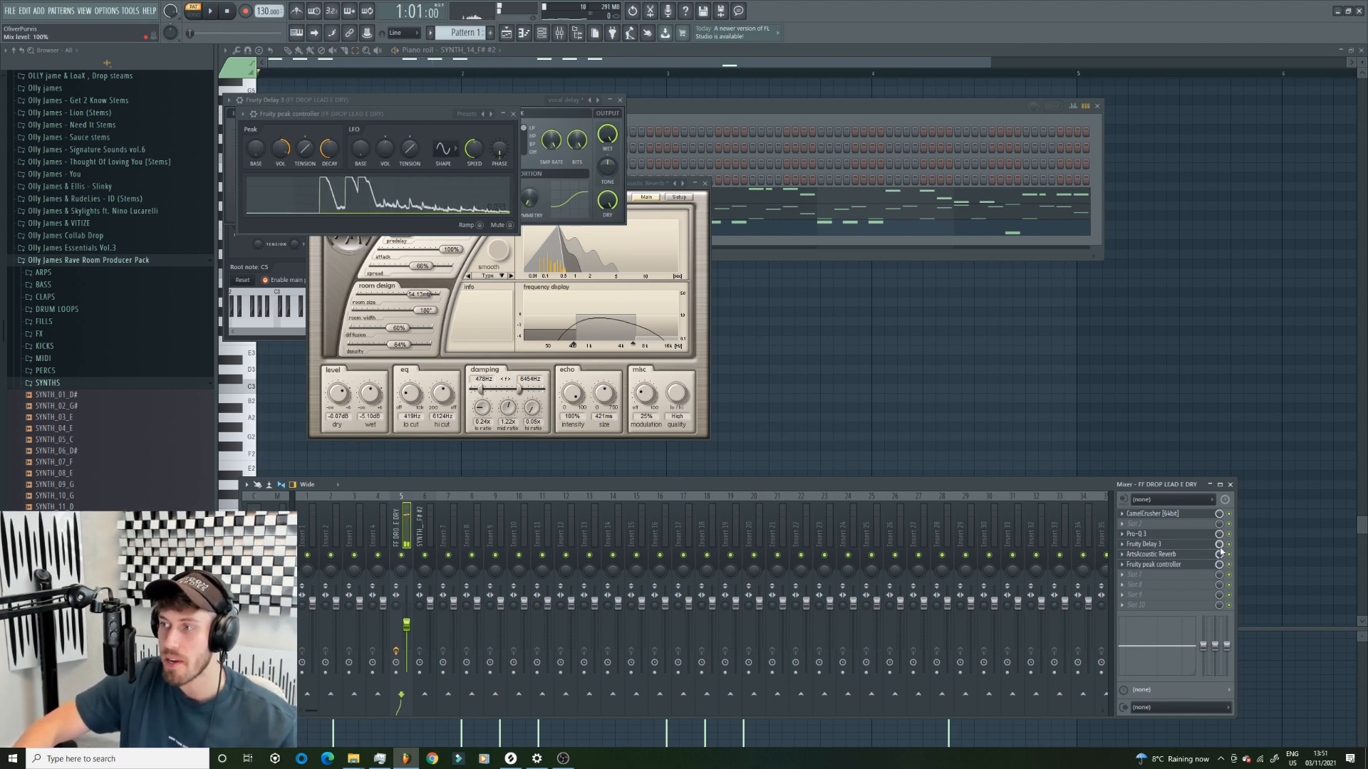
- Link Fruity Delay 3's mix level to the Peak output of the peak controller with the inverted 1-Input formula
{"action": "right_click", "coordinate": [1219, 549]}
{"action": "left_click", "coordinate": [1255, 644]}
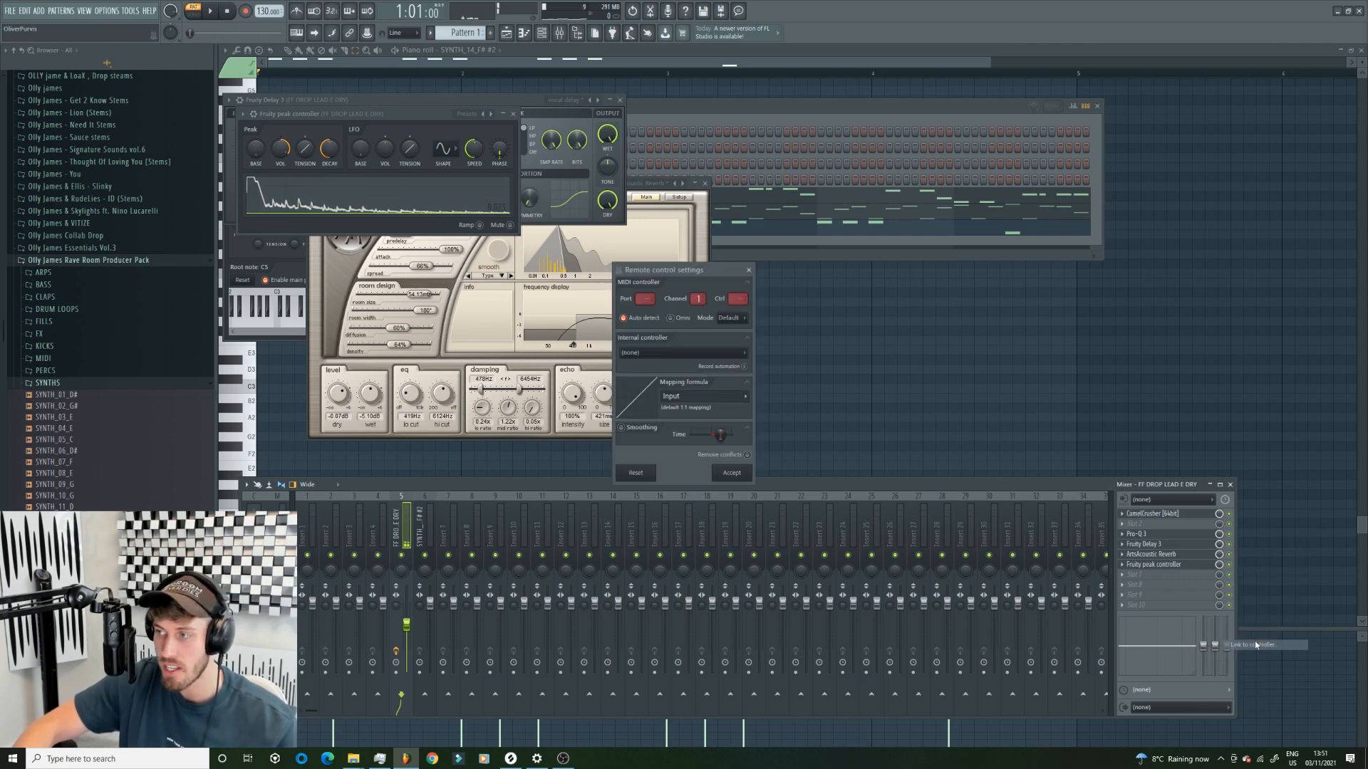
{"action": "left_click", "coordinate": [663, 353]}
{"action": "left_click", "coordinate": [684, 403]}
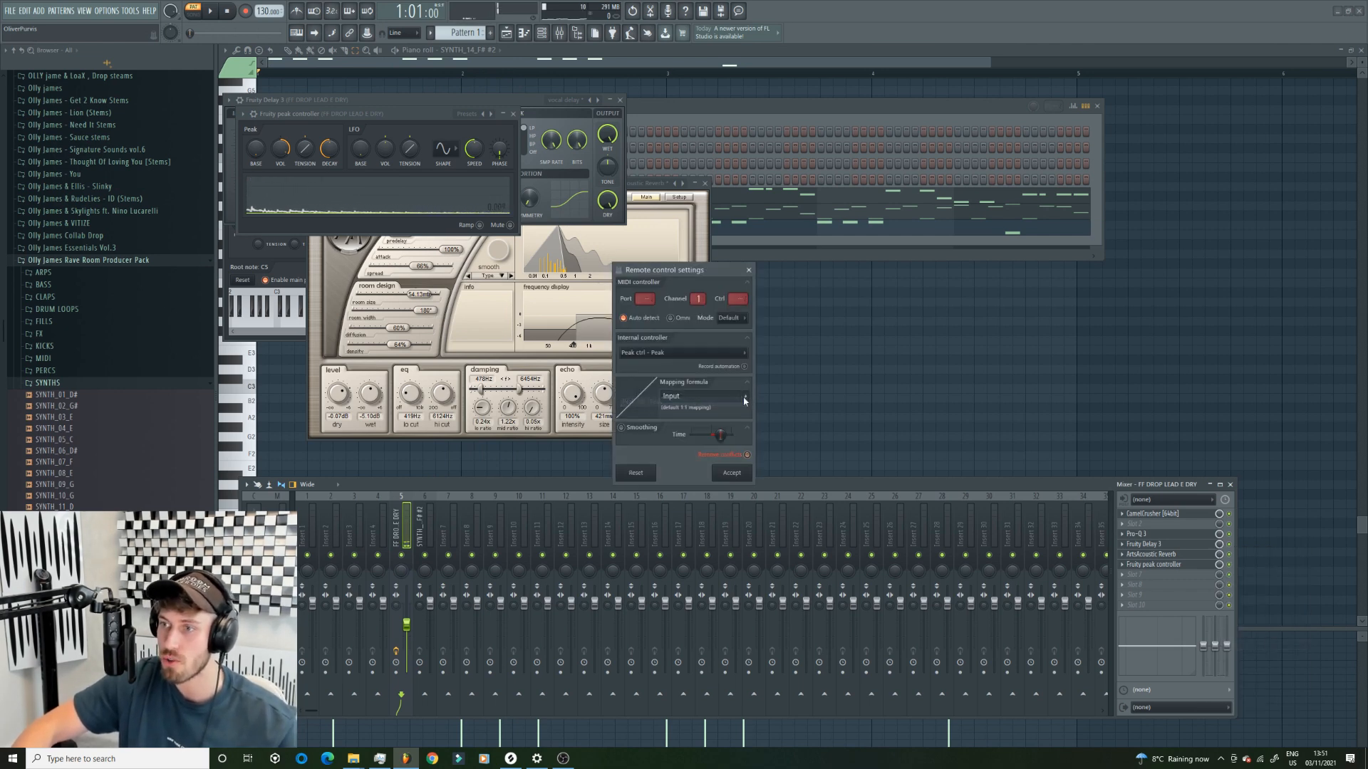
{"action": "left_click", "coordinate": [747, 397]}
{"action": "left_click", "coordinate": [775, 434]}
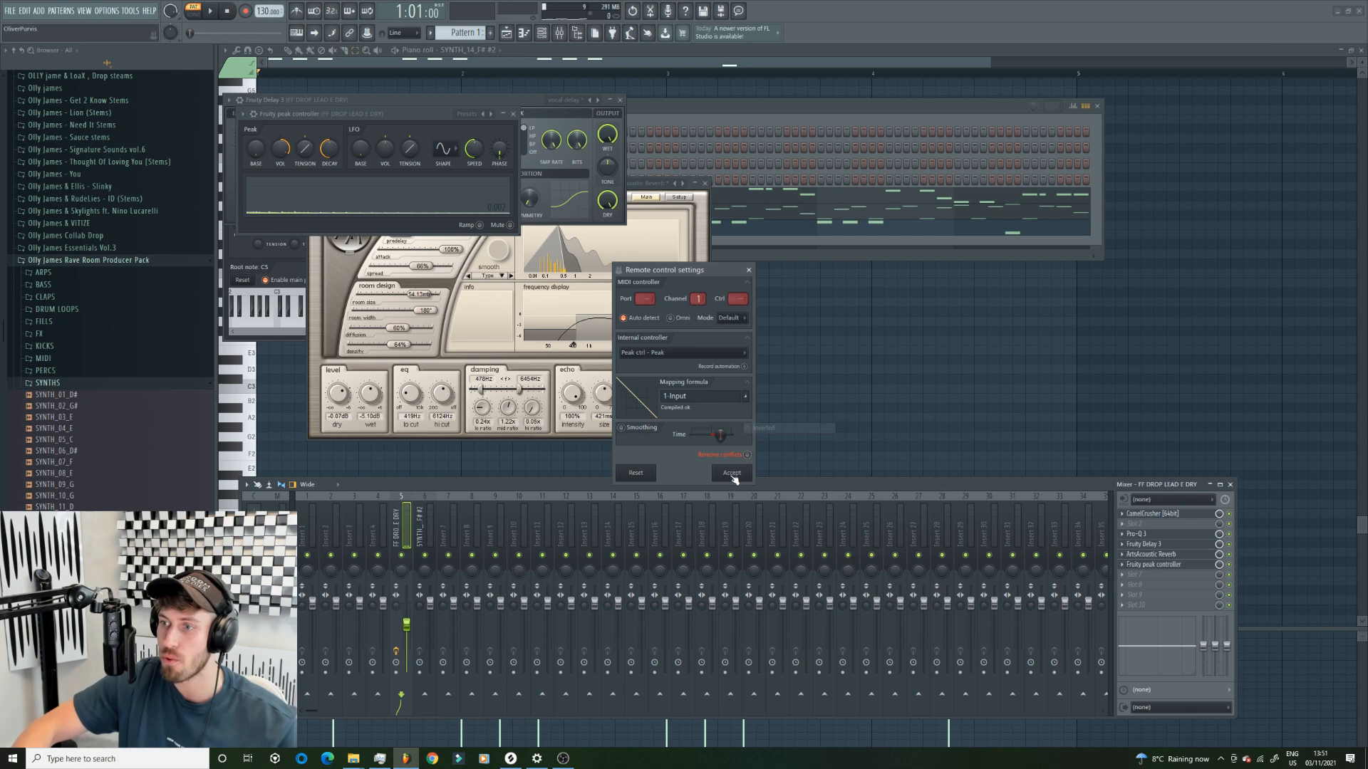
{"action": "left_click", "coordinate": [728, 473]}
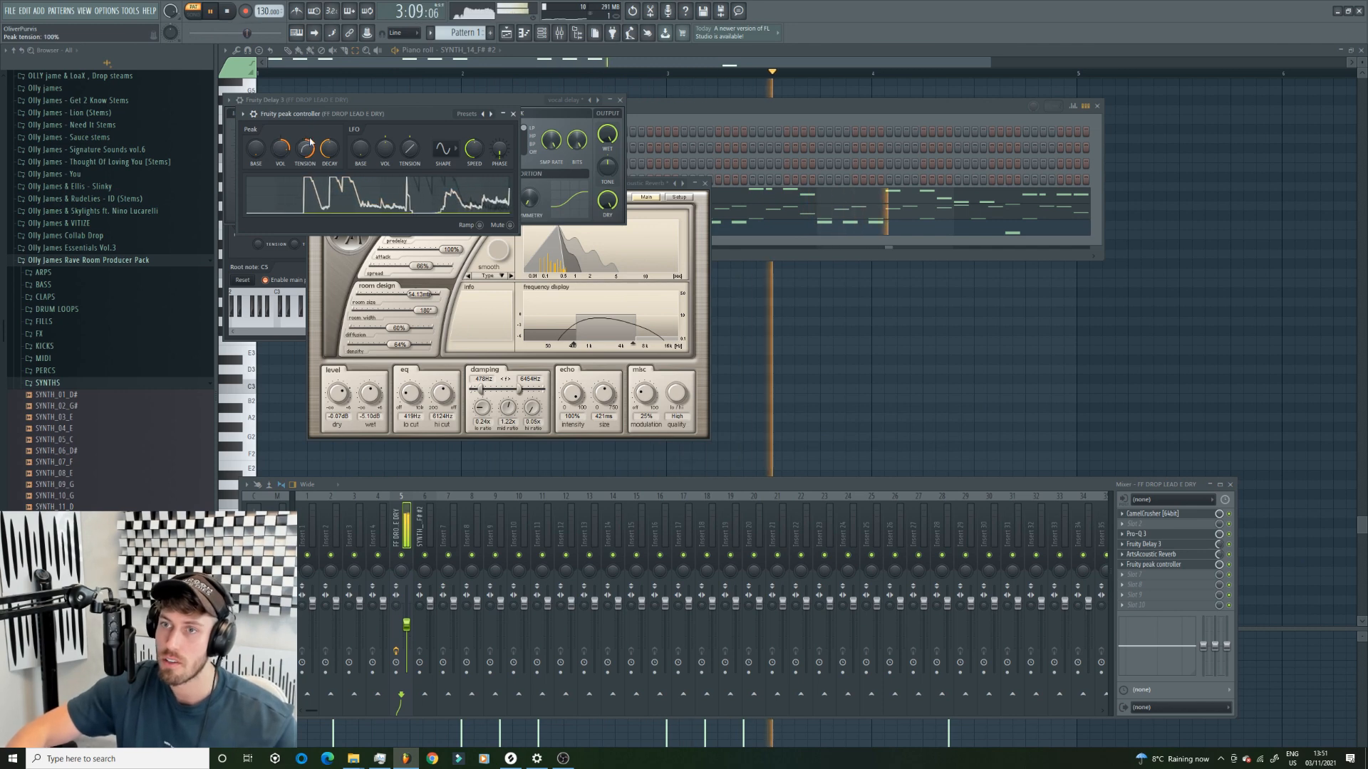
- Adjust the peak controller's tension and volume by ear and raise its peak decay speed to 97% while the pattern plays
{"action": "left_click_drag", "start_coordinate": [305, 151], "coordinate": [305, 141]}
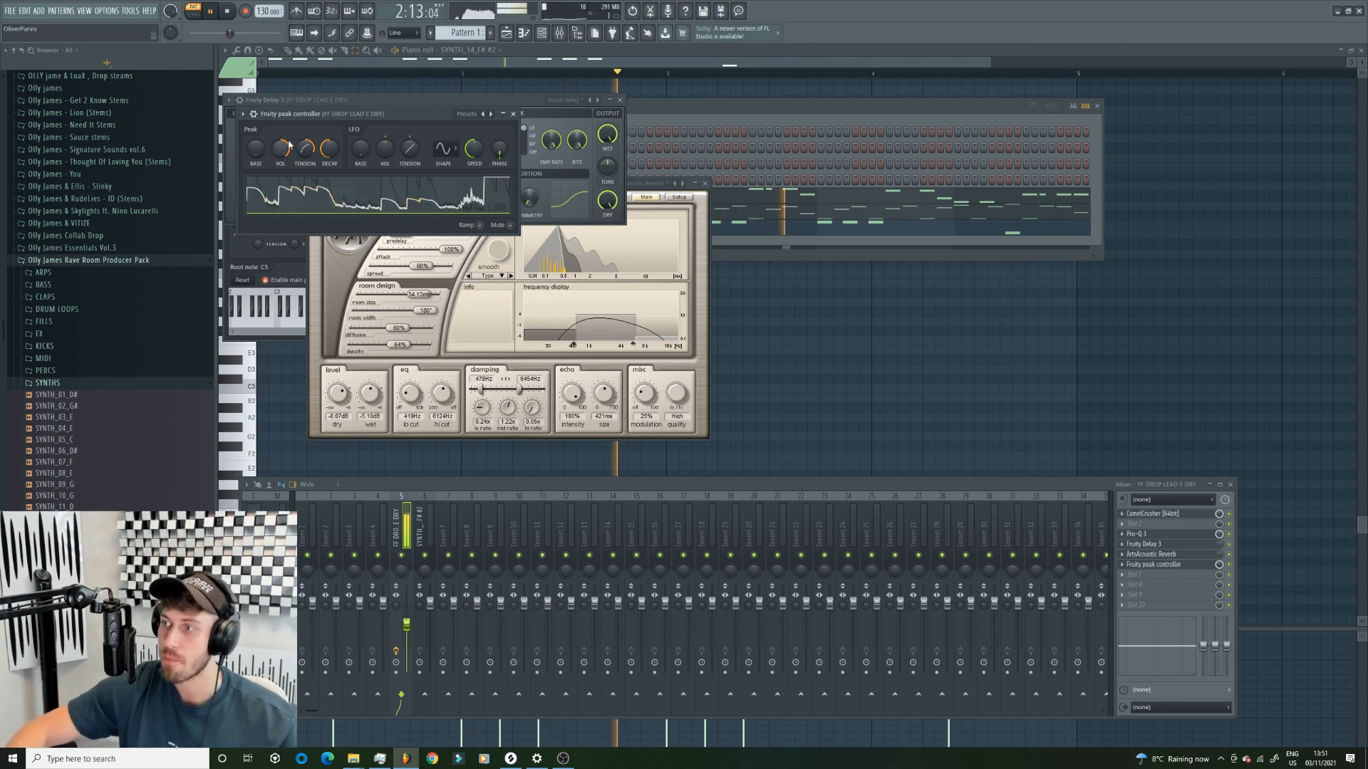
{"action": "left_click_drag", "start_coordinate": [289, 144], "coordinate": [256, 129]}
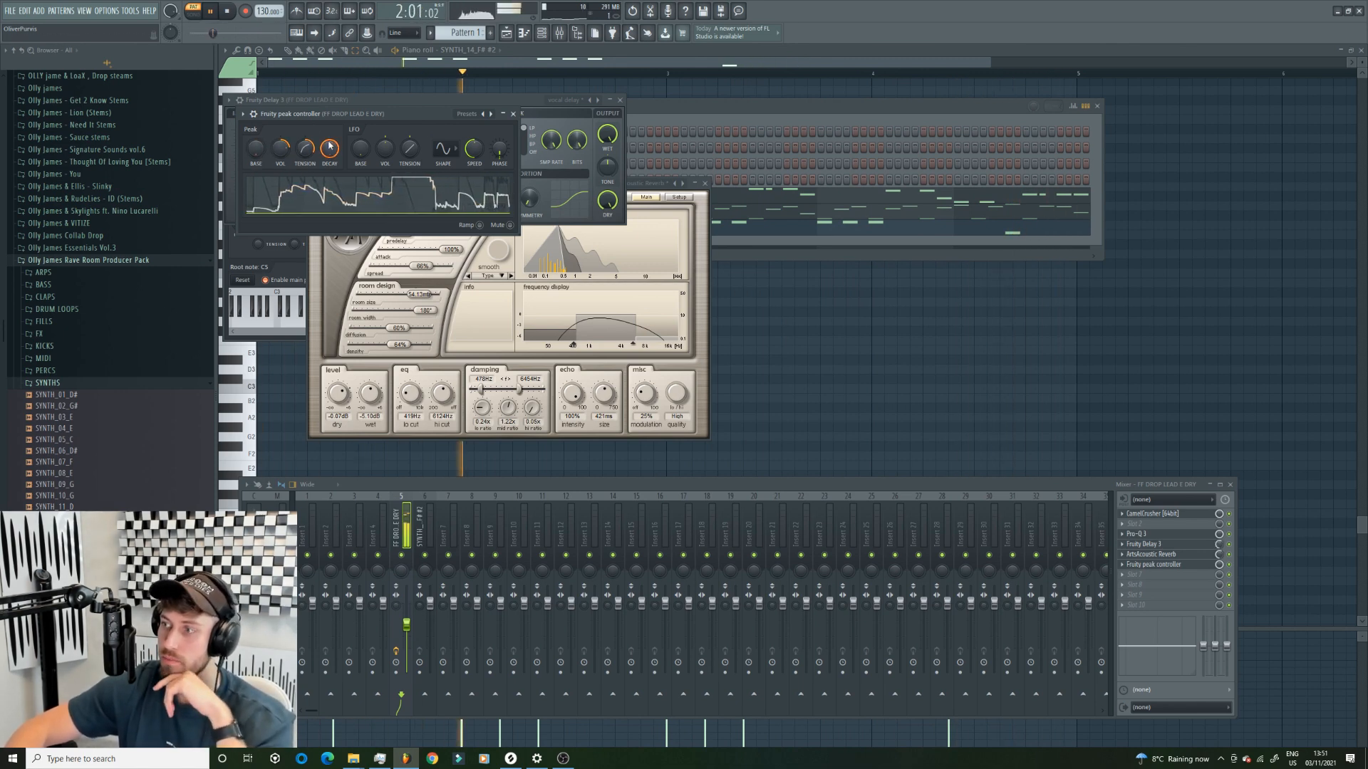
{"action": "left_click_drag", "start_coordinate": [328, 147], "coordinate": [328, 121]}
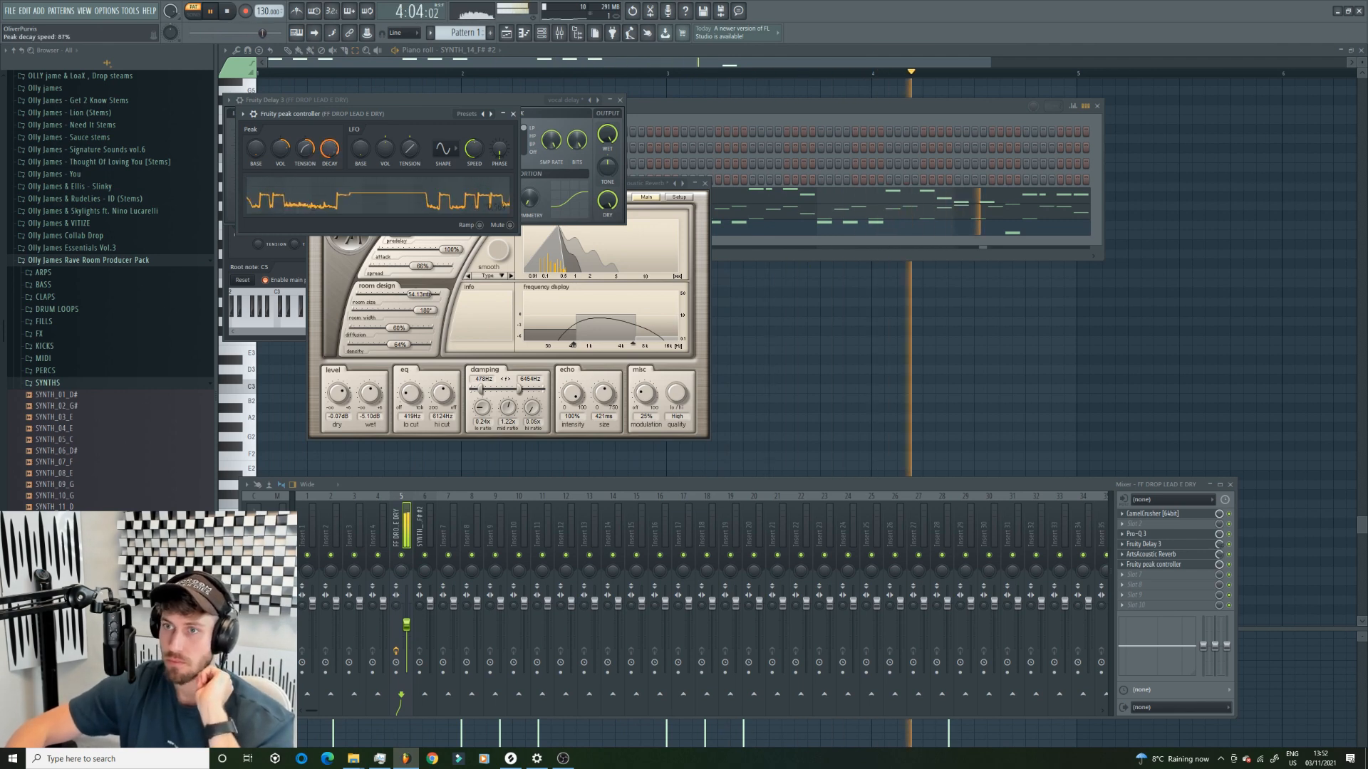
- Play the arrangement with the processed lead and delete the stray Pattern 1 clip on Track 7
{"action": "key", "text": "F5"}
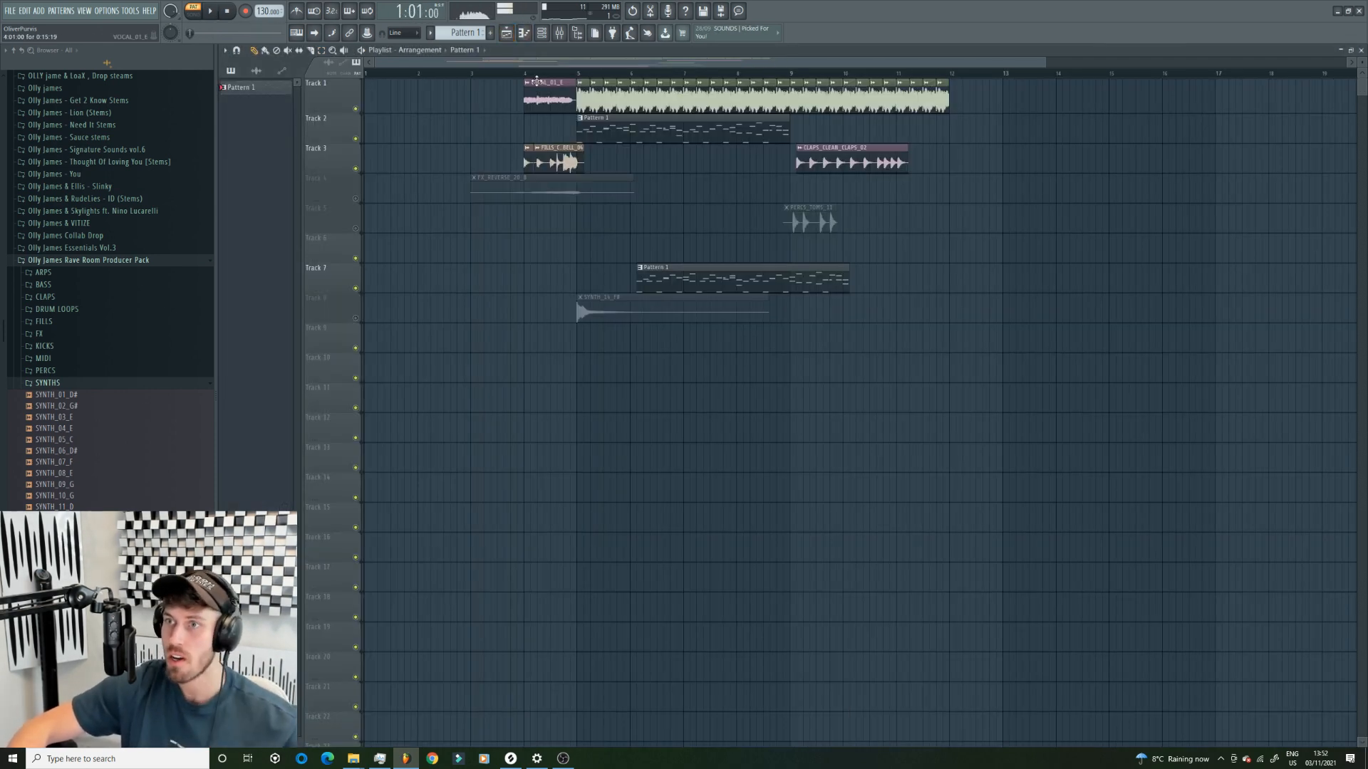
{"action": "key", "text": "space"}
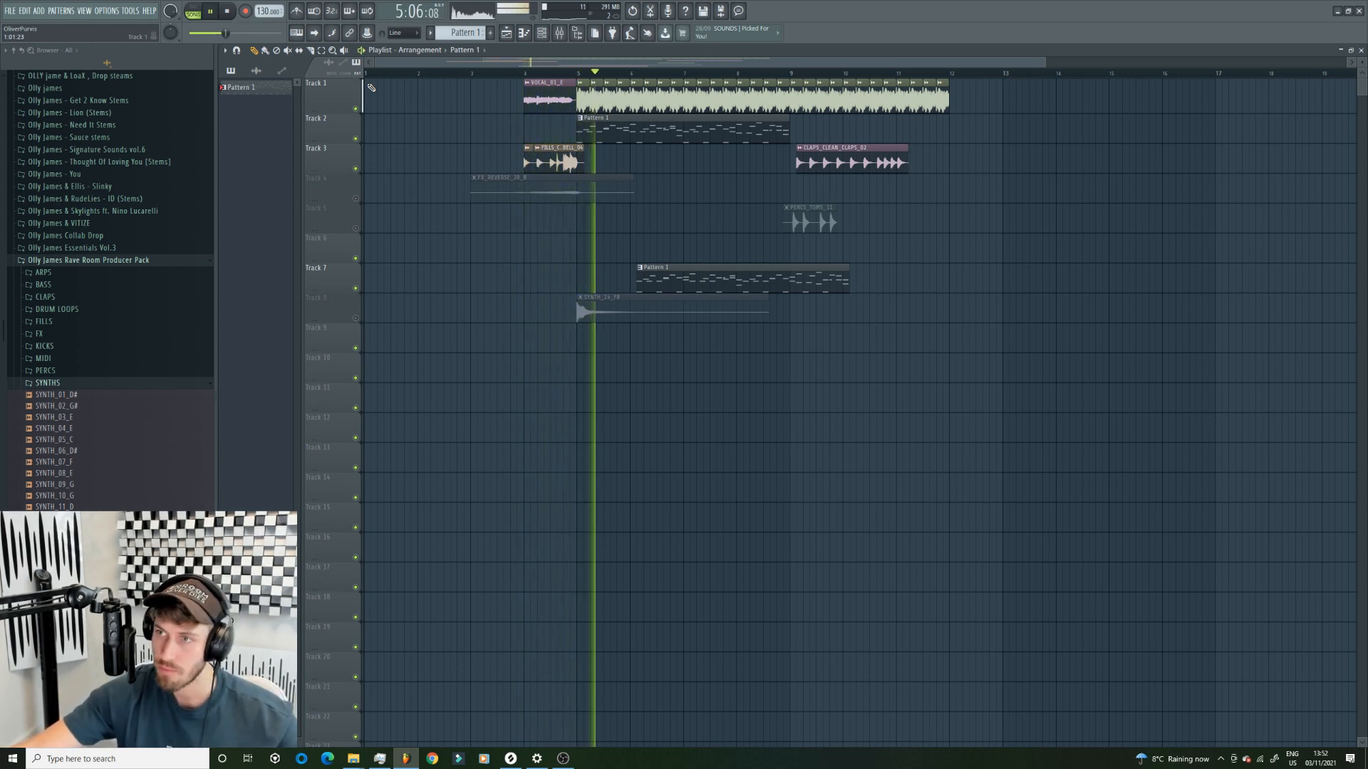
{"action": "key", "text": "F9"}
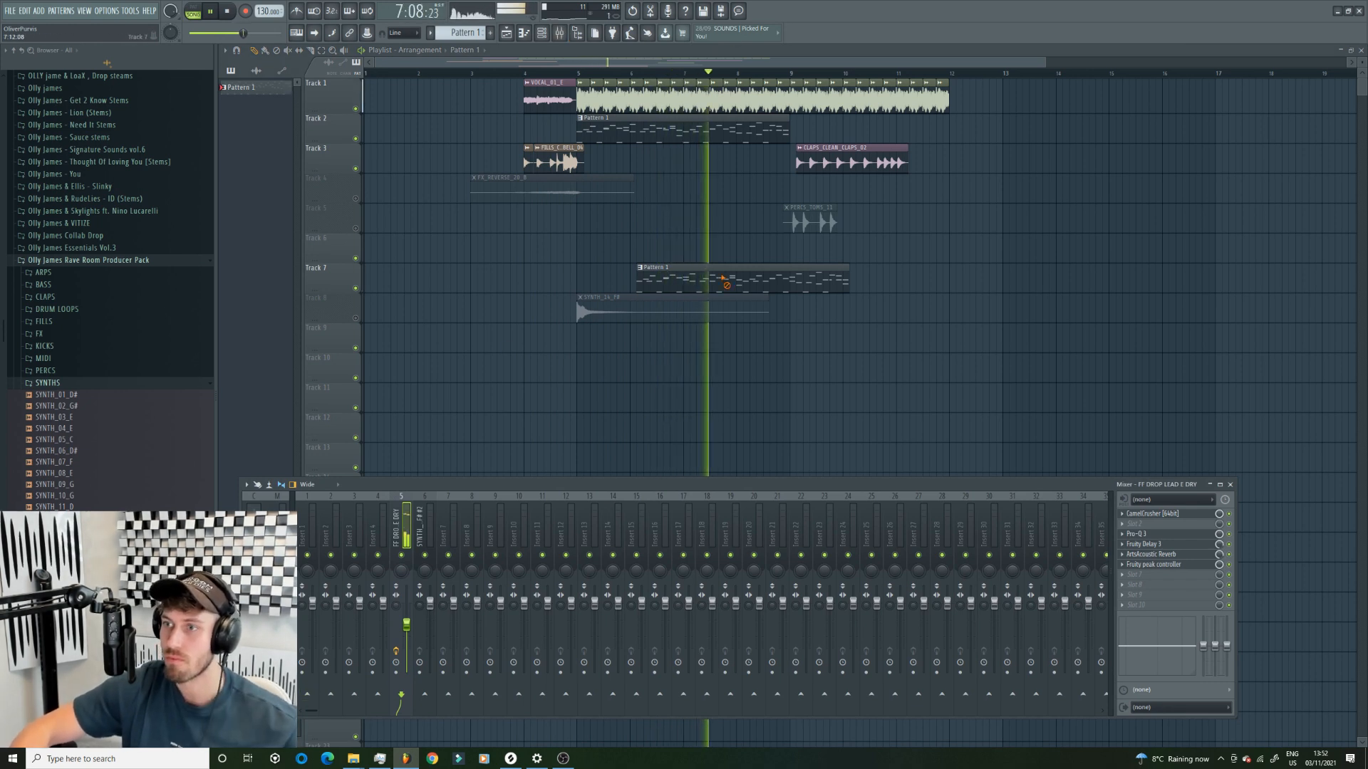
{"action": "left_click", "coordinate": [560, 34]}
{"action": "left_click", "coordinate": [560, 33]}
{"action": "key", "text": "space"}
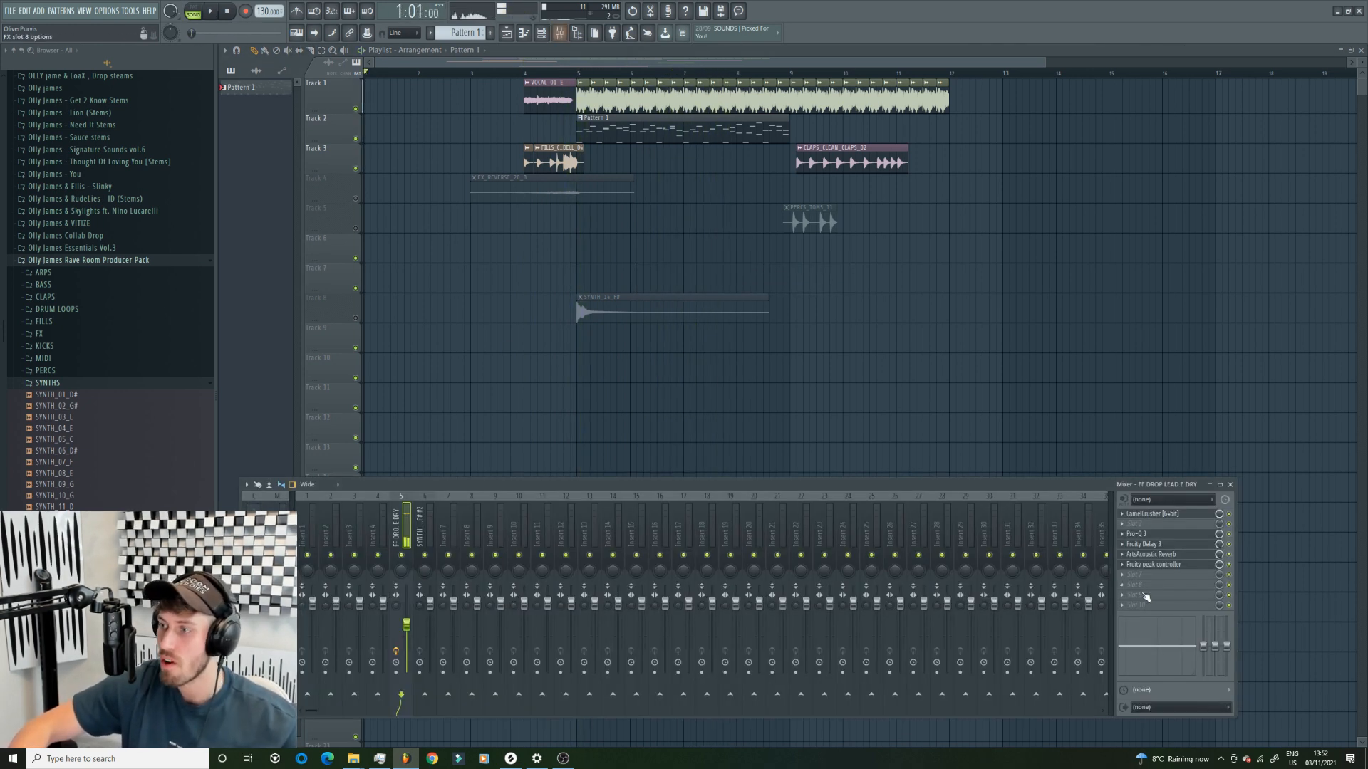
- Insert Kickstart in effect slot 10 of the lead's mixer track and set its mix to 78% while playing the drop
{"action": "left_click", "coordinate": [1140, 607]}
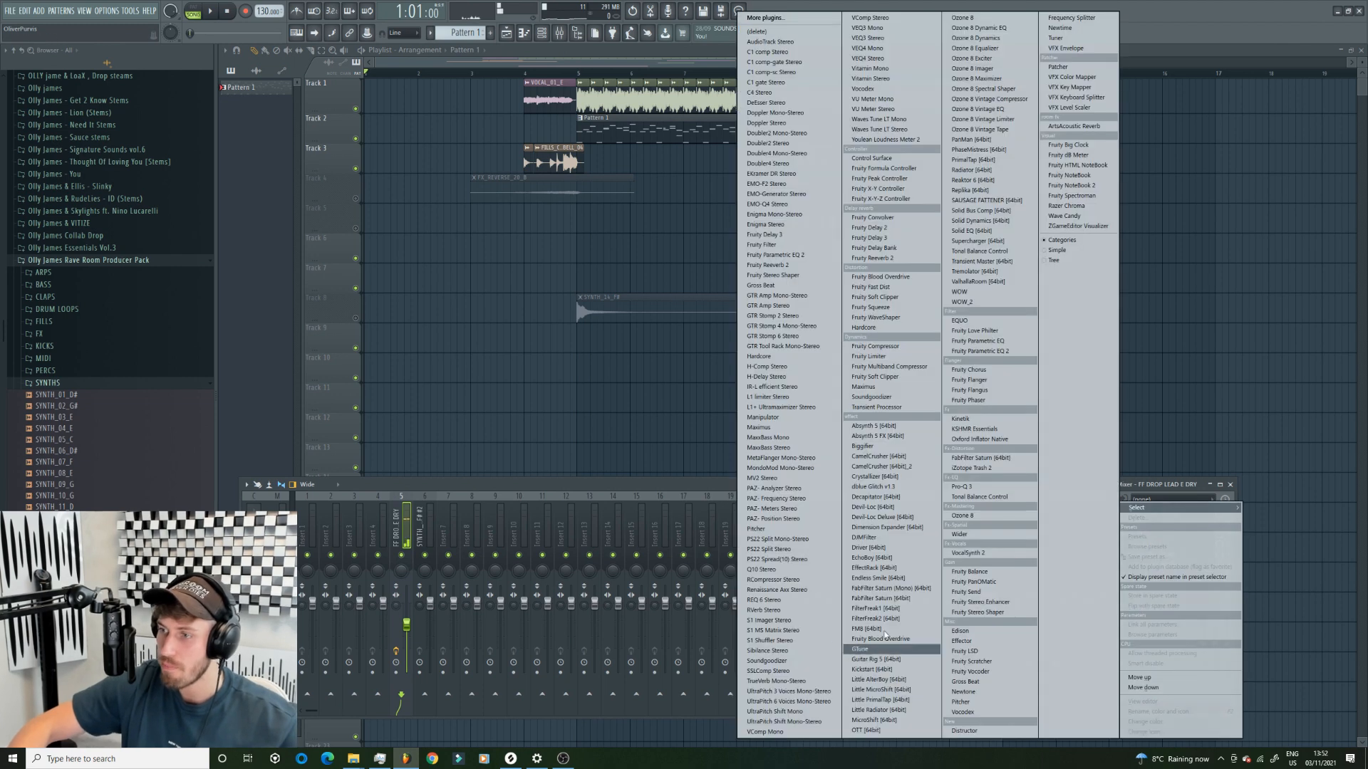
{"action": "left_click", "coordinate": [876, 659]}
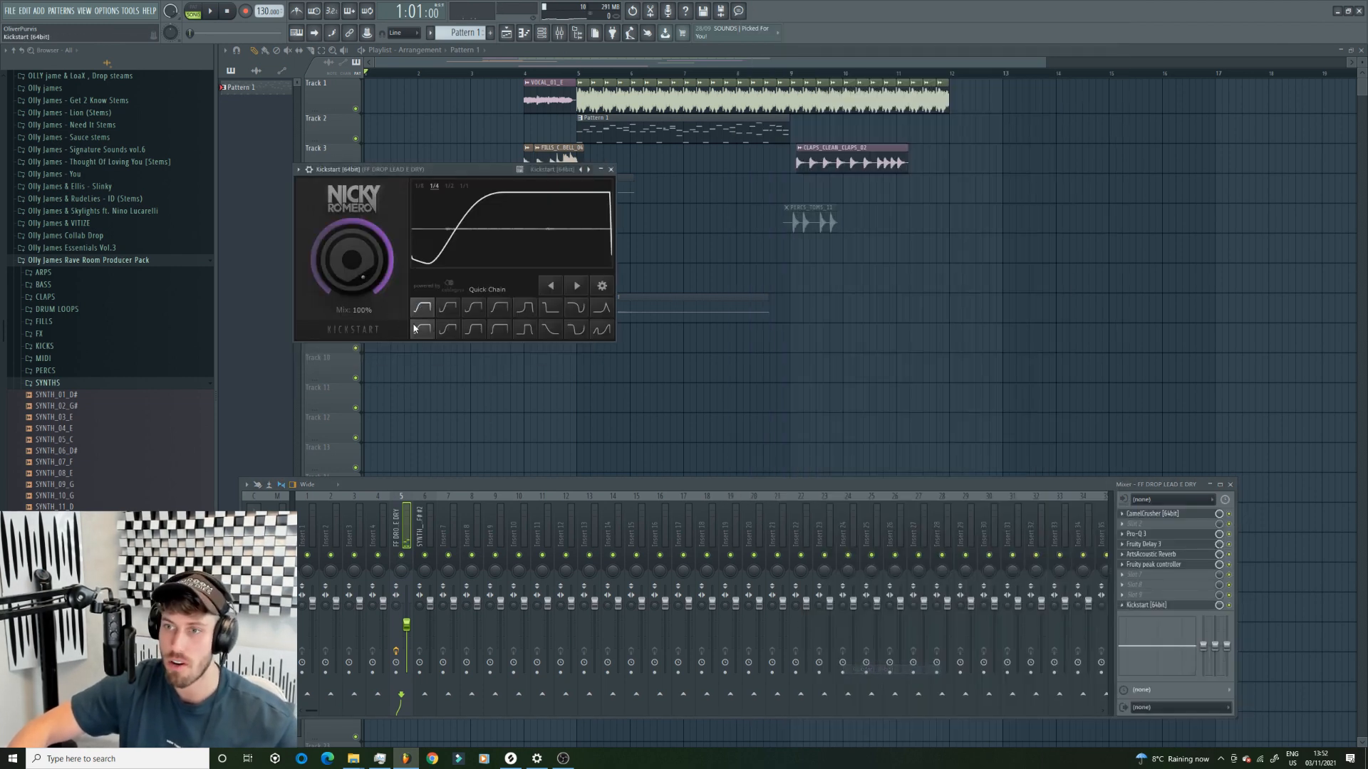
{"action": "left_click", "coordinate": [574, 74]}
{"action": "key", "text": "F12"}
{"action": "key", "text": "space"}
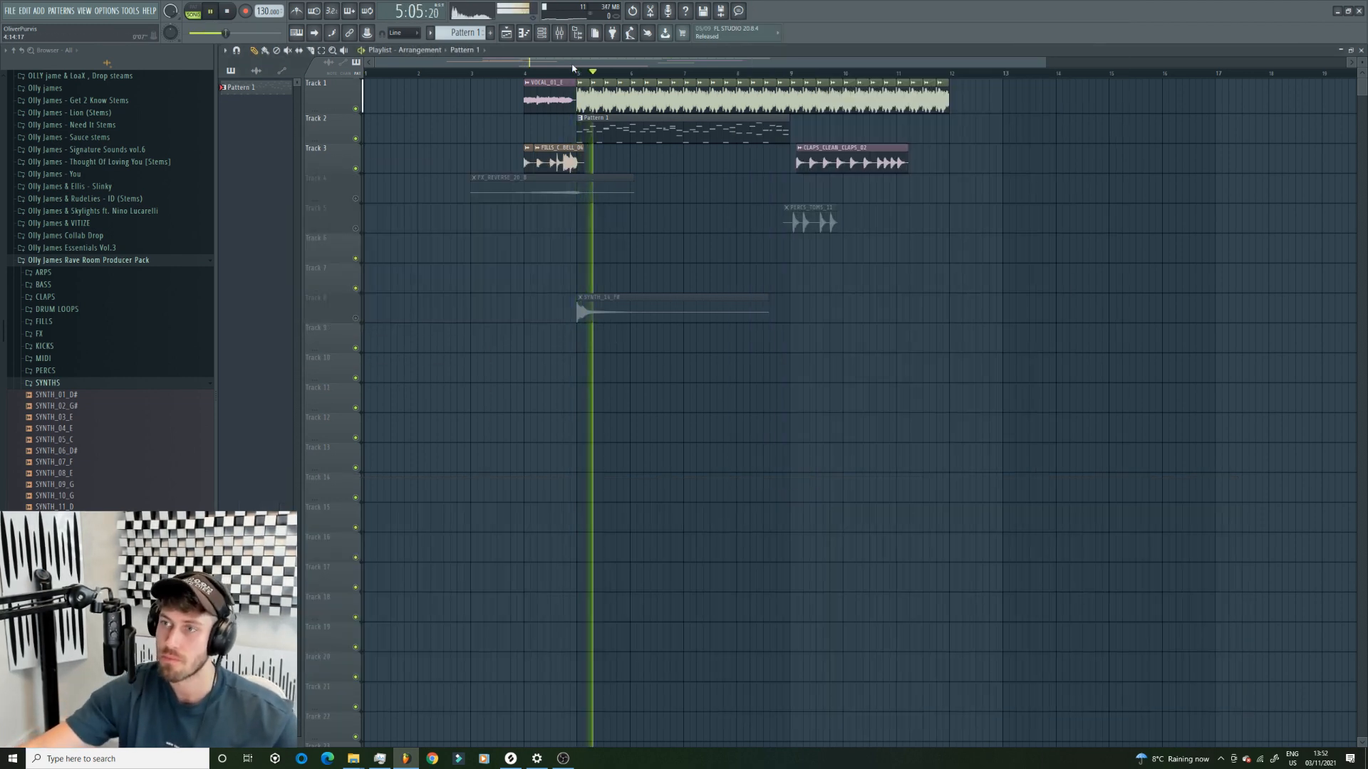
{"action": "key", "text": "F9"}
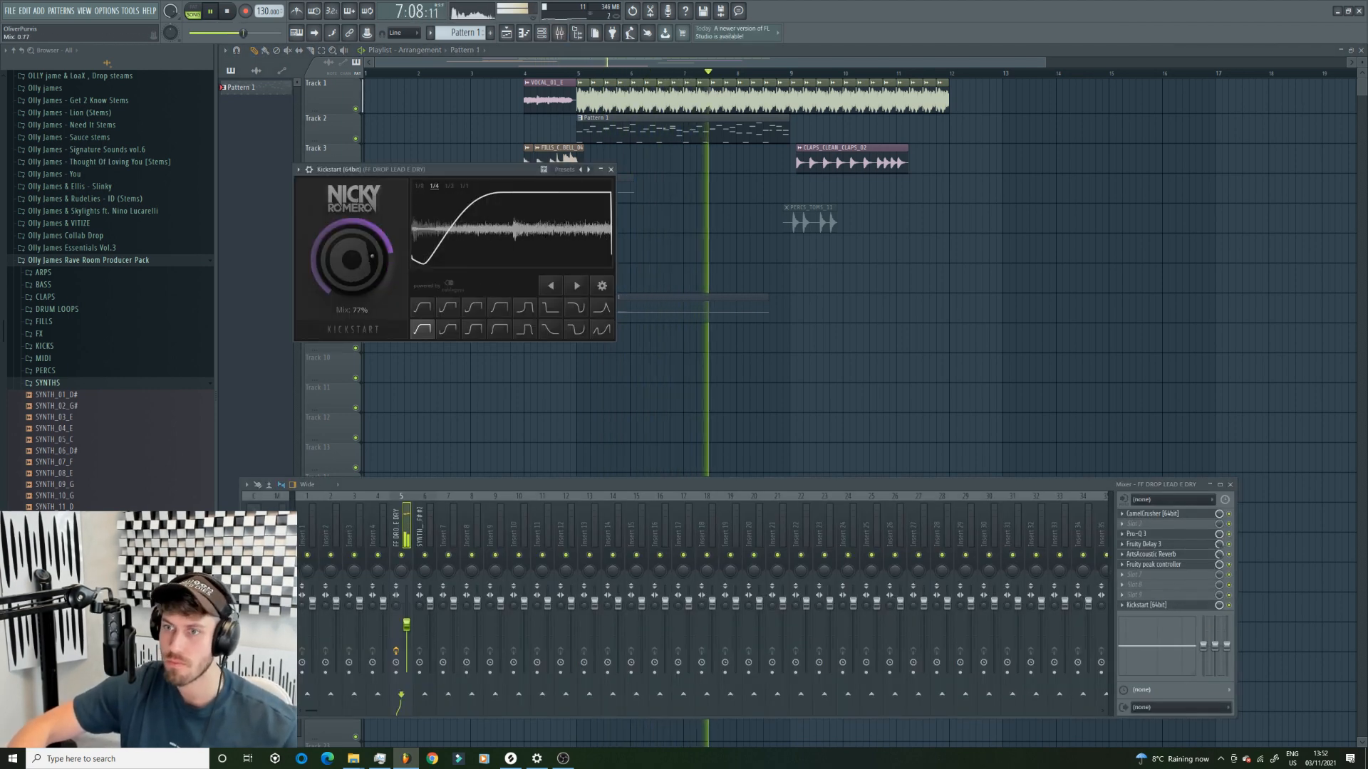
{"action": "left_click_drag", "start_coordinate": [351, 260], "coordinate": [351, 274]}
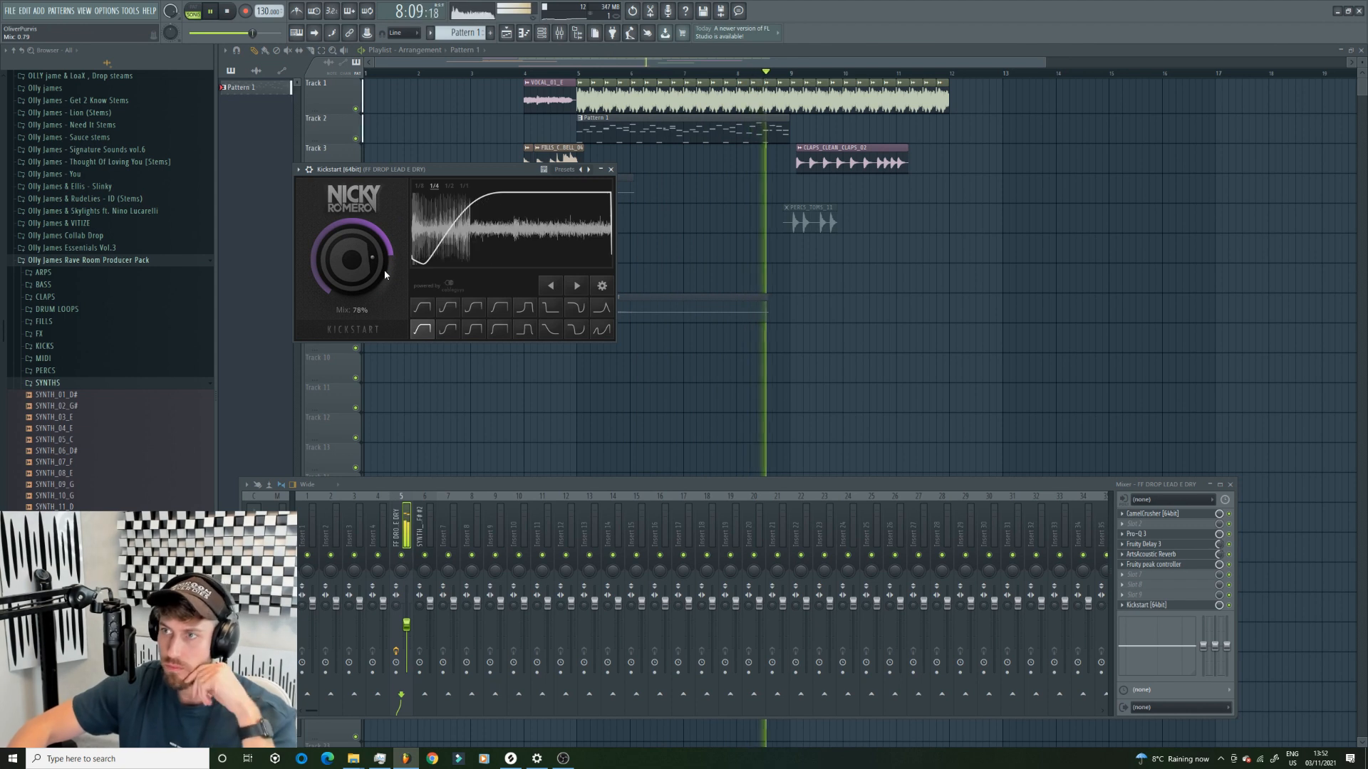
{"action": "key", "text": "F12"}
- Place a second Pattern 1 clip on Track 2 starting at bar 9, directly after the first one
{"action": "left_click", "coordinate": [796, 136]}
{"action": "left_click_drag", "start_coordinate": [795, 135], "coordinate": [790, 135]}
{"action": "key", "text": "space"}
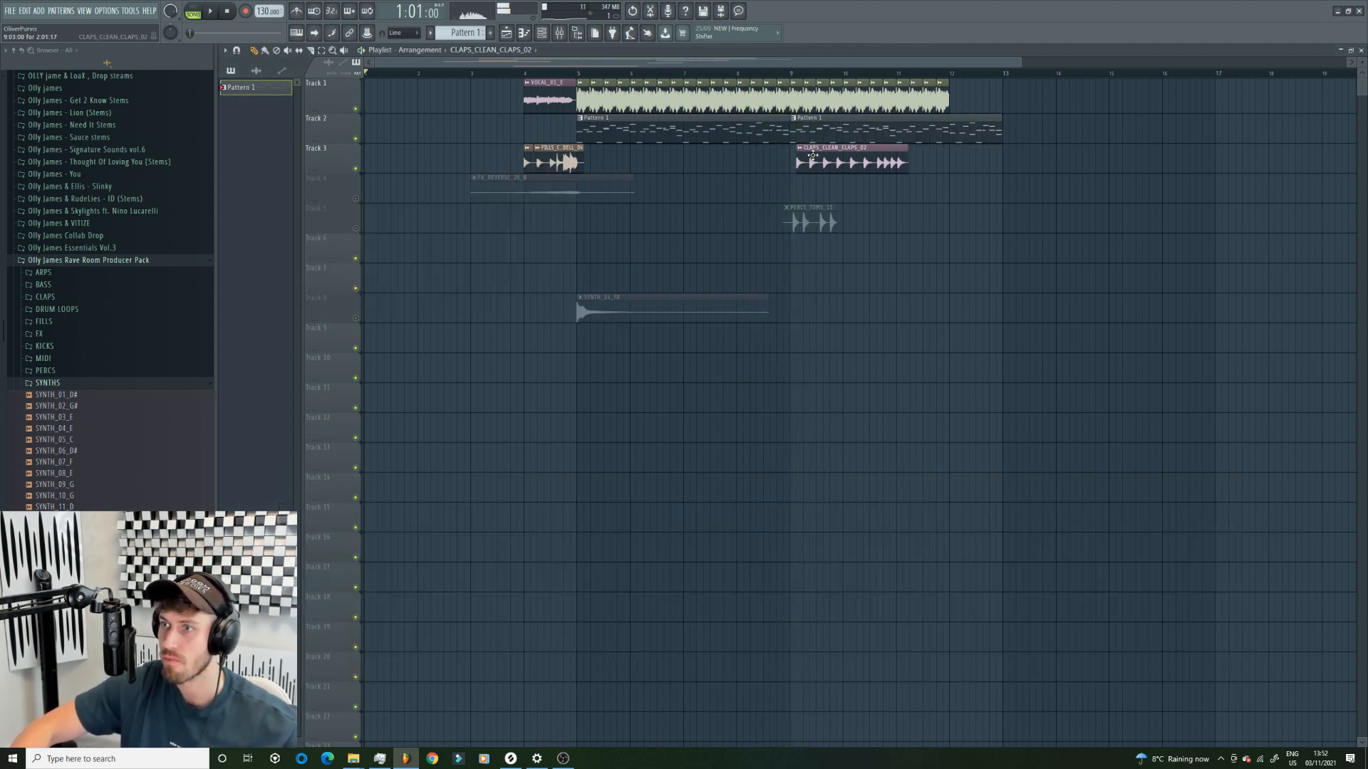
- Repeat a shortened claps clip along Track 3 from bar 9 to bar 12 and move the toms clip on Track 5 to bar 13
{"action": "left_click_drag", "start_coordinate": [888, 164], "coordinate": [882, 164]}
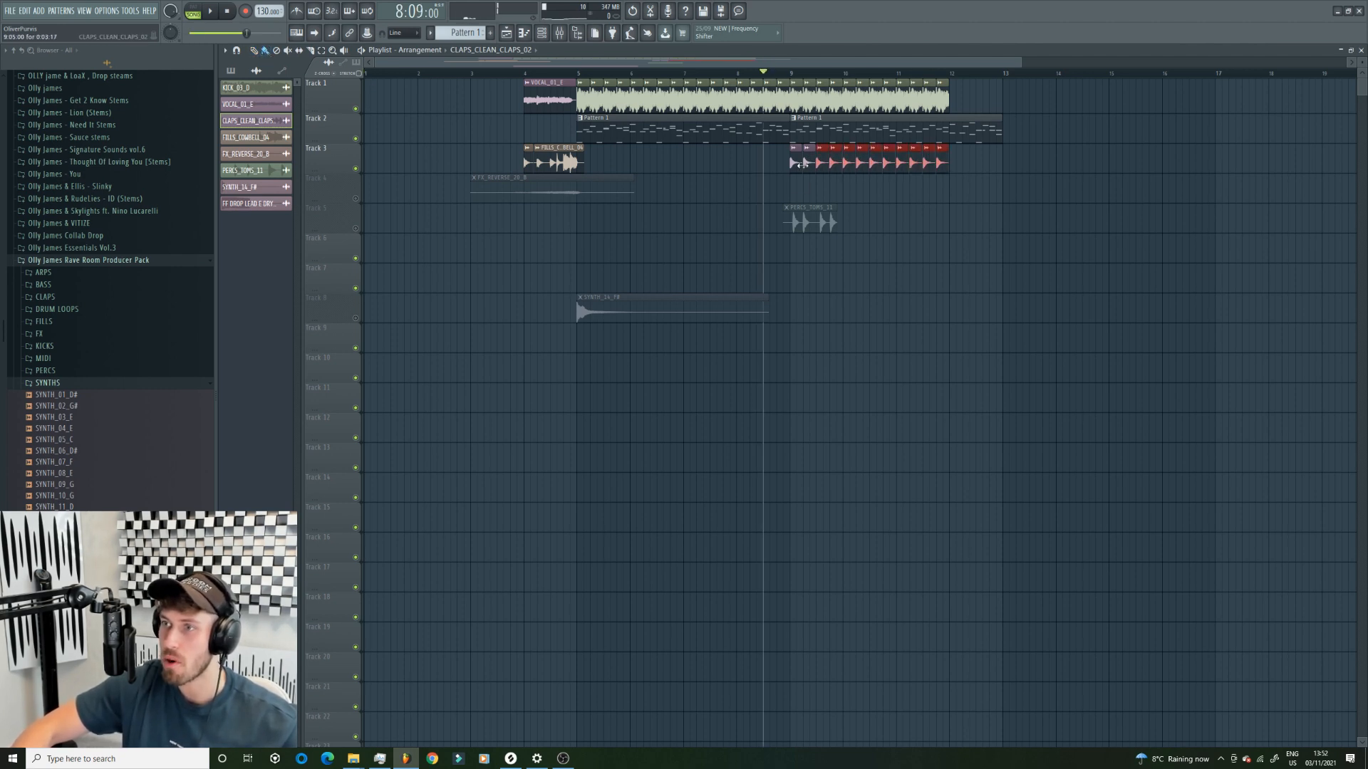
{"action": "key", "text": "space"}
{"action": "left_click_drag", "start_coordinate": [784, 214], "coordinate": [1004, 214]}
{"action": "left_click", "coordinate": [246, 121]}
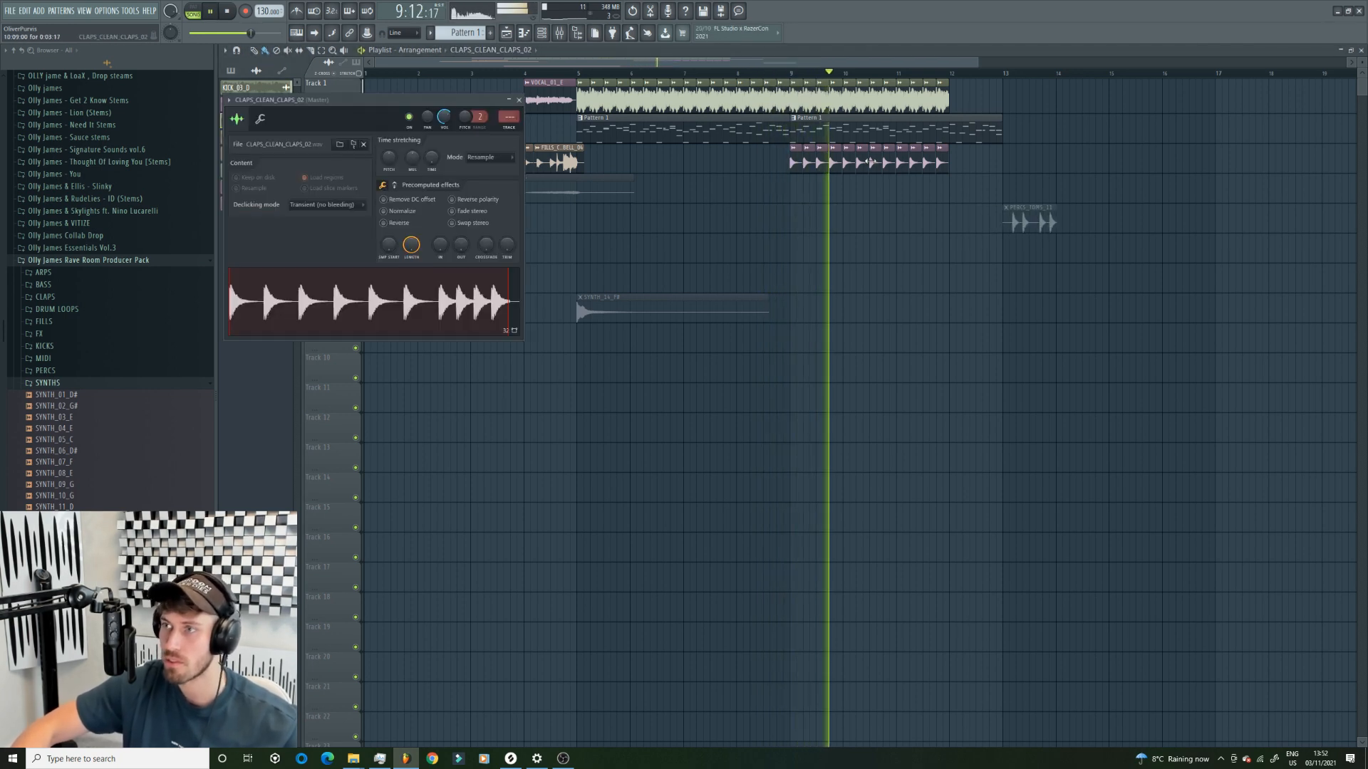
{"action": "key", "text": "space"}
{"action": "left_click", "coordinate": [951, 51]}
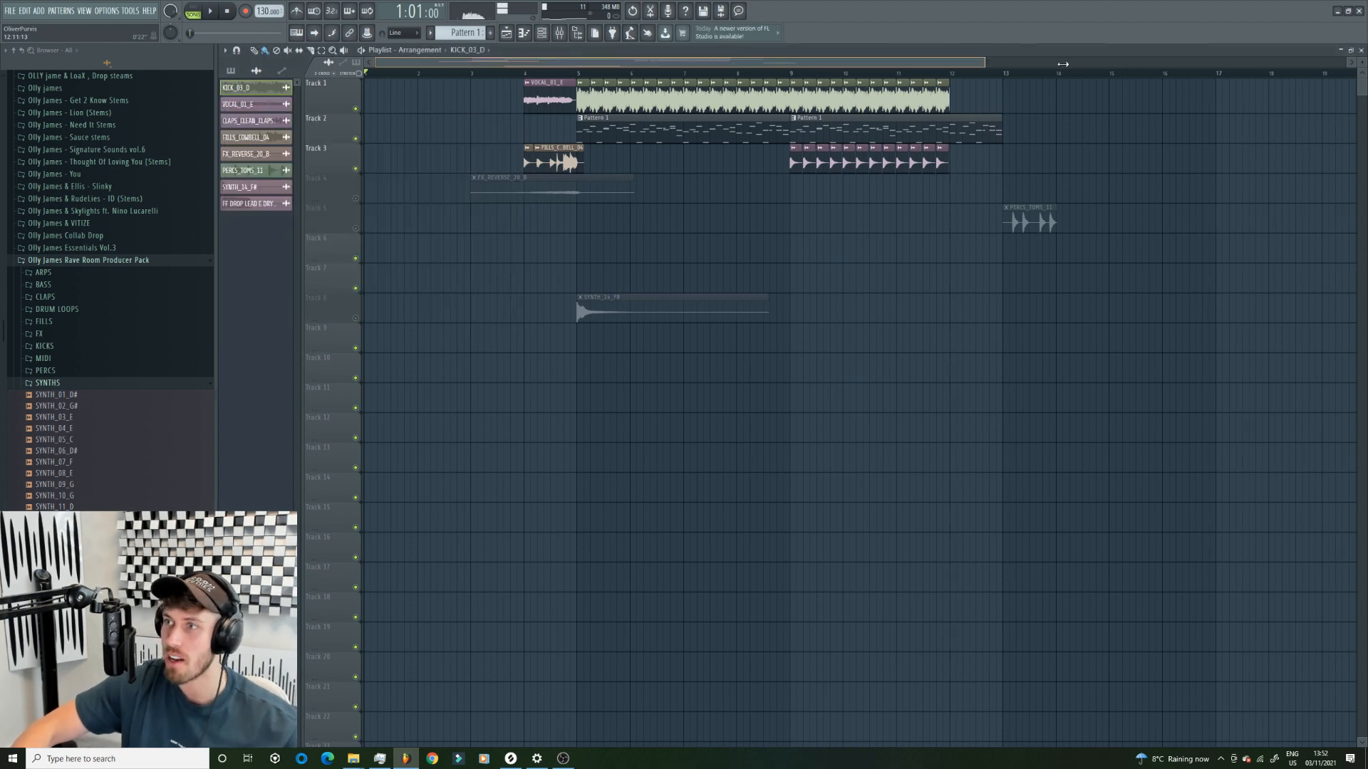
- Duplicate the kick clips on Track 1 and both Pattern 1 clips on Track 2 so the copies start at bar 13
{"action": "scroll", "coordinate": [950, 63], "scroll_direction": "down", "scroll_amount": 3}
{"action": "left_click_drag", "start_coordinate": [516, 102], "coordinate": [812, 141]}
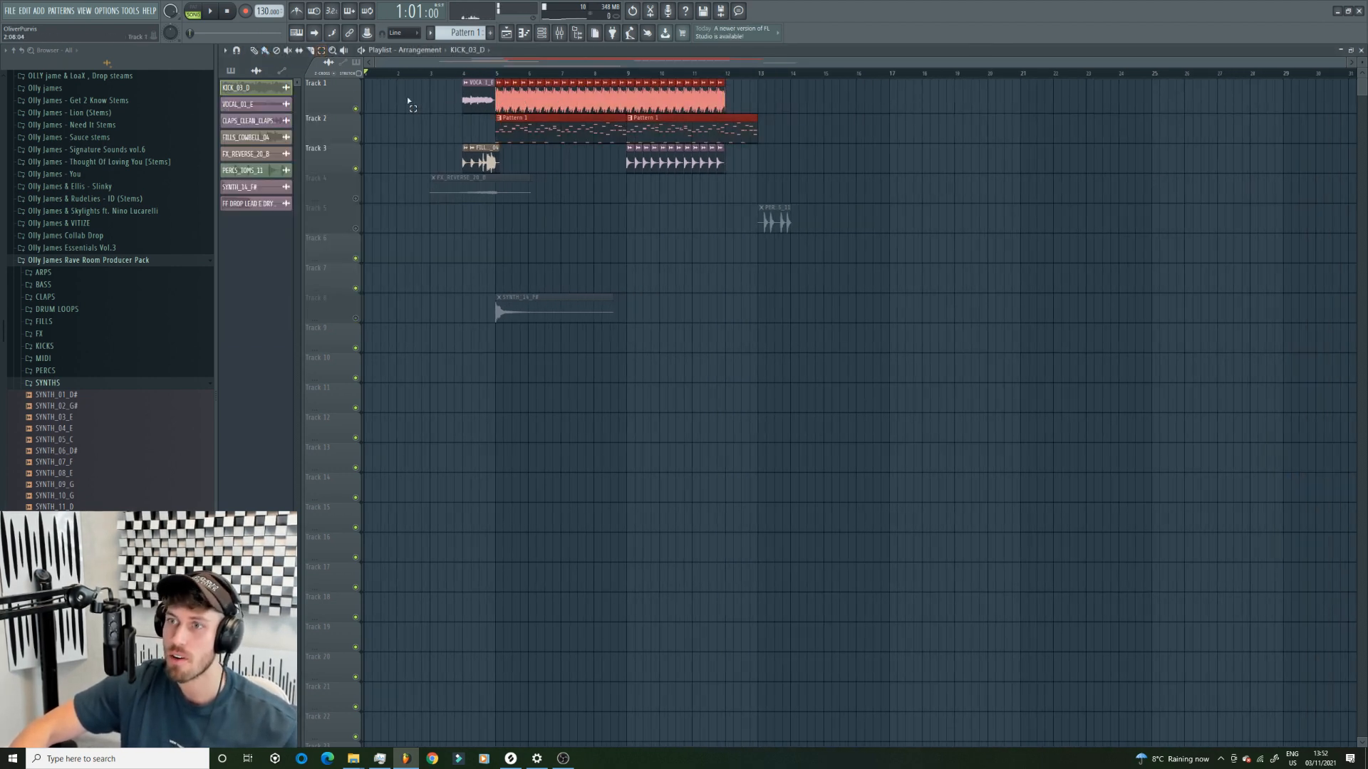
{"action": "left_click_drag", "start_coordinate": [557, 100], "coordinate": [817, 101]}
{"action": "left_click", "coordinate": [761, 208]}
{"action": "left_click", "coordinate": [793, 203]}
{"action": "left_click", "coordinate": [796, 220]}
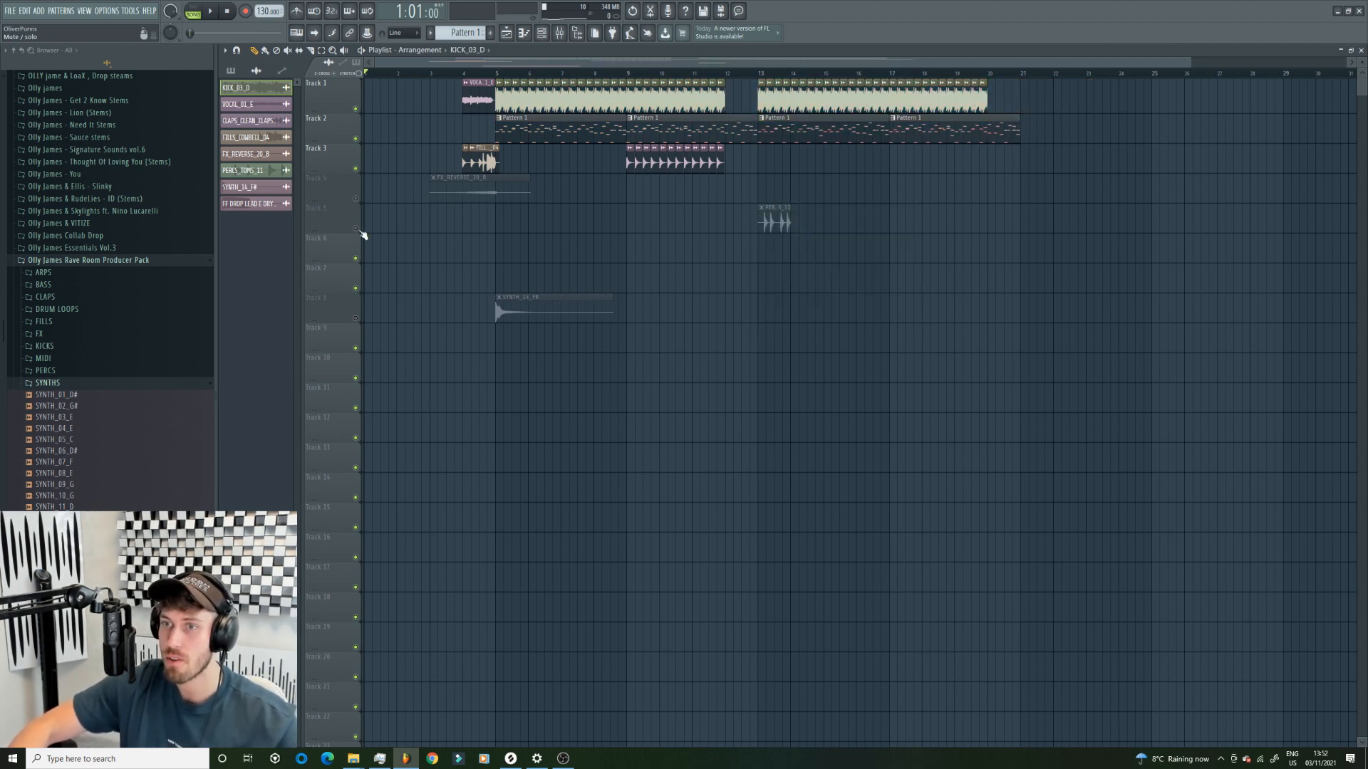
- Unmute the toms track, loop bar 13 and audition the PERCS_TOMS_11 clip with its sampler settings open
{"action": "key", "text": "space"}
{"action": "left_click_drag", "start_coordinate": [768, 73], "coordinate": [790, 74]}
{"action": "left_click", "coordinate": [760, 83]}
{"action": "left_click", "coordinate": [818, 220]}
{"action": "right_click", "coordinate": [820, 220]}
{"action": "left_click", "coordinate": [762, 216]}
{"action": "double_click", "coordinate": [763, 216]}
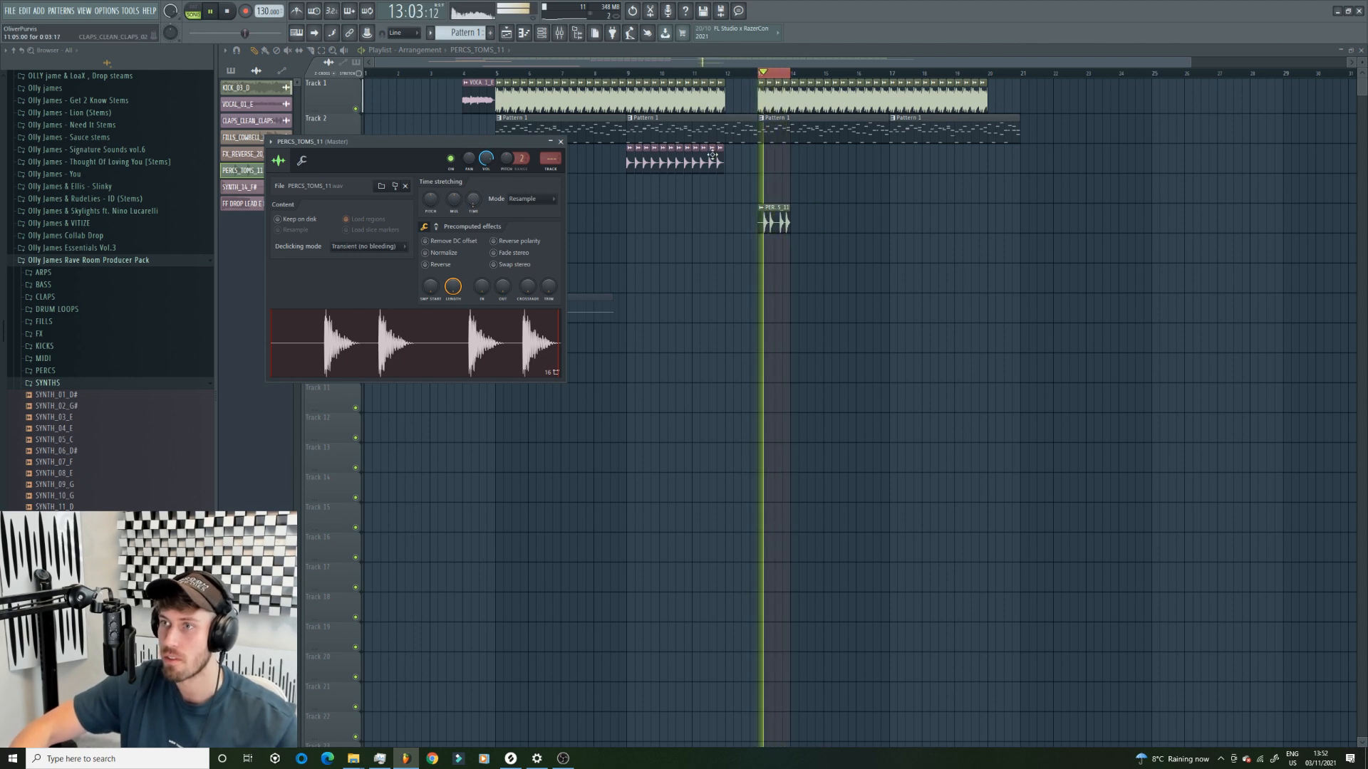
{"action": "key", "text": "space"}
- Repeat the toms clip along Track 5 from bar 14 up to bar 21 and clear the one-bar loop selection
{"action": "left_click", "coordinate": [793, 218]}
{"action": "left_click", "coordinate": [823, 217]}
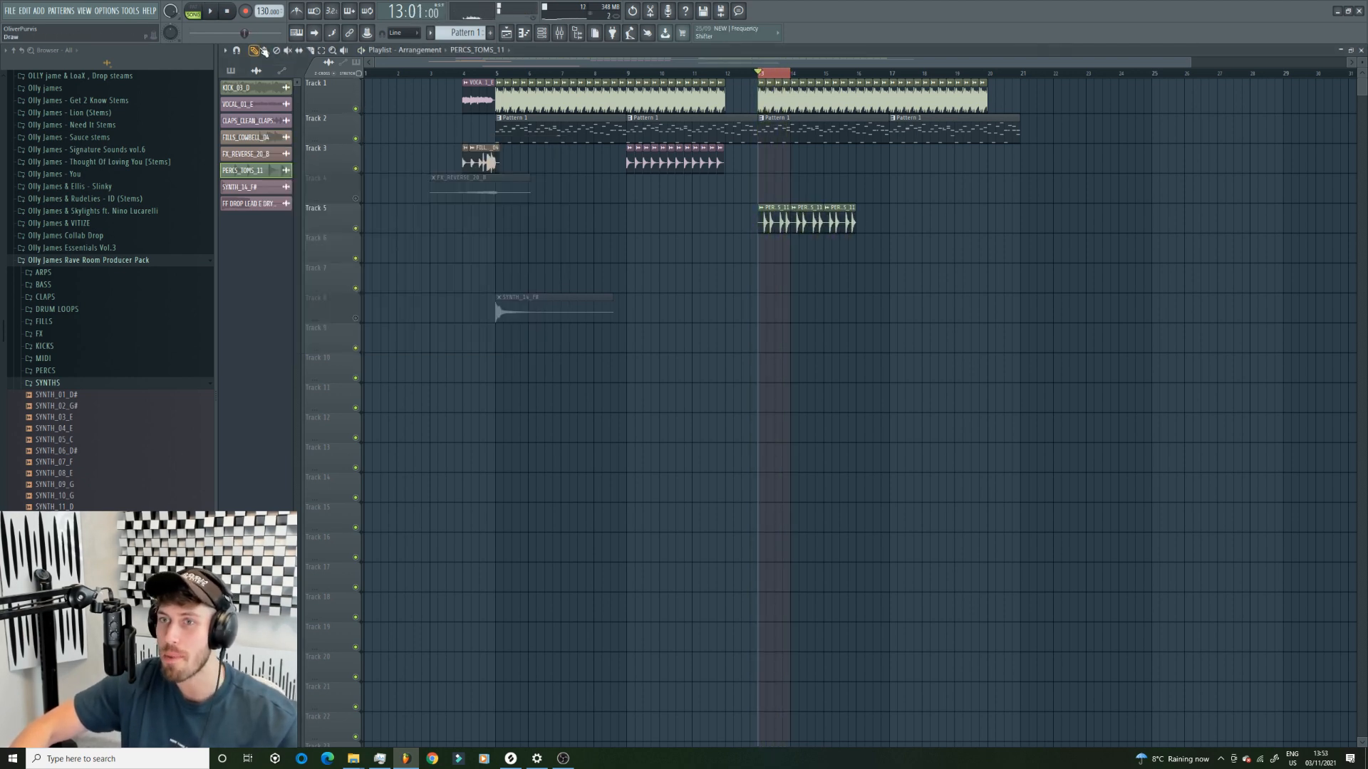
{"action": "left_click_drag", "start_coordinate": [863, 217], "coordinate": [1018, 235]}
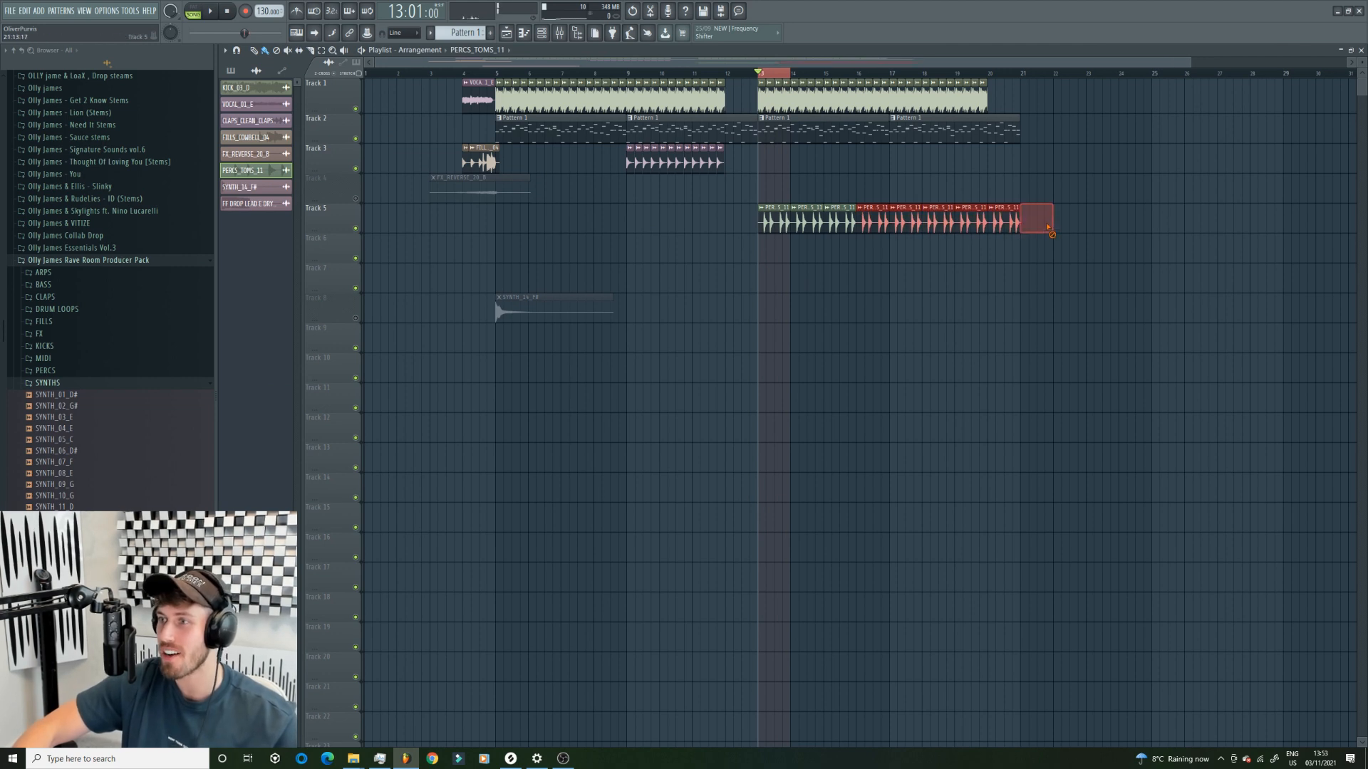
{"action": "left_click", "coordinate": [795, 75]}
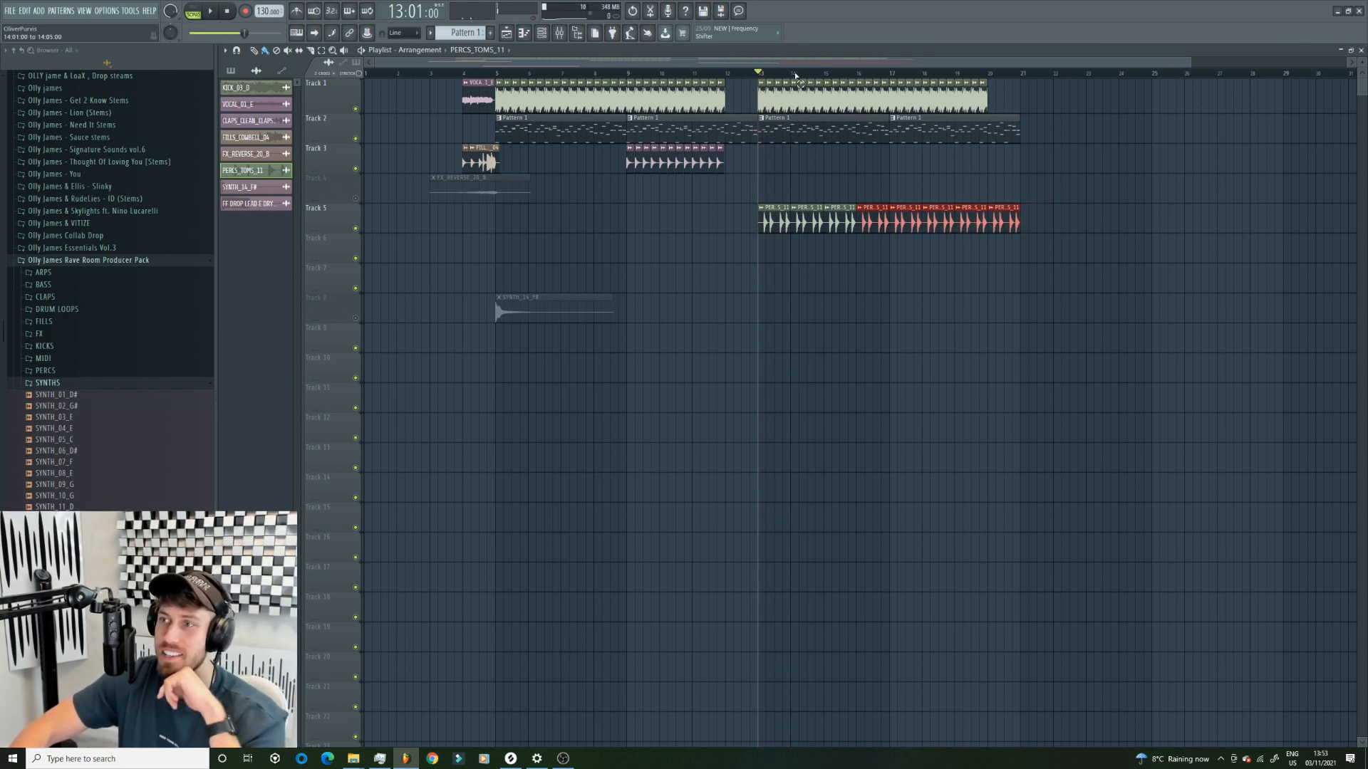
- Mute Track 2 and set the PERCS_TOMS_11 volume to about -8.5 dB while auditioning the kicks and toms around bar 13
{"action": "double_click", "coordinate": [849, 221]}
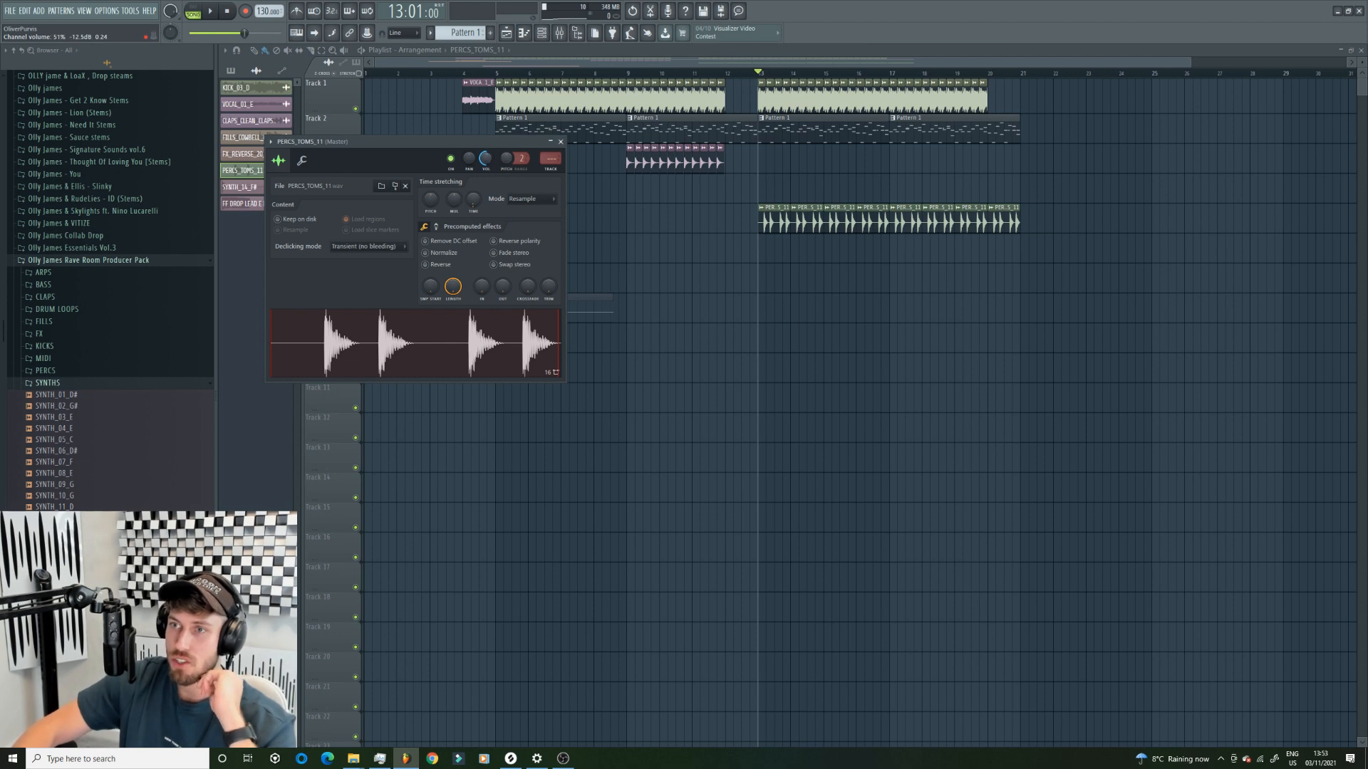
{"action": "left_click", "coordinate": [355, 138]}
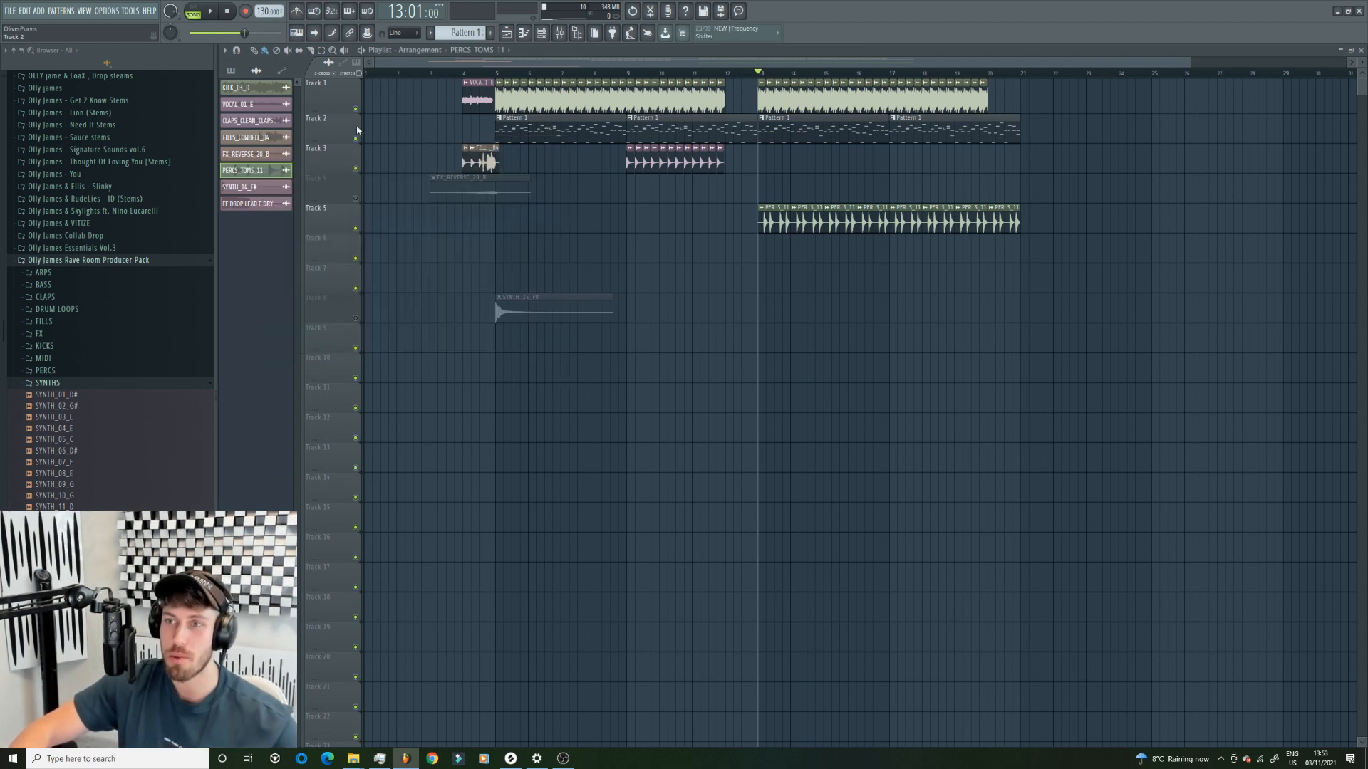
{"action": "key", "text": "space"}
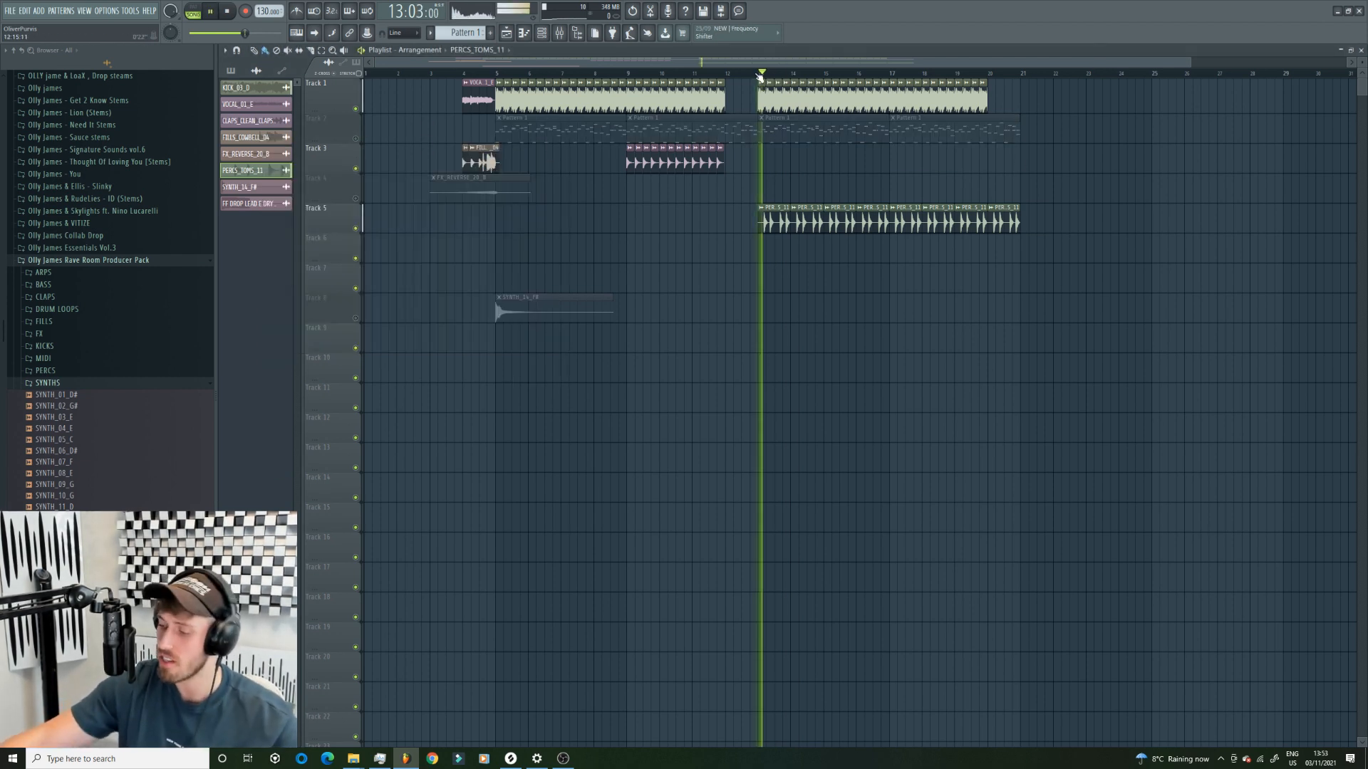
{"action": "key", "text": "space"}
{"action": "double_click", "coordinate": [790, 223]}
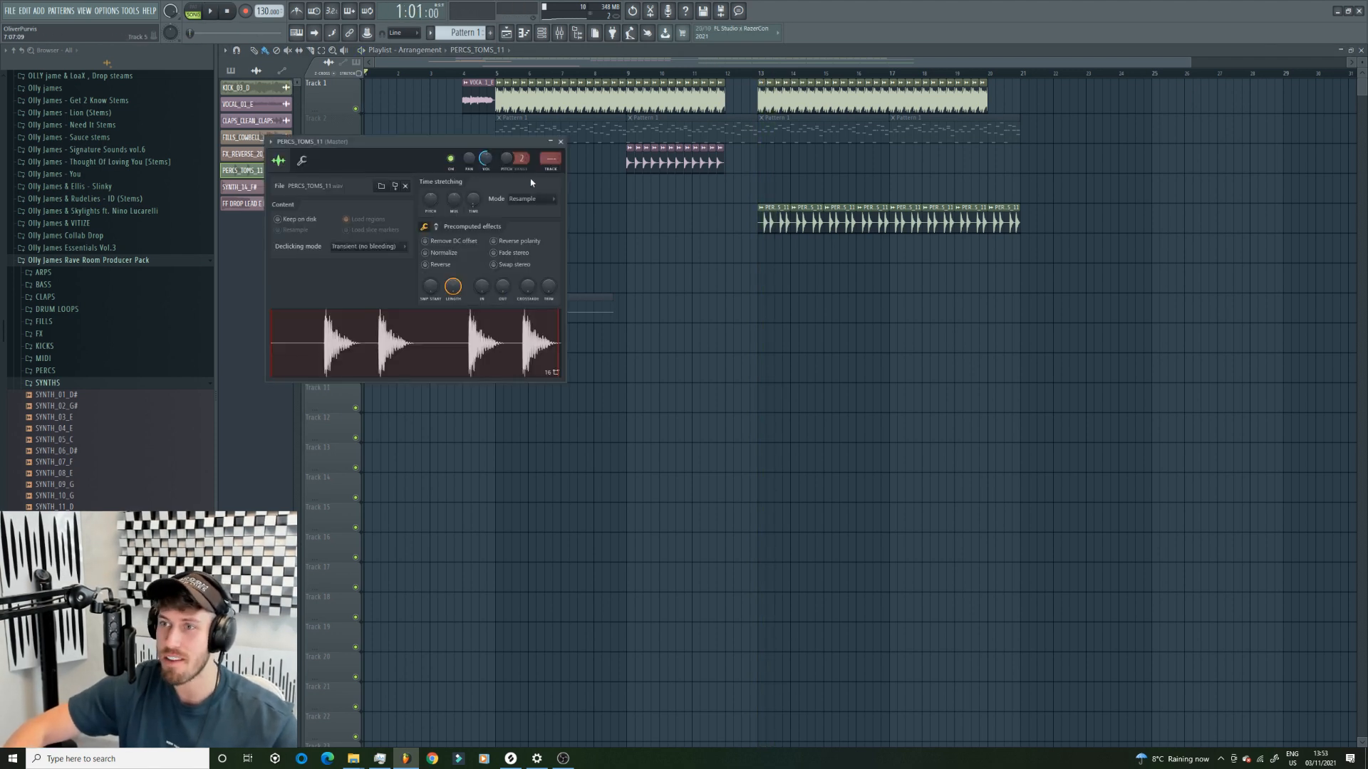
{"action": "left_click", "coordinate": [753, 74]}
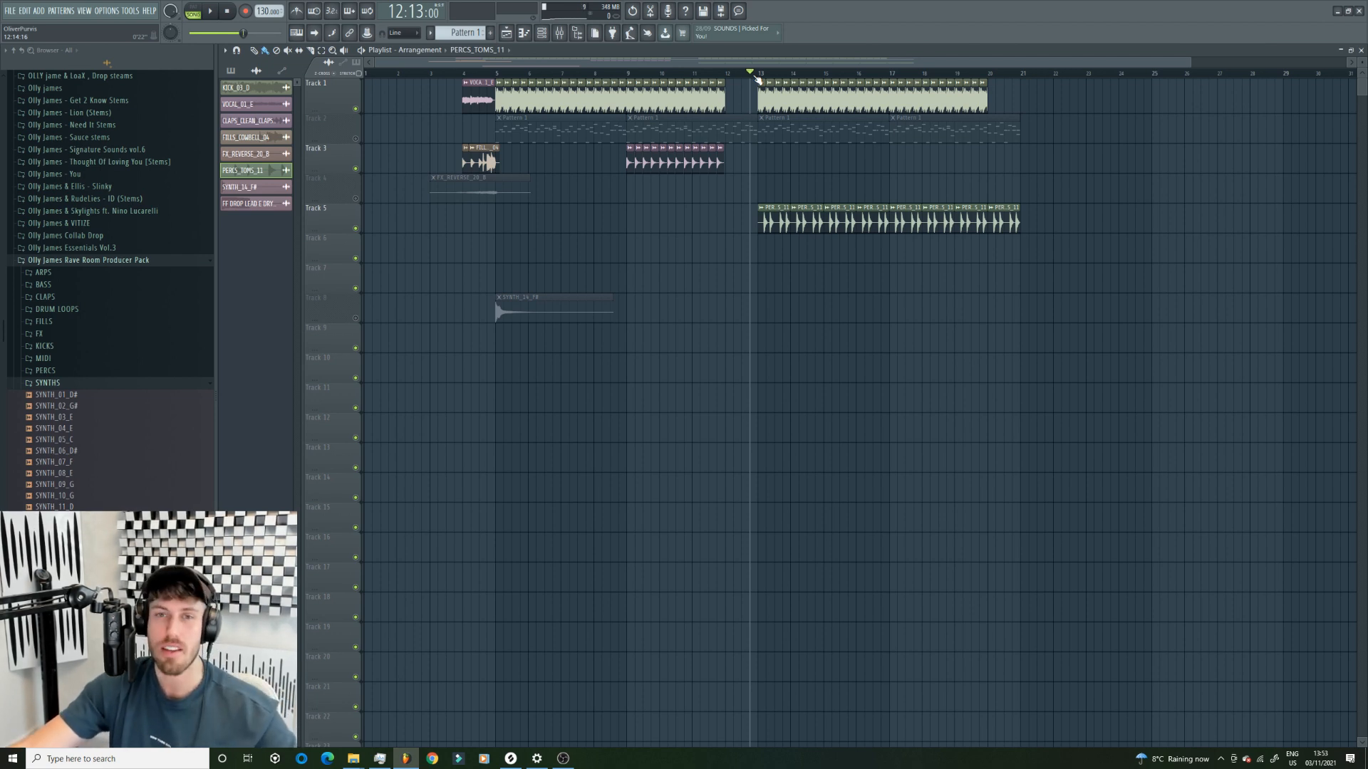
{"action": "key", "text": "space"}
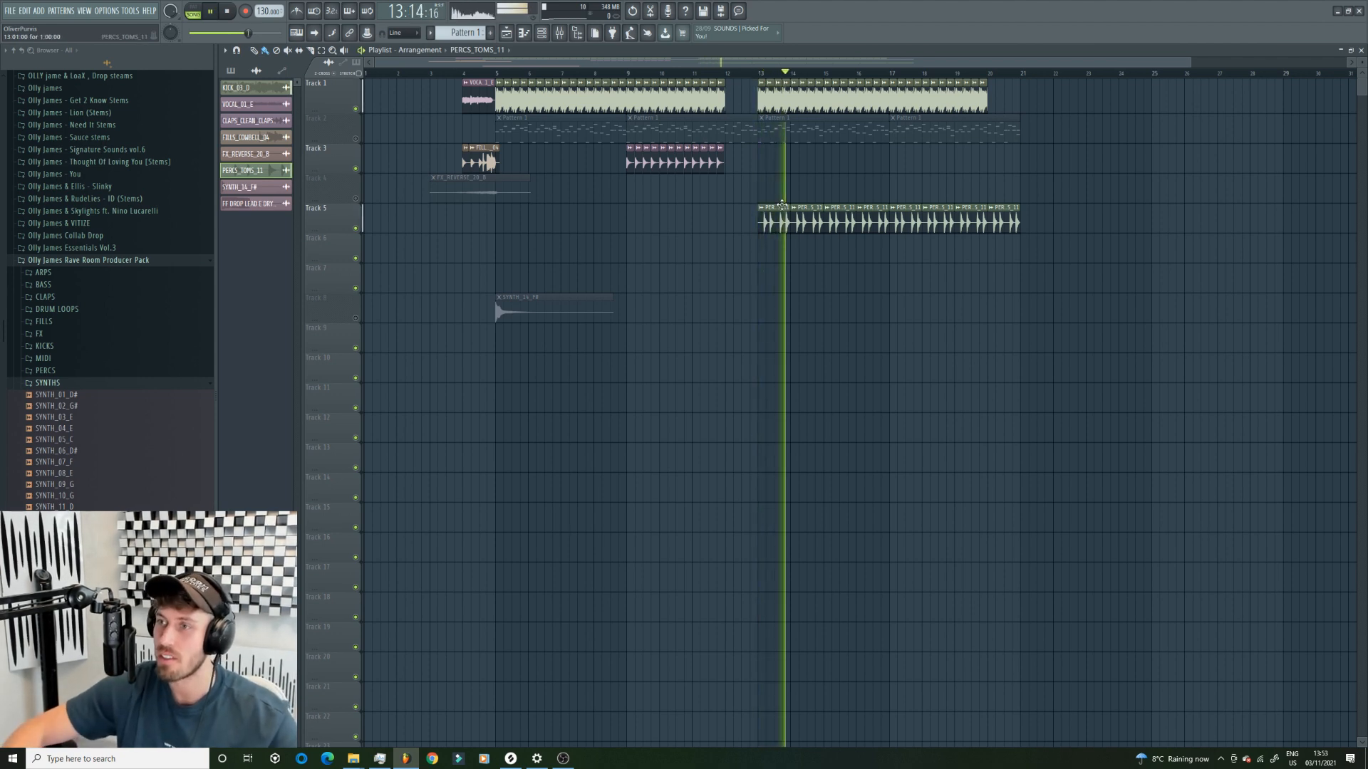
{"action": "double_click", "coordinate": [768, 213]}
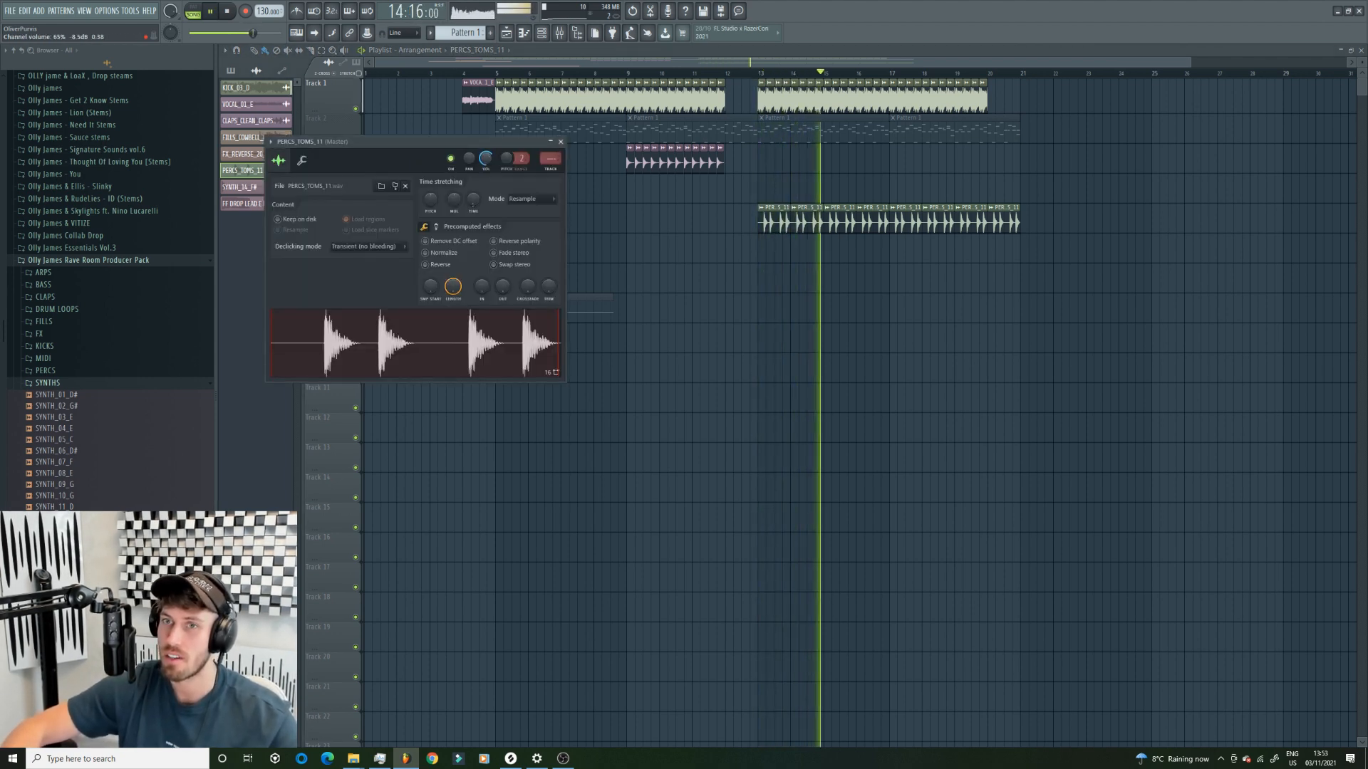
{"action": "key", "text": "space"}
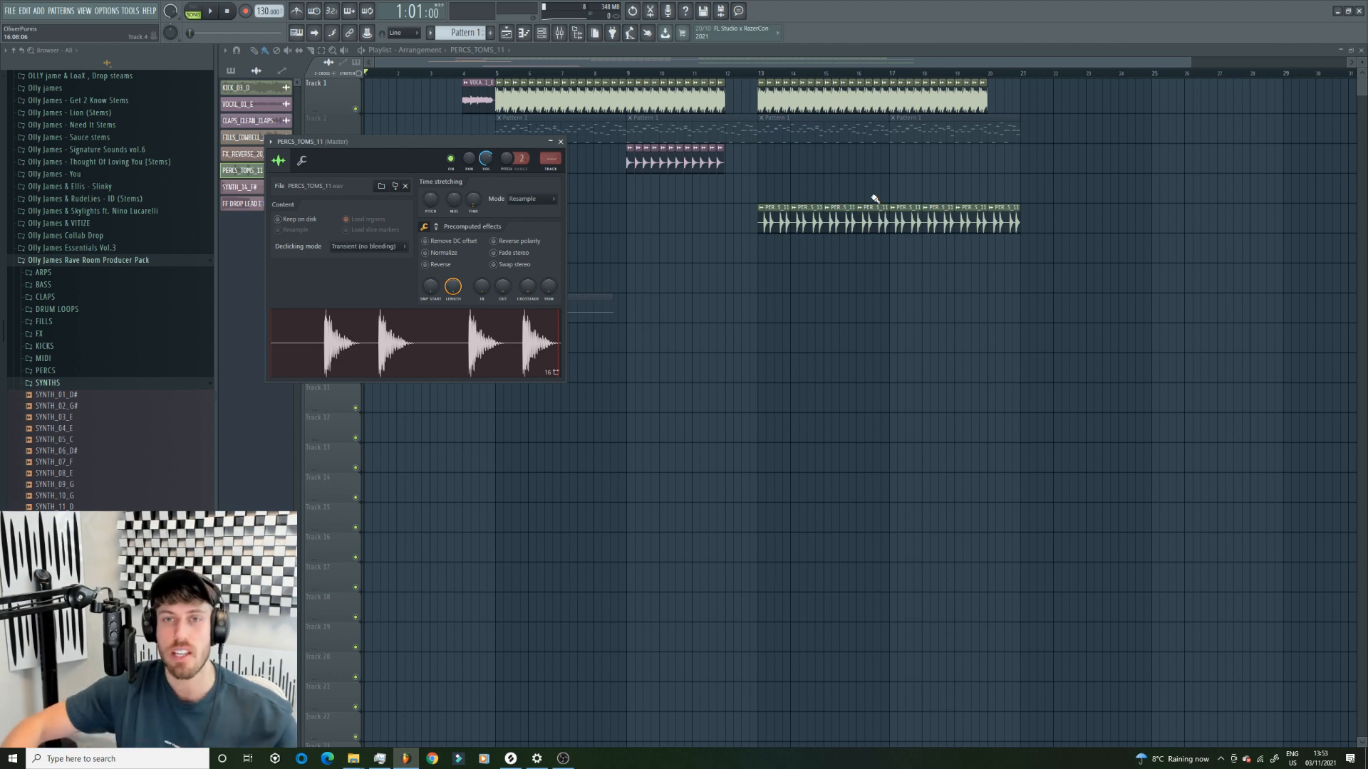
- Unmute Track 2 and play the arrangement from bar 4
{"action": "key", "text": "Escape"}
{"action": "left_click", "coordinate": [470, 73]}
{"action": "key", "text": "space"}
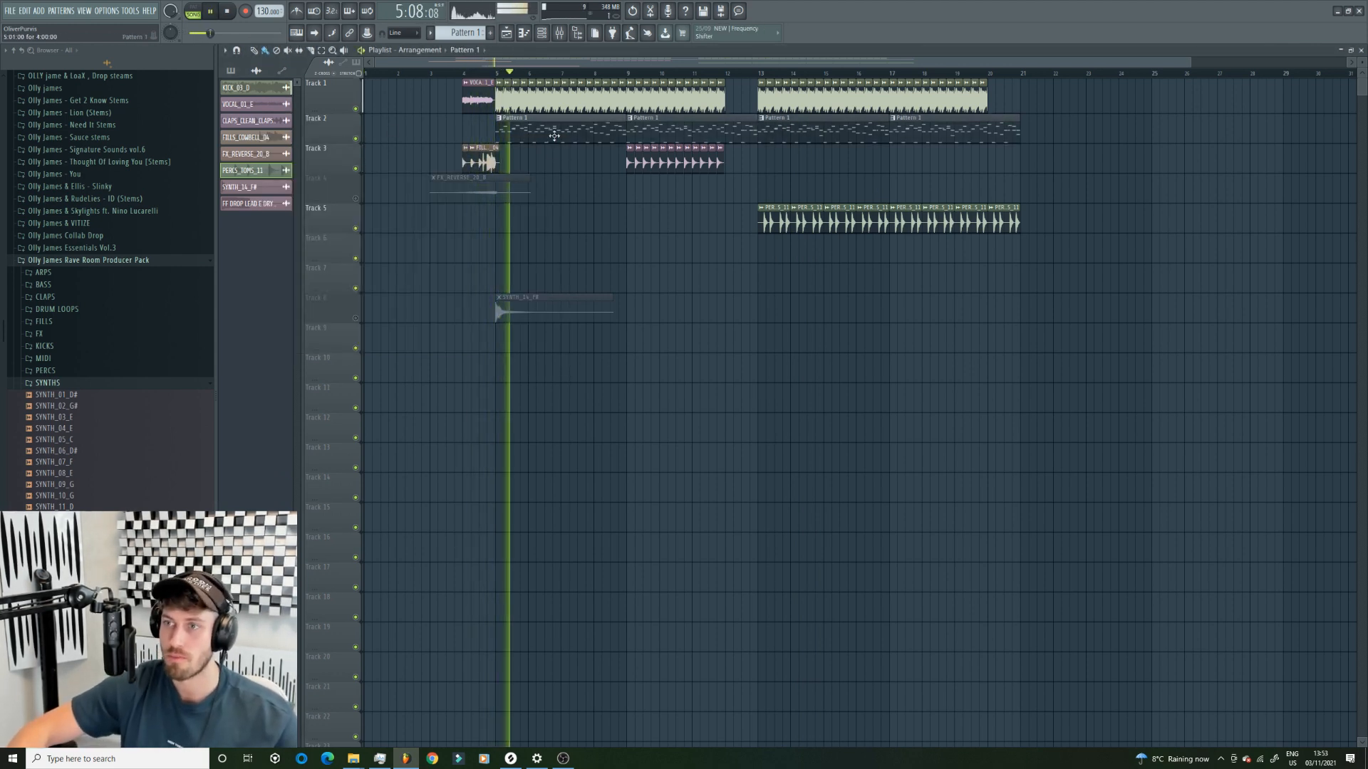
- Add Fruity Blood Overdrive to slot 2 of the FF DROP LEAD E DRY mixer track and turn up its preamp
{"action": "key", "text": "F7"}
{"action": "key", "text": "F6"}
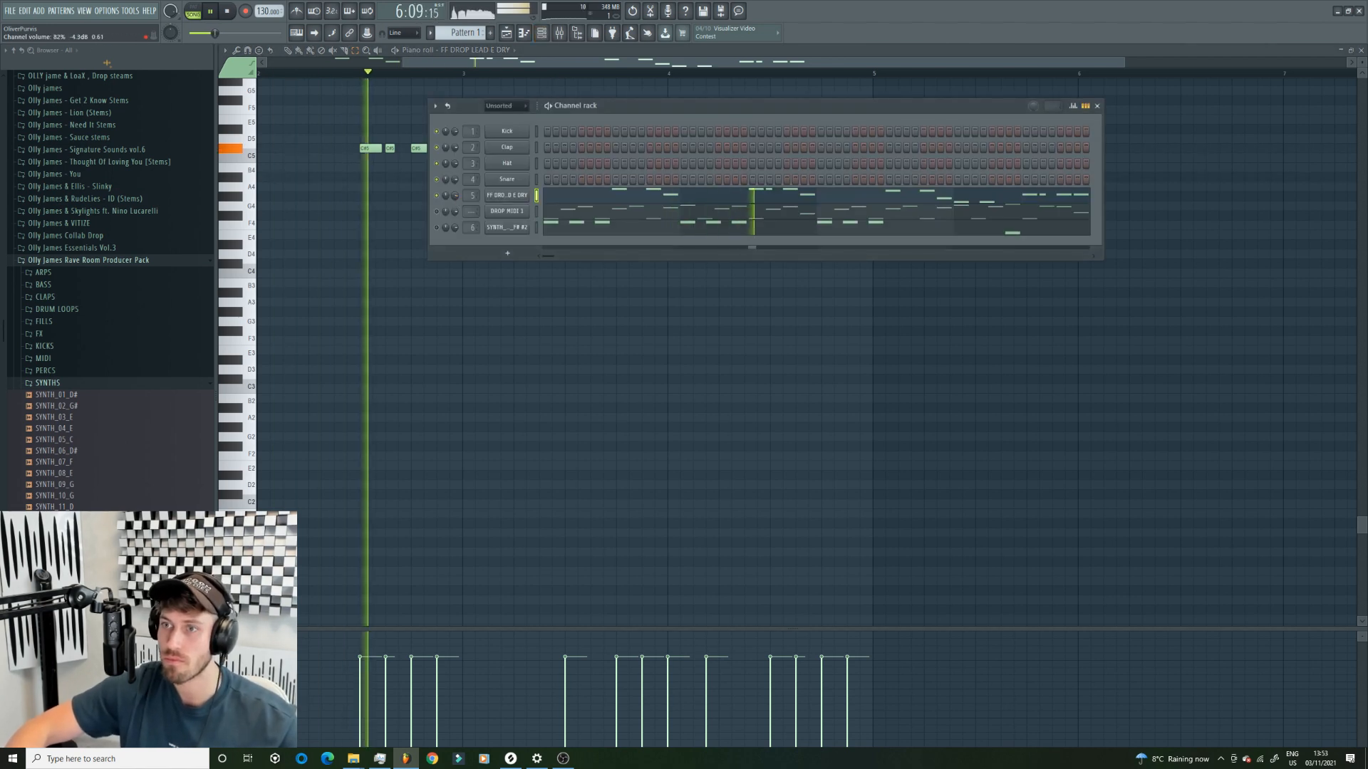
{"action": "left_click", "coordinate": [562, 36]}
{"action": "key", "text": "space"}
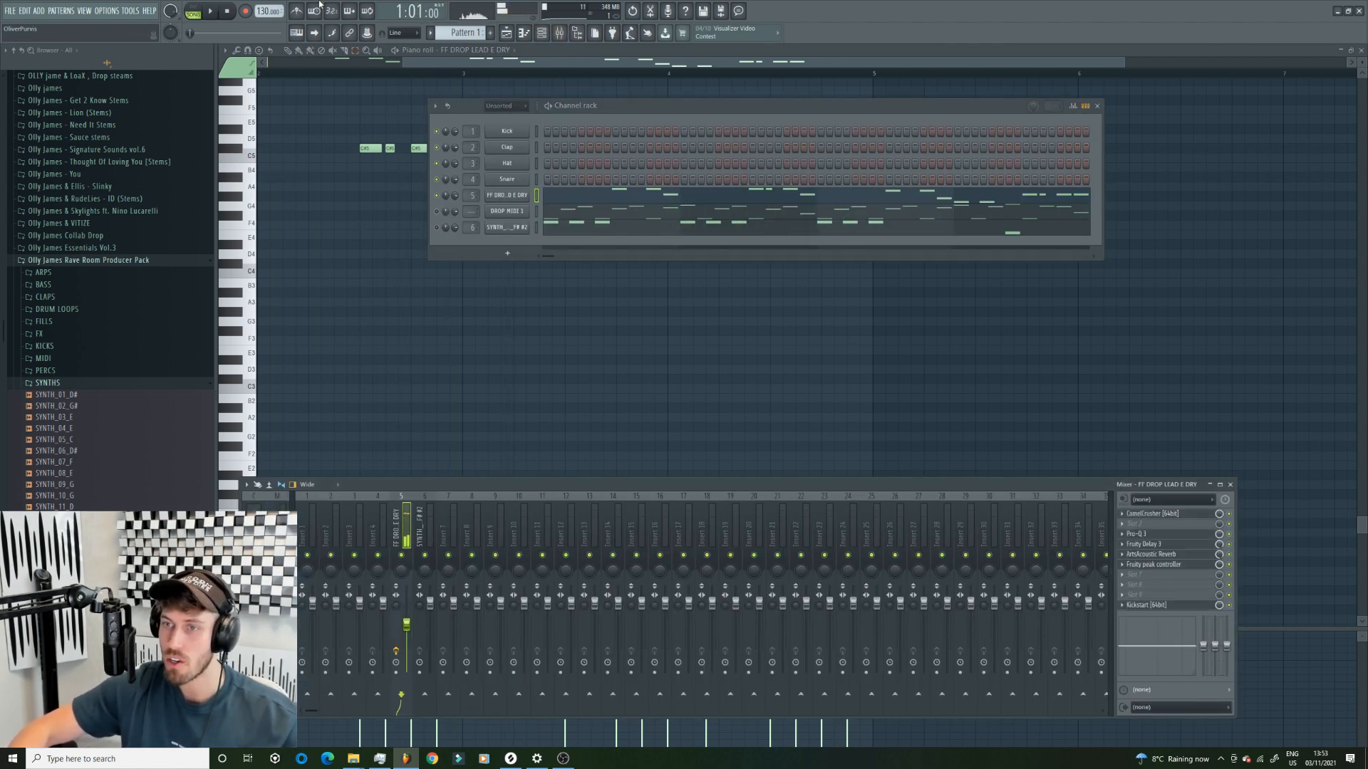
{"action": "left_click", "coordinate": [1139, 524]}
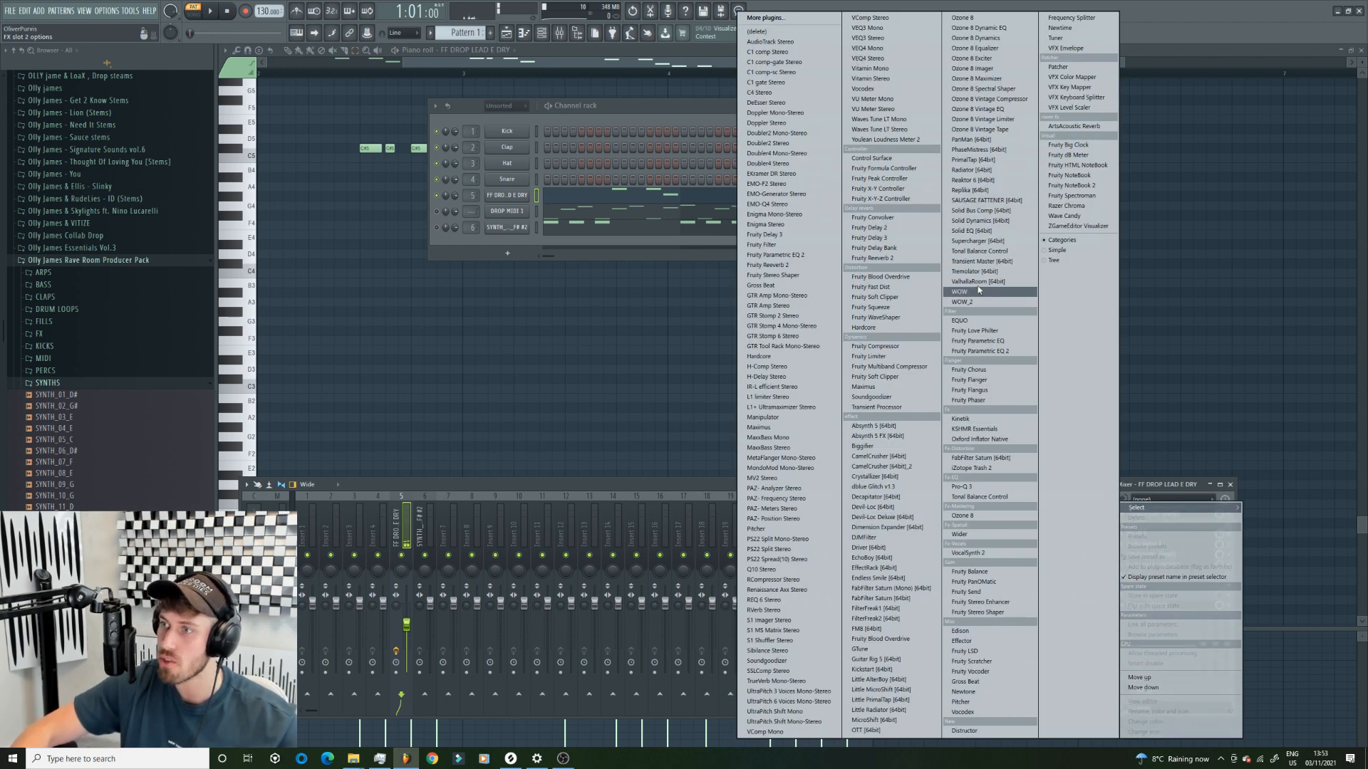
{"action": "left_click", "coordinate": [901, 280]}
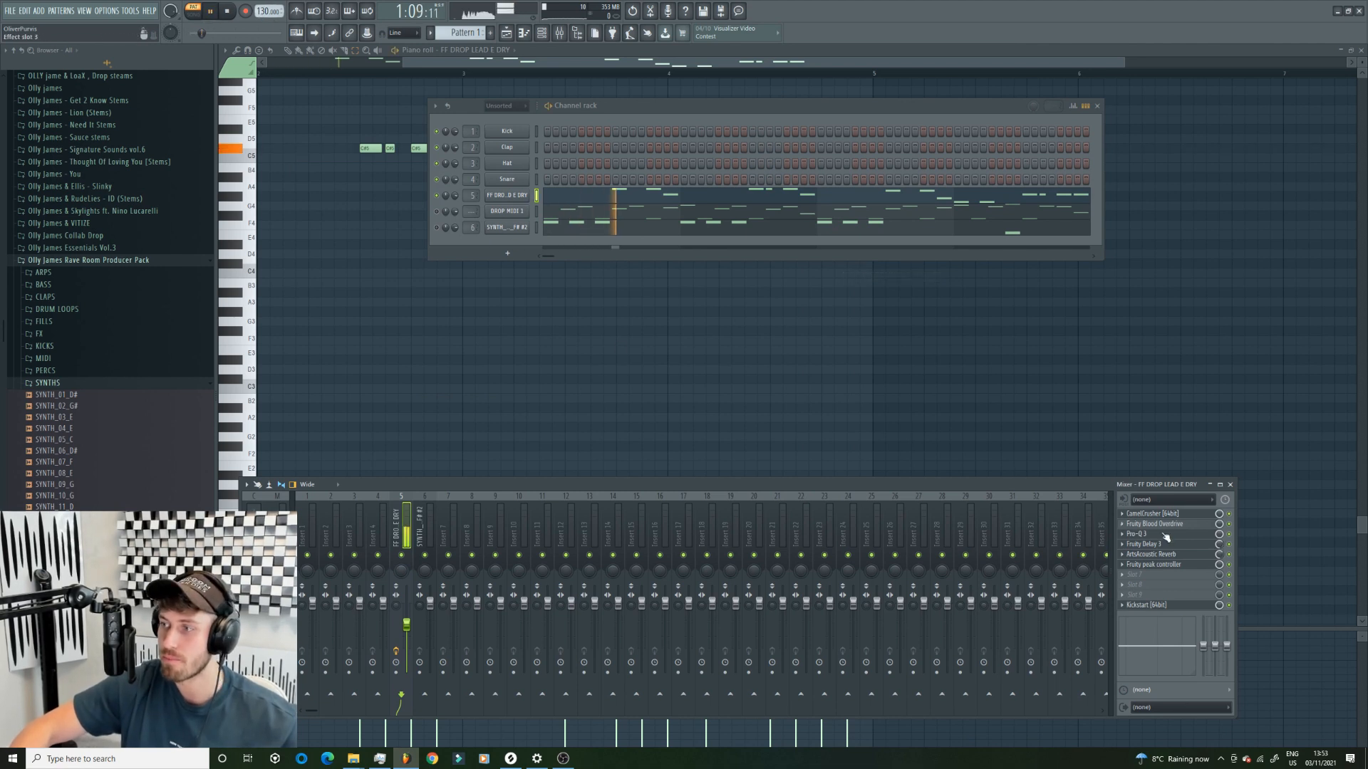
{"action": "left_click_drag", "start_coordinate": [404, 222], "coordinate": [403, 201]}
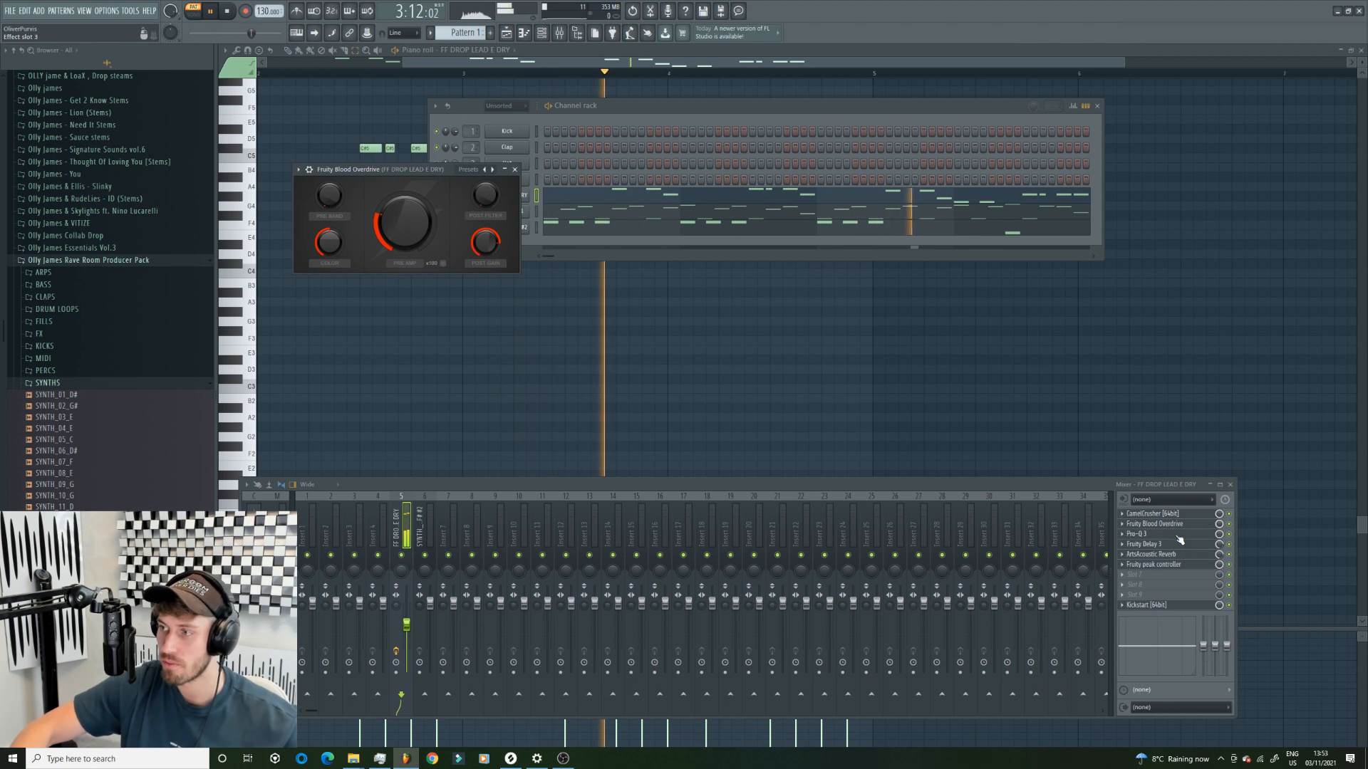
- Boost the high shelf in the lead's Pro-Q 3 and adjust the peak amount in its Fruity peak controller
{"action": "left_click", "coordinate": [1180, 535]}
{"action": "left_click_drag", "start_coordinate": [714, 306], "coordinate": [730, 293]}
{"action": "key", "text": "space"}
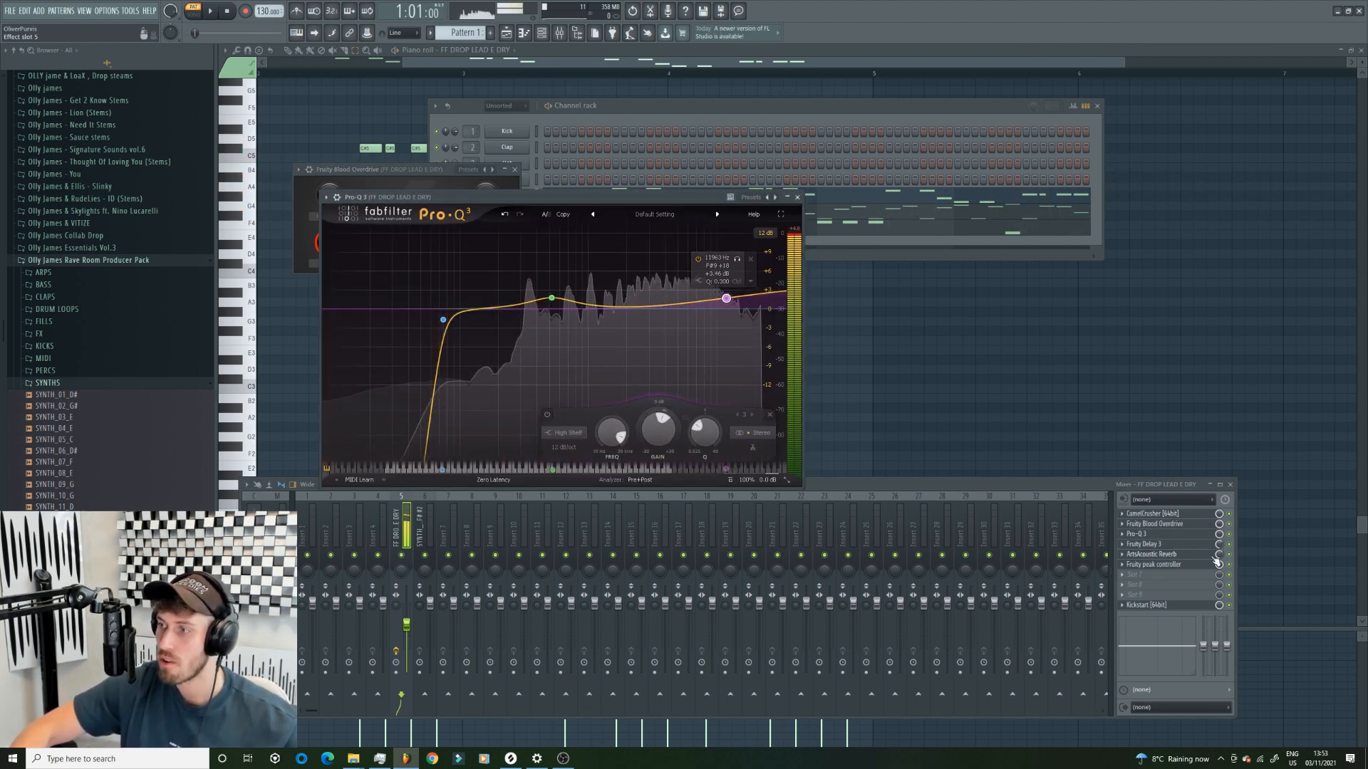
{"action": "left_click", "coordinate": [1179, 566]}
{"action": "key", "text": "space"}
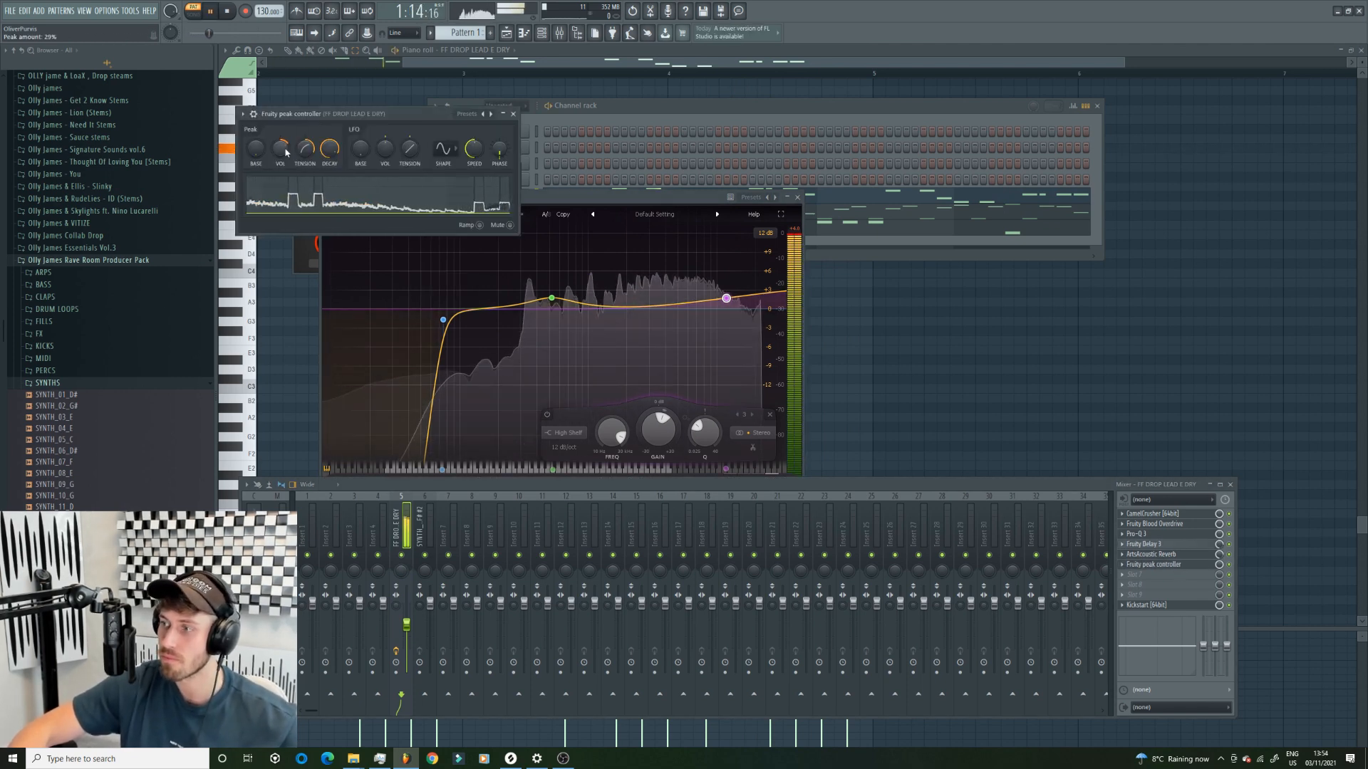
{"action": "left_click", "coordinate": [1168, 555]}
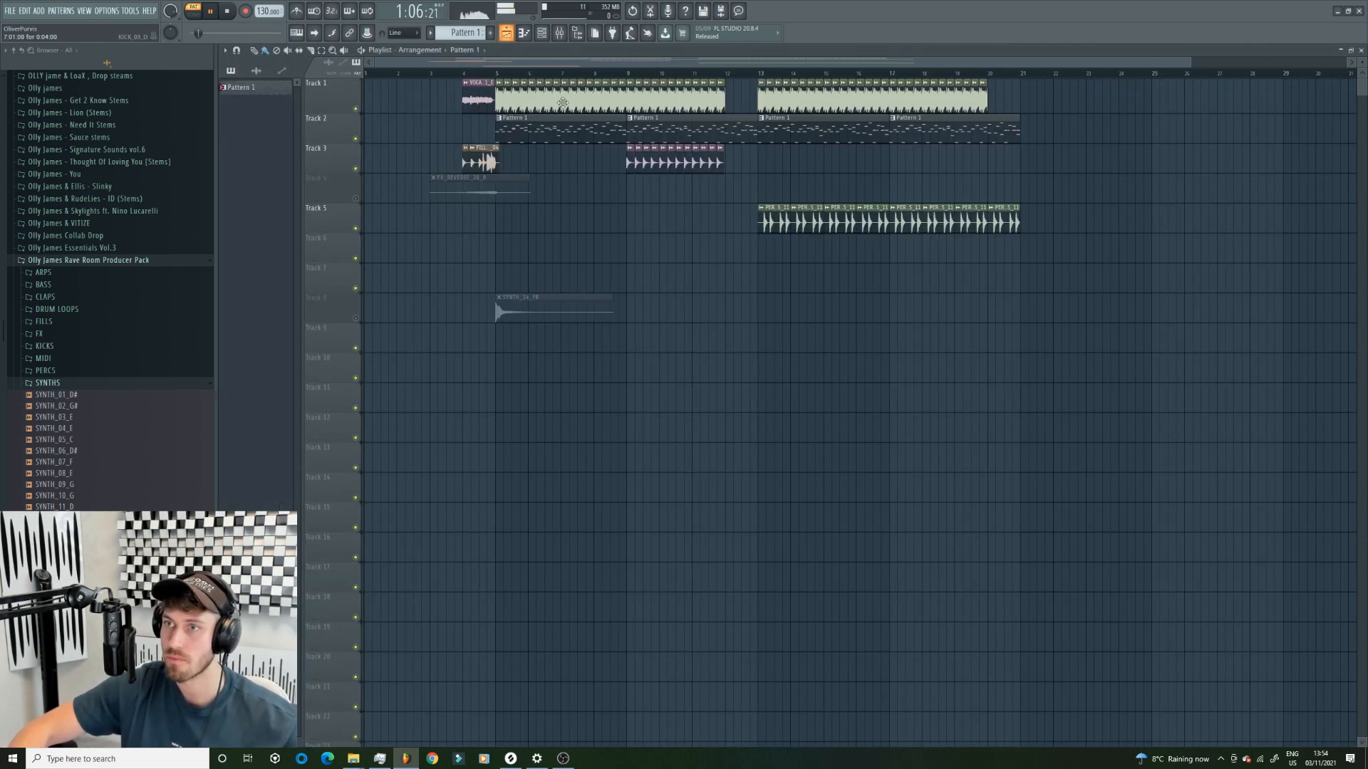
- Play the drop from bar 5 and lower the volume of the claps sample
{"action": "left_click", "coordinate": [497, 72]}
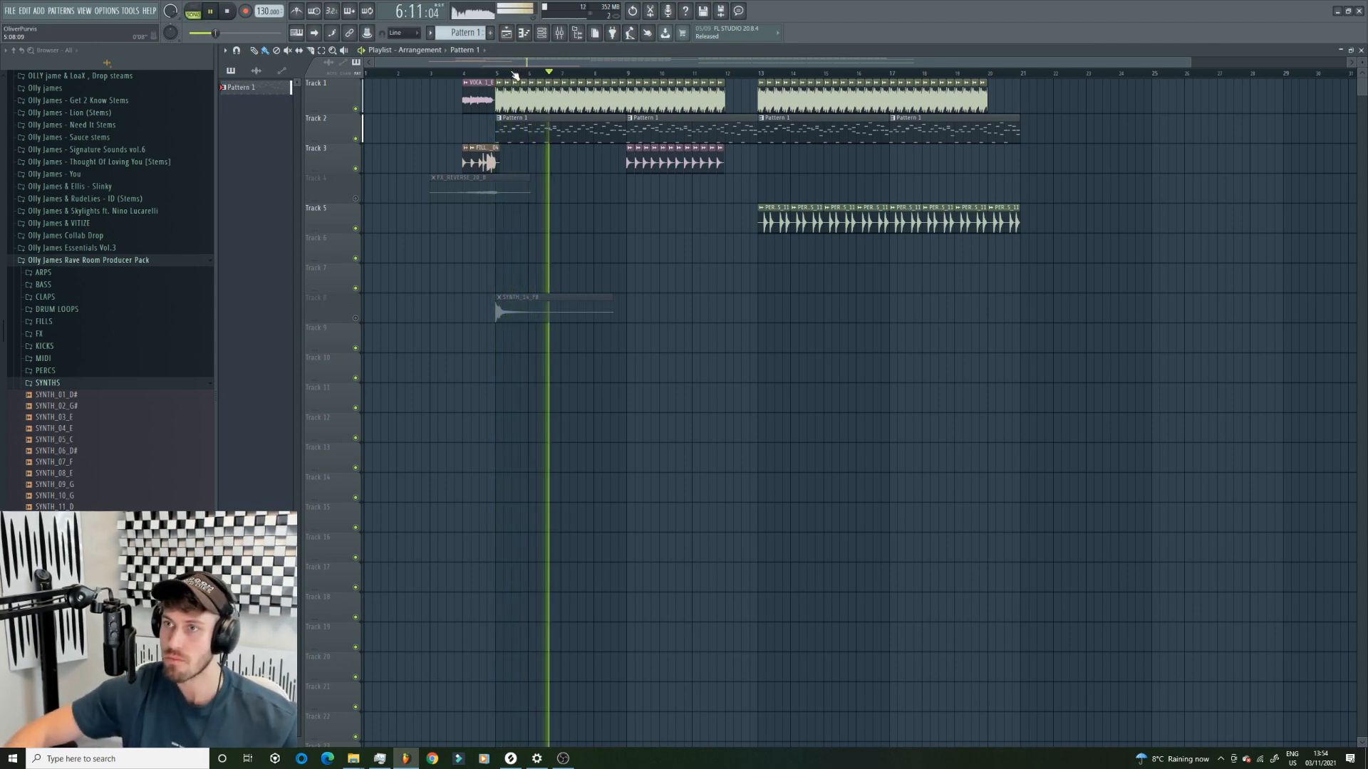
{"action": "key", "text": "F9"}
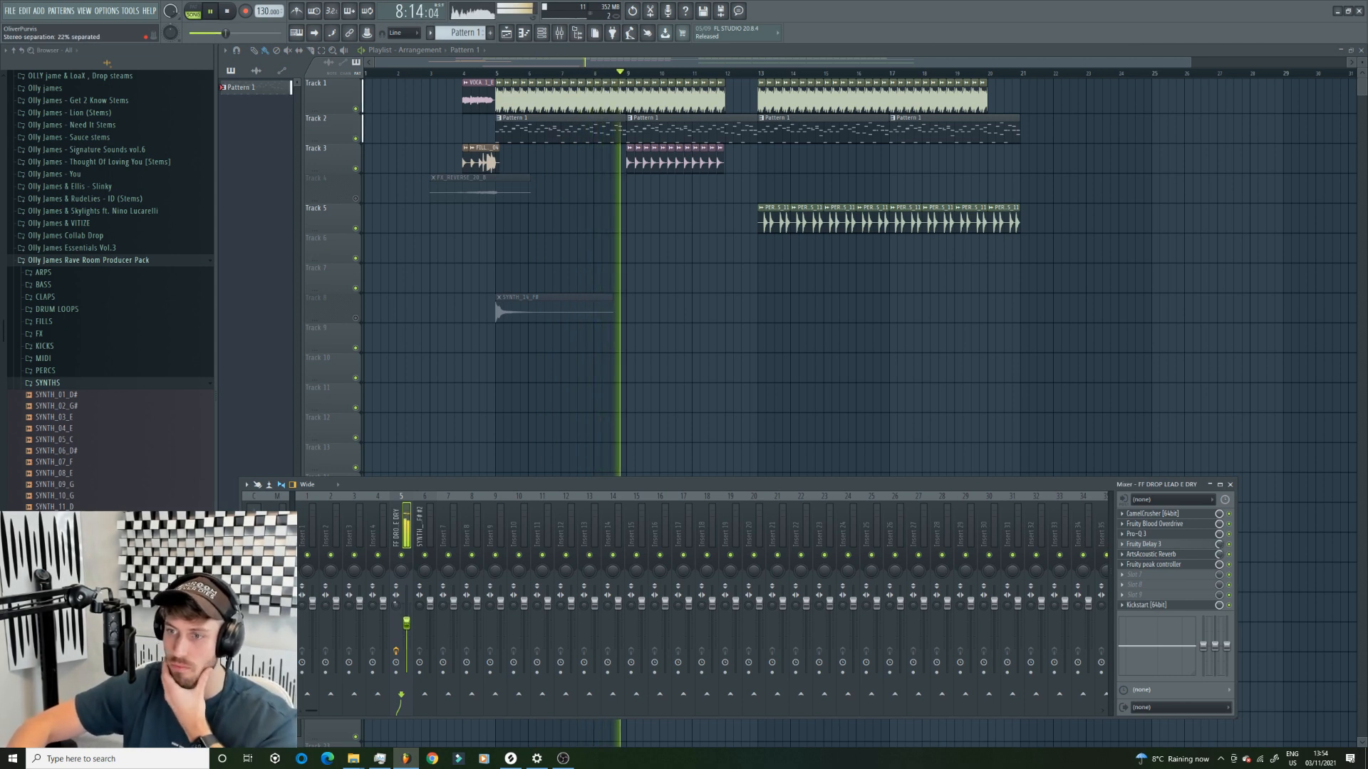
{"action": "double_click", "coordinate": [687, 161]}
{"action": "left_click_drag", "start_coordinate": [444, 117], "coordinate": [445, 131]}
{"action": "left_click", "coordinate": [518, 100]}
- Repeat the claps along Track 3 from bar 13 to bar 20, setting the claps volume to 70% and the toms volume to 65%
{"action": "mouse_move", "coordinate": [757, 162]}
{"action": "left_mouse_down"}
{"action": "mouse_move", "coordinate": [1018, 171]}
{"action": "mouse_move", "coordinate": [989, 168]}
{"action": "left_mouse_up"}
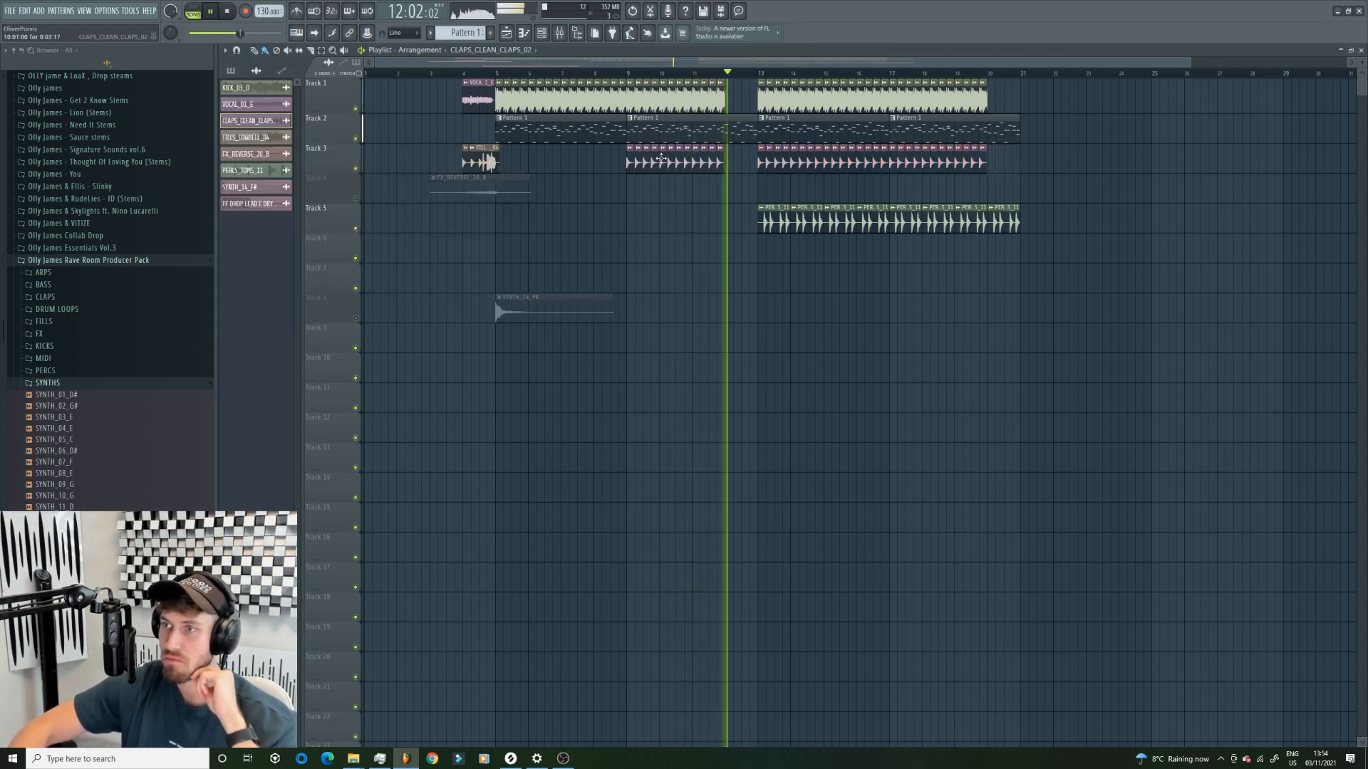
{"action": "left_click", "coordinate": [249, 120]}
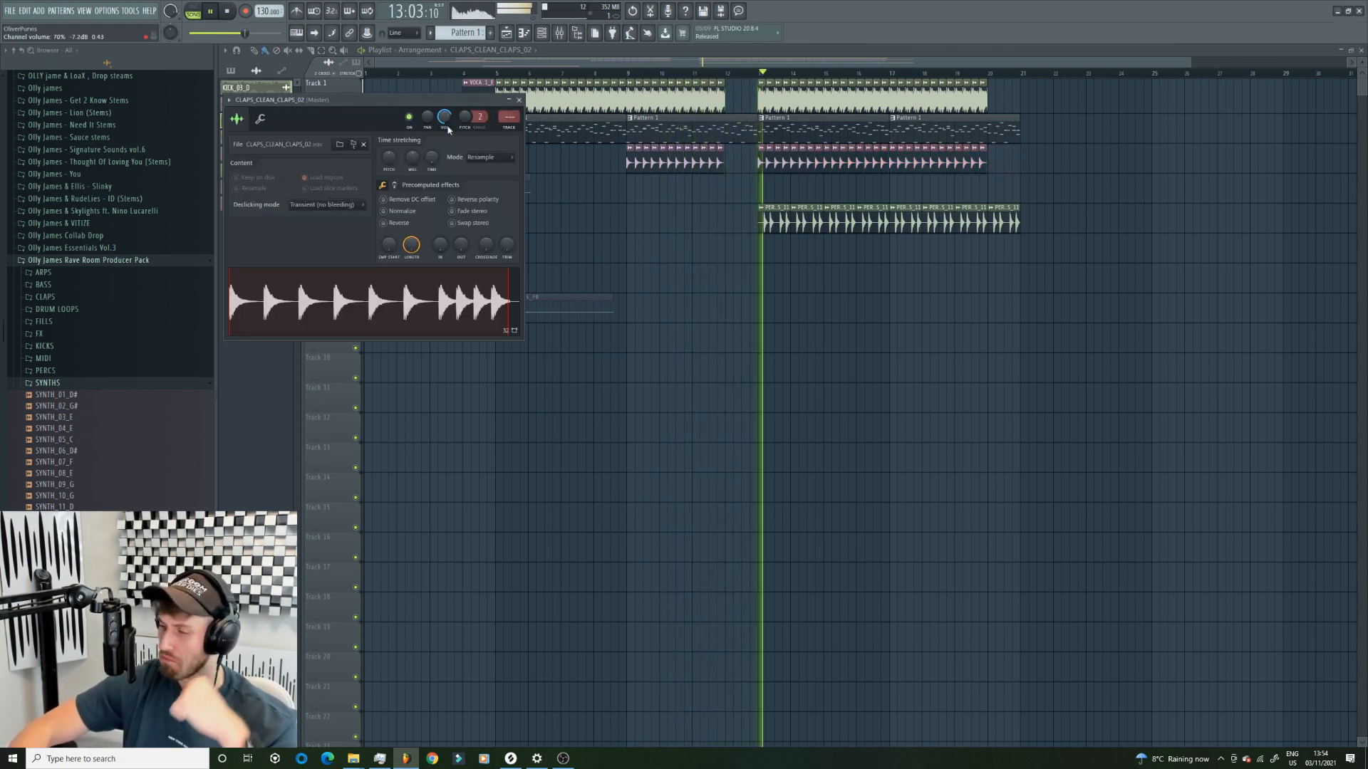
{"action": "left_click", "coordinate": [242, 171]}
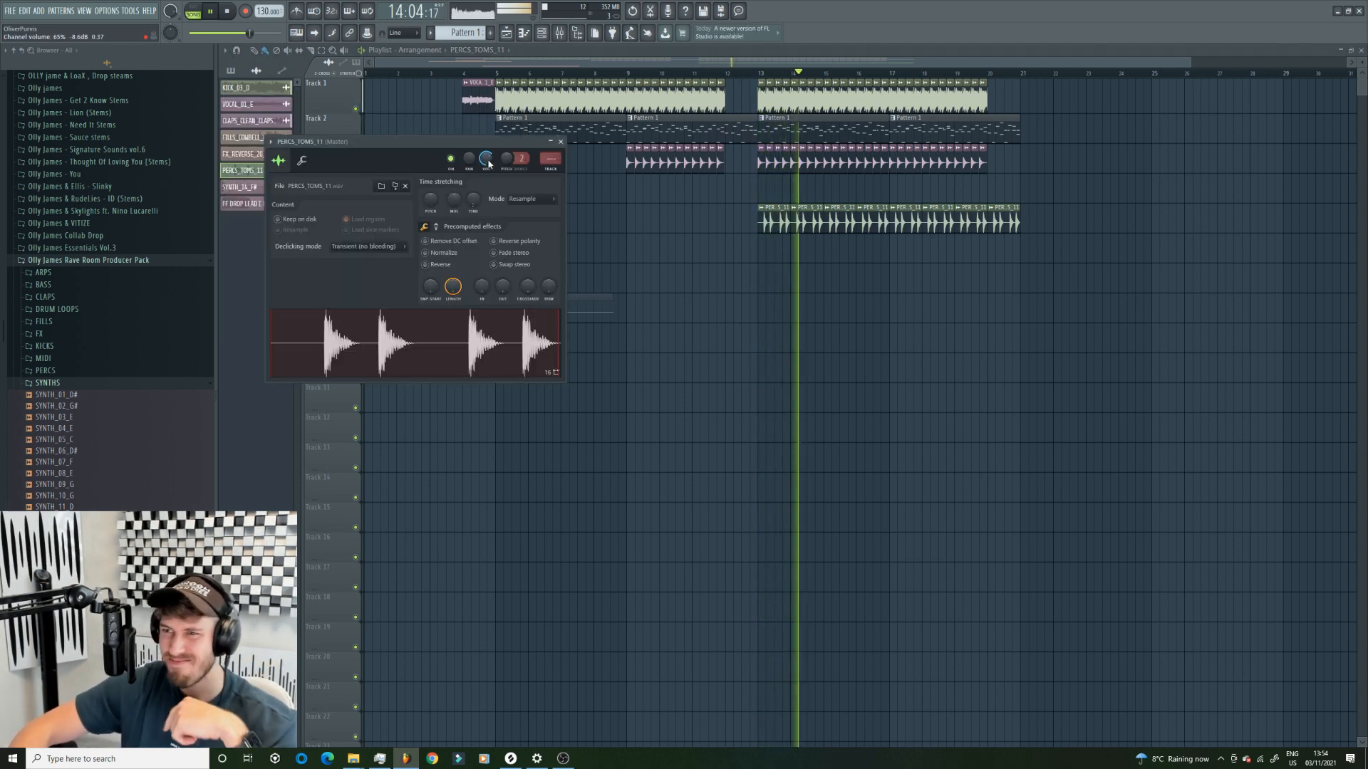
- Shorten the toms clip to half a bar, repeat it along Track 5 from bar 13 to bar 20, and play from bar 4
{"action": "left_click", "coordinate": [394, 63]}
{"action": "scroll", "coordinate": [394, 62], "scroll_direction": "up", "scroll_amount": 3}
{"action": "left_click_drag", "start_coordinate": [442, 221], "coordinate": [759, 220]}
{"action": "left_click_drag", "start_coordinate": [688, 67], "coordinate": [470, 71]}
{"action": "key", "text": "space"}
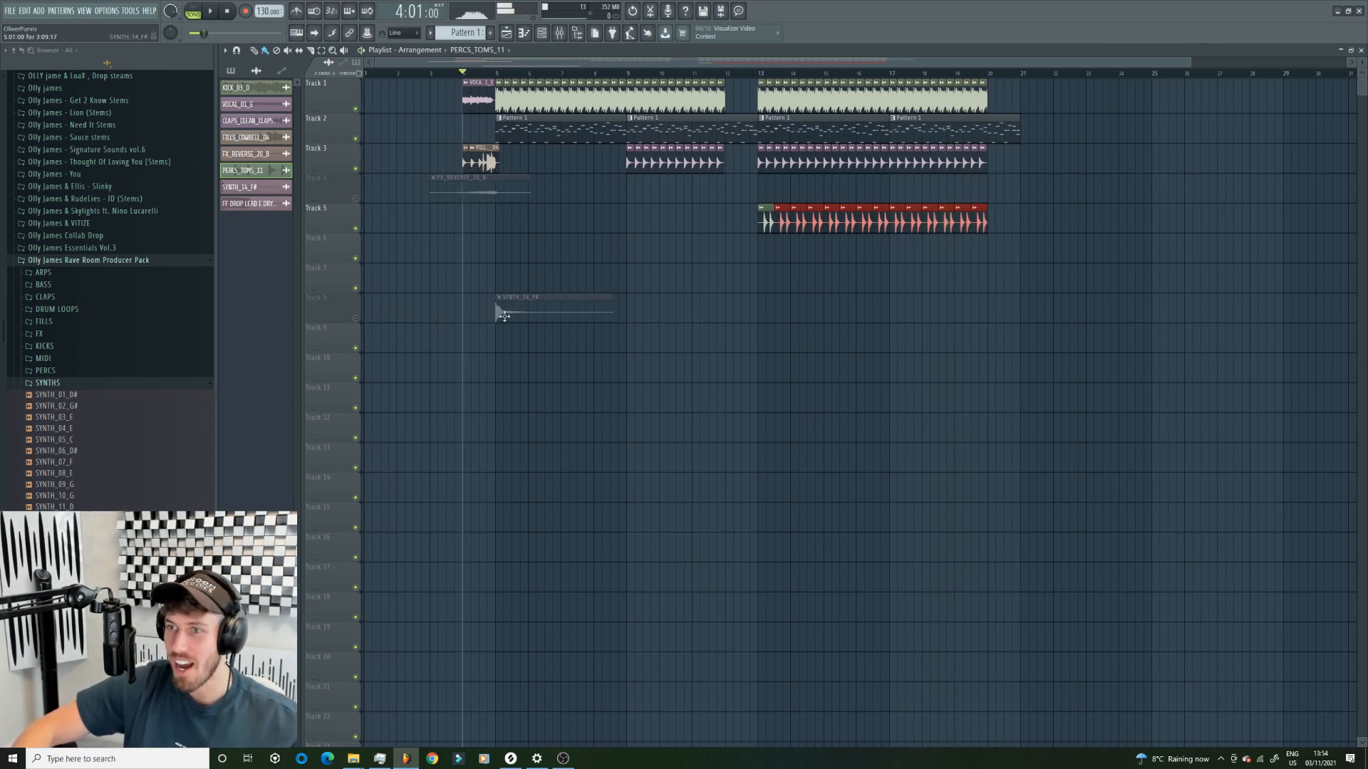
- Copy the FF DROP LEAD E DRY mixer track state with its effects chain onto the SYNTH_14_F# #2 mixer track
{"action": "double_click", "coordinate": [549, 131]}
{"action": "left_click", "coordinate": [543, 33]}
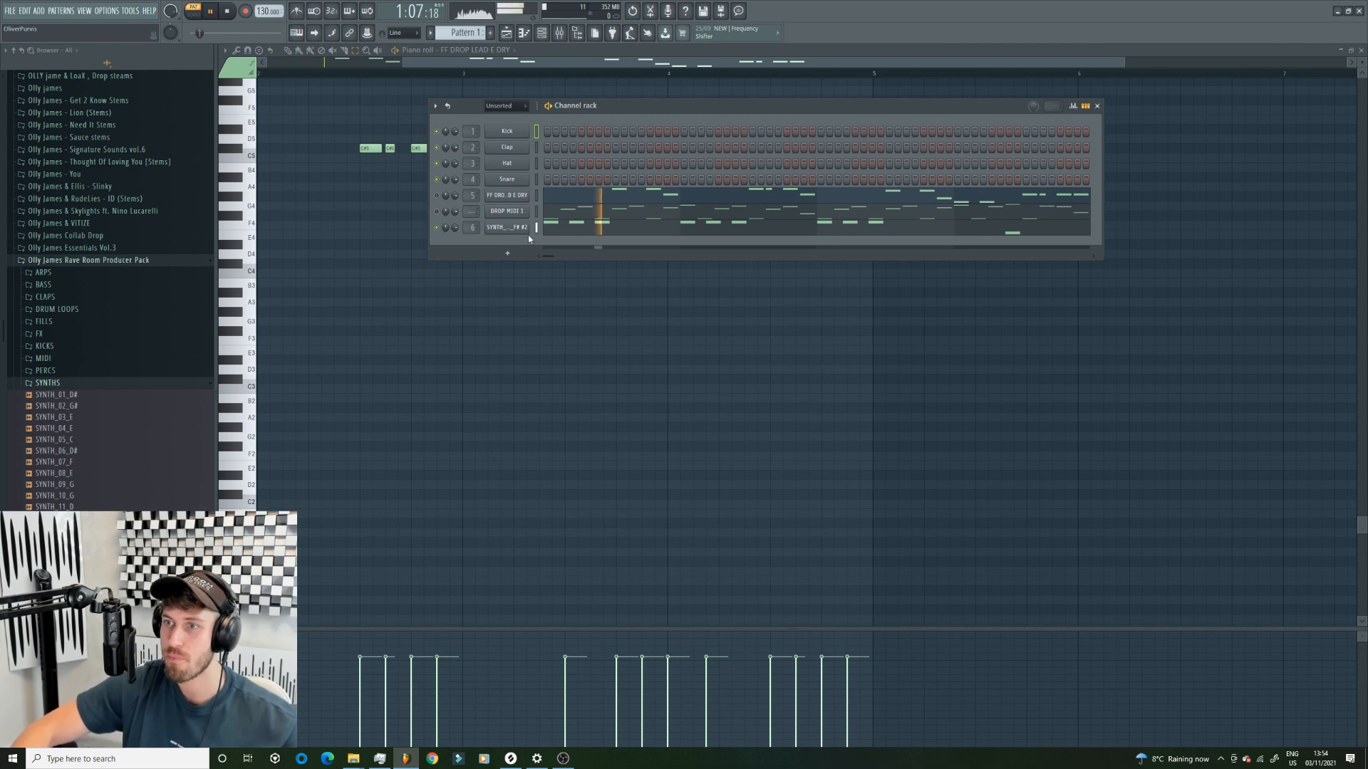
{"action": "key", "text": "F9"}
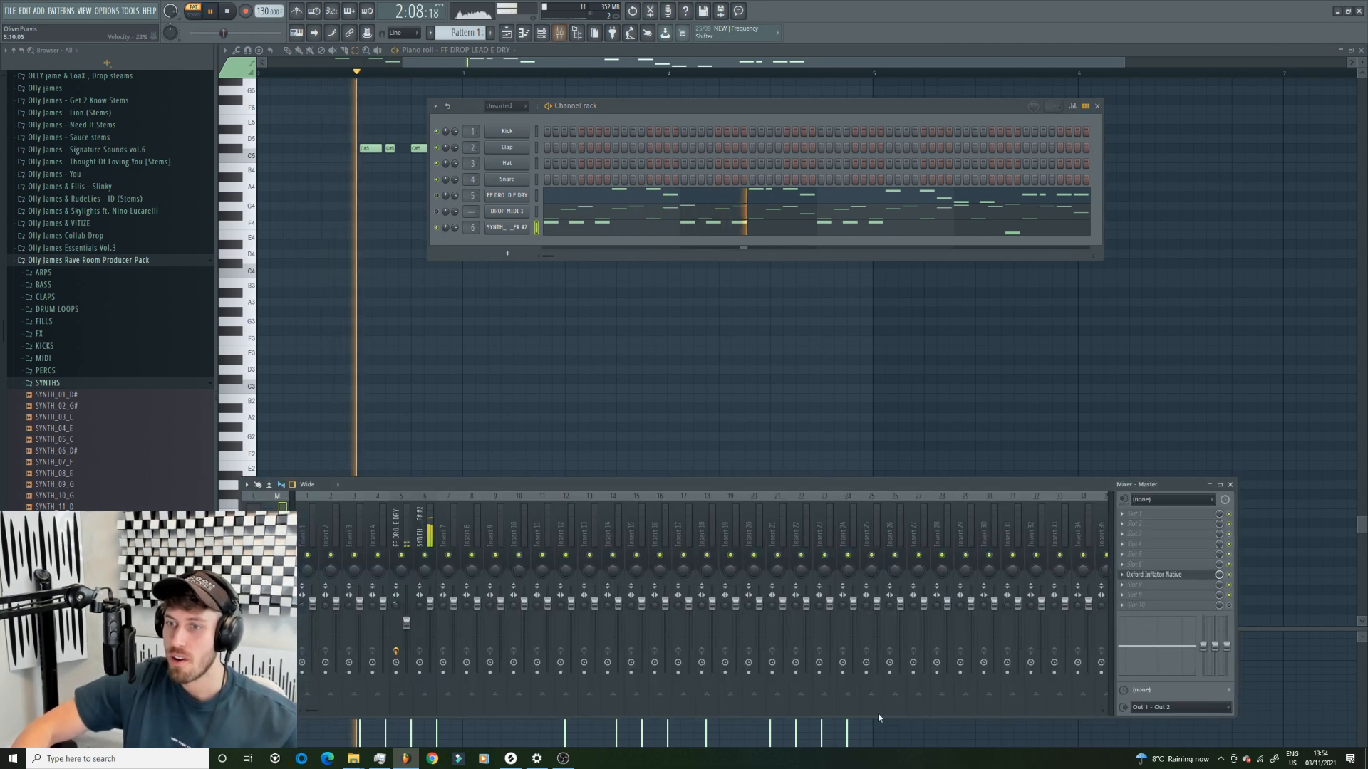
{"action": "left_click", "coordinate": [398, 533]}
{"action": "right_click", "coordinate": [400, 532]}
{"action": "mouse_move", "coordinate": [434, 505]}
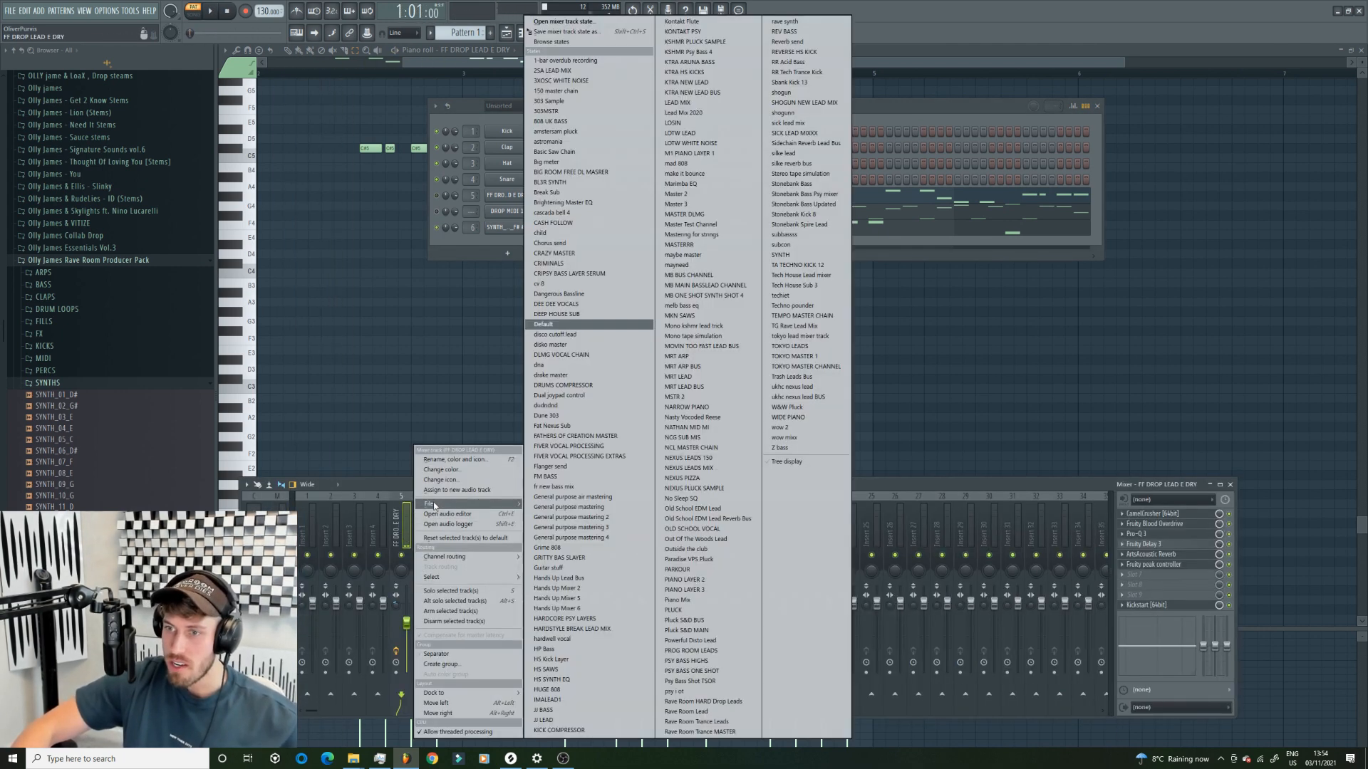
{"action": "left_click_drag", "start_coordinate": [592, 33], "coordinate": [425, 521]}
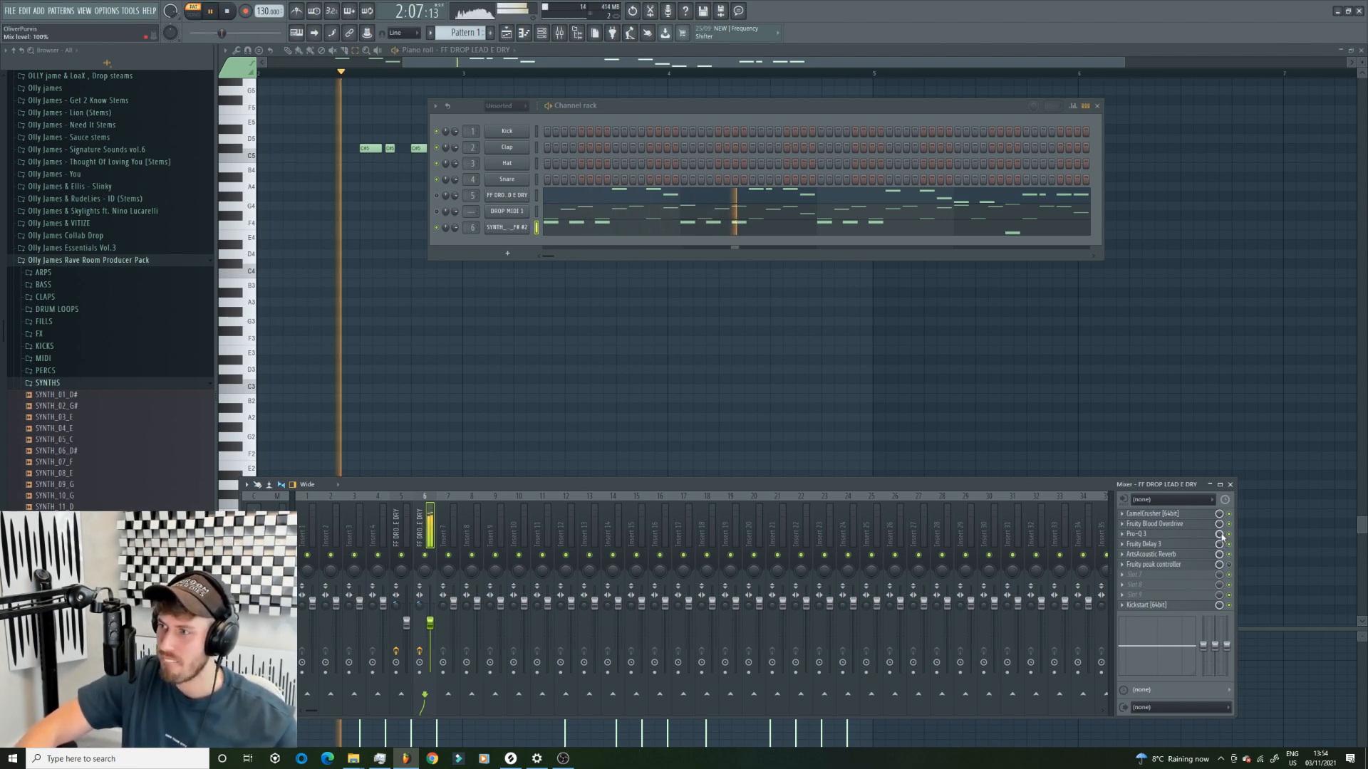
- Play the arrangement from bar 5 and set the Kickstart mix on the synth's mixer track to 78%
{"action": "key", "text": "space"}
{"action": "left_click", "coordinate": [508, 33]}
{"action": "left_click", "coordinate": [497, 73]}
{"action": "key", "text": "space"}
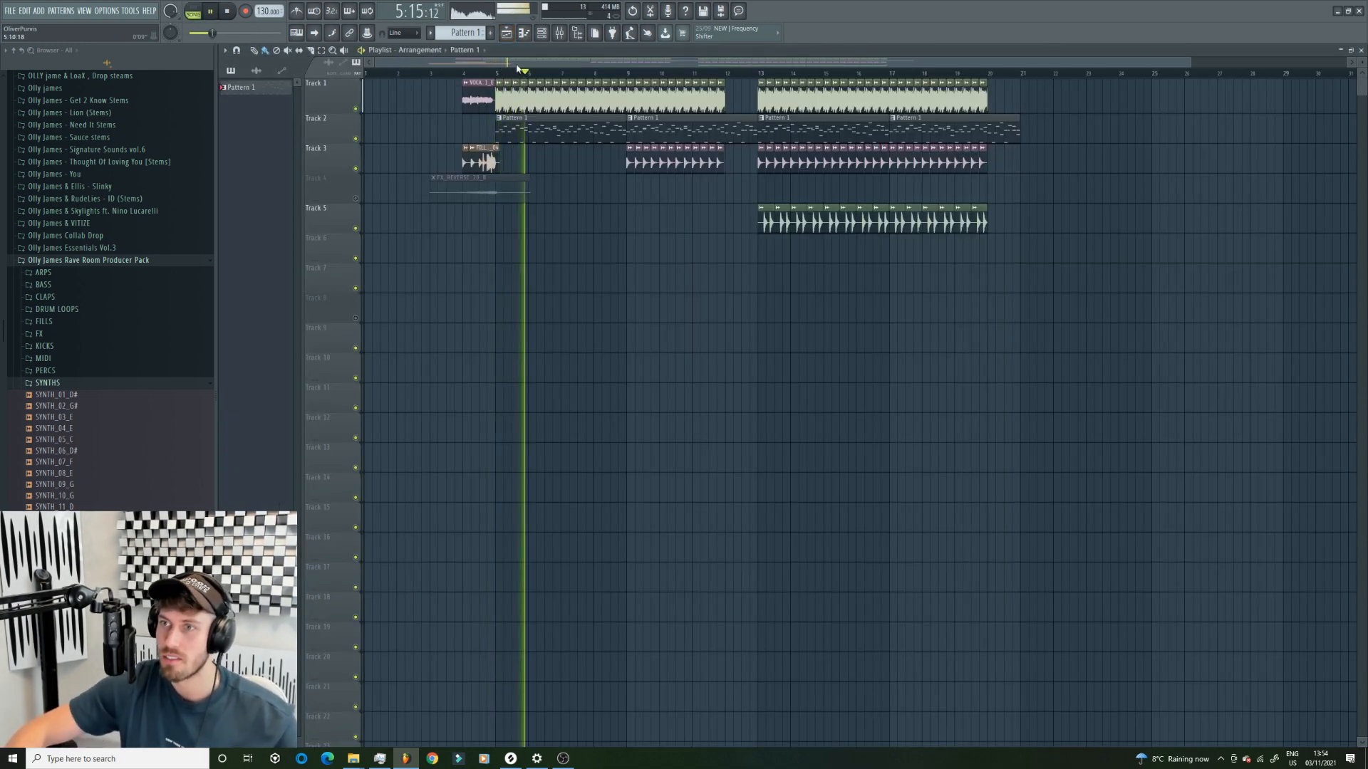
{"action": "left_click", "coordinate": [559, 32]}
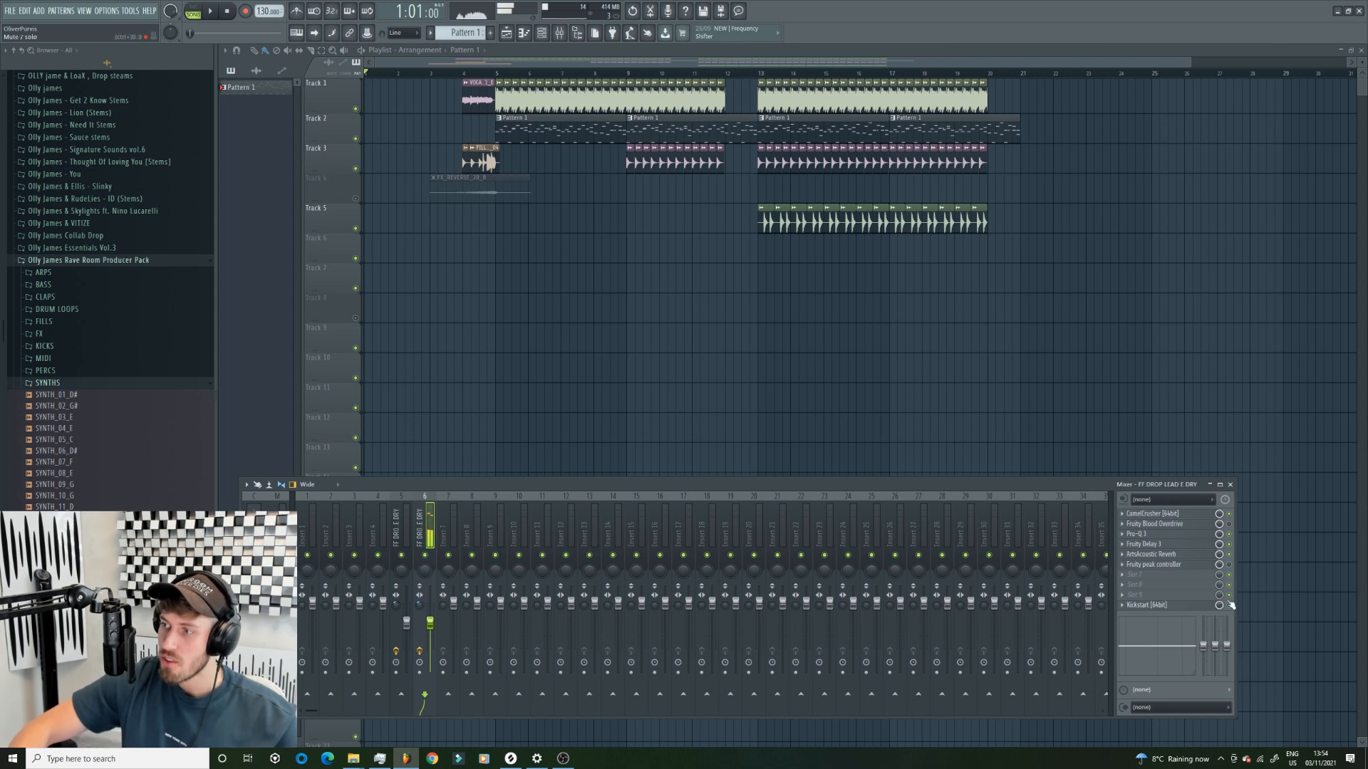
{"action": "left_click", "coordinate": [1191, 606]}
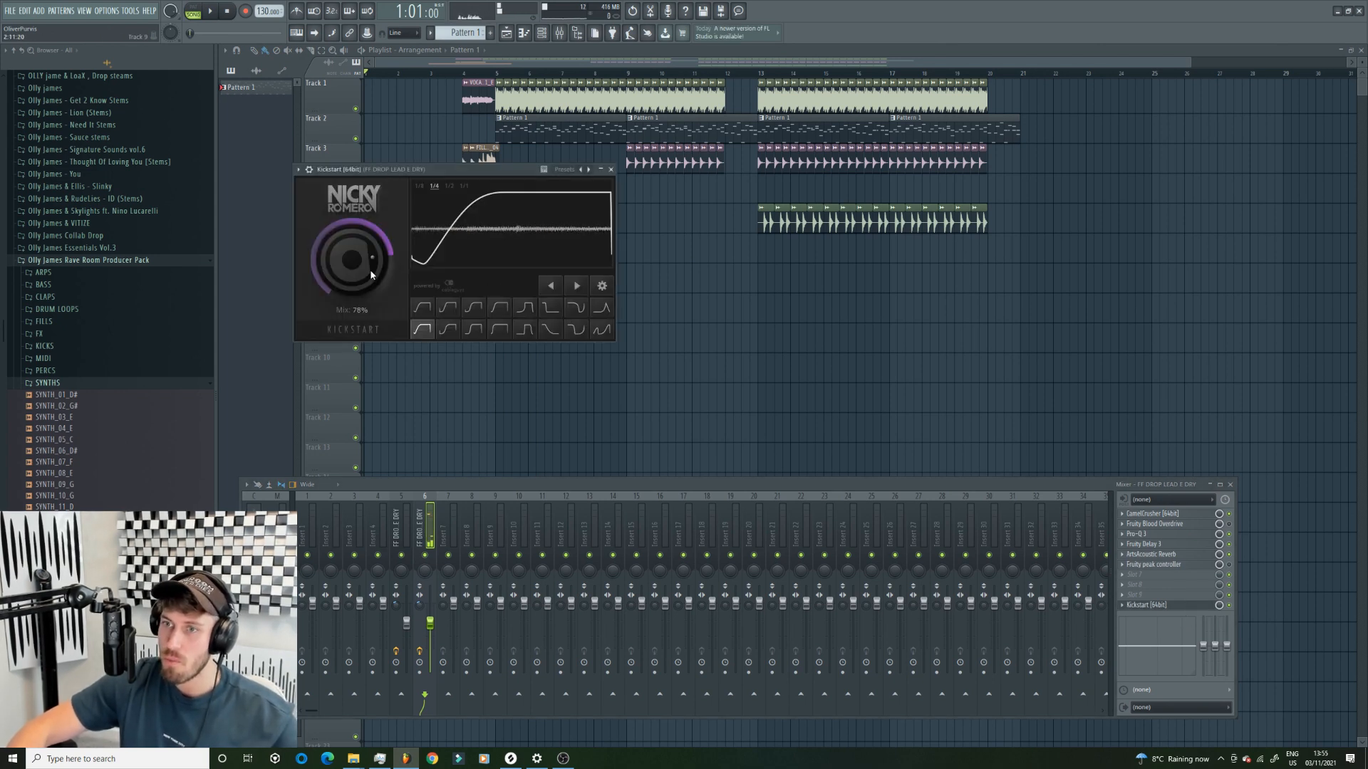
- Loop bars 5 and 6 and set the wet level of the synth's ArtsAcoustic Reverb to about -12 dB
{"action": "left_click_drag", "start_coordinate": [488, 86], "coordinate": [554, 76]}
{"action": "key", "text": "F9"}
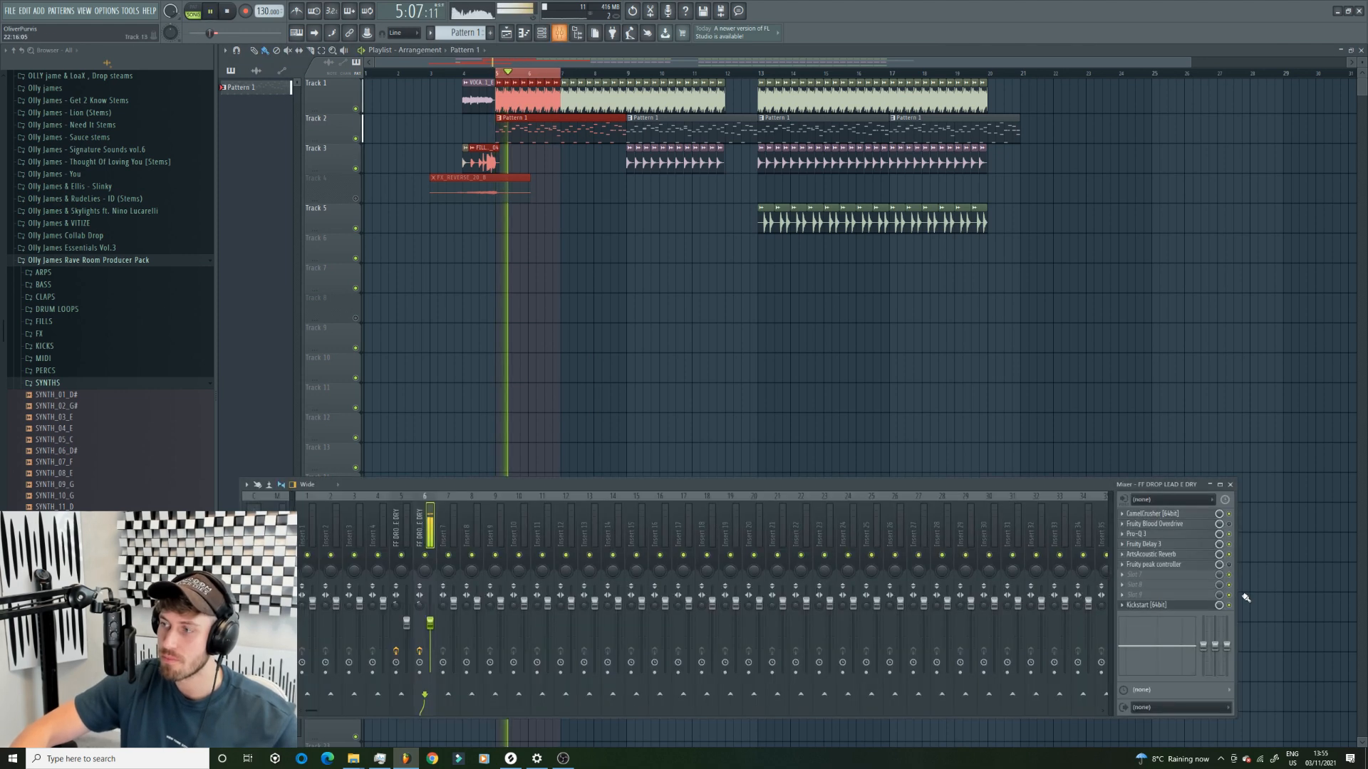
{"action": "key", "text": "space"}
{"action": "left_click", "coordinate": [1217, 557]}
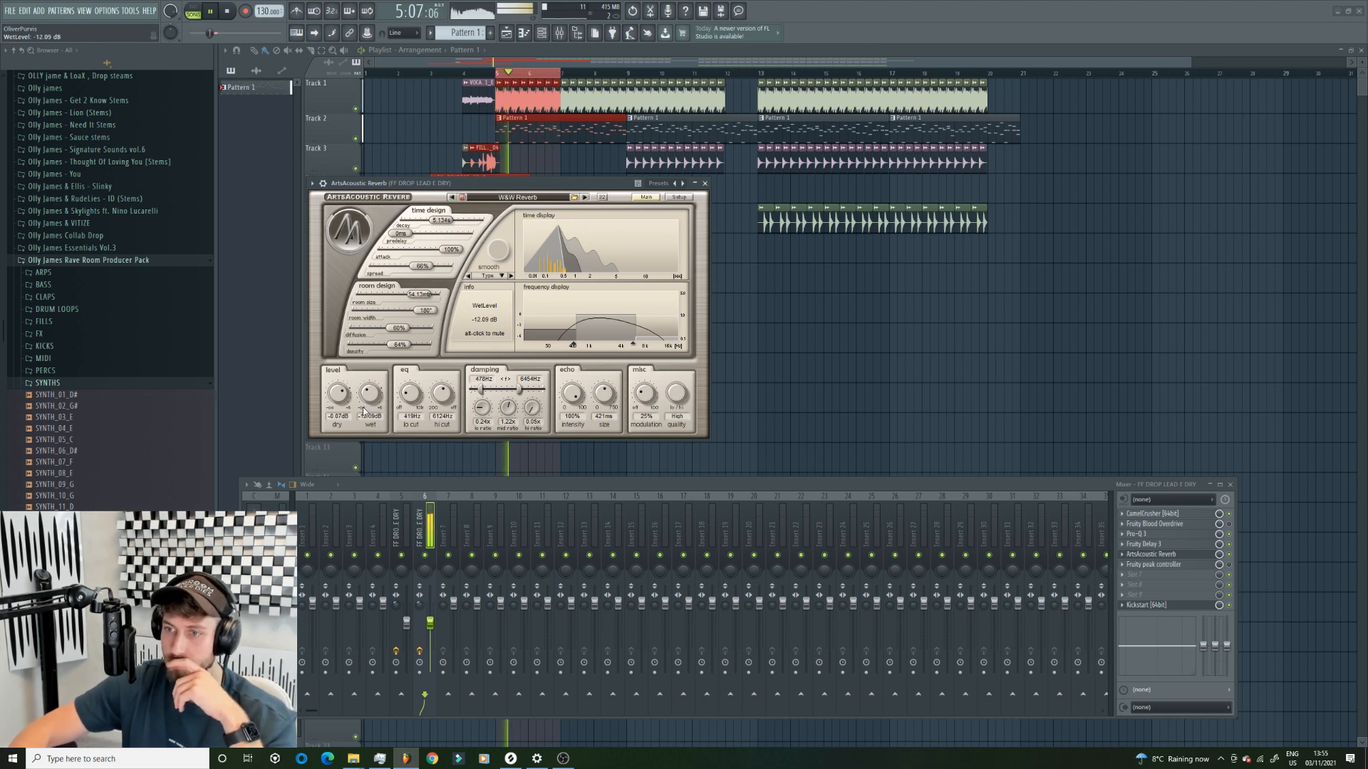
- Add two more E notes before the existing one in bar 4 of the SYNTH_14_F# #2 part and play it back
{"action": "key", "text": "F12"}
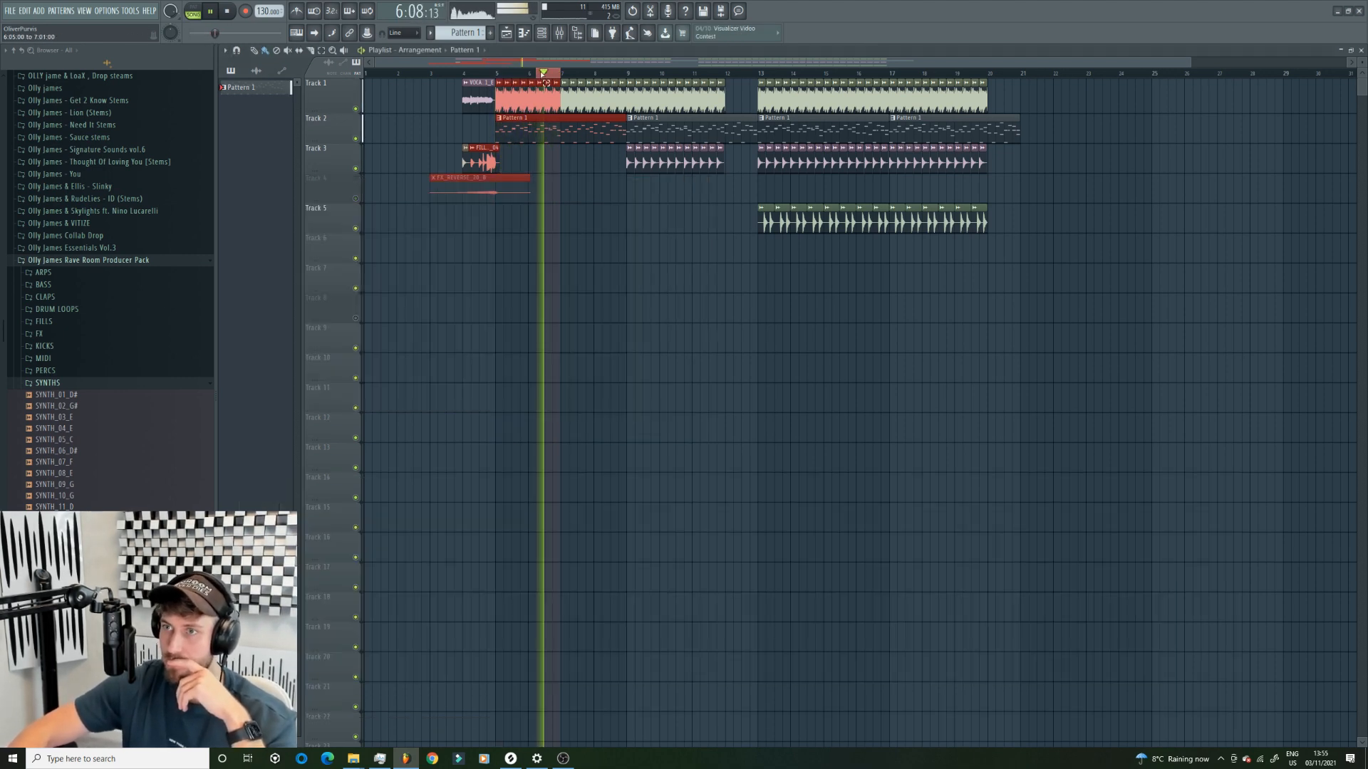
{"action": "key", "text": "F7"}
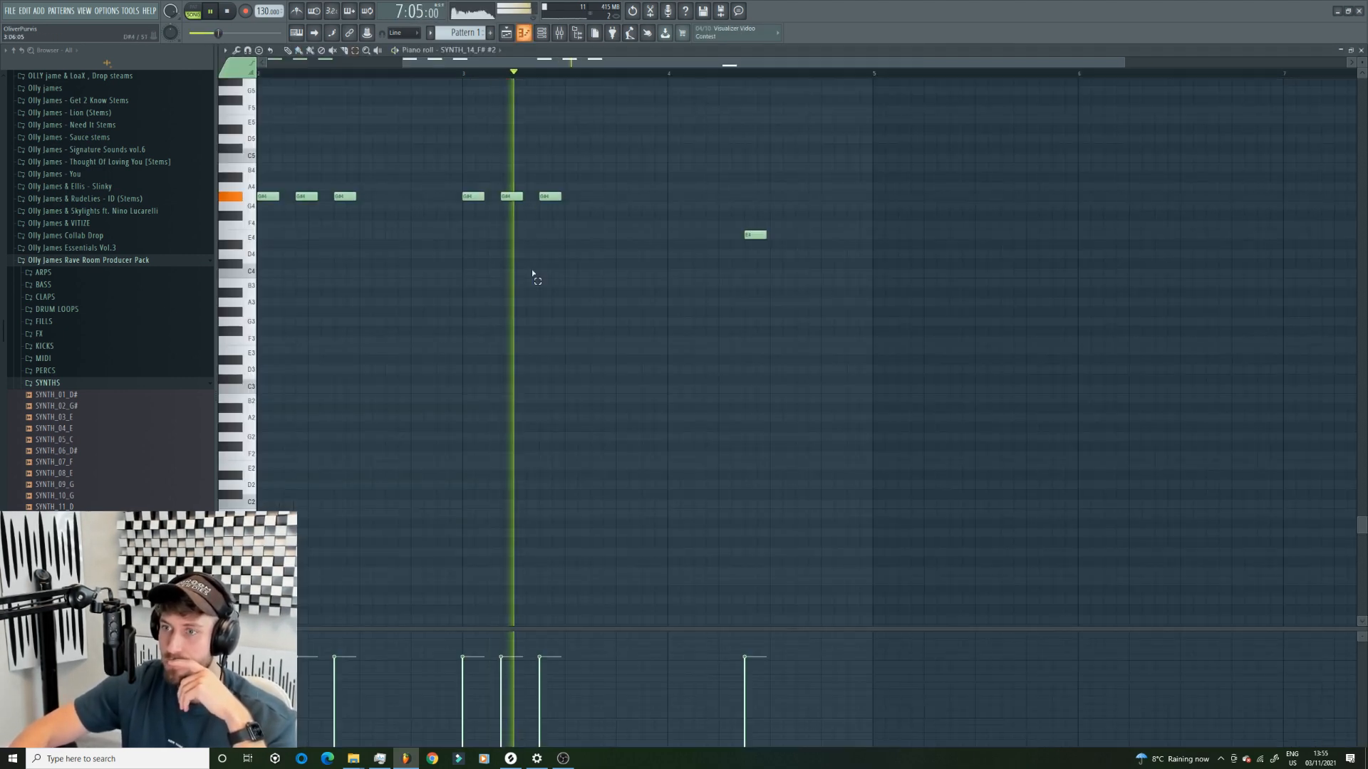
{"action": "left_click", "coordinate": [677, 236]}
{"action": "key", "text": "space"}
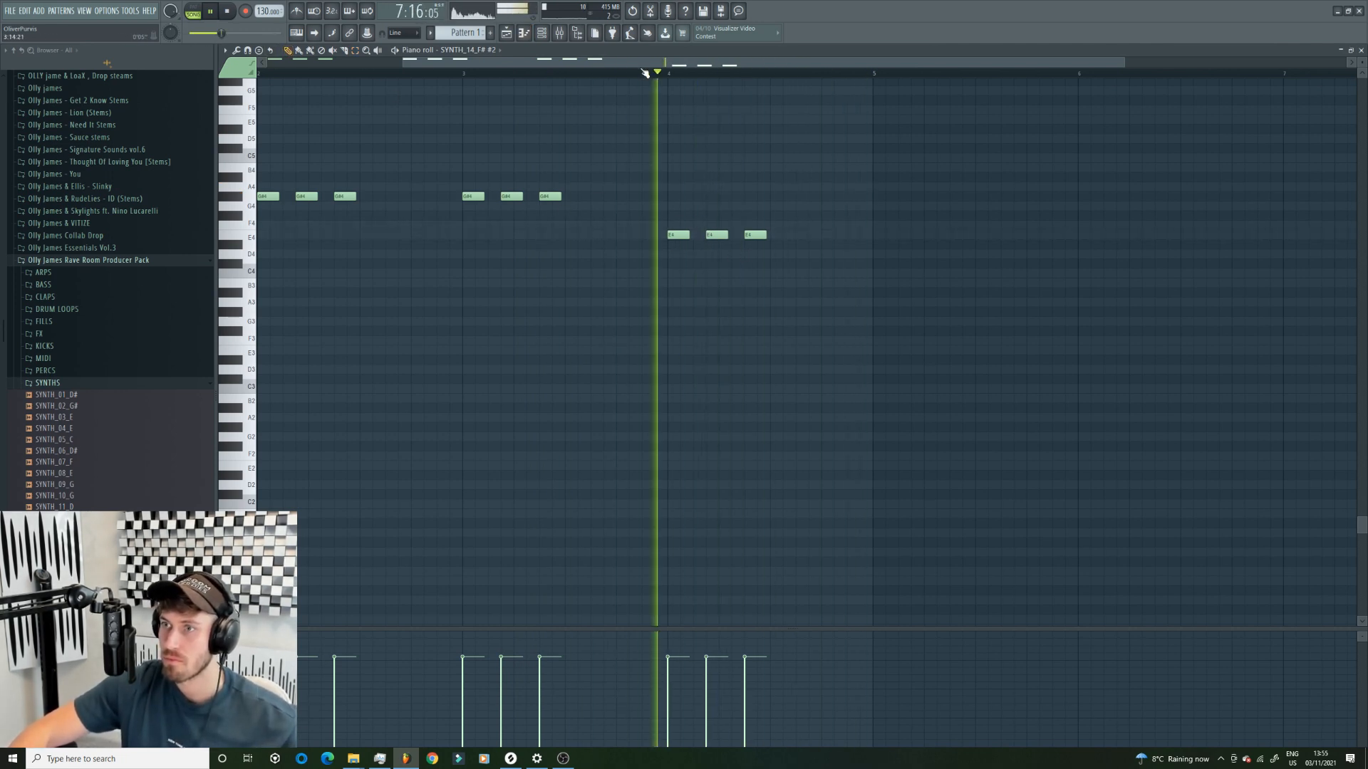
- Try the three E notes in bar 4 of the SYNTH_14_F# #2 part an octave higher, then revert them to G#
{"action": "key", "text": "space"}
{"action": "left_click", "coordinate": [354, 50]}
{"action": "left_click_drag", "start_coordinate": [532, 171], "coordinate": [893, 289]}
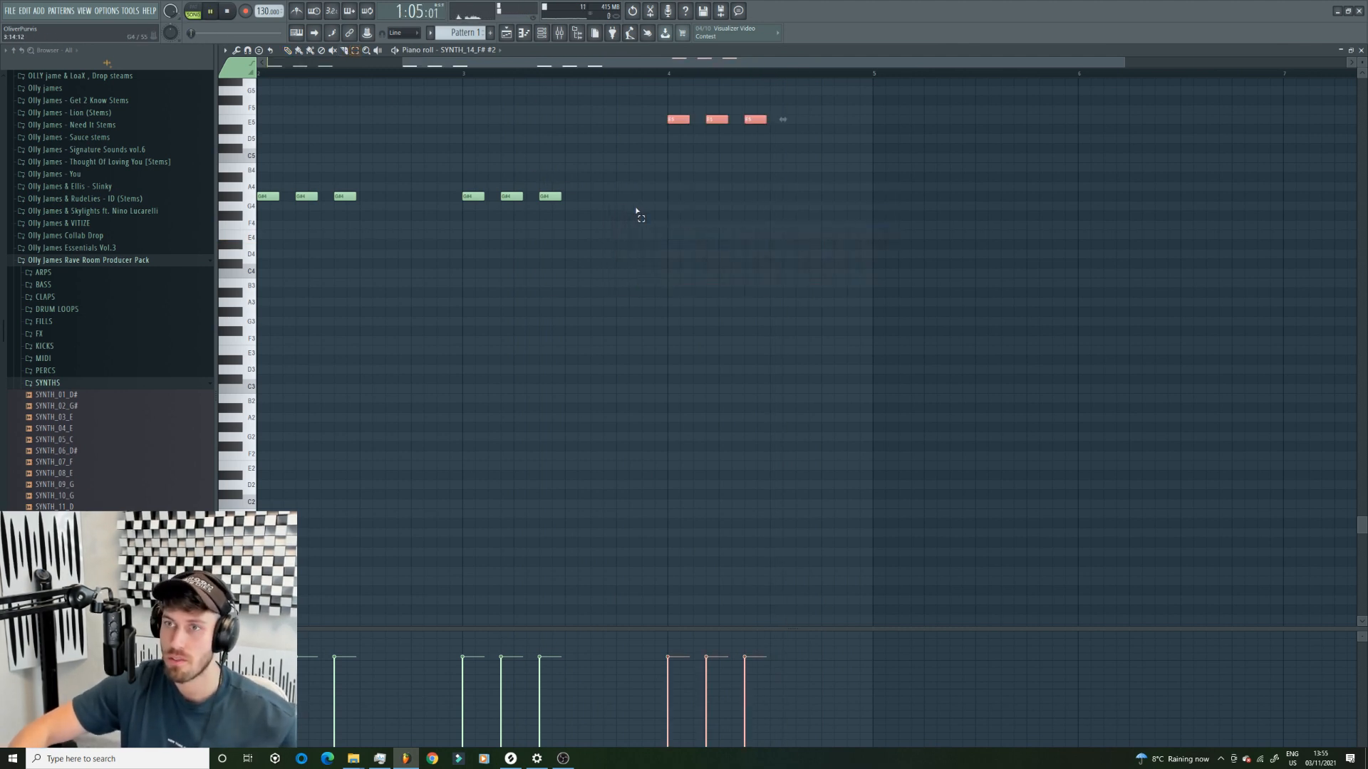
{"action": "left_click", "coordinate": [468, 77]}
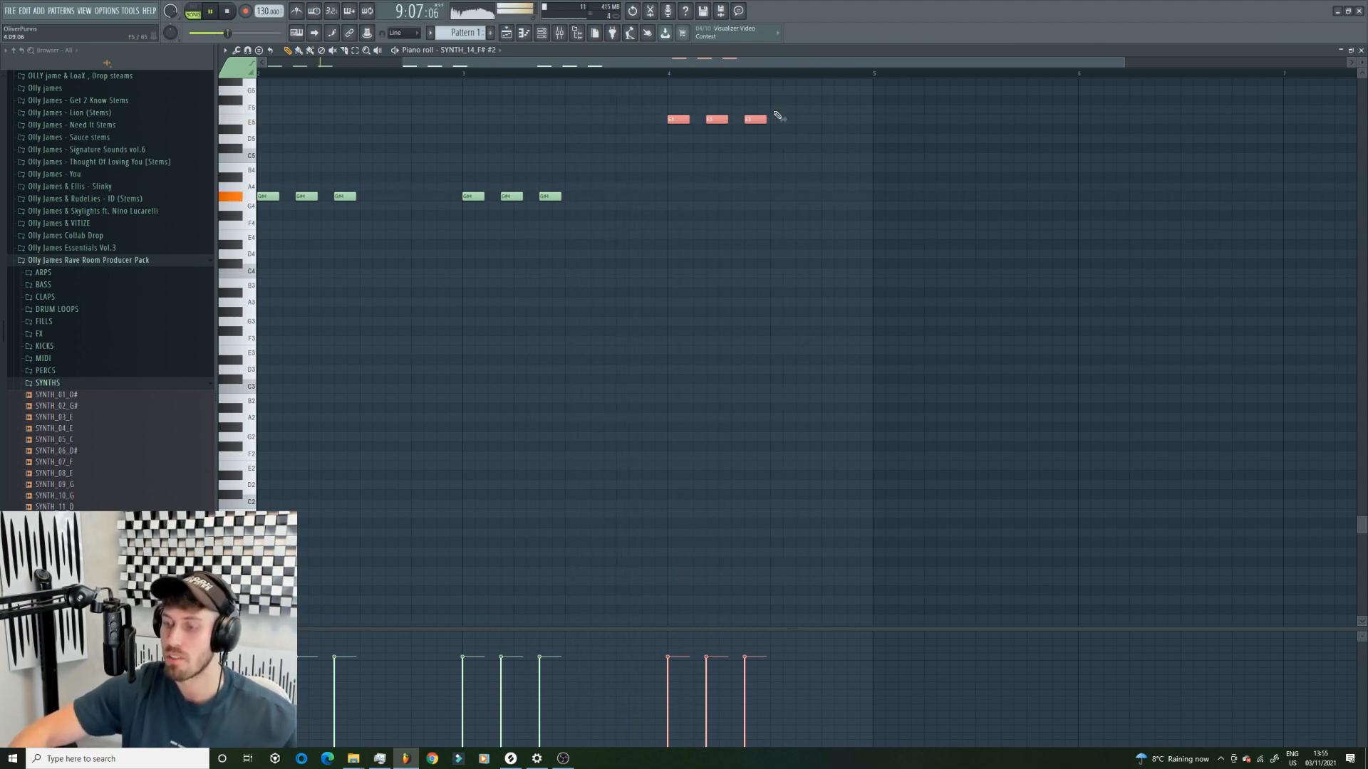
{"action": "key", "text": "ctrl+z"}
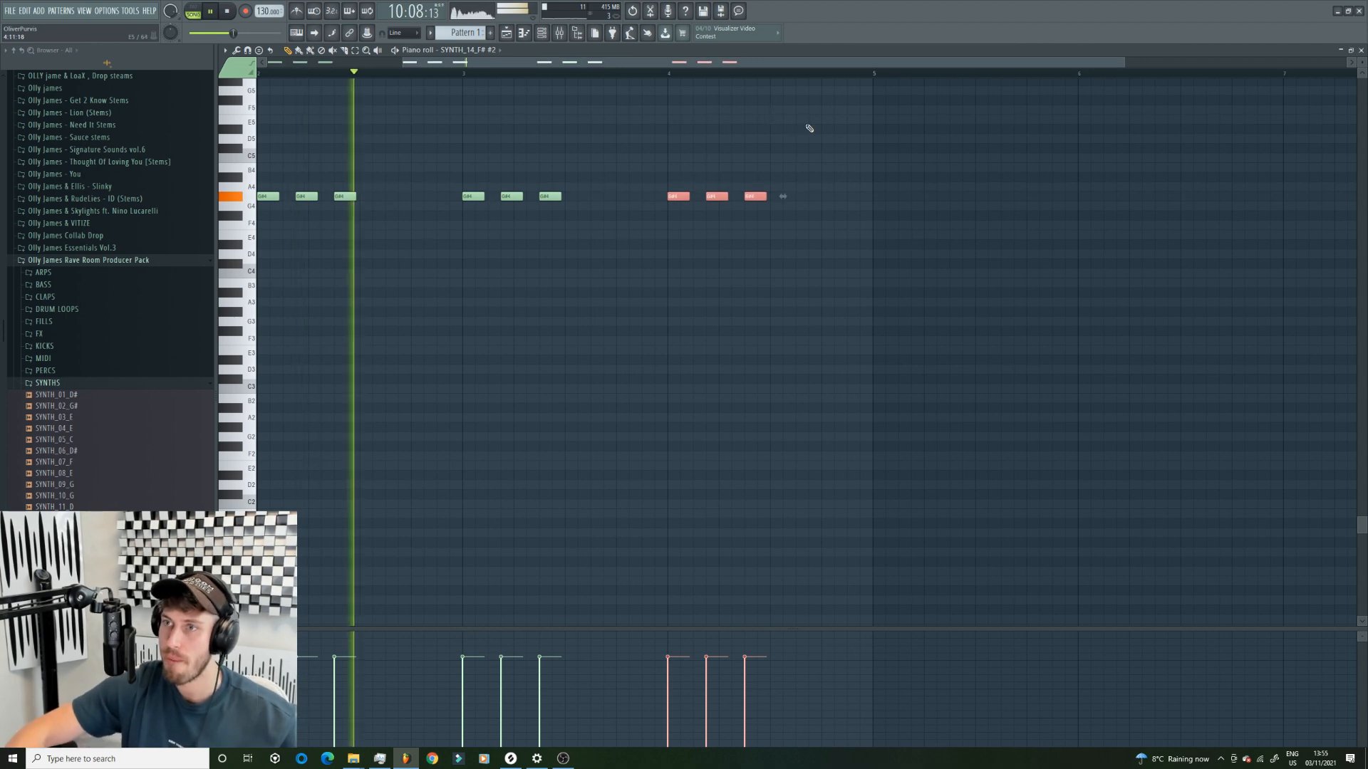
- Insert Pro-Q 3 before Kickstart on mixer track 6 and add a high-shelf boost at about 12 kHz
{"action": "key", "text": "F6"}
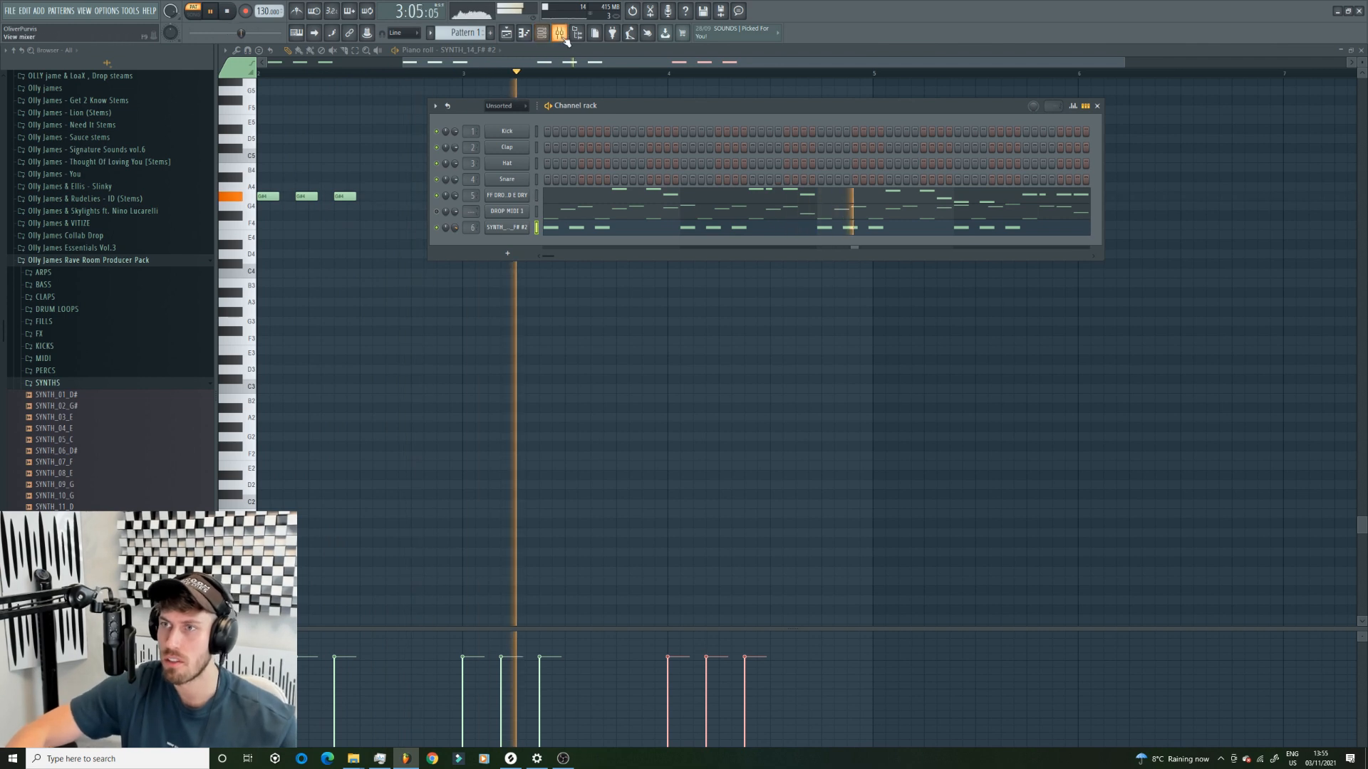
{"action": "key", "text": "F9"}
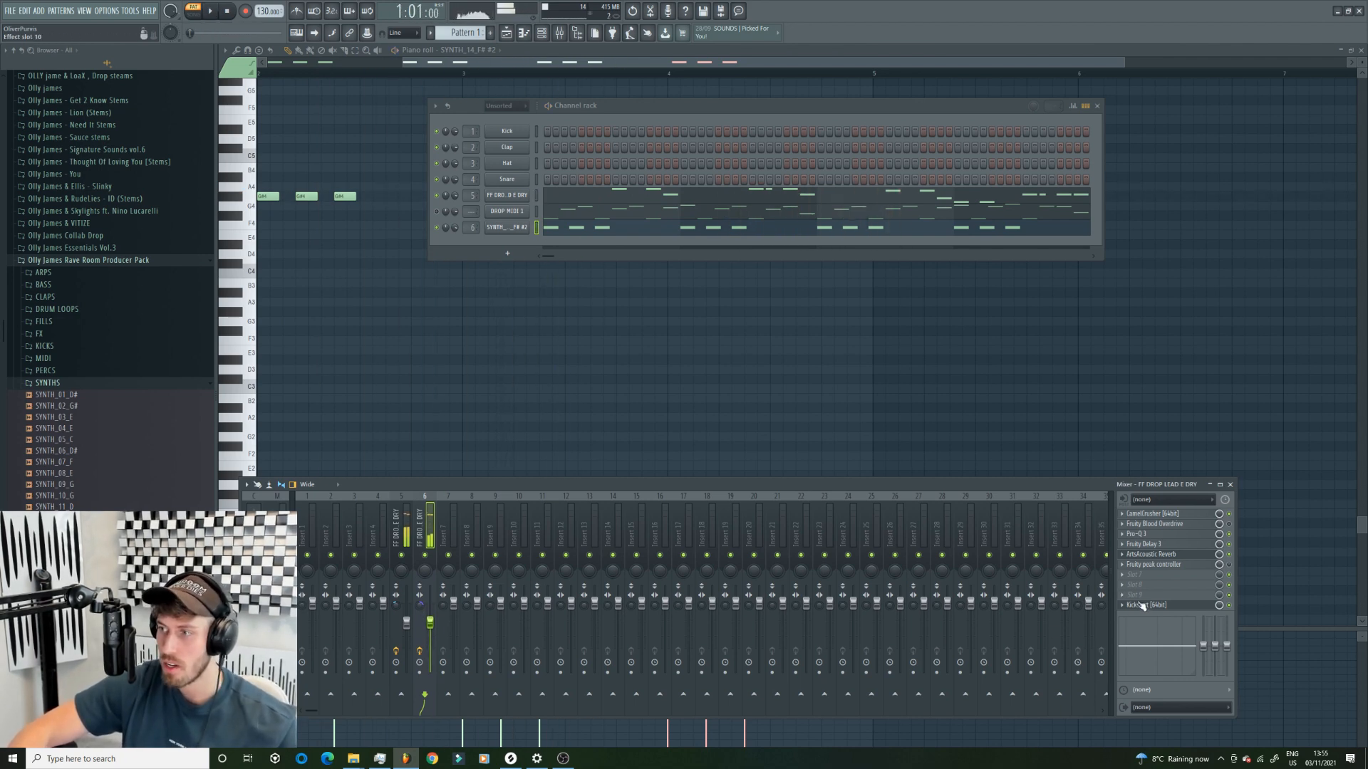
{"action": "right_click", "coordinate": [1142, 605]}
{"action": "mouse_move", "coordinate": [1136, 507]}
{"action": "left_click", "coordinate": [972, 486]}
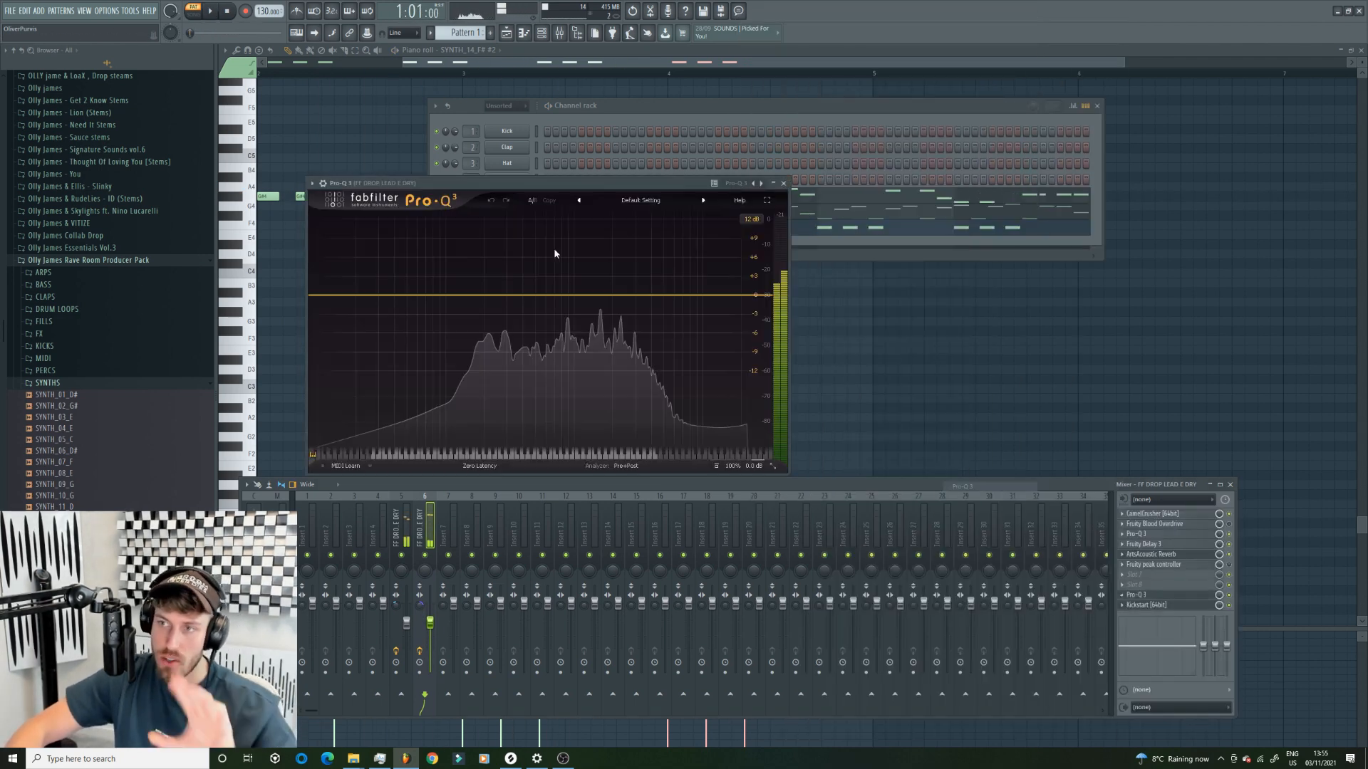
{"action": "left_click_drag", "start_coordinate": [724, 279], "coordinate": [713, 263]}
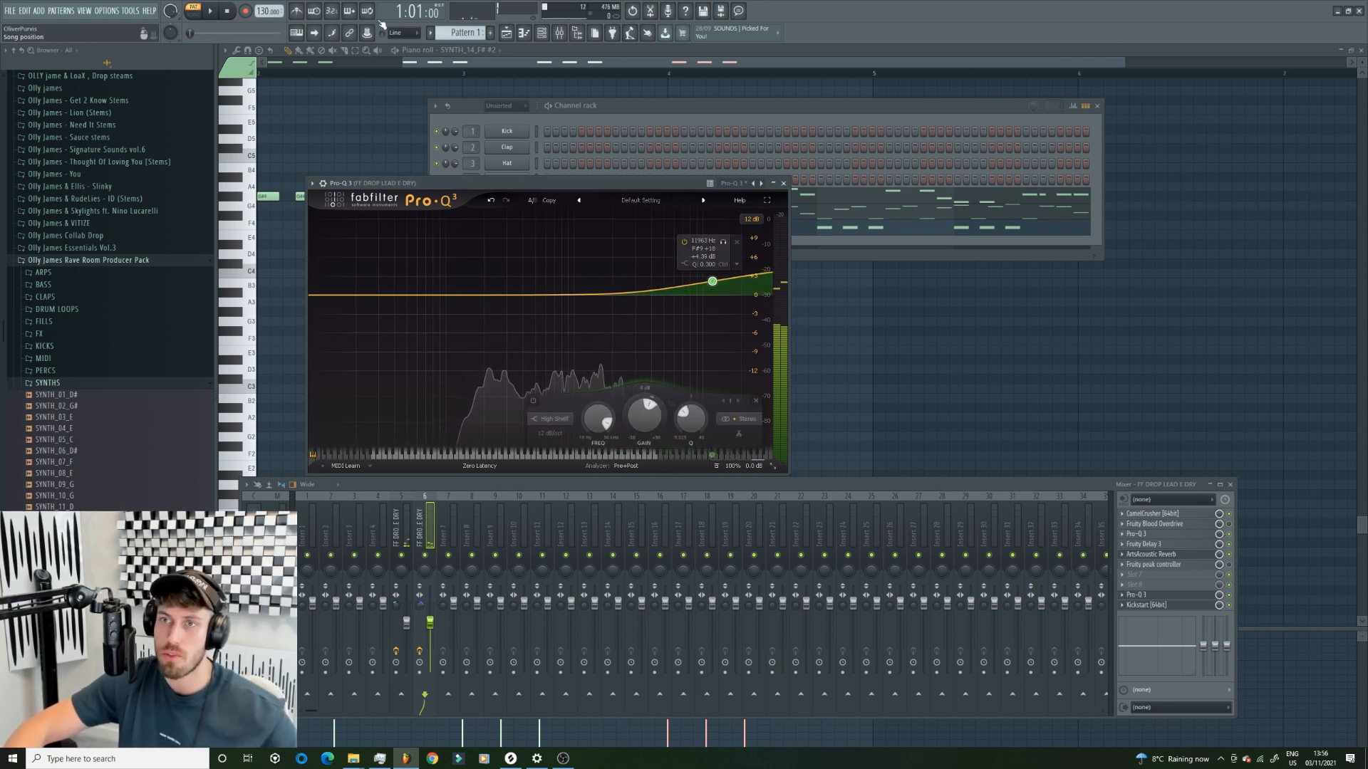
- During pattern playback, add a slight upper-mid bell boost and a bell of about 4.8 dB at 330 Hz in Pro-Q 3
{"action": "left_click", "coordinate": [209, 10]}
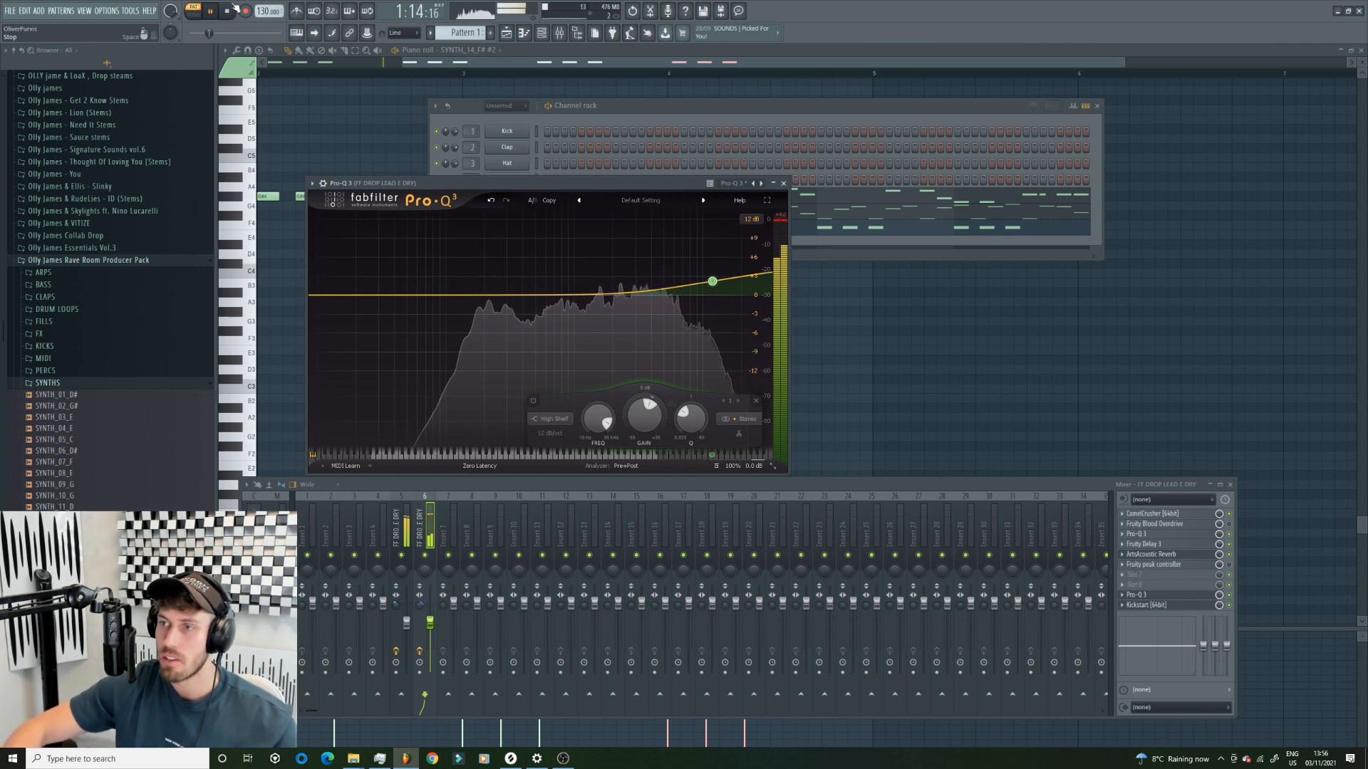
{"action": "left_click_drag", "start_coordinate": [713, 281], "coordinate": [713, 279]}
{"action": "left_click_drag", "start_coordinate": [577, 295], "coordinate": [608, 286]}
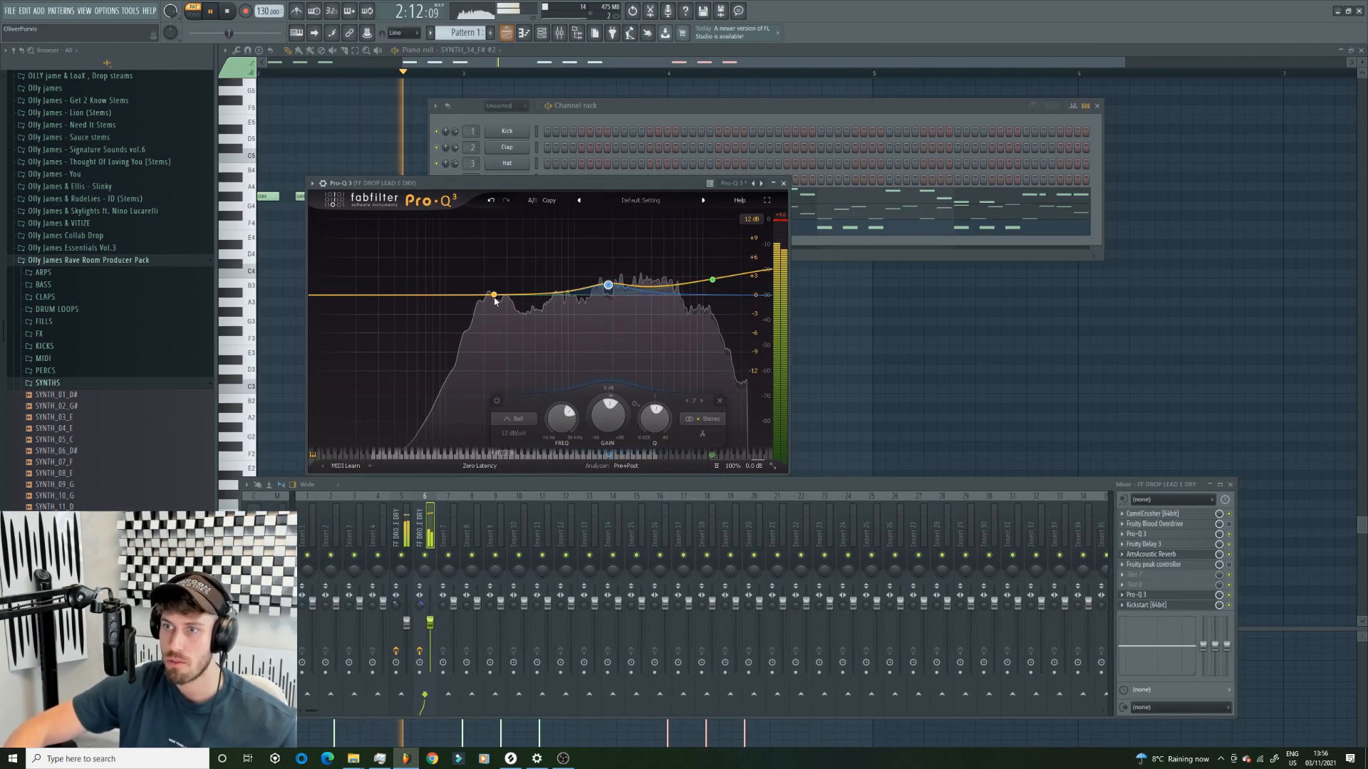
{"action": "mouse_move", "coordinate": [500, 294]}
{"action": "left_mouse_down"}
{"action": "mouse_move", "coordinate": [501, 257]}
{"action": "mouse_move", "coordinate": [513, 271]}
{"action": "left_mouse_up"}
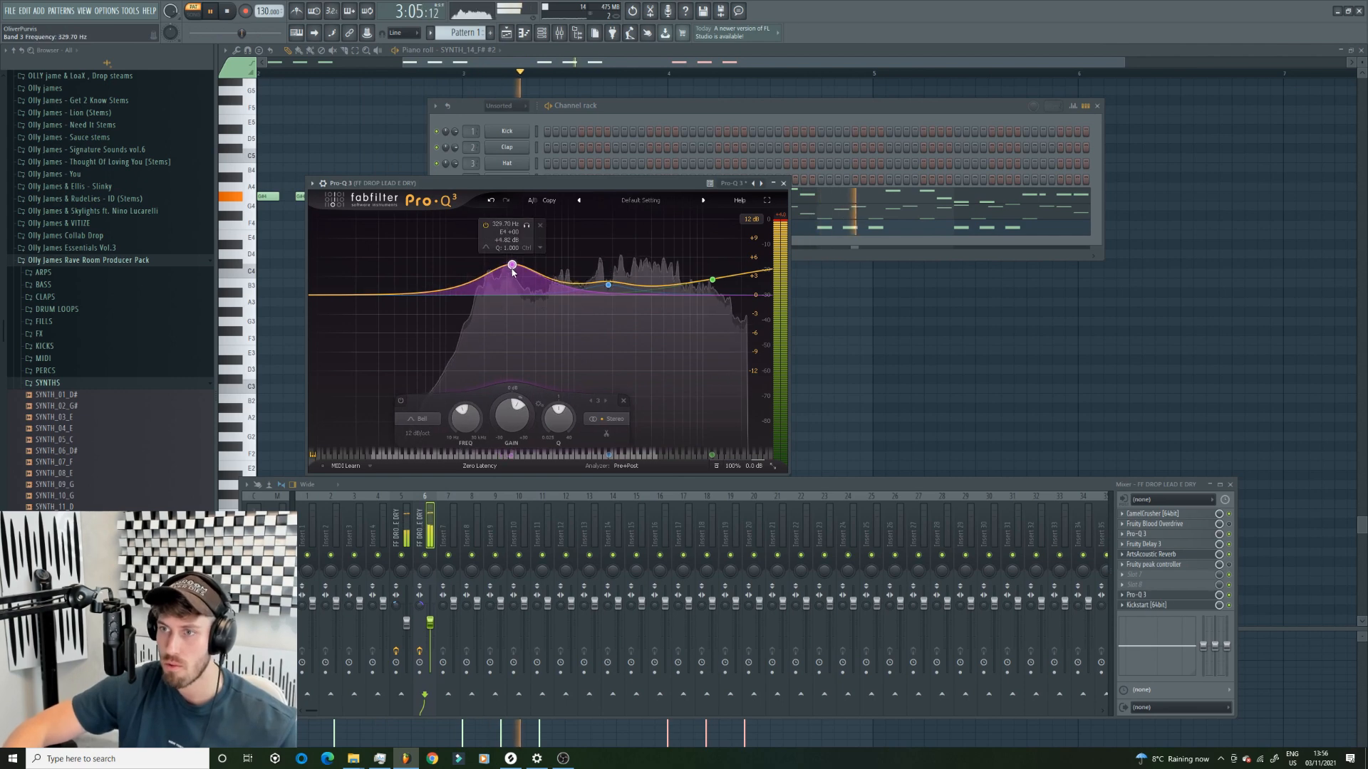
{"action": "scroll", "coordinate": [508, 287], "scroll_direction": "up", "scroll_amount": 3}
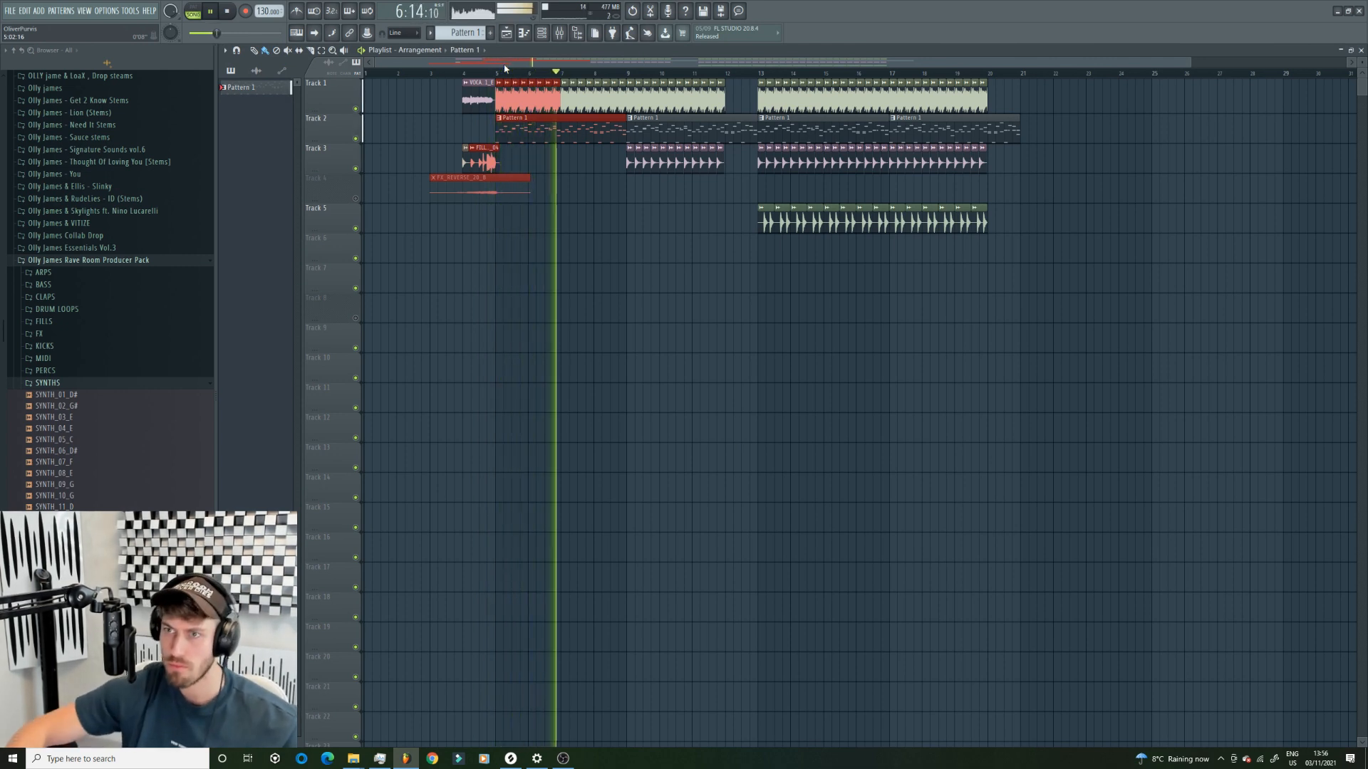
- Clear the loop over bars 5 and 6 and copy all notes of the FF DROP LEAD E DRY part
{"action": "left_click_drag", "start_coordinate": [415, 461], "coordinate": [545, 470]}
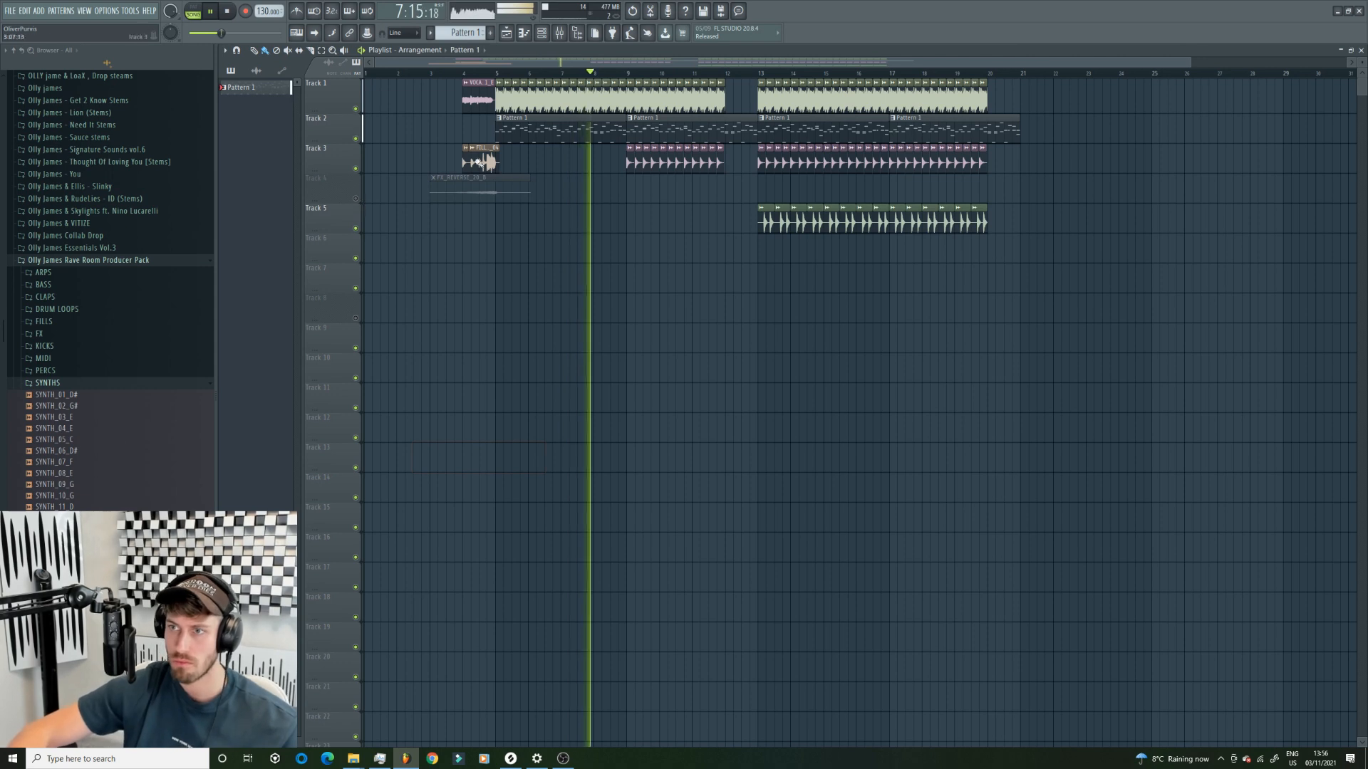
{"action": "double_click", "coordinate": [568, 127]}
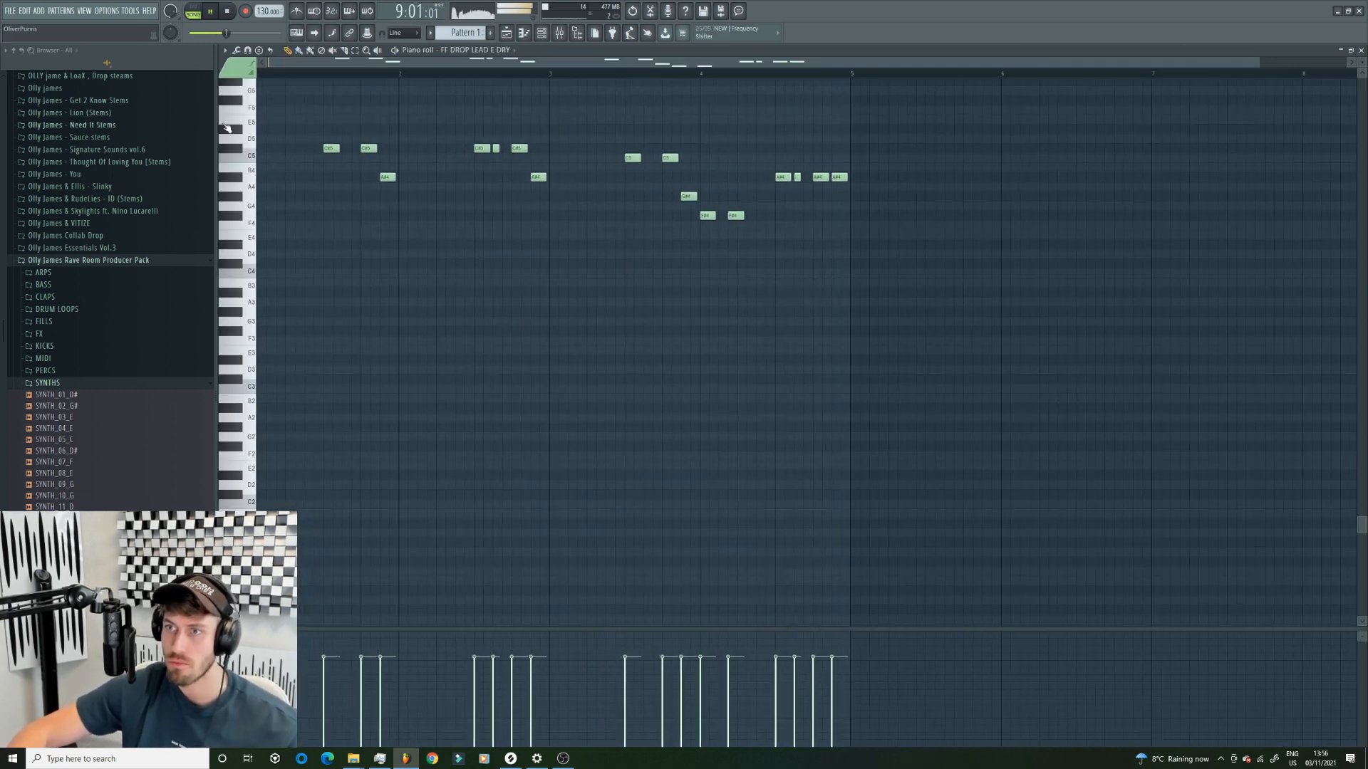
{"action": "scroll", "coordinate": [864, 192], "scroll_direction": "up", "scroll_amount": 1}
{"action": "key", "text": "ctrl+a"}
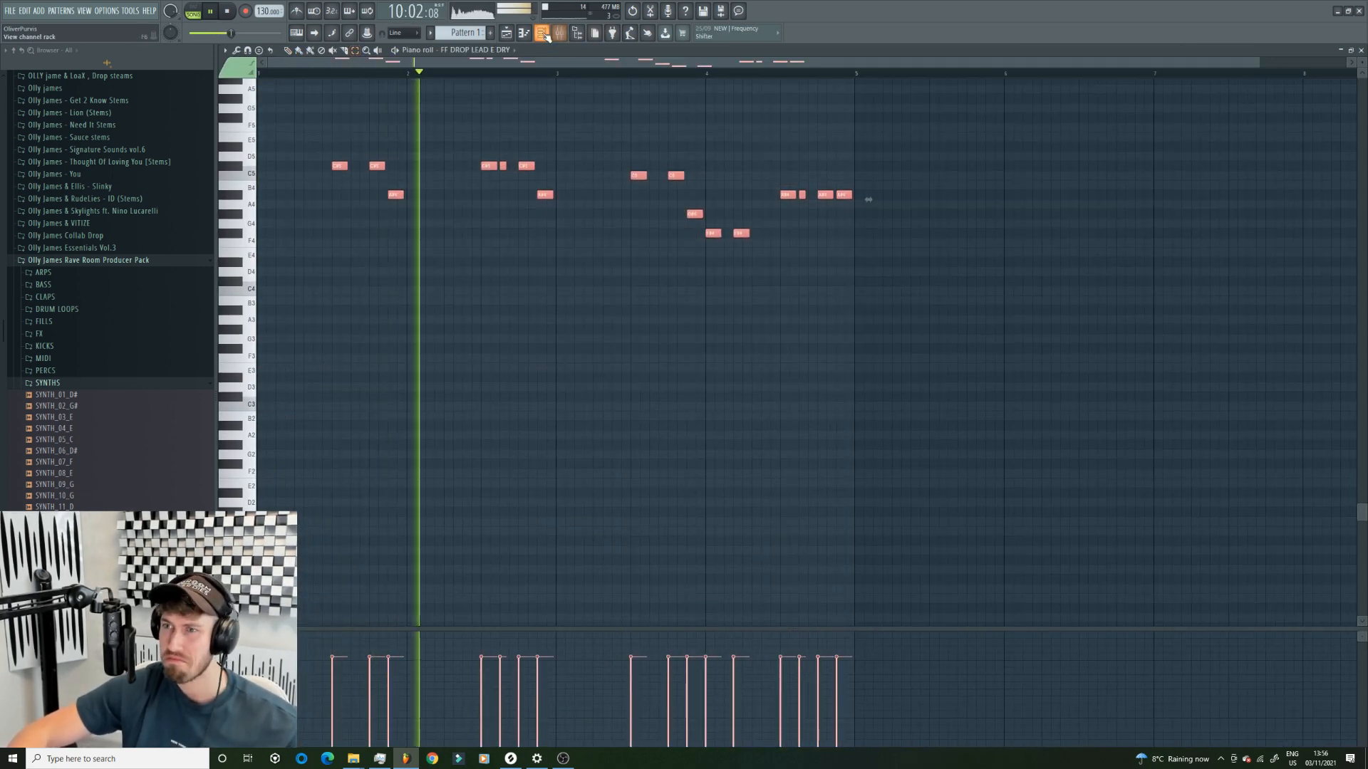
- Add a Serum_x64 instrument and load the user preset LD - Unison for Days from BLA - Stonebank - Serum 2021
{"action": "key", "text": "F6"}
{"action": "key", "text": "space"}
{"action": "left_click", "coordinate": [39, 10]}
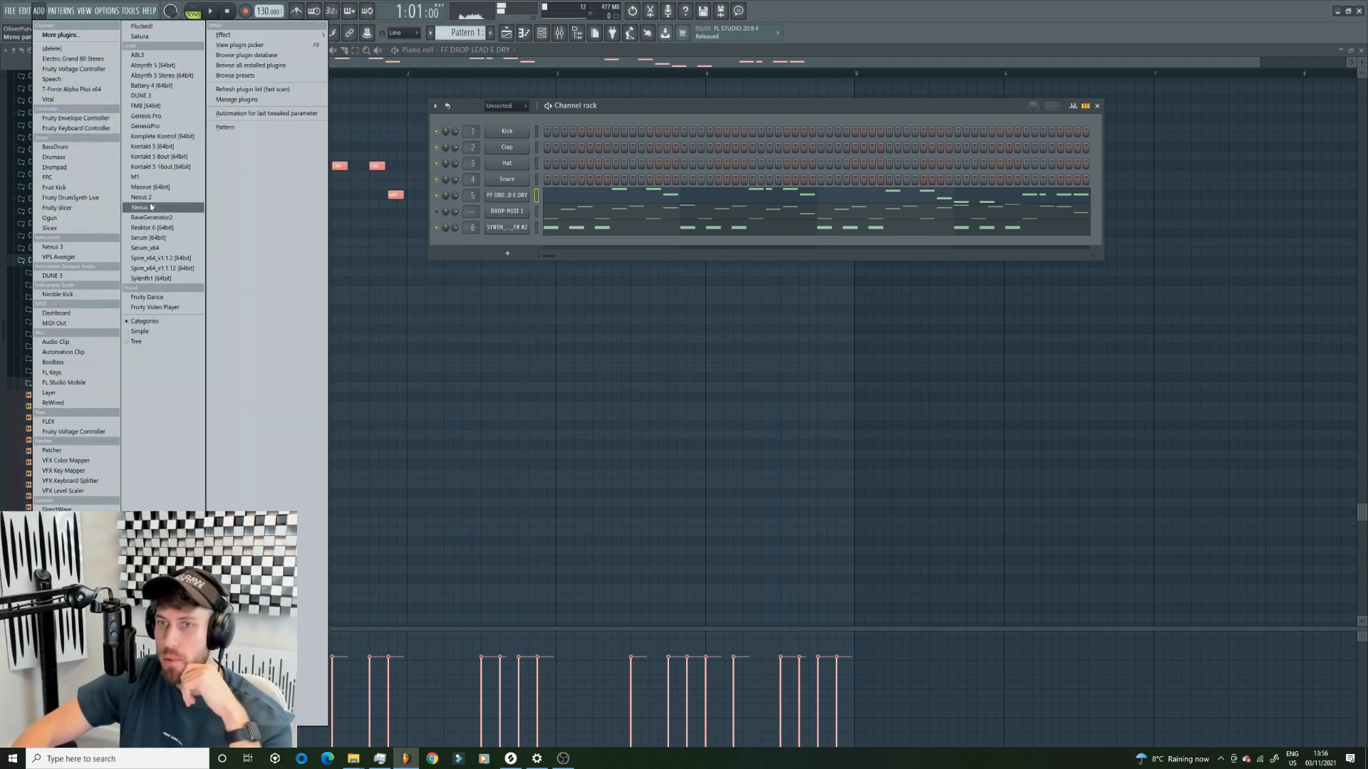
{"action": "left_click", "coordinate": [162, 249]}
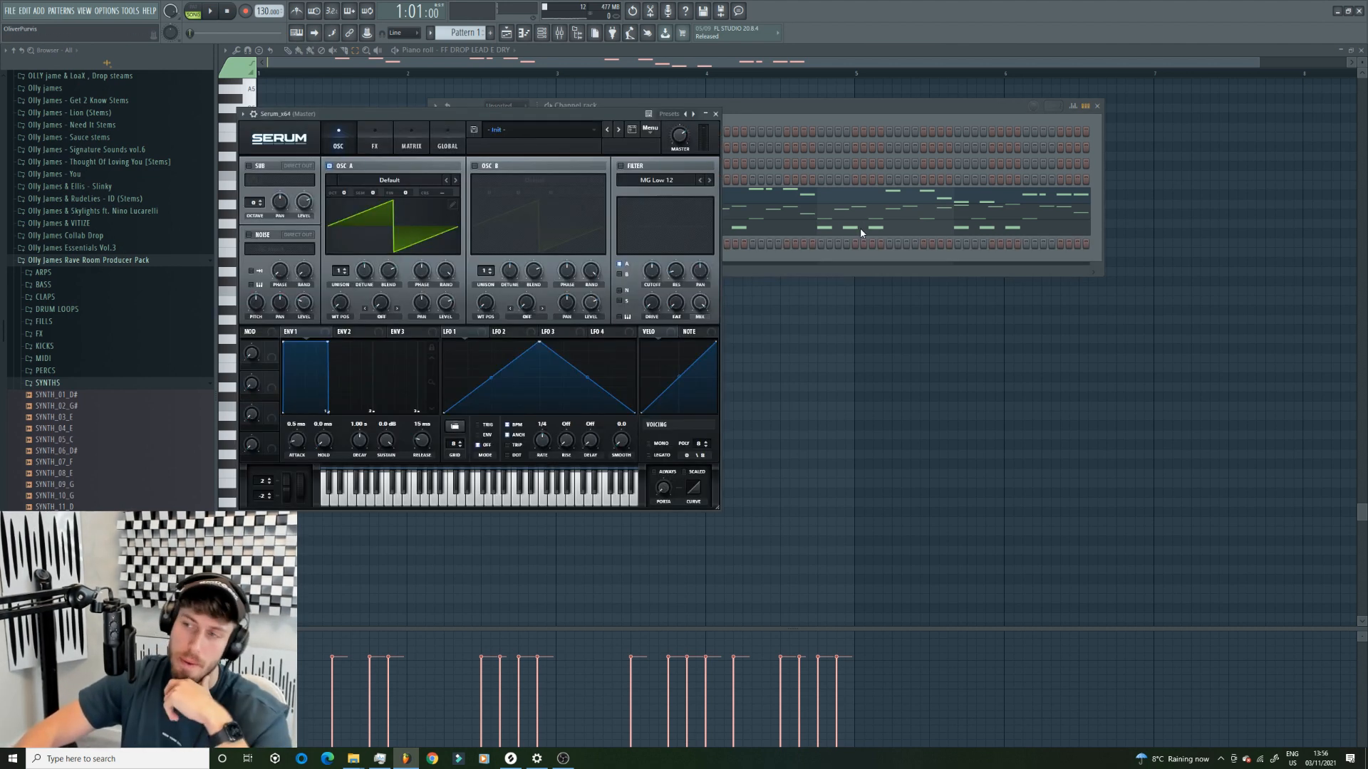
{"action": "left_click", "coordinate": [593, 130]}
{"action": "mouse_move", "coordinate": [533, 264]}
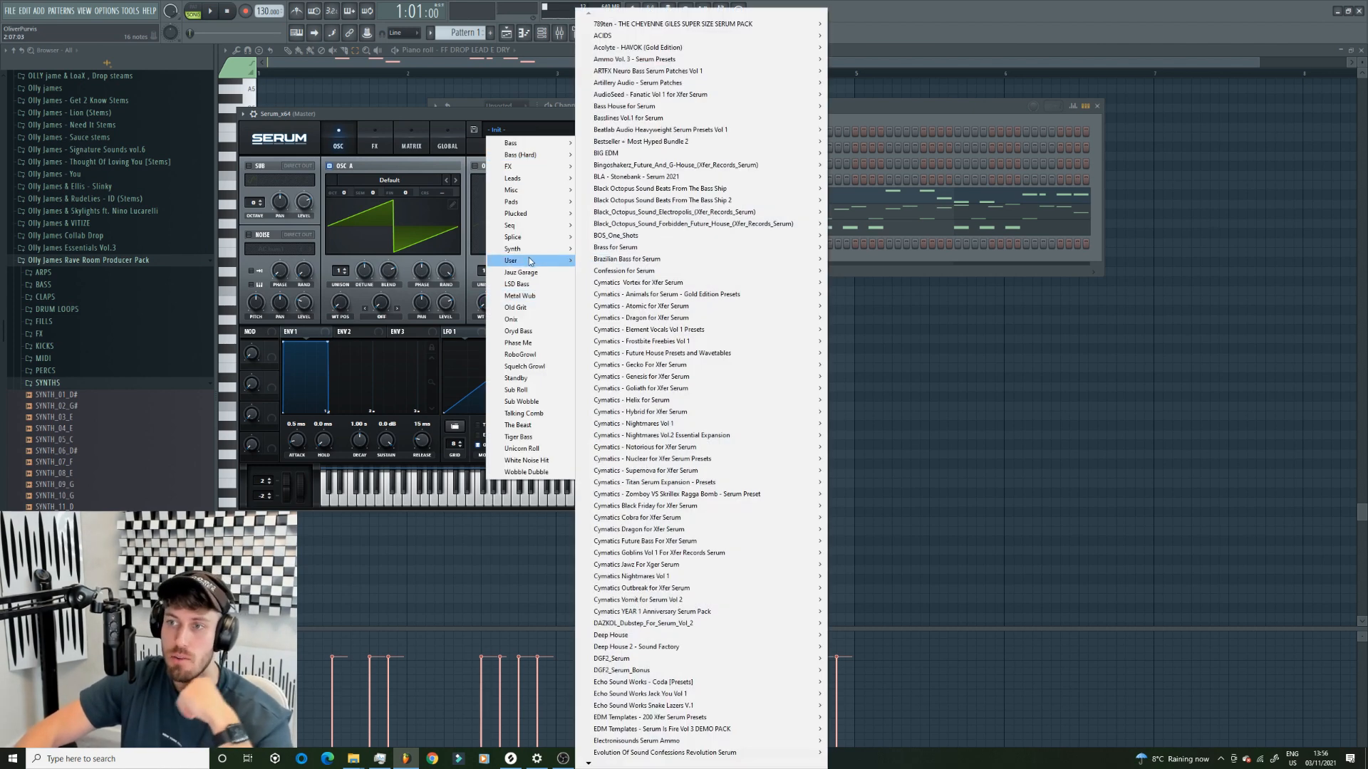
{"action": "mouse_move", "coordinate": [659, 180]}
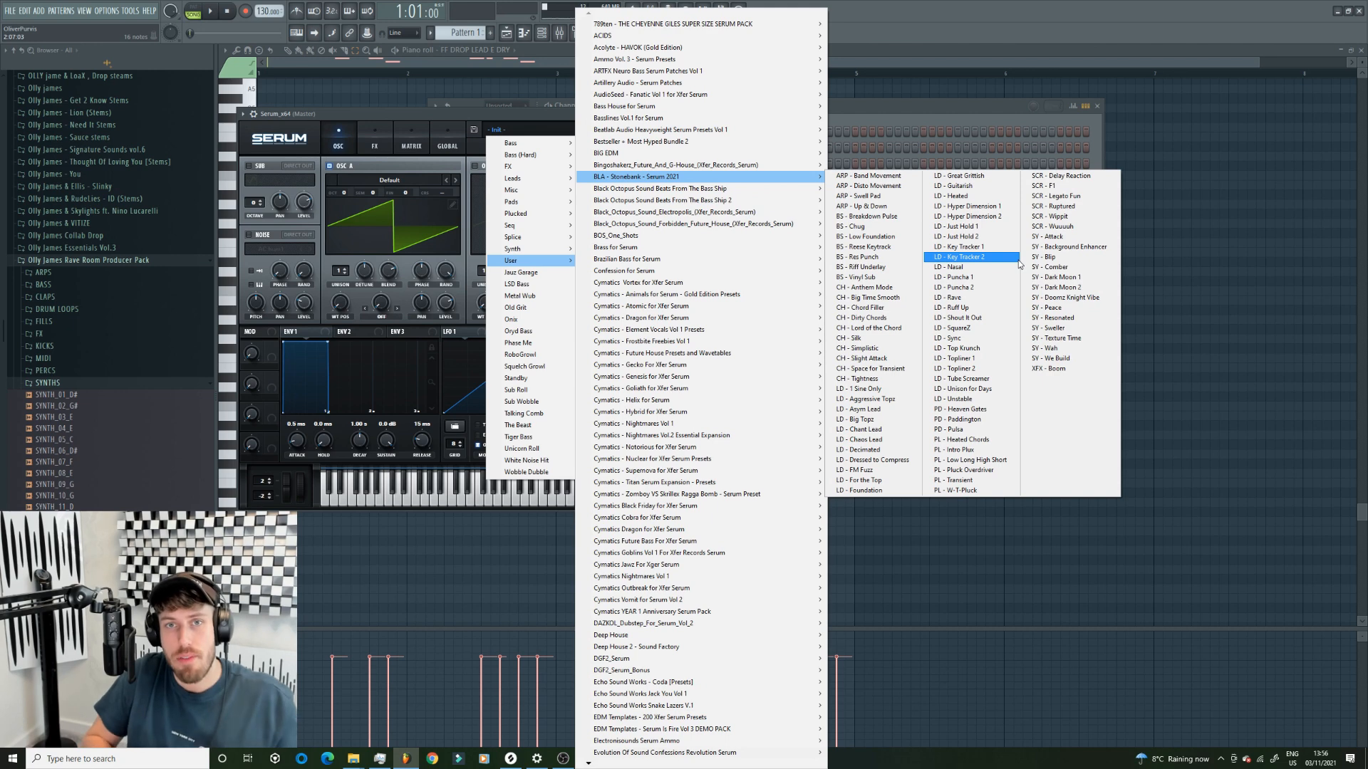
{"action": "left_click", "coordinate": [987, 389]}
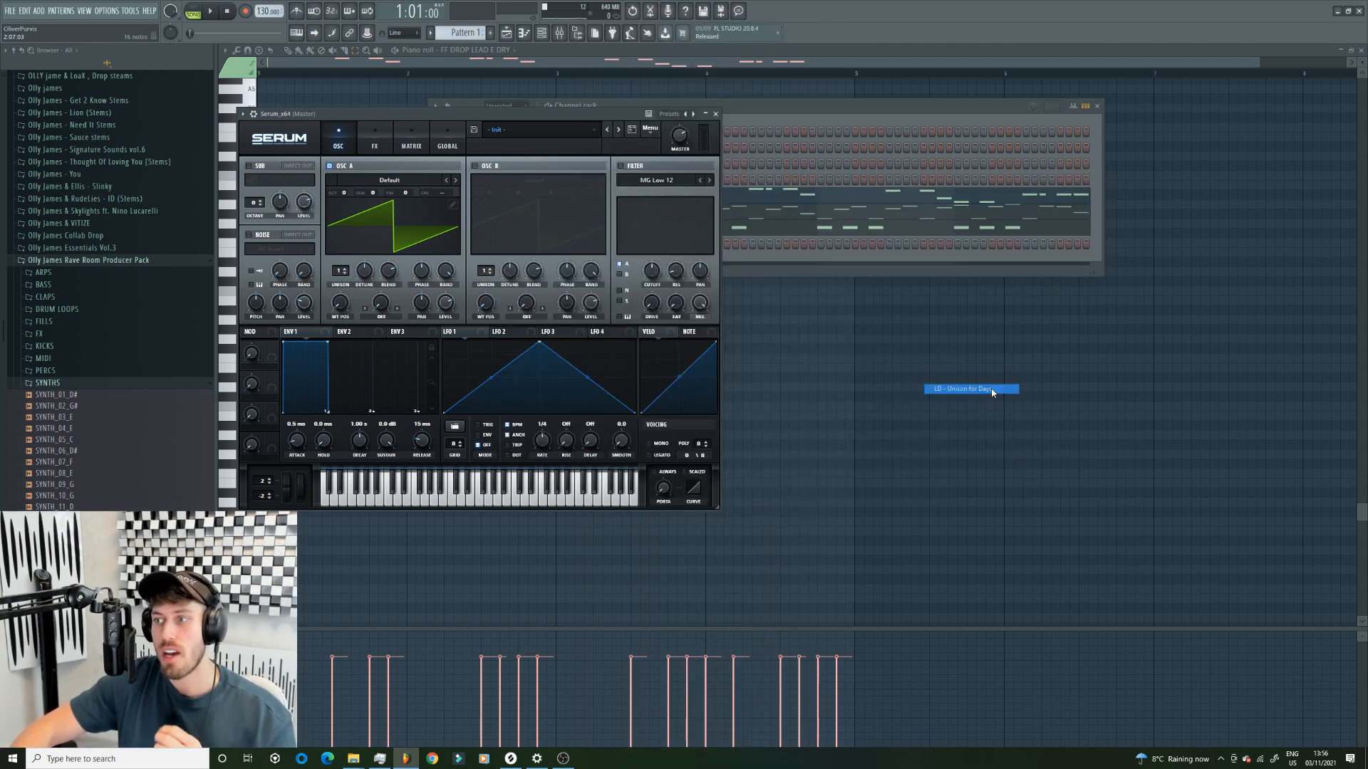
- Paste the lead's notes into the Serum_x64 part and play the pattern with Serum routed to mixer track 5
{"action": "left_click", "coordinate": [787, 106]}
{"action": "right_click", "coordinate": [524, 246]}
{"action": "left_click", "coordinate": [554, 245]}
{"action": "key", "text": "ctrl+v"}
{"action": "left_click", "coordinate": [542, 33]}
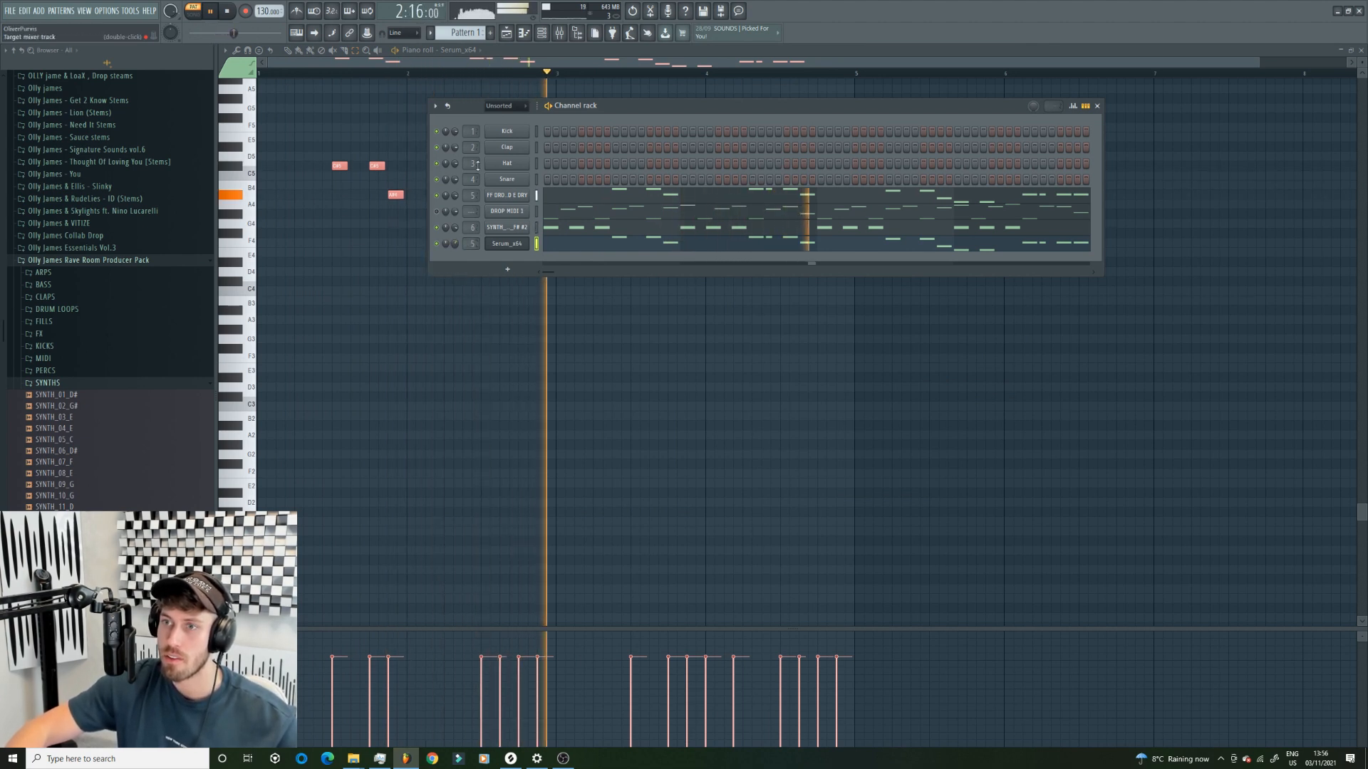
- Transpose the pasted Serum_x64 notes up four semitones while the pattern plays
{"action": "left_click", "coordinate": [493, 64]}
{"action": "key", "text": "Up"}
{"action": "key", "text": "Up"}
{"action": "key", "text": "Up"}
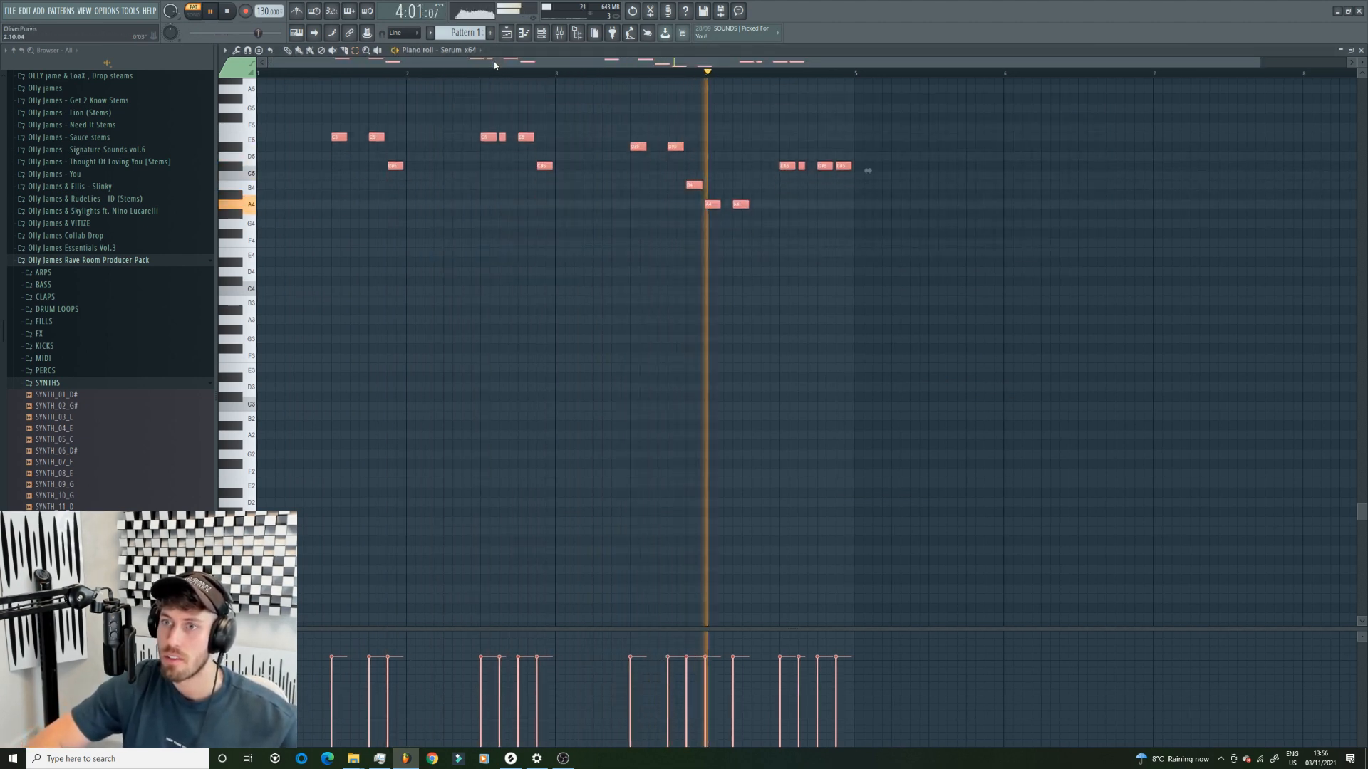
{"action": "key", "text": "Up"}
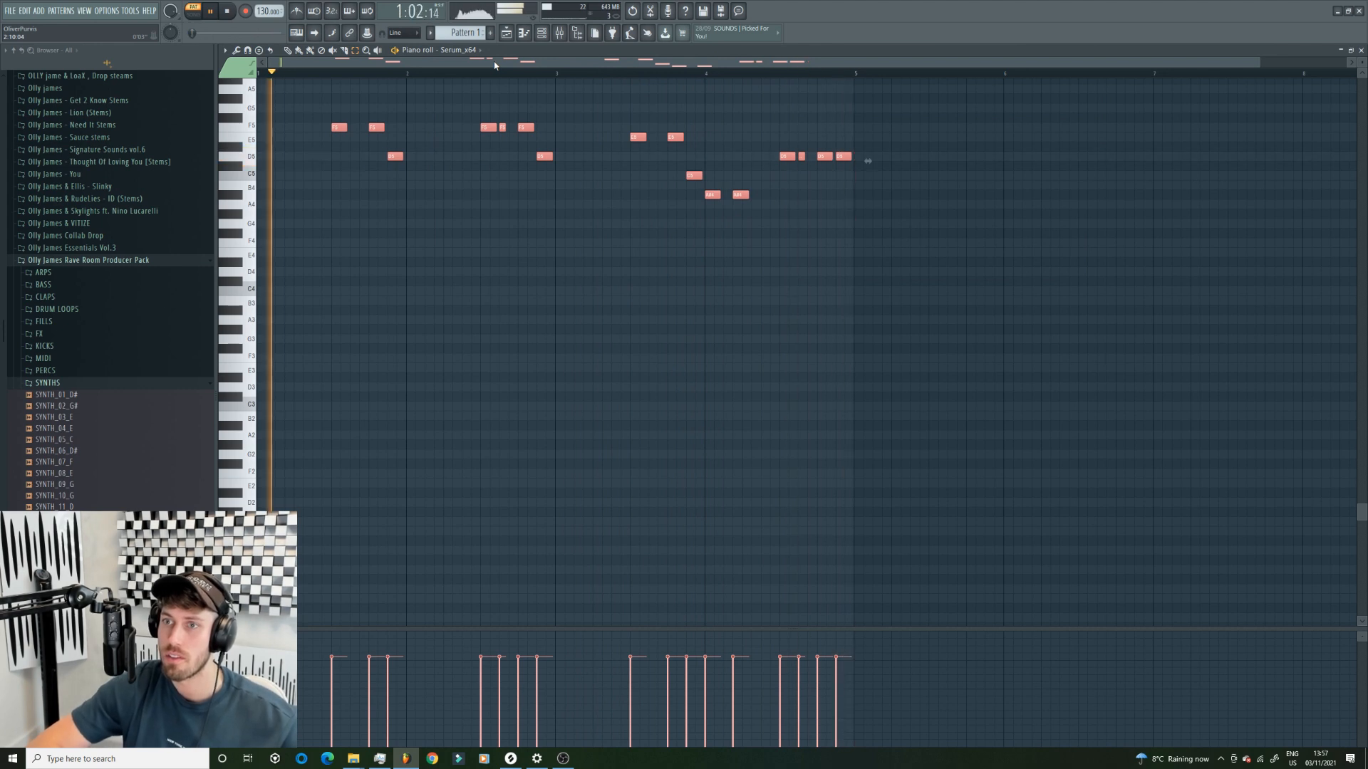
- Copy all the G# notes of the SYNTH_14_F# #2 part
{"action": "key", "text": "F6"}
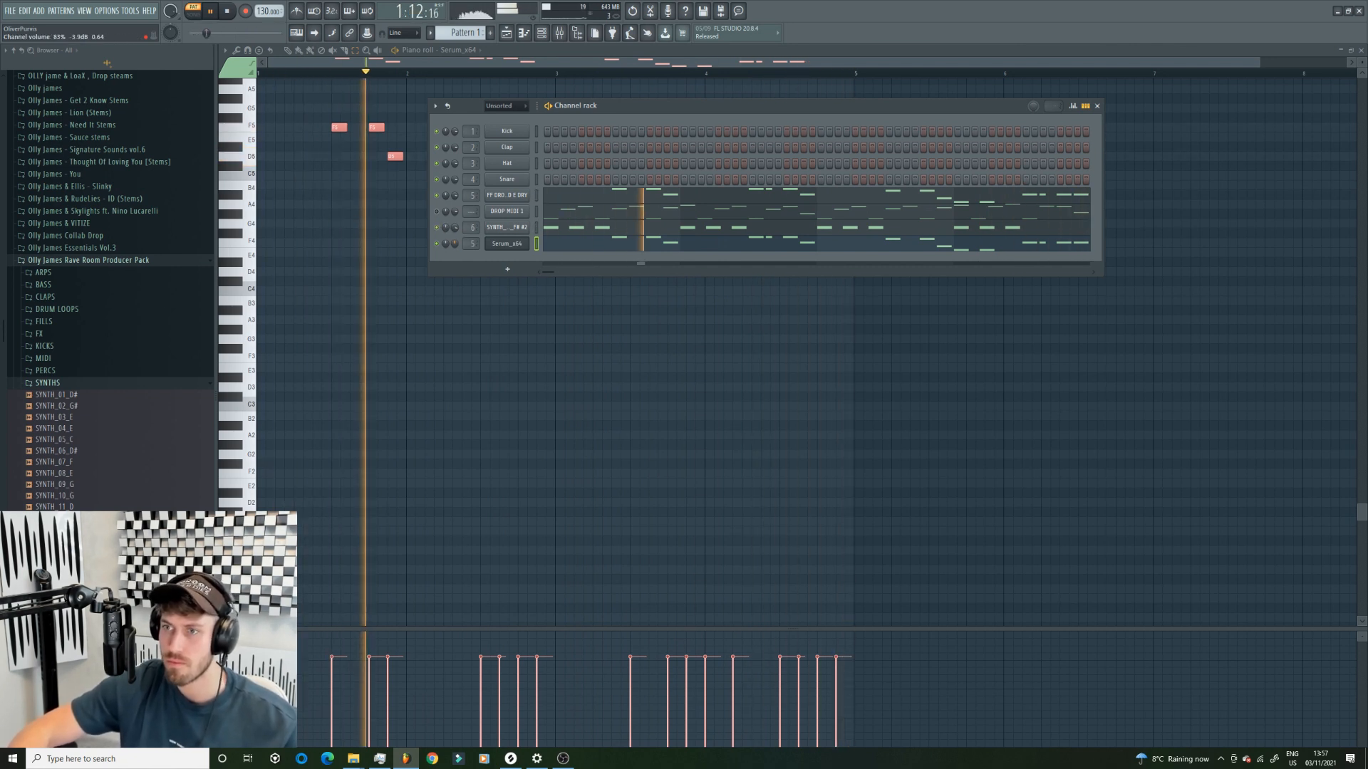
{"action": "right_click", "coordinate": [508, 237]}
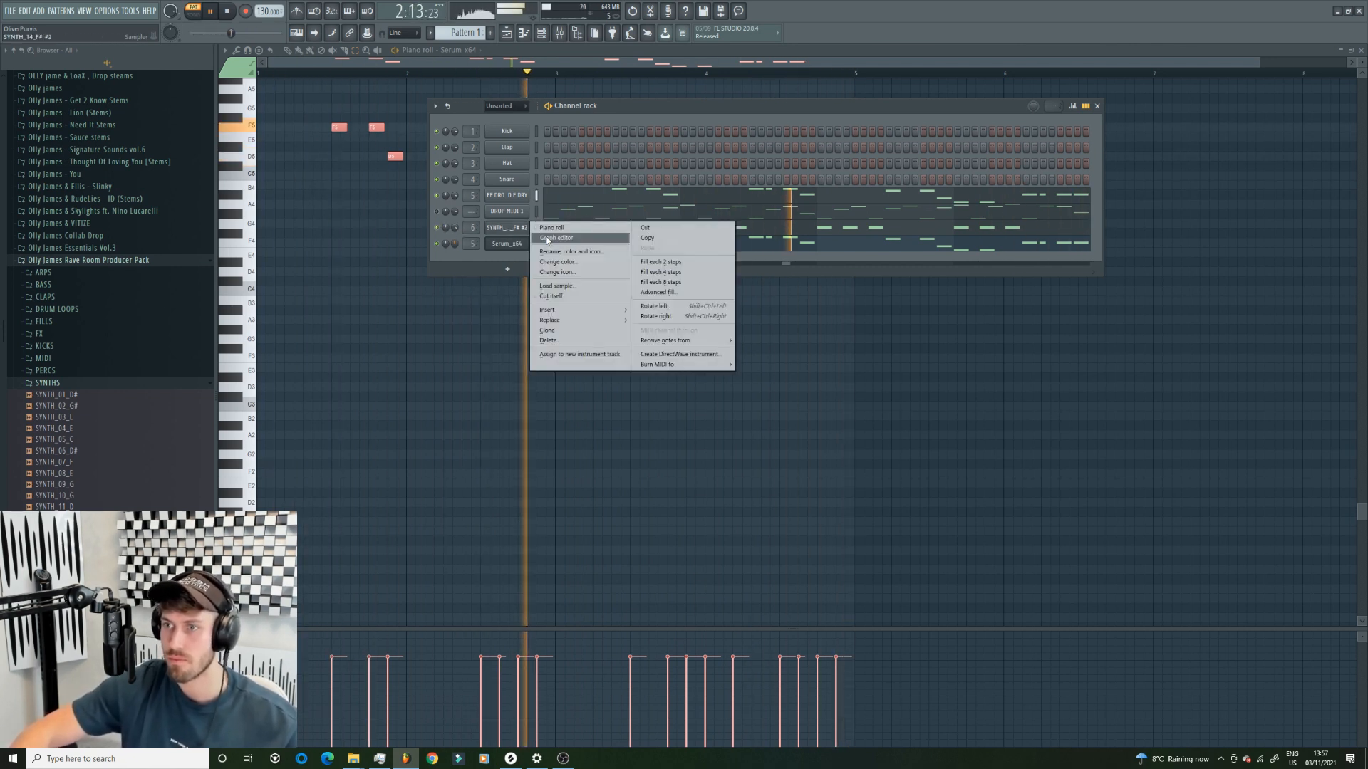
{"action": "left_click", "coordinate": [552, 242]}
{"action": "right_click", "coordinate": [508, 237]}
{"action": "left_click", "coordinate": [552, 227]}
{"action": "key", "text": "ctrl+a"}
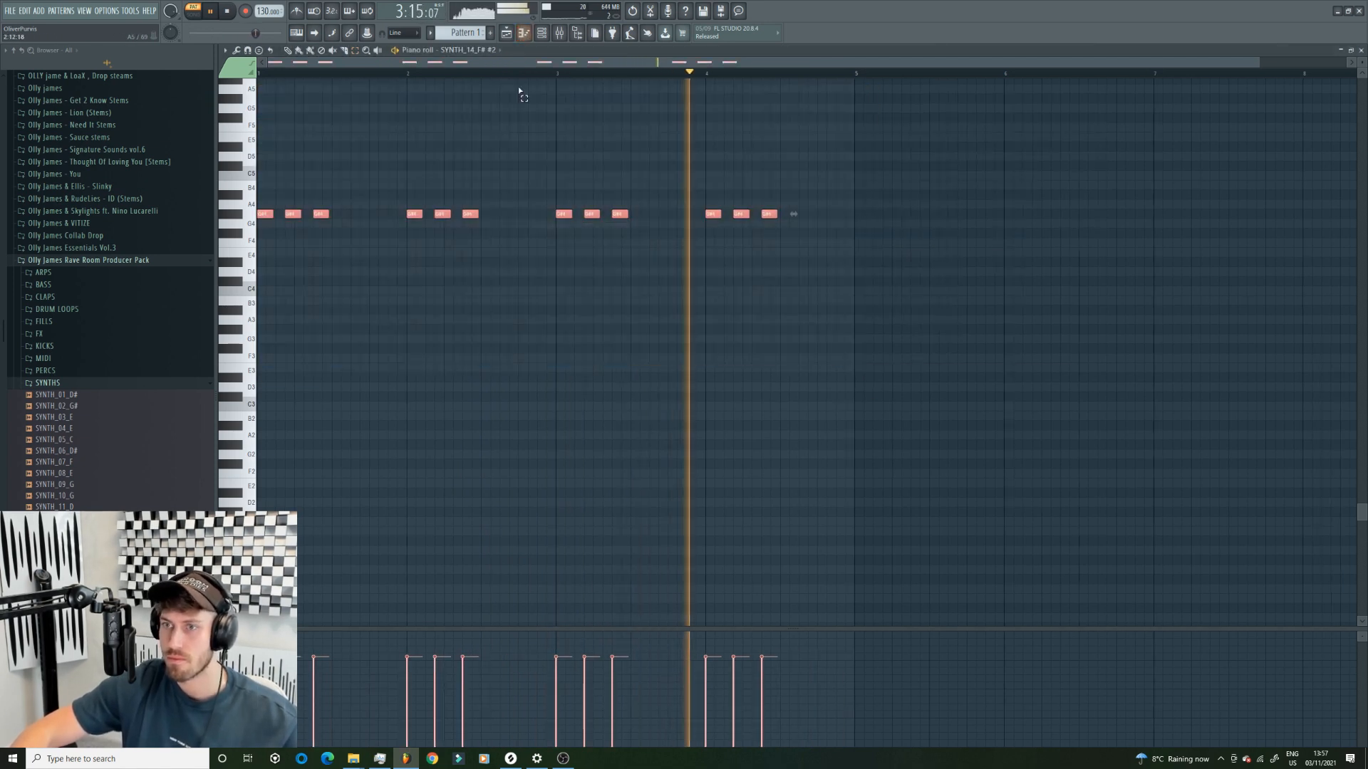
{"action": "key", "text": "F6"}
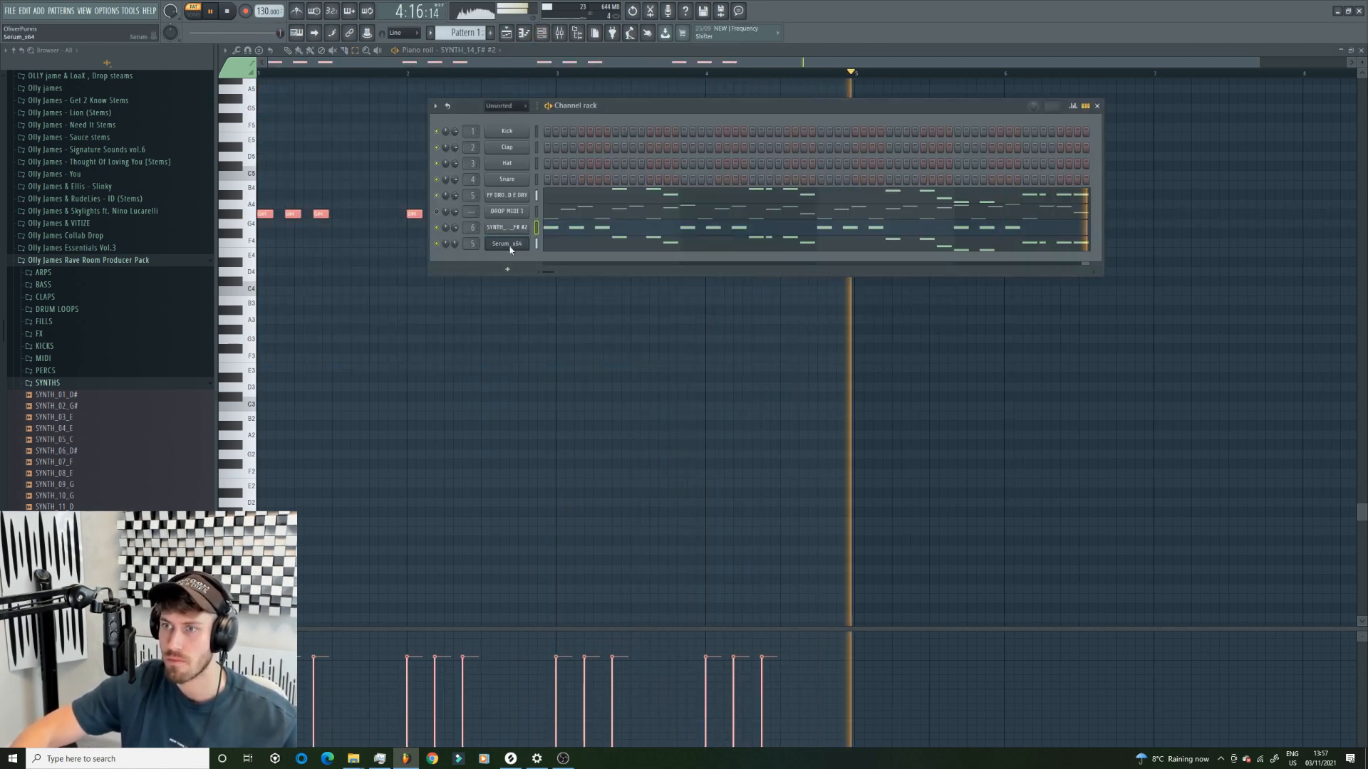
- Paste the copied notes into the Serum_x64 part and transpose them down six semitones and an octave to D3
{"action": "left_click", "coordinate": [543, 242]}
{"action": "key", "text": "Down"}
{"action": "key", "text": "Down"}
{"action": "key", "text": "Down"}
{"action": "key", "text": "Down"}
{"action": "key", "text": "Down"}
{"action": "key", "text": "Down"}
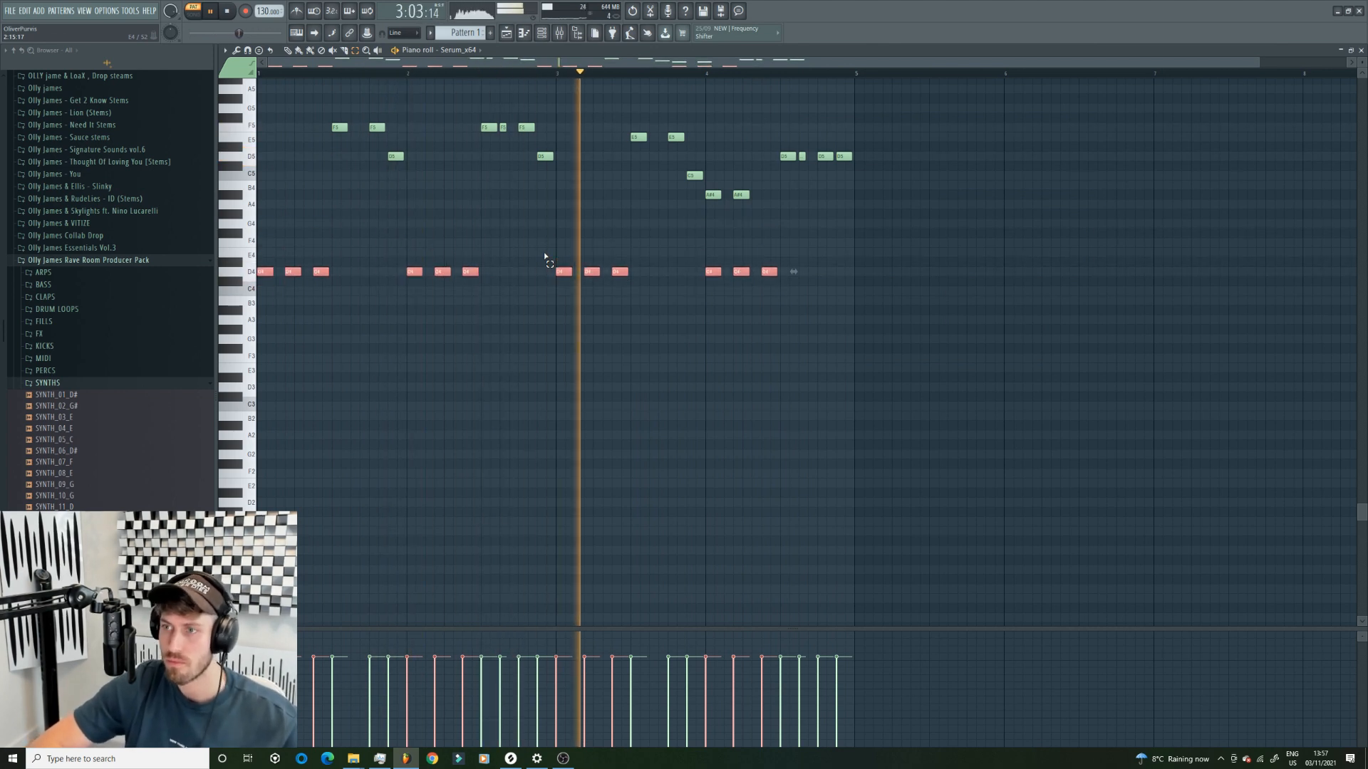
{"action": "key", "text": "ctrl+Down"}
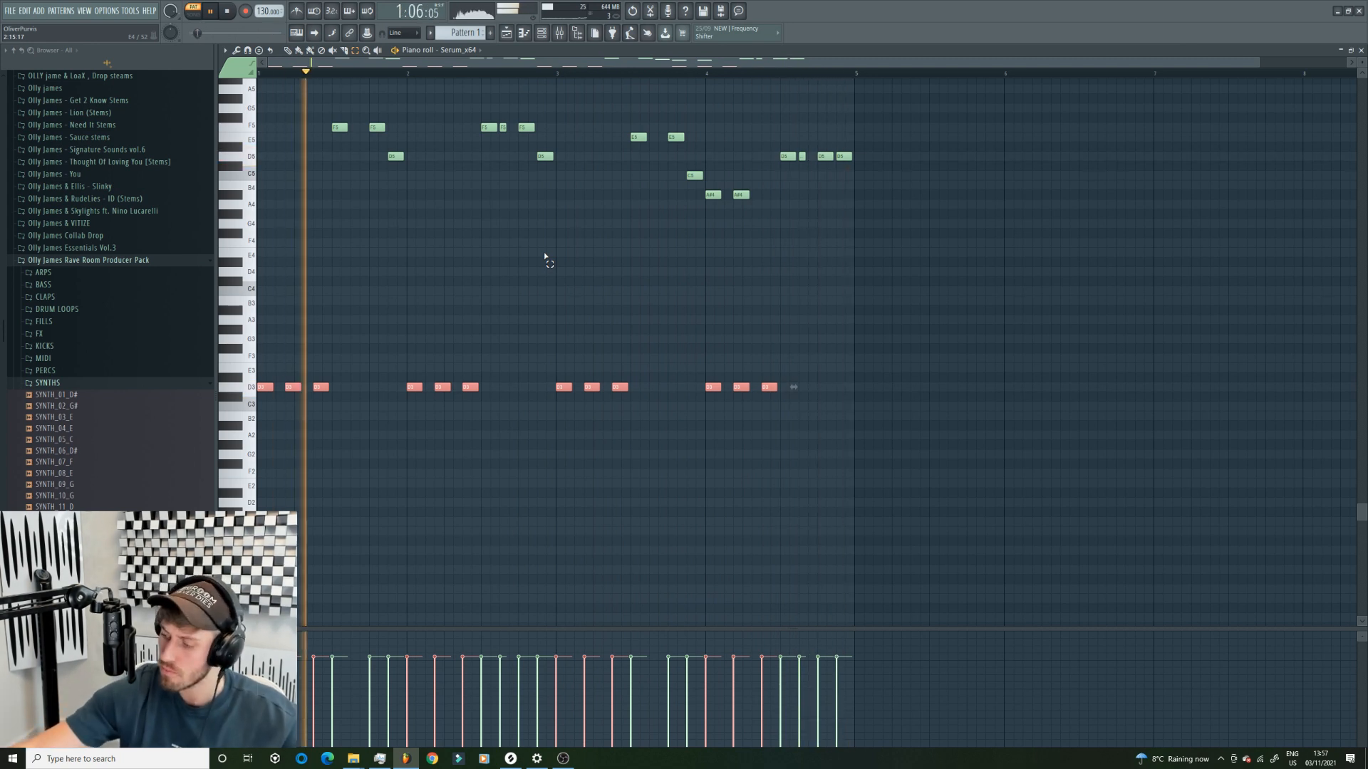
- Play the arrangement from the start of the drop to check the new Serum layer
{"action": "left_click", "coordinate": [541, 33]}
{"action": "left_click", "coordinate": [505, 32]}
{"action": "left_click", "coordinate": [506, 33]}
{"action": "left_click", "coordinate": [506, 33]}
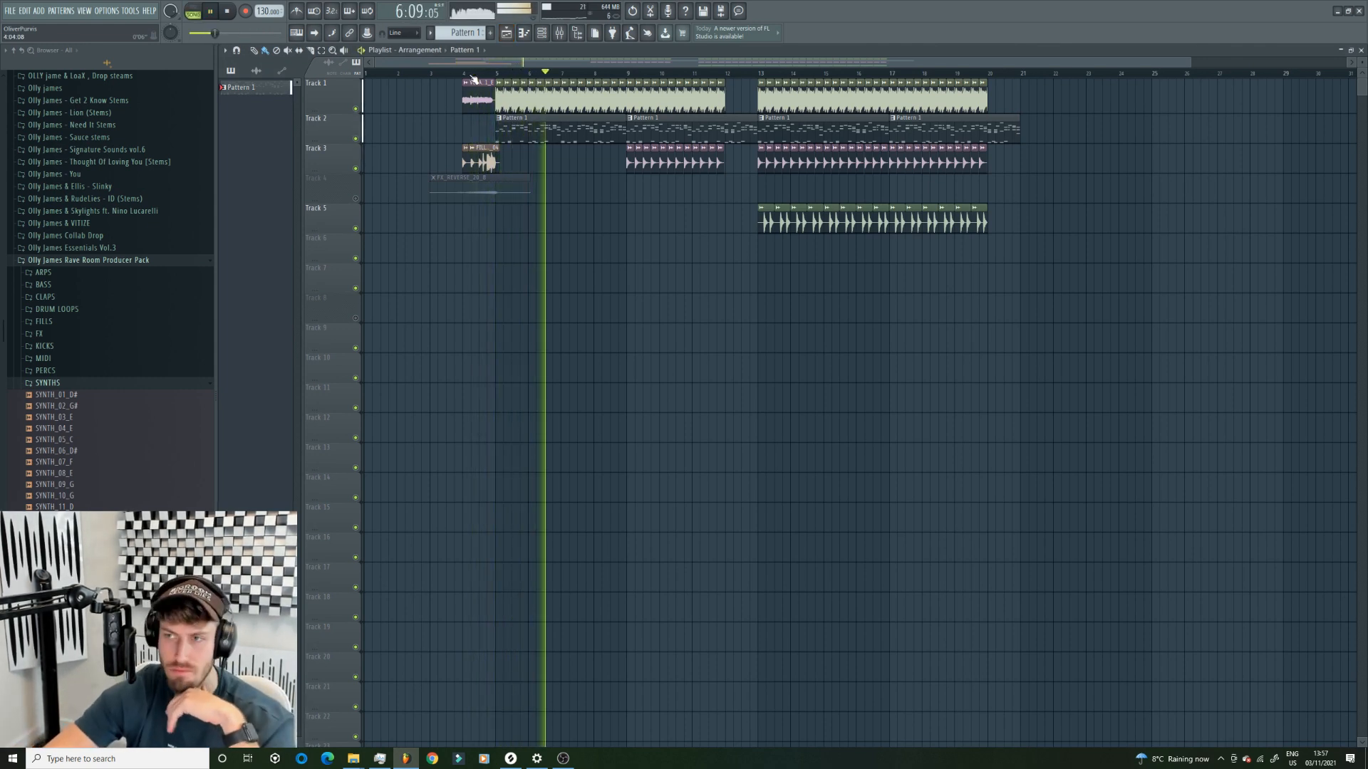
{"action": "key", "text": "space"}
- Cut the D3 notes out of the Serum_x64 part and clone the Serum channel
{"action": "left_click", "coordinate": [524, 33]}
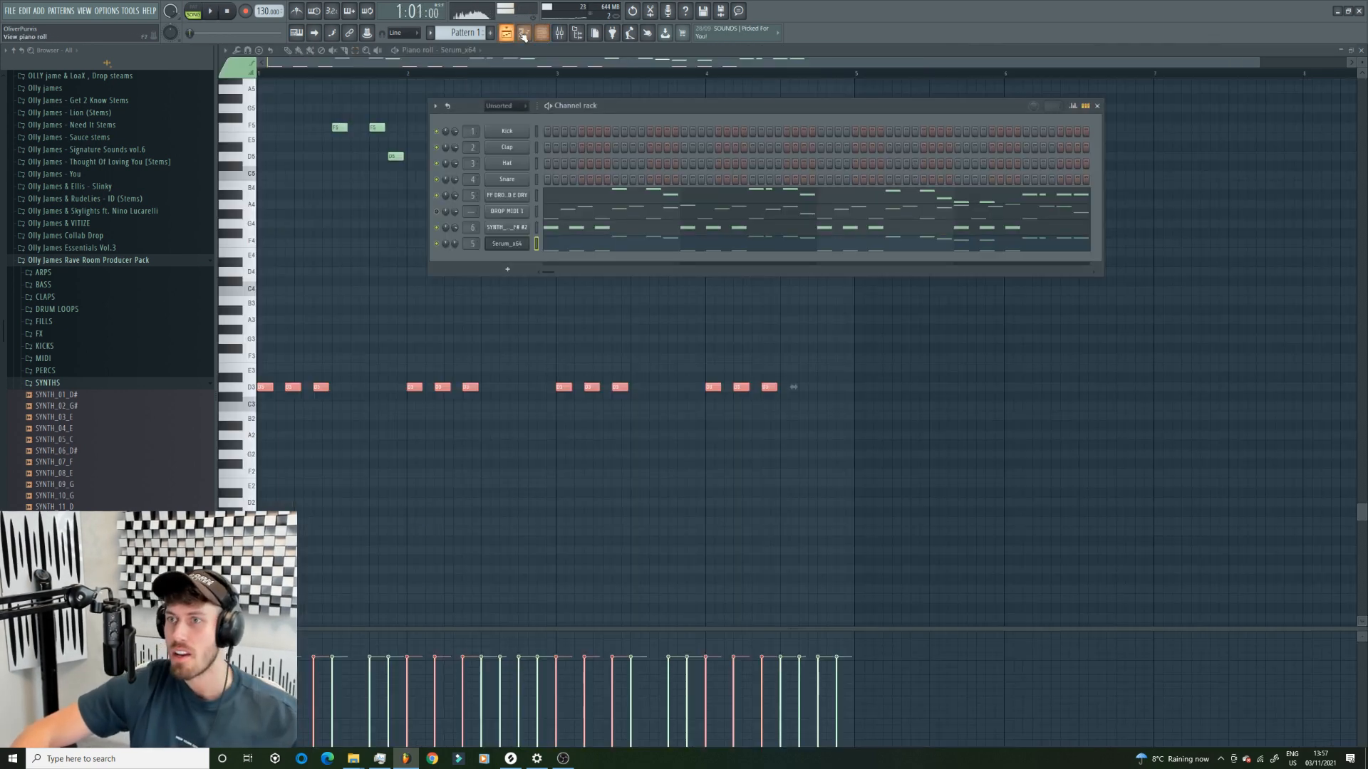
{"action": "key", "text": "Delete"}
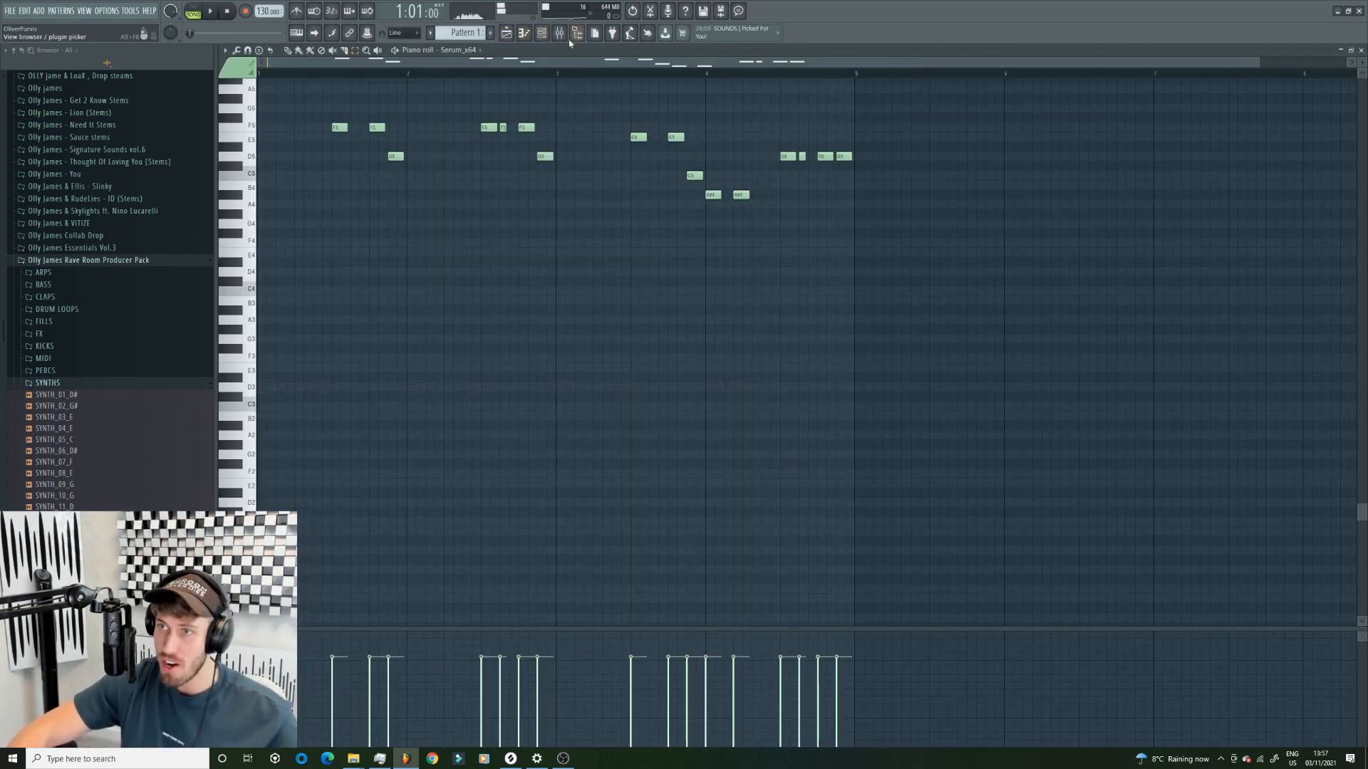
{"action": "left_click", "coordinate": [552, 36]}
{"action": "right_click", "coordinate": [512, 245]}
{"action": "left_click", "coordinate": [557, 336]}
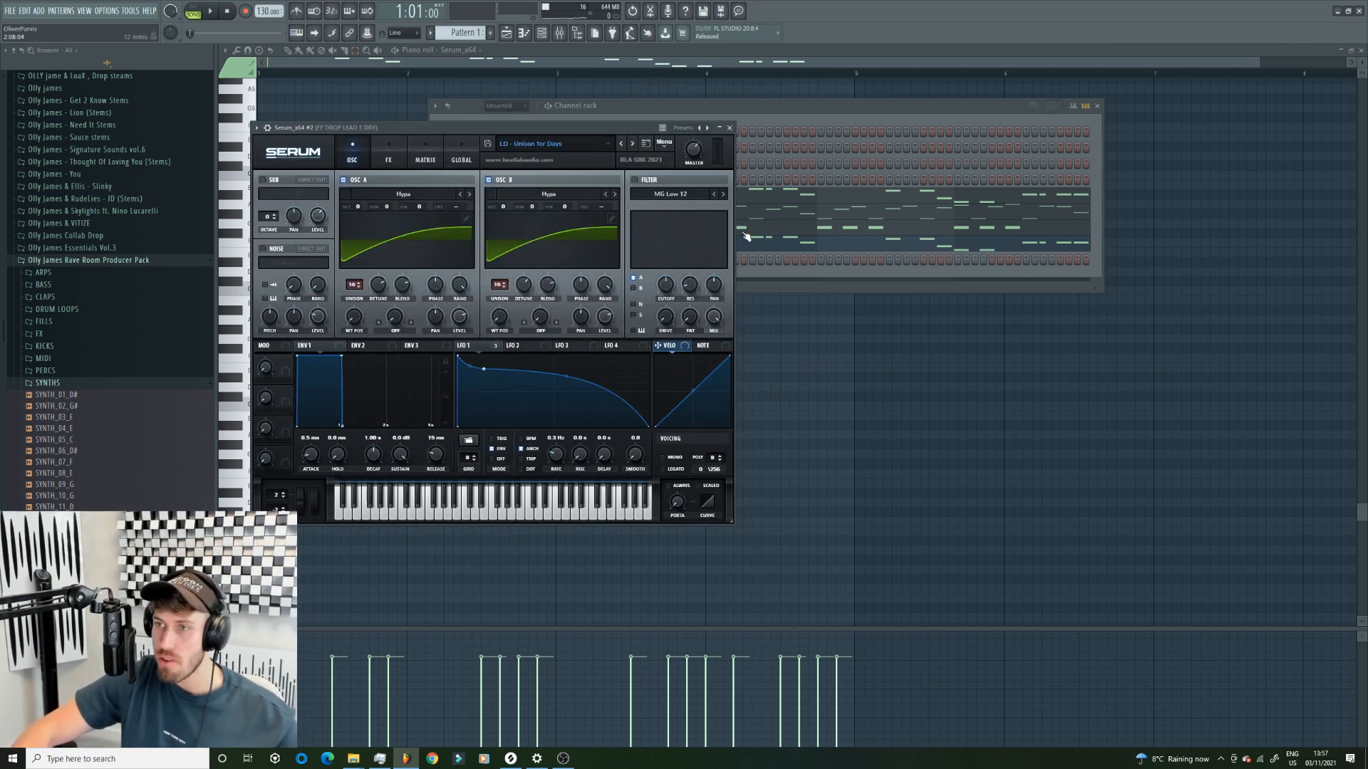
- Paste the D3 notes into the cloned Serum_x64 #2 part and play the pattern on its own
{"action": "left_click", "coordinate": [805, 276]}
{"action": "right_click", "coordinate": [529, 256]}
{"action": "left_click", "coordinate": [544, 267]}
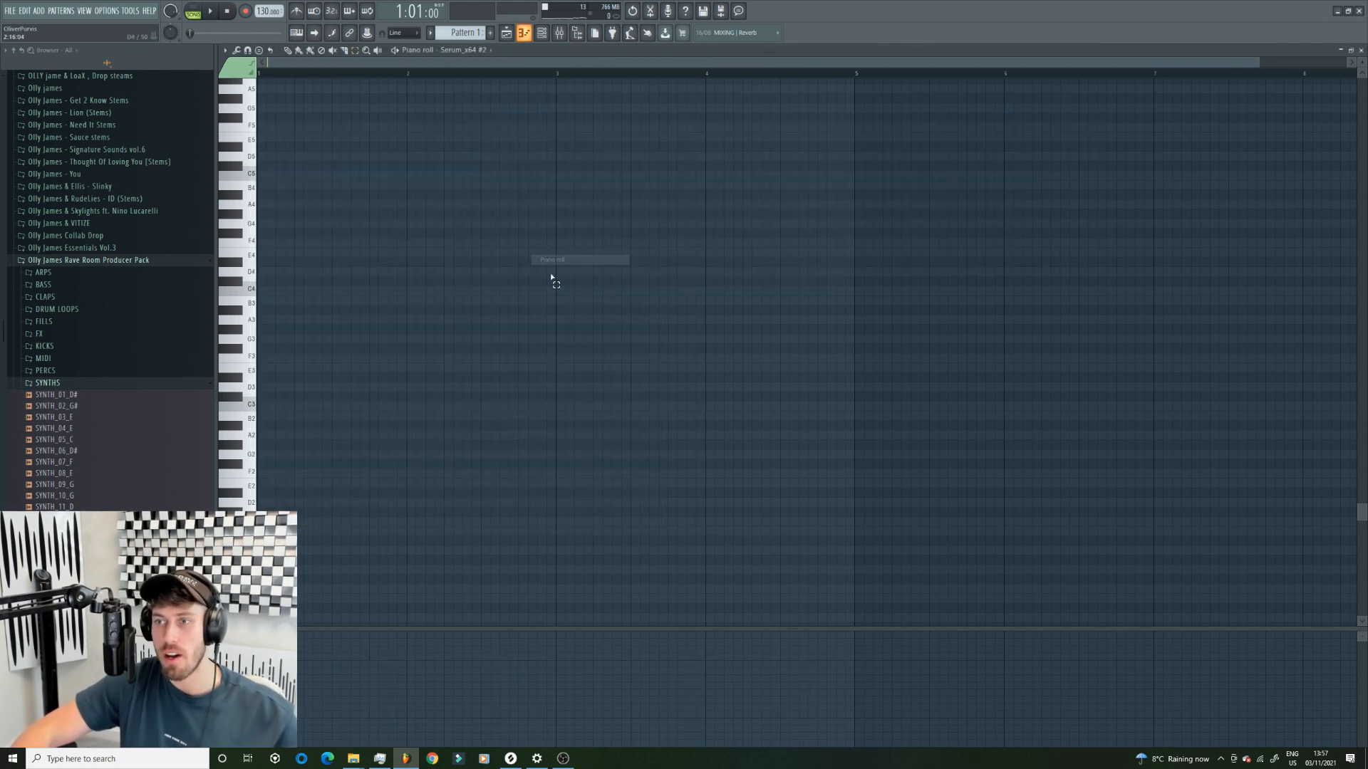
{"action": "left_click", "coordinate": [542, 33]}
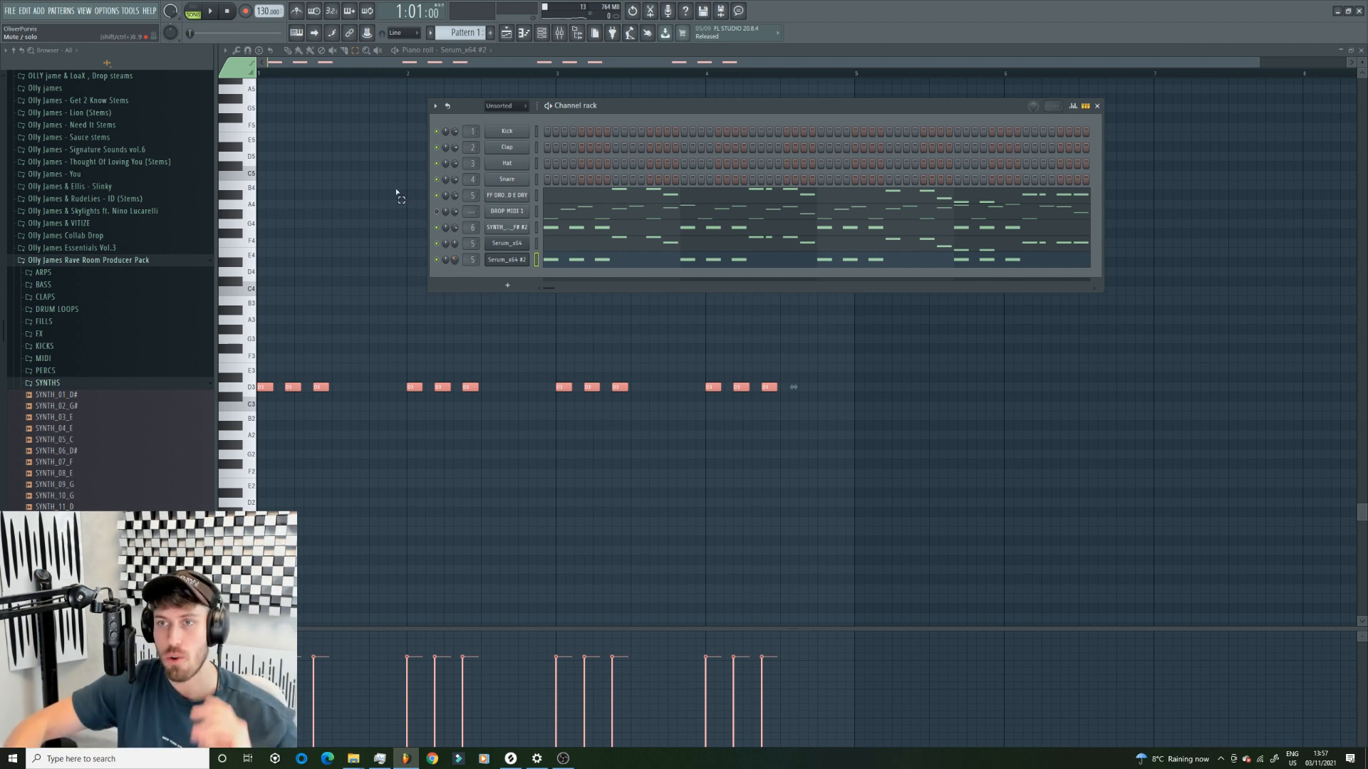
{"action": "left_click", "coordinate": [193, 10]}
{"action": "key", "text": "space"}
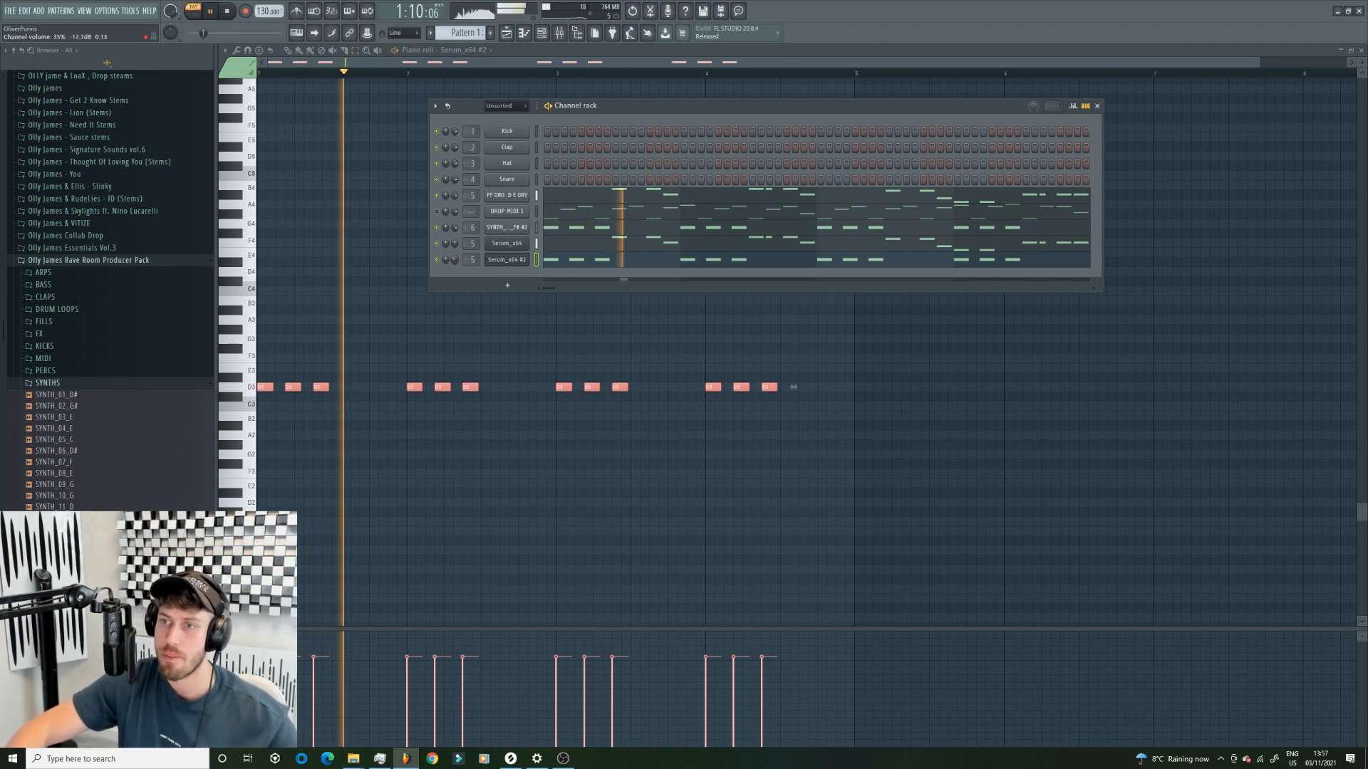
- Try transposing the Serum_x64 #2 notes up one octave during pattern playback, and undo it
{"action": "left_click", "coordinate": [435, 70], "text": "ctrl"}
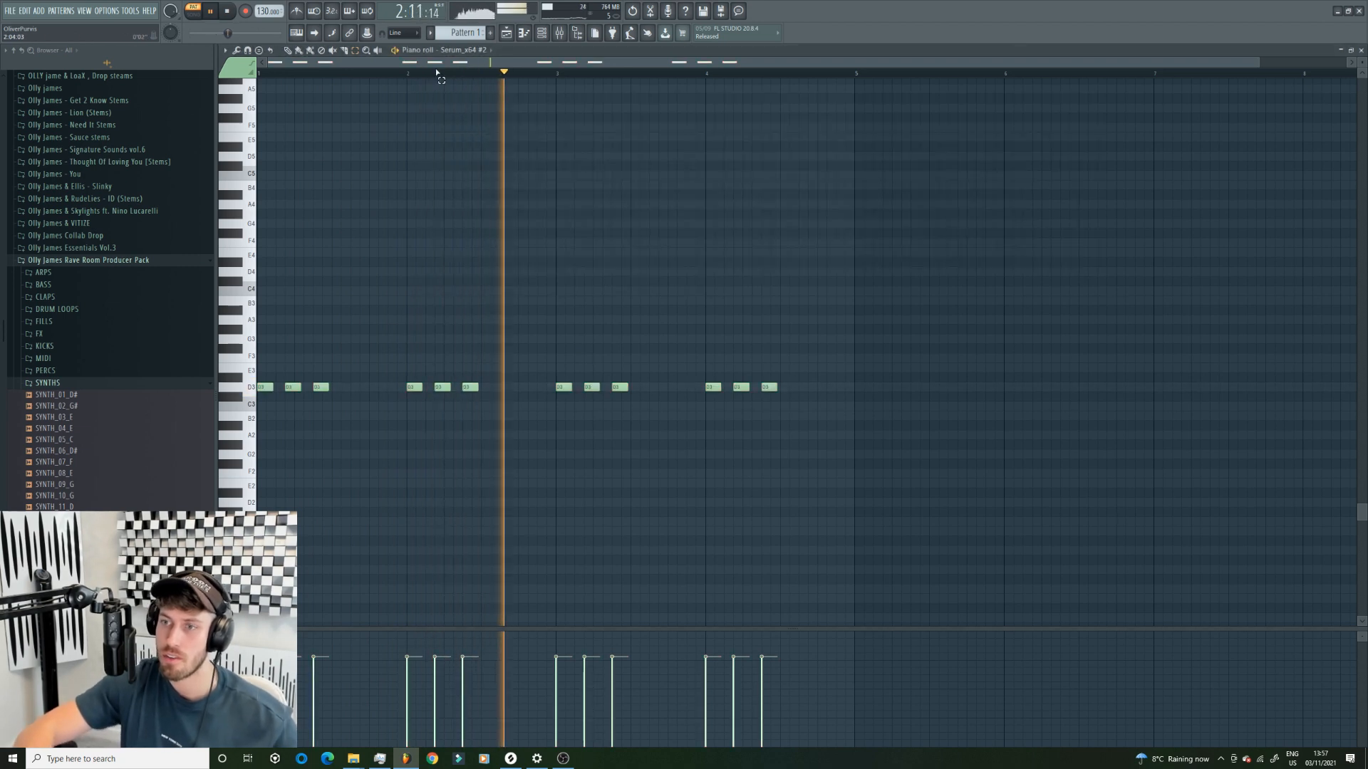
{"action": "key", "text": "ctrl+Up"}
{"action": "key", "text": "ctrl+z"}
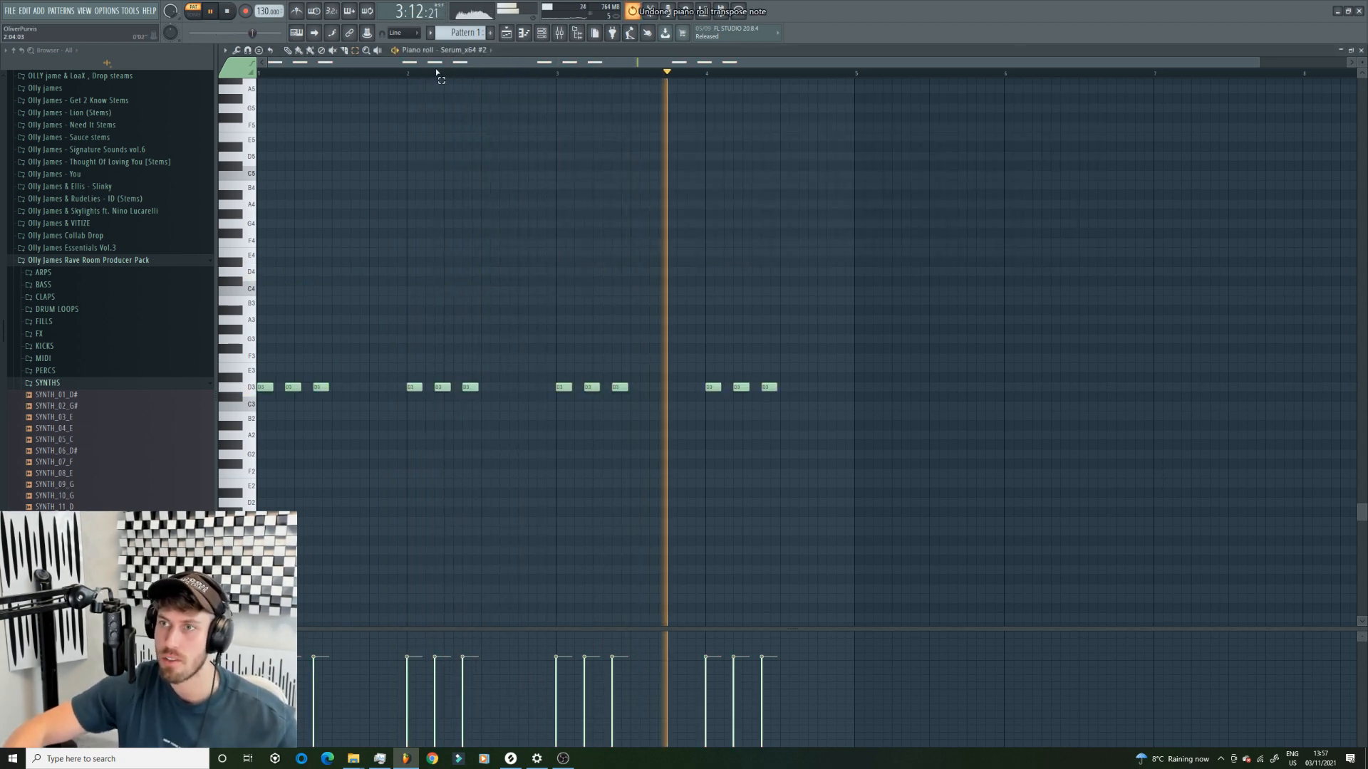
- Switch to song mode in the playlist, unmute Track 4 and select bar 4 as the playback loop
{"action": "left_click", "coordinate": [544, 36]}
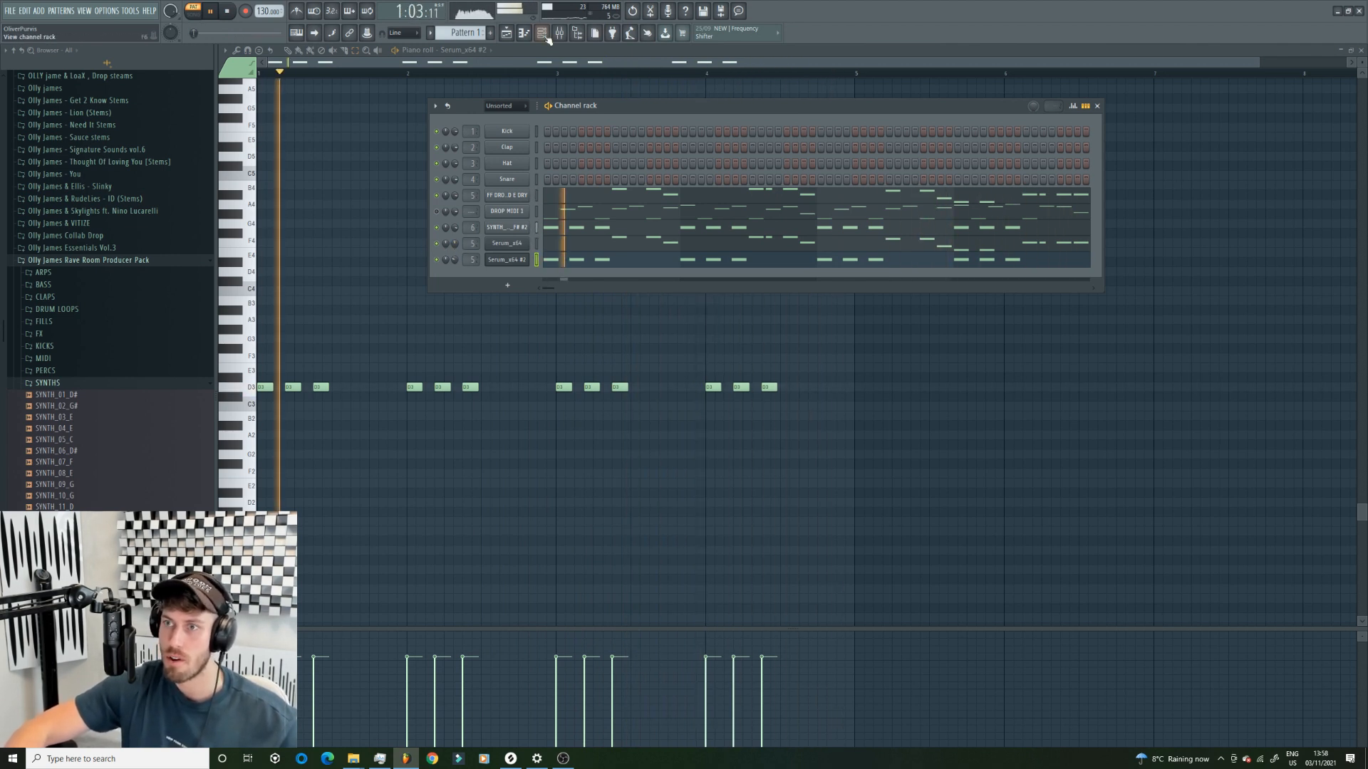
{"action": "left_click", "coordinate": [519, 38]}
{"action": "key", "text": "l"}
{"action": "key", "text": "space"}
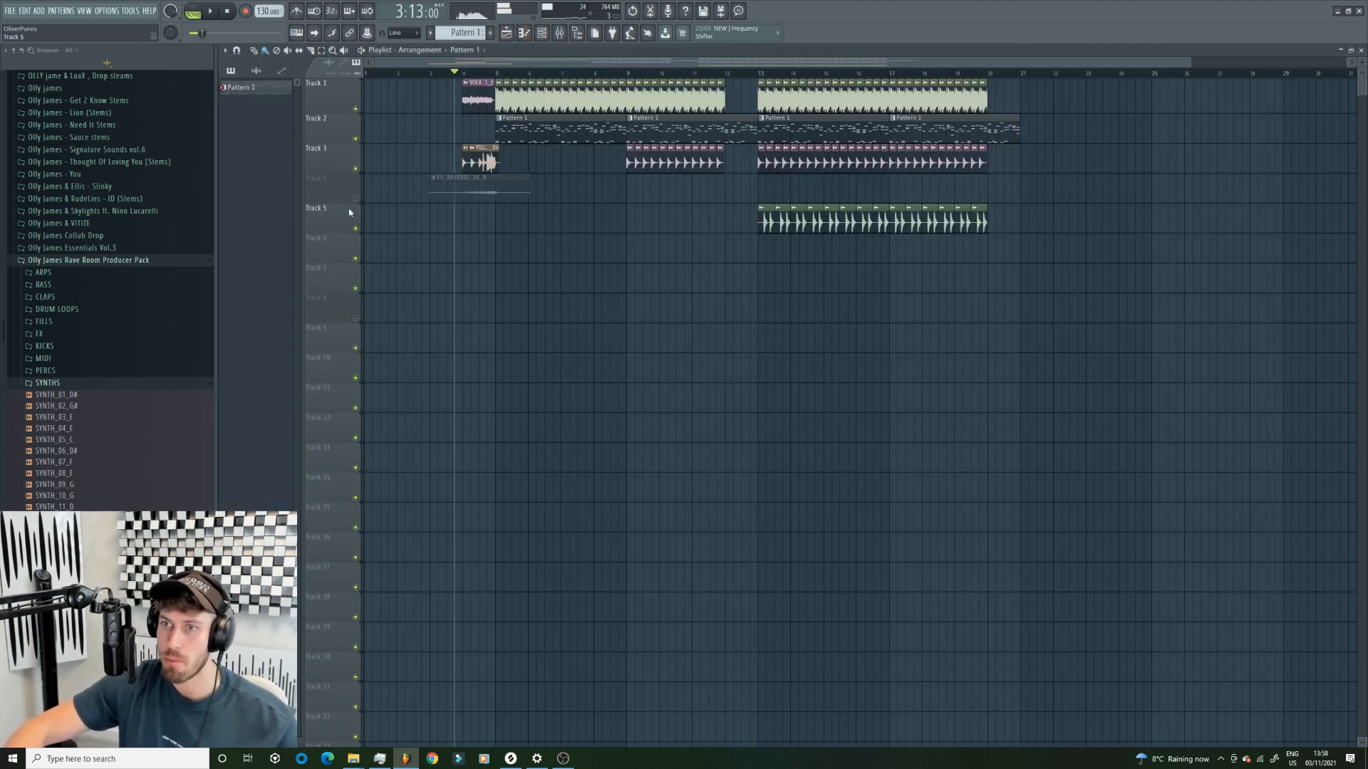
{"action": "double_click", "coordinate": [477, 187]}
{"action": "left_click_drag", "start_coordinate": [456, 130], "coordinate": [723, 312]}
{"action": "left_click_drag", "start_coordinate": [466, 73], "coordinate": [495, 76]}
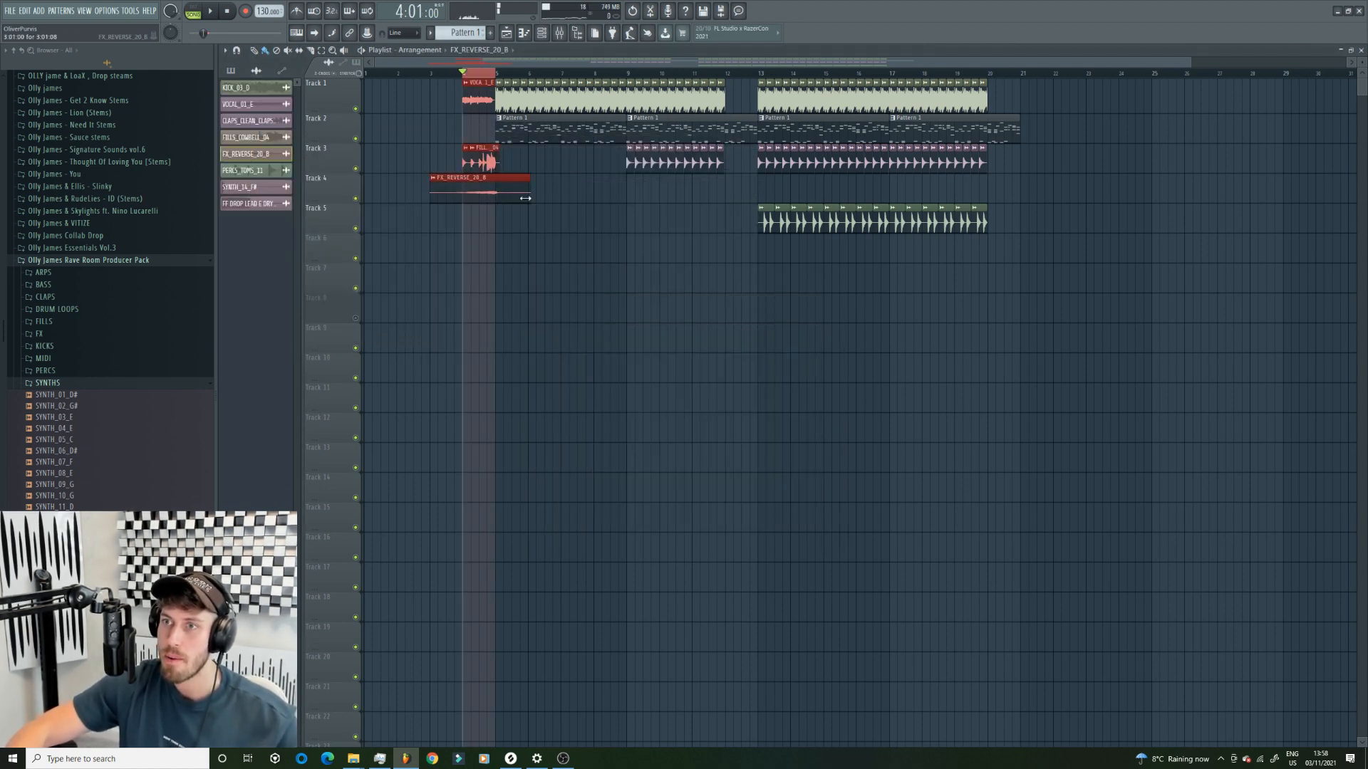
- Set the FX_REVERSE_20_B sample's time-stretching mode to e2 generic and clear the loop selection
{"action": "double_click", "coordinate": [511, 186]}
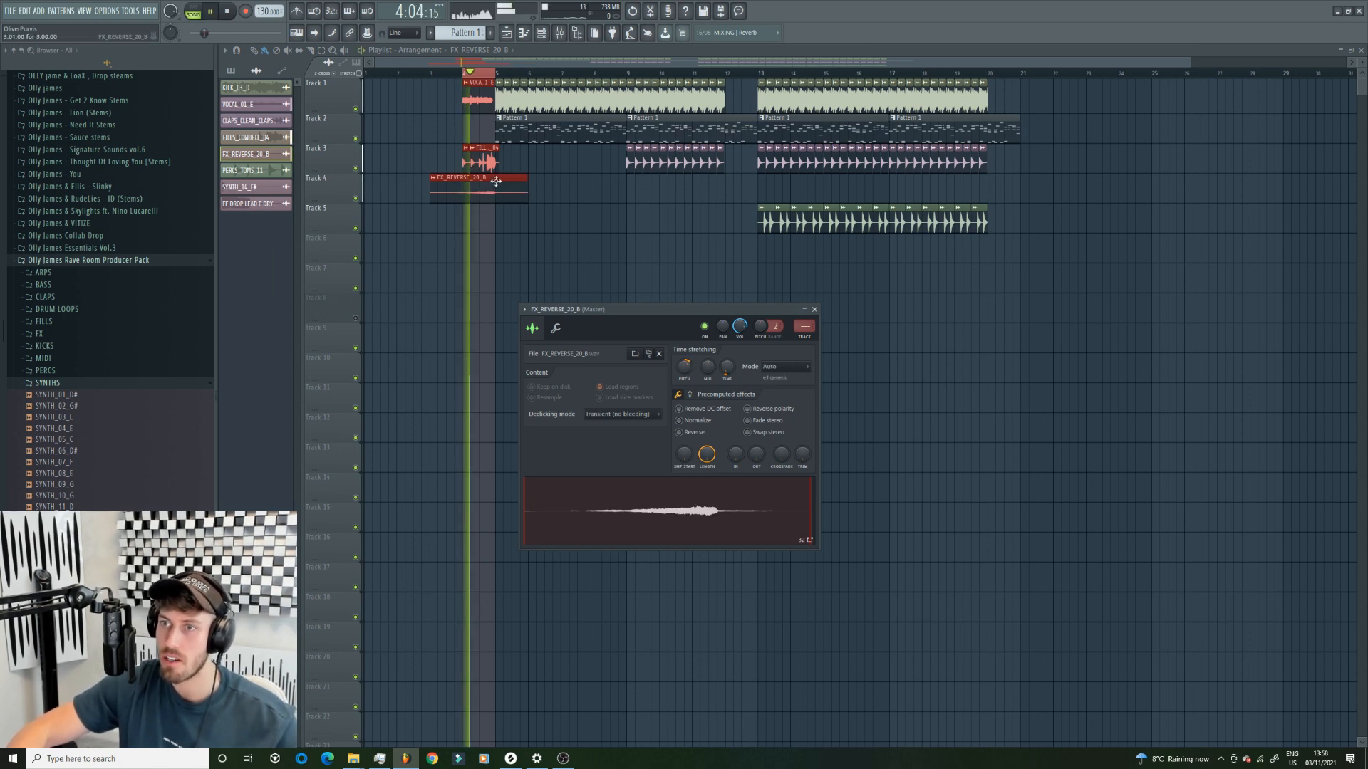
{"action": "left_click_drag", "start_coordinate": [748, 309], "coordinate": [747, 312]}
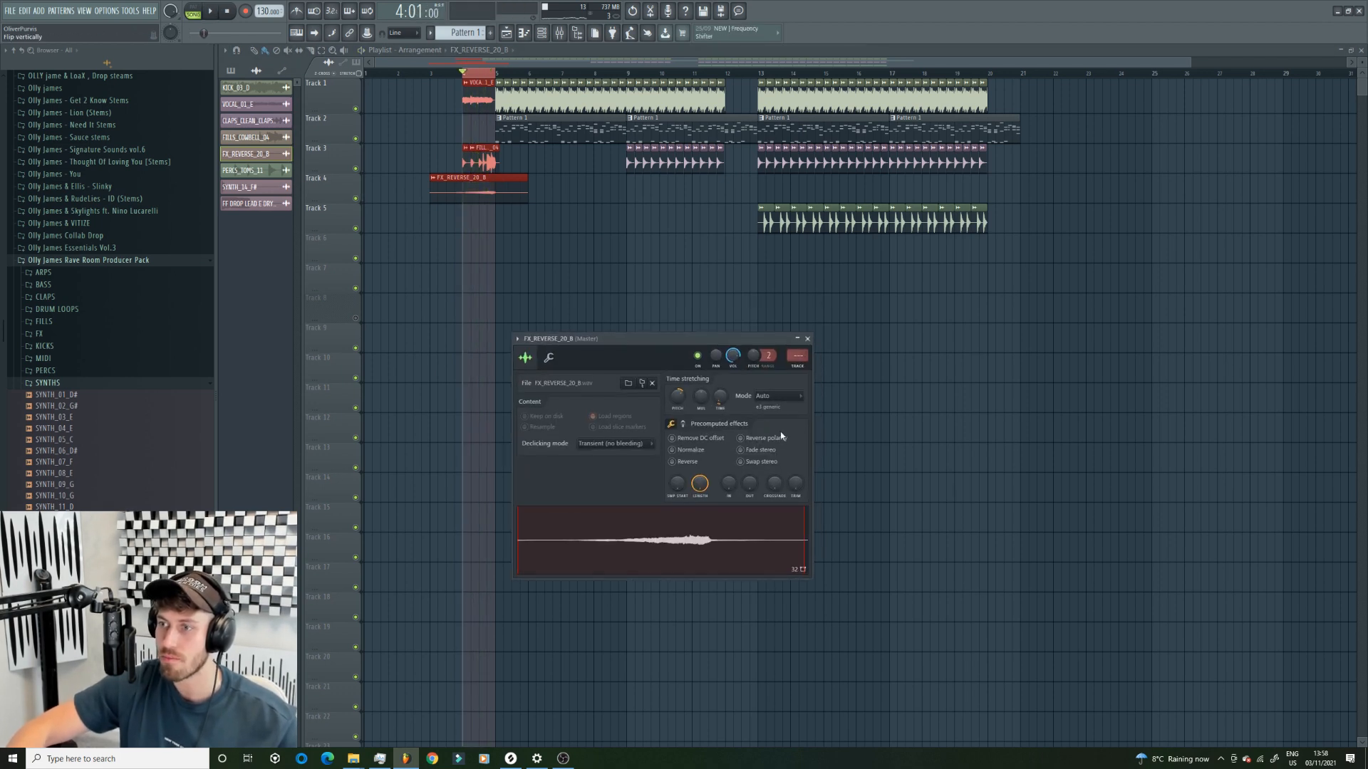
{"action": "left_click", "coordinate": [780, 399]}
{"action": "left_click", "coordinate": [822, 419]}
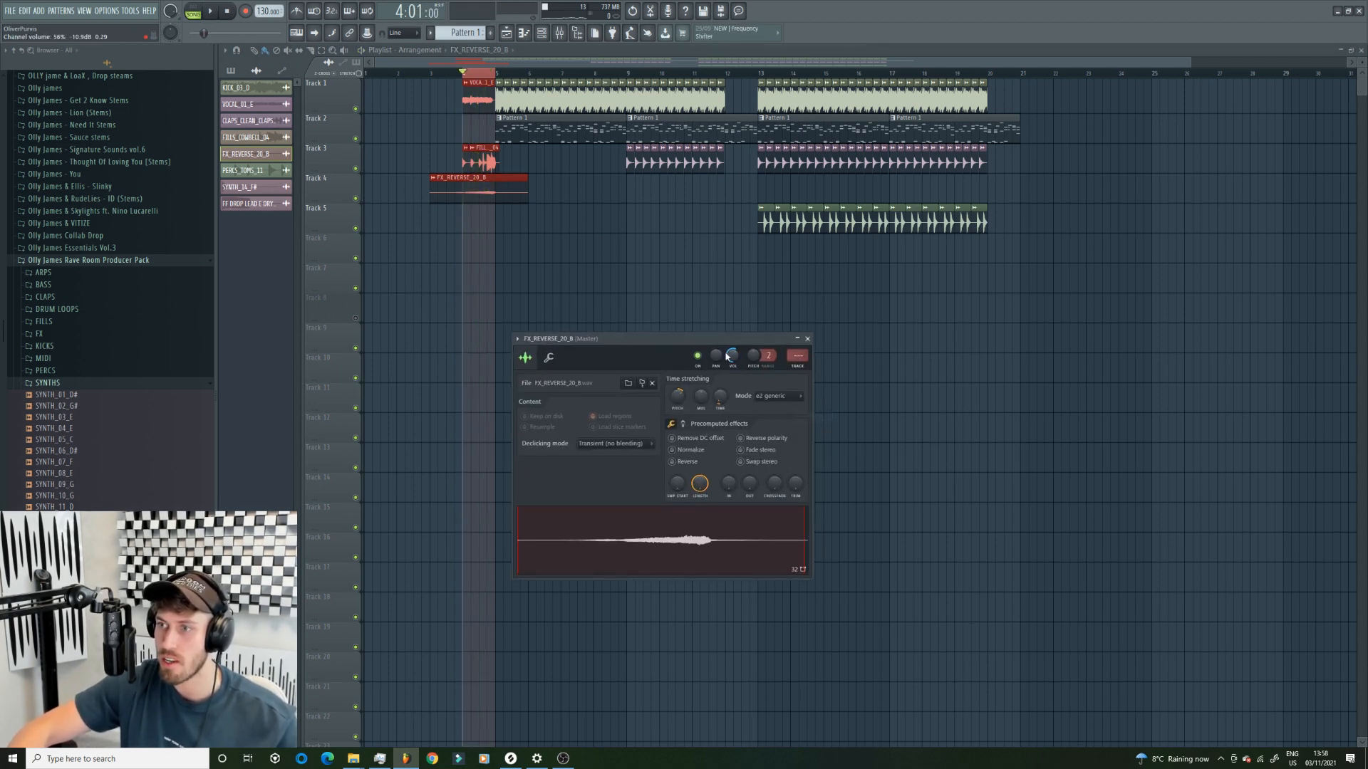
{"action": "left_click", "coordinate": [500, 76]}
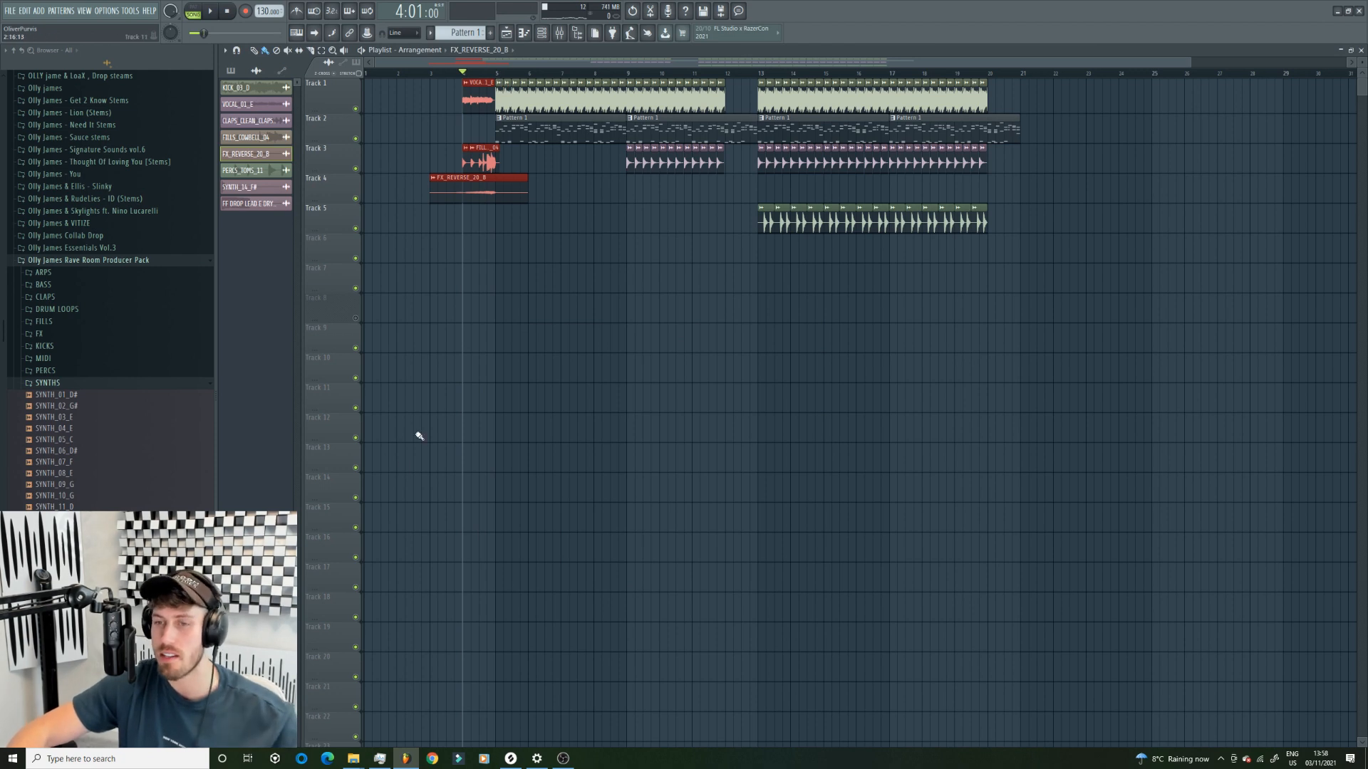
- Place FX_CROWD_25 from the Rave Room pack's FX folder on Track 7 at bar 5
{"action": "left_click", "coordinate": [61, 333]}
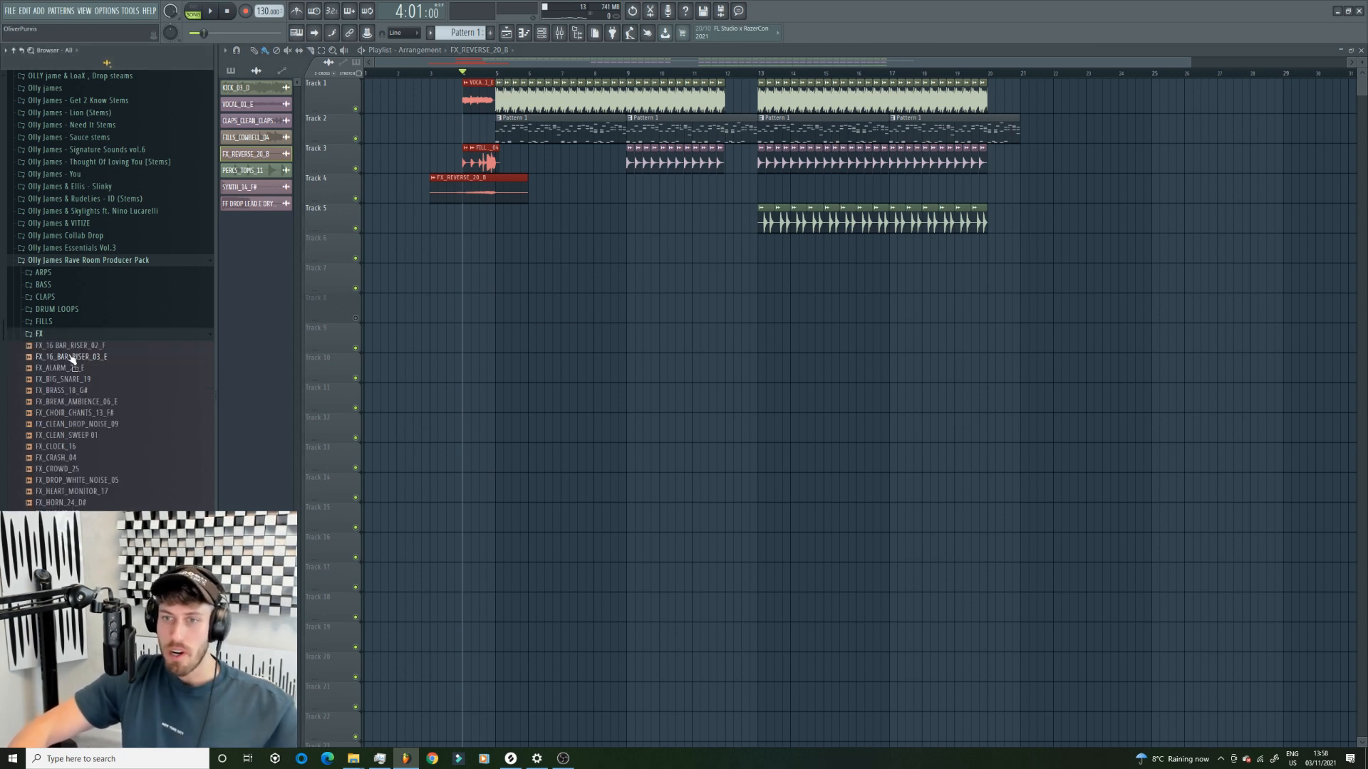
{"action": "left_click_drag", "start_coordinate": [91, 469], "coordinate": [527, 274]}
{"action": "double_click", "coordinate": [530, 272]}
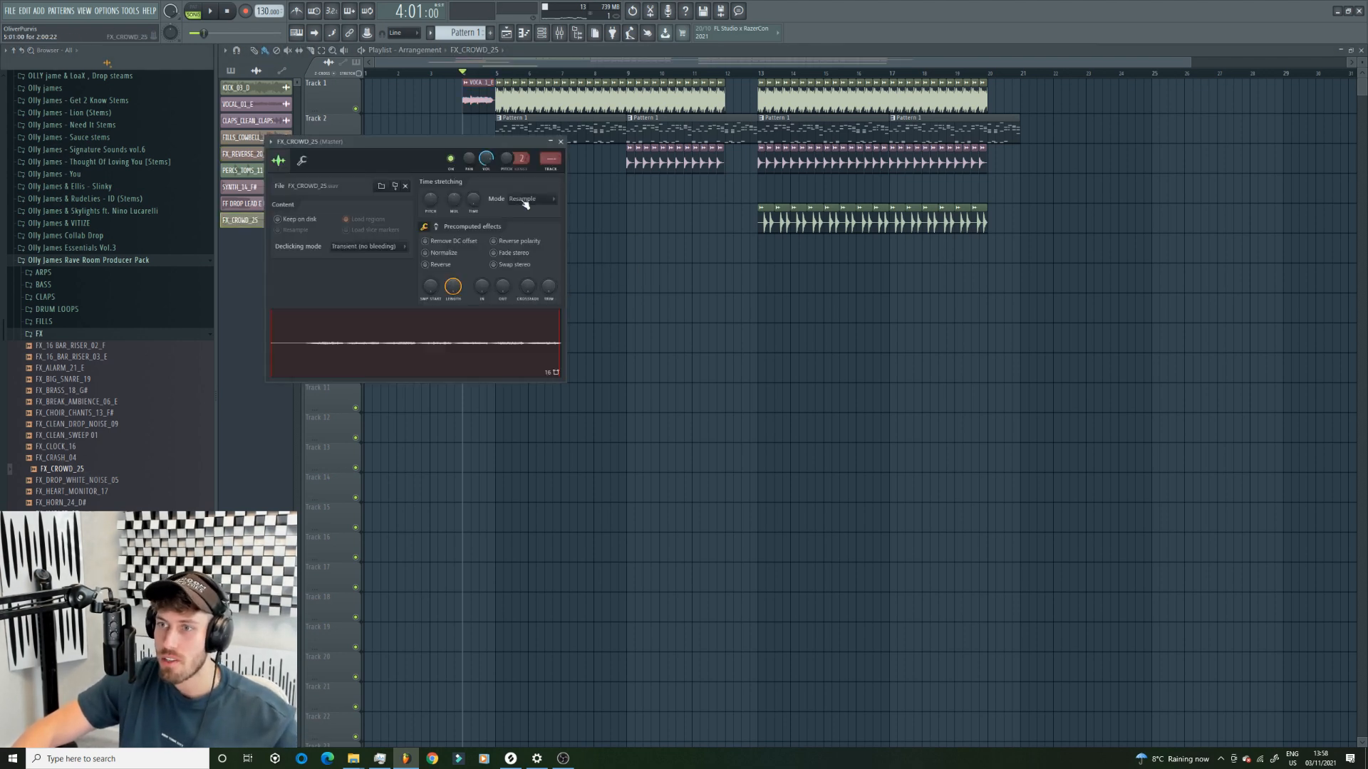
{"action": "key", "text": "Escape"}
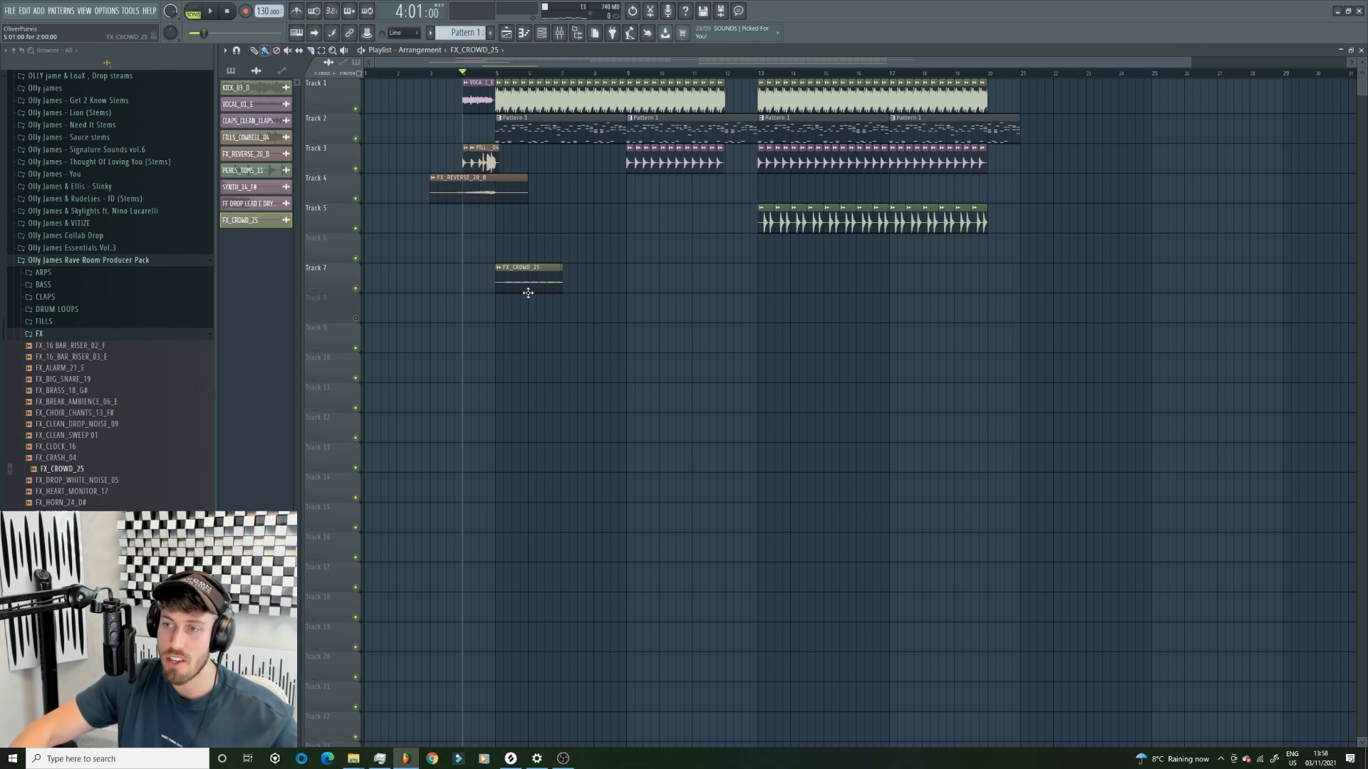
- Duplicate the two-bar FX_CROWD_25 clip along Track 7 up to bar 21
{"action": "left_click", "coordinate": [504, 279]}
{"action": "key", "text": "ctrl+b"}
{"action": "key", "text": "ctrl+b"}
{"action": "key", "text": "ctrl+b"}
{"action": "key", "text": "ctrl+b"}
{"action": "key", "text": "ctrl+b"}
{"action": "key", "text": "ctrl+b"}
{"action": "key", "text": "ctrl+b"}
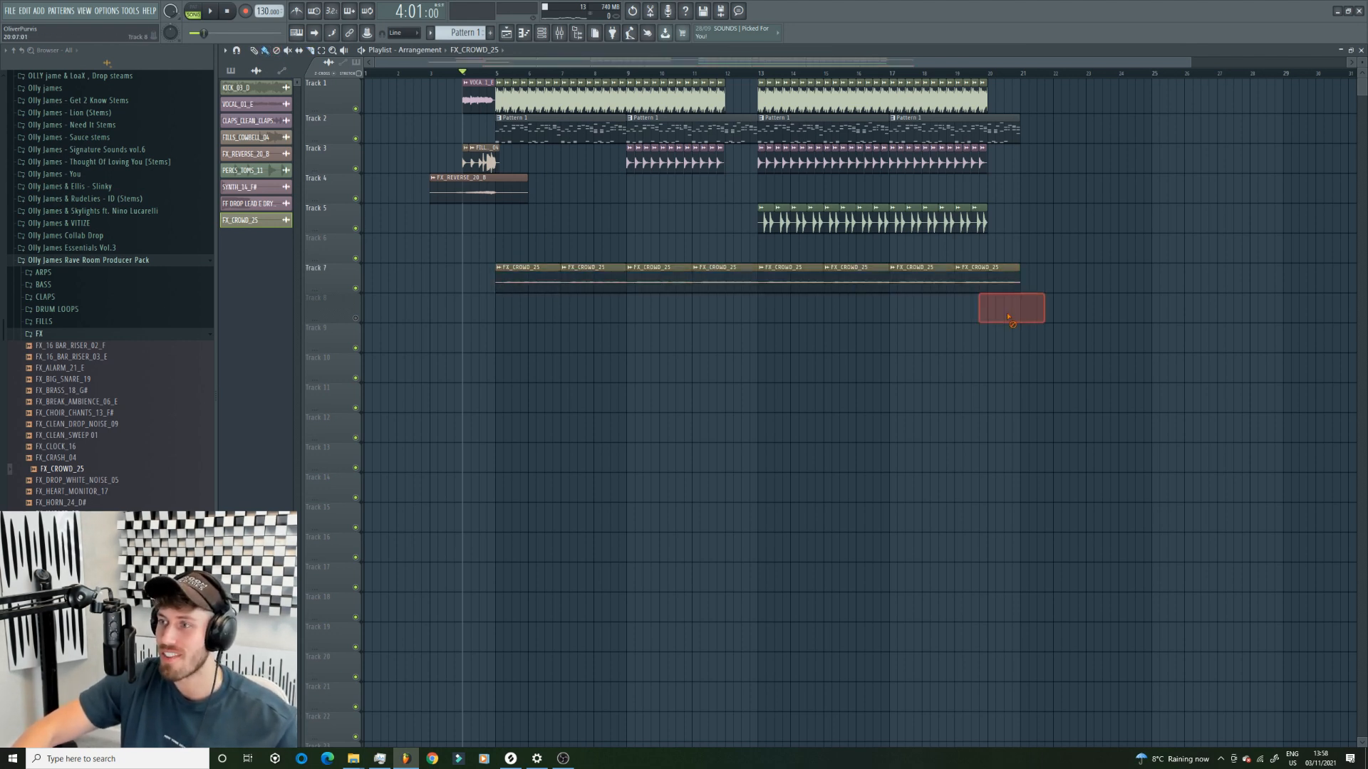
- Normalize the FX_CROWD_25 sample in its channel settings
{"action": "double_click", "coordinate": [862, 276]}
{"action": "left_click", "coordinate": [451, 254]}
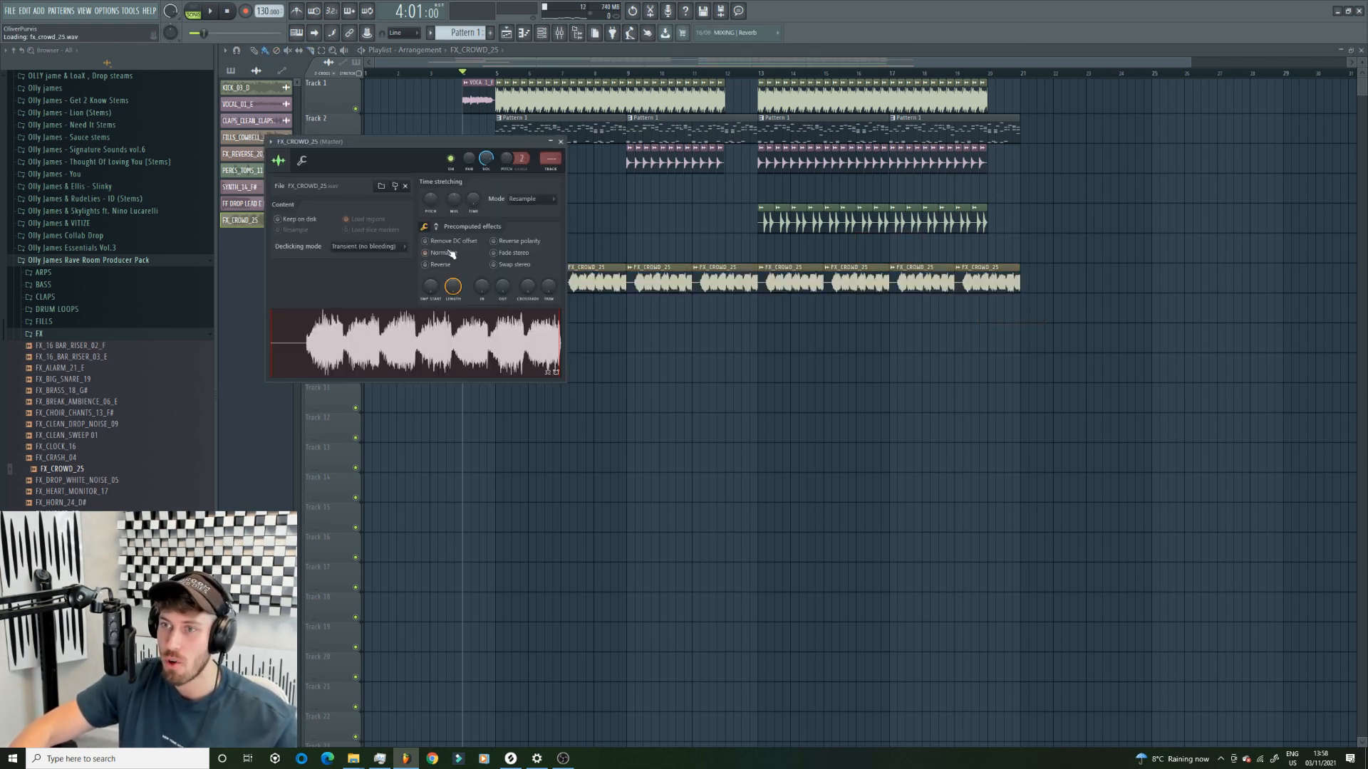
{"action": "key", "text": "Escape"}
- Slip the first FX_CROWD_25 clip past its silent start and replace the other copies with one-bar repeats up to bar 22
{"action": "left_click_drag", "start_coordinate": [512, 281], "coordinate": [492, 282]}
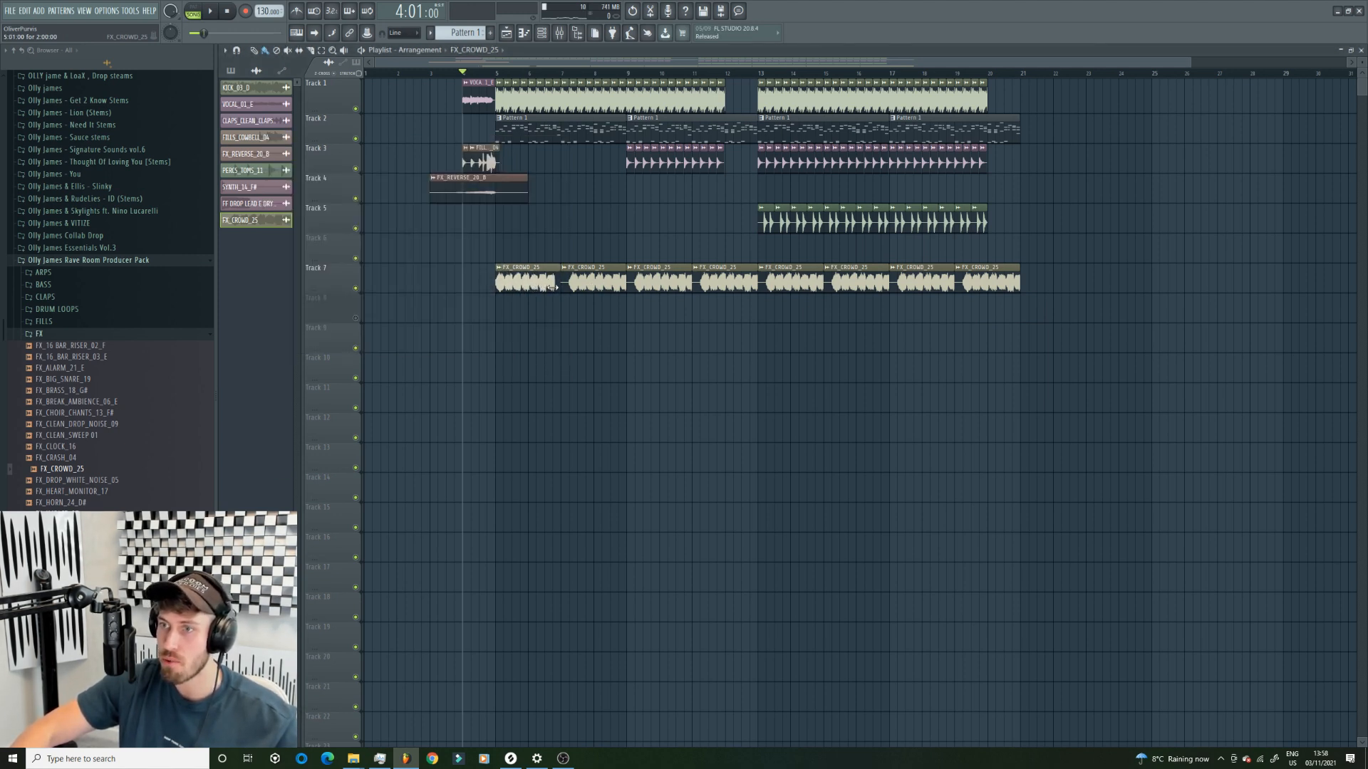
{"action": "right_click", "coordinate": [593, 283]}
{"action": "right_click", "coordinate": [659, 283]}
{"action": "right_click", "coordinate": [725, 282]}
{"action": "right_click", "coordinate": [791, 283]}
{"action": "right_click", "coordinate": [856, 282]}
{"action": "right_click", "coordinate": [922, 283]}
{"action": "right_click", "coordinate": [988, 282]}
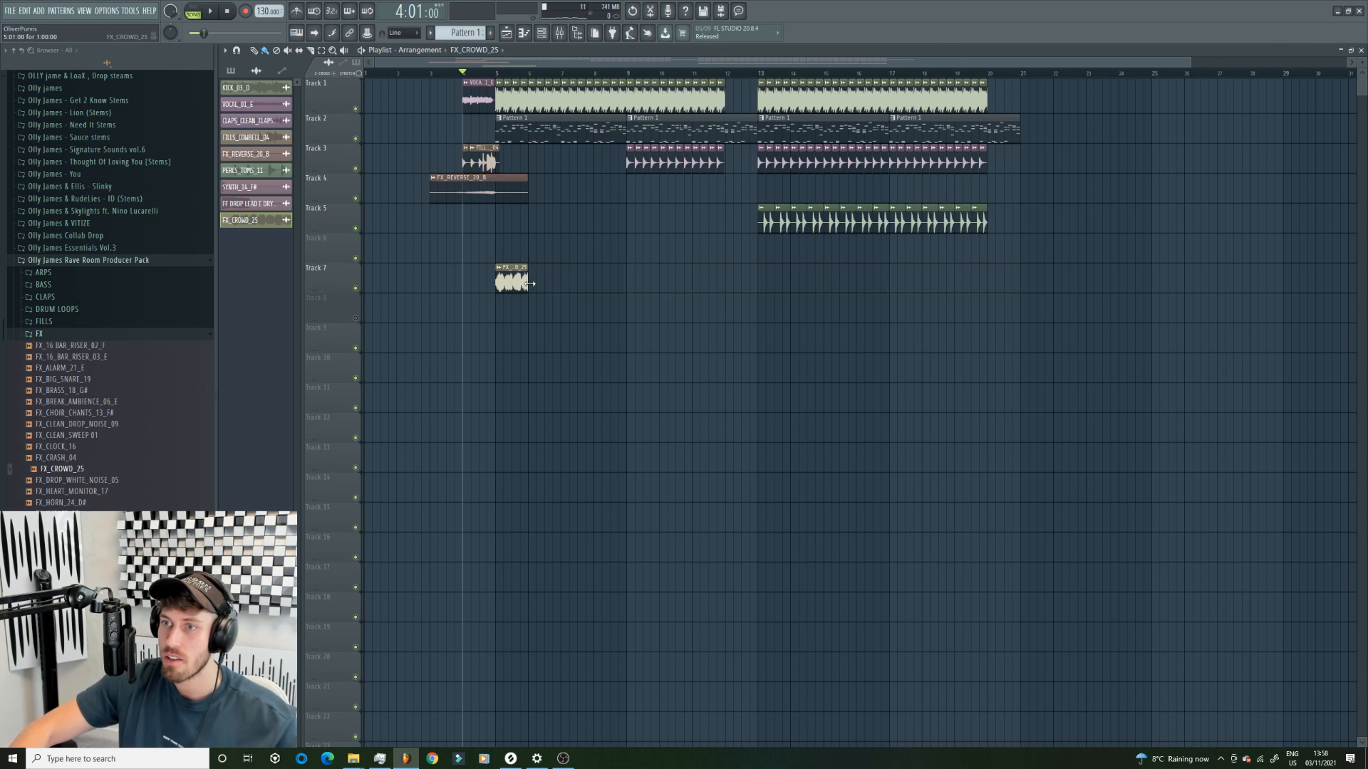
{"action": "left_click_drag", "start_coordinate": [535, 286], "coordinate": [1050, 292]}
- Lower the FX_CROWD_25 channel volume in two passes while checking the level against the start of the drop
{"action": "left_click", "coordinate": [489, 74]}
{"action": "key", "text": "space"}
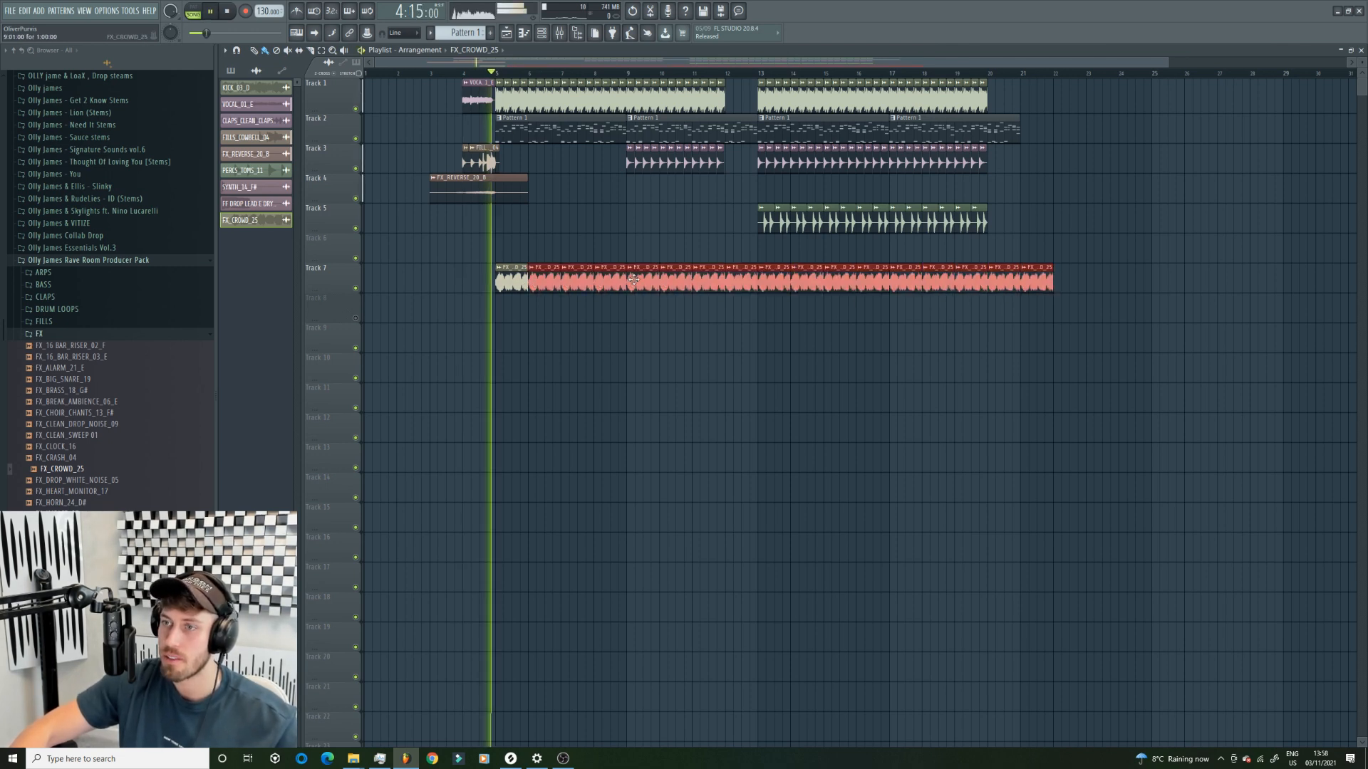
{"action": "double_click", "coordinate": [511, 282]}
{"action": "key", "text": "space"}
{"action": "left_click_drag", "start_coordinate": [485, 159], "coordinate": [485, 186]}
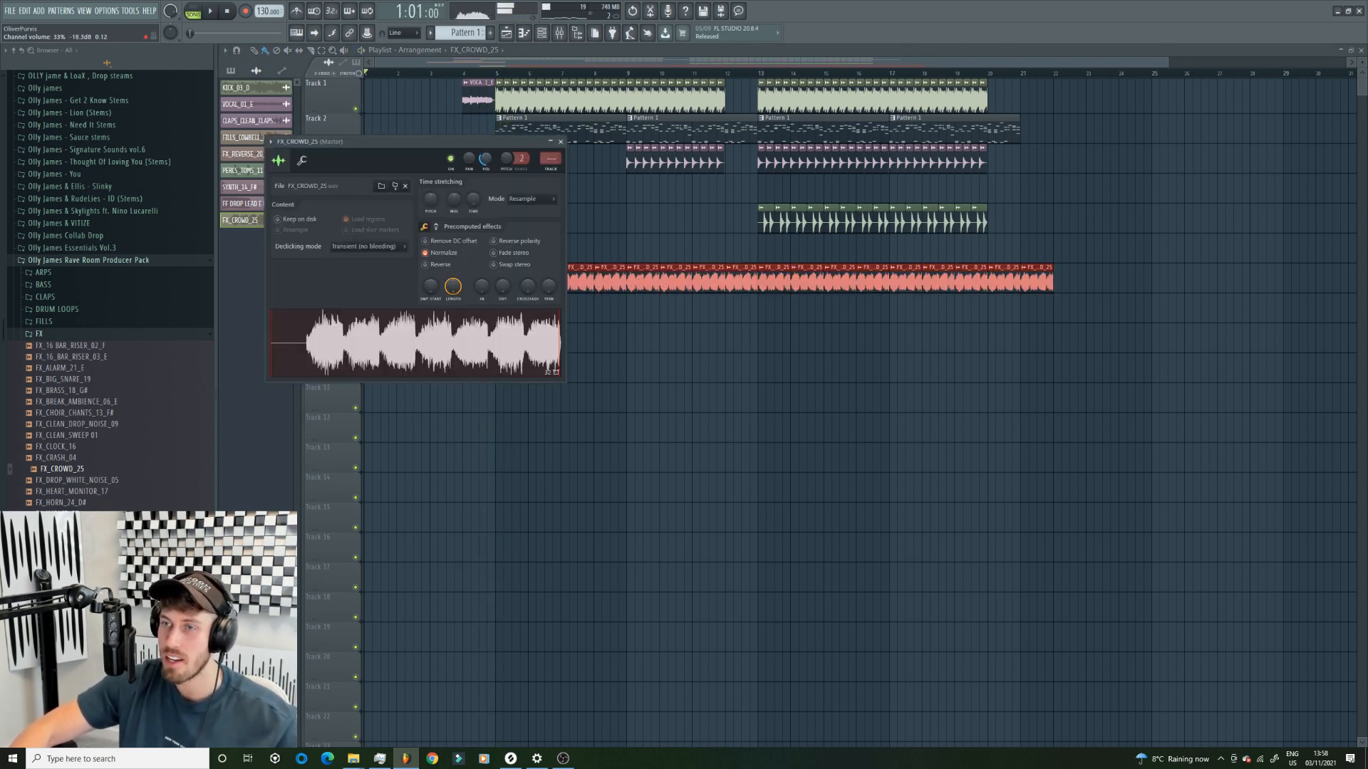
{"action": "key", "text": "Escape"}
{"action": "key", "text": "space"}
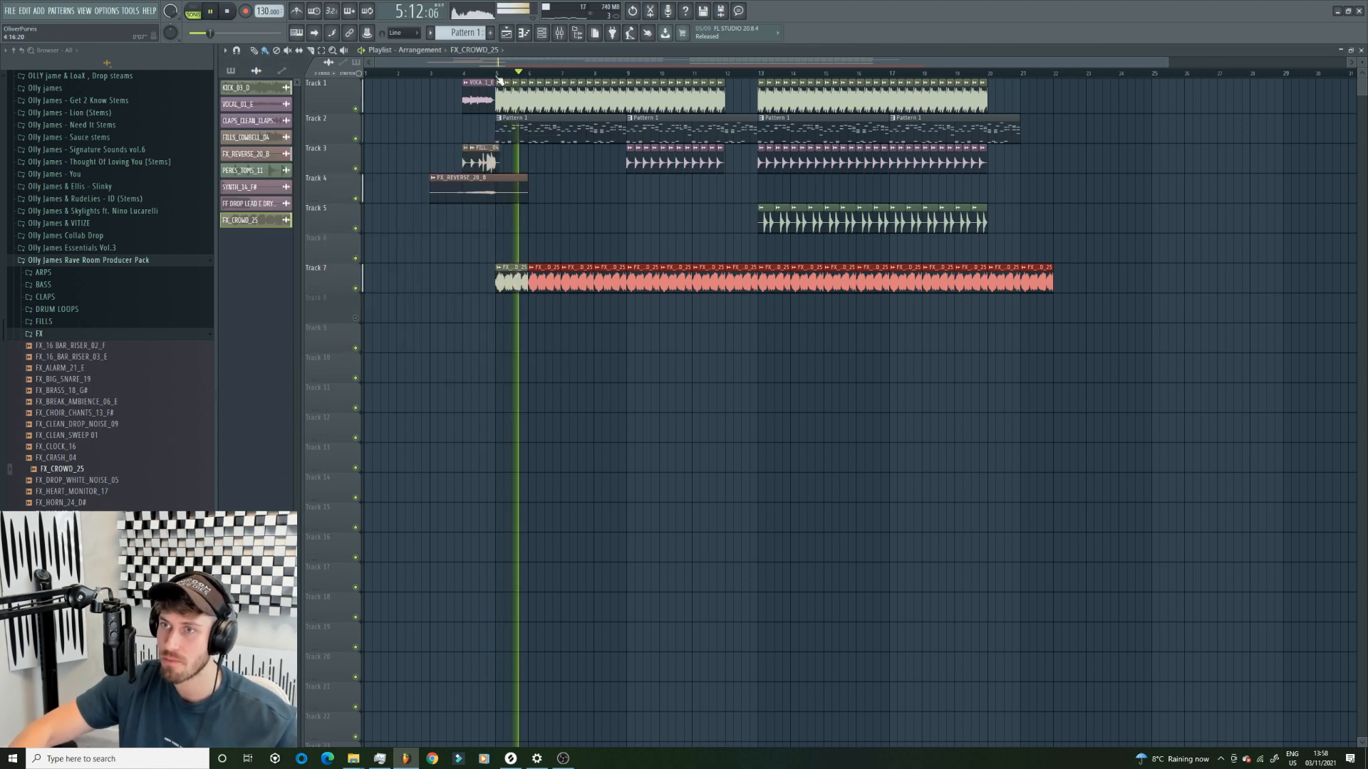
{"action": "double_click", "coordinate": [621, 285]}
{"action": "left_click_drag", "start_coordinate": [485, 159], "coordinate": [485, 178]}
{"action": "key", "text": "space"}
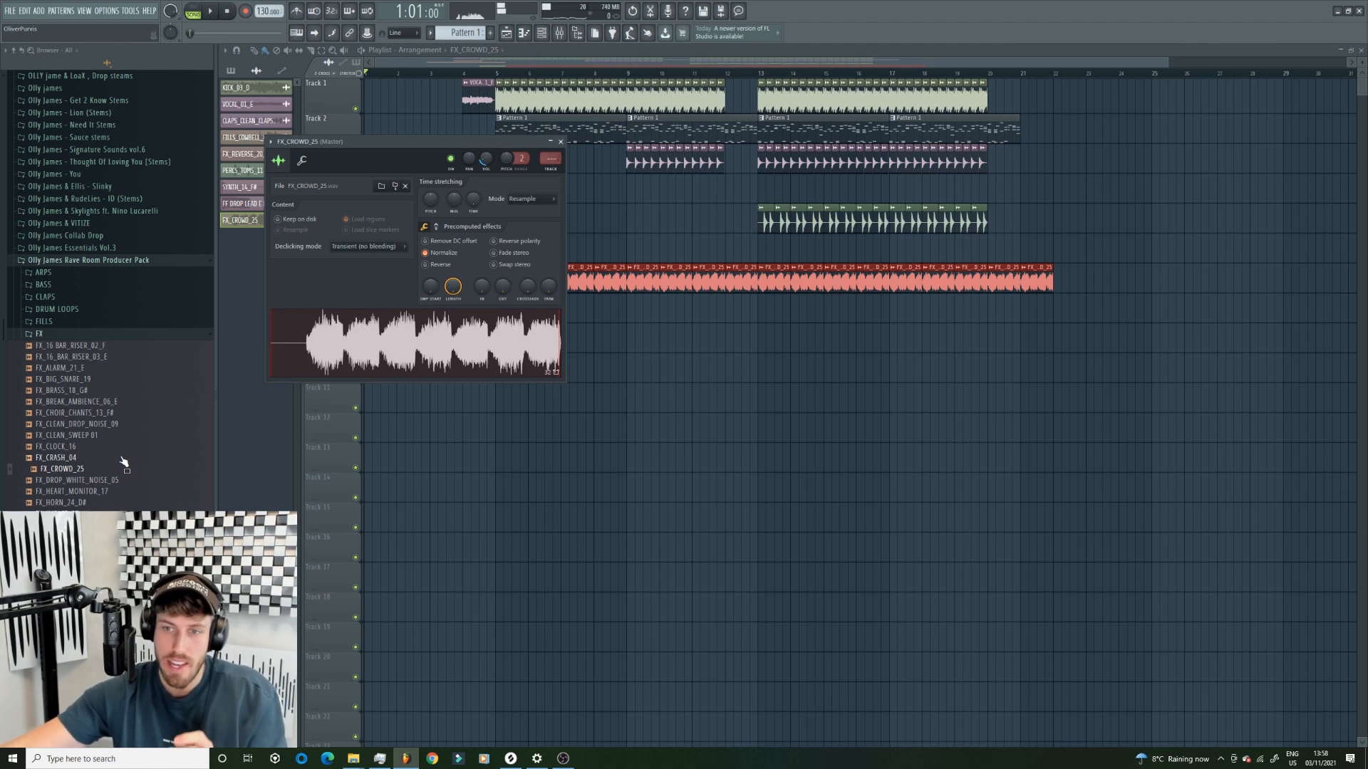
- Place FX_CRASH_04 on Track 11 at bar 5, trim it to one bar and copy it to bars 9, 13 and 17
{"action": "left_click_drag", "start_coordinate": [121, 458], "coordinate": [505, 403]}
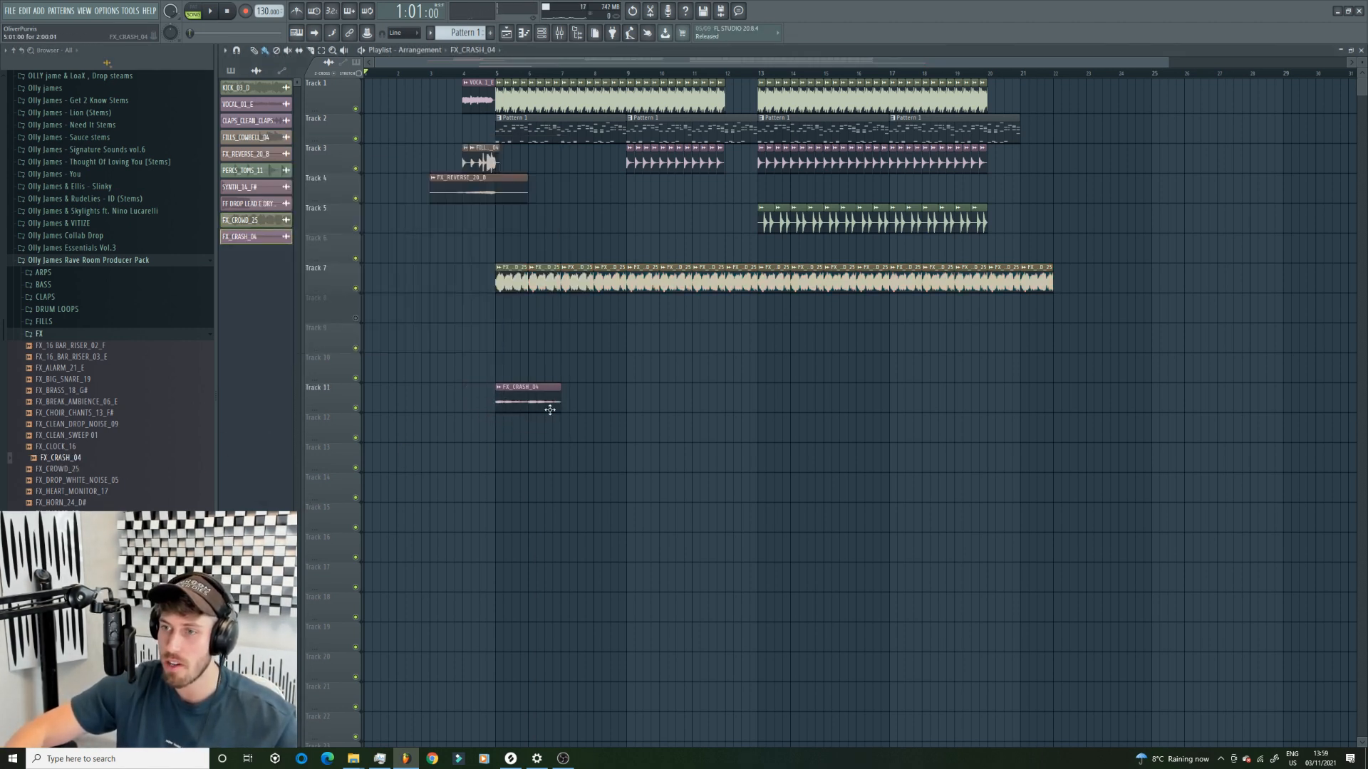
{"action": "left_click", "coordinate": [482, 71]}
{"action": "key", "text": "space"}
{"action": "left_click_drag", "start_coordinate": [561, 400], "coordinate": [528, 409]}
{"action": "left_click", "coordinate": [630, 398]}
{"action": "left_click", "coordinate": [761, 401]}
{"action": "left_click", "coordinate": [892, 403]}
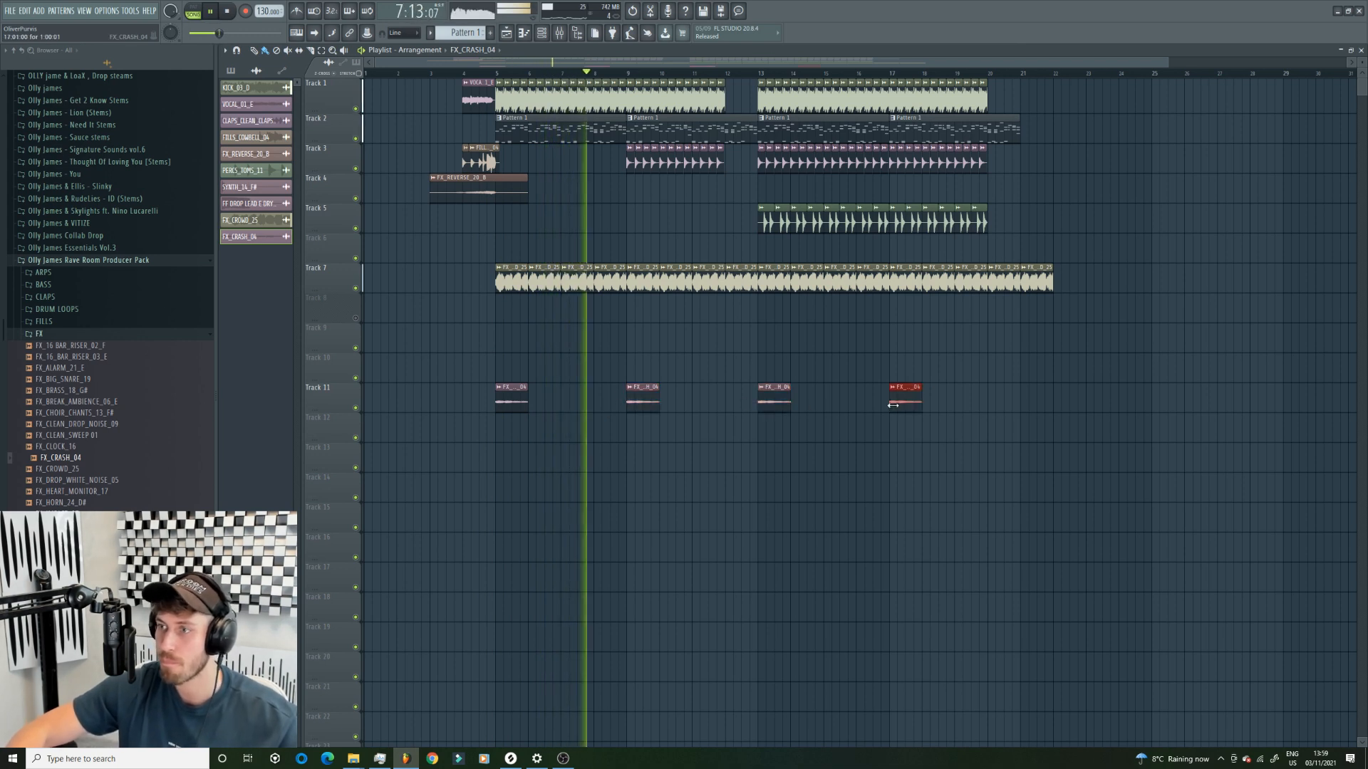
{"action": "key", "text": "space"}
- Place FX_DROP_WHITE_NOISE_05 on Track 13 at bars 5 and 13
{"action": "left_click", "coordinate": [89, 481]}
{"action": "left_click_drag", "start_coordinate": [89, 485], "coordinate": [499, 463]}
{"action": "left_click", "coordinate": [768, 461]}
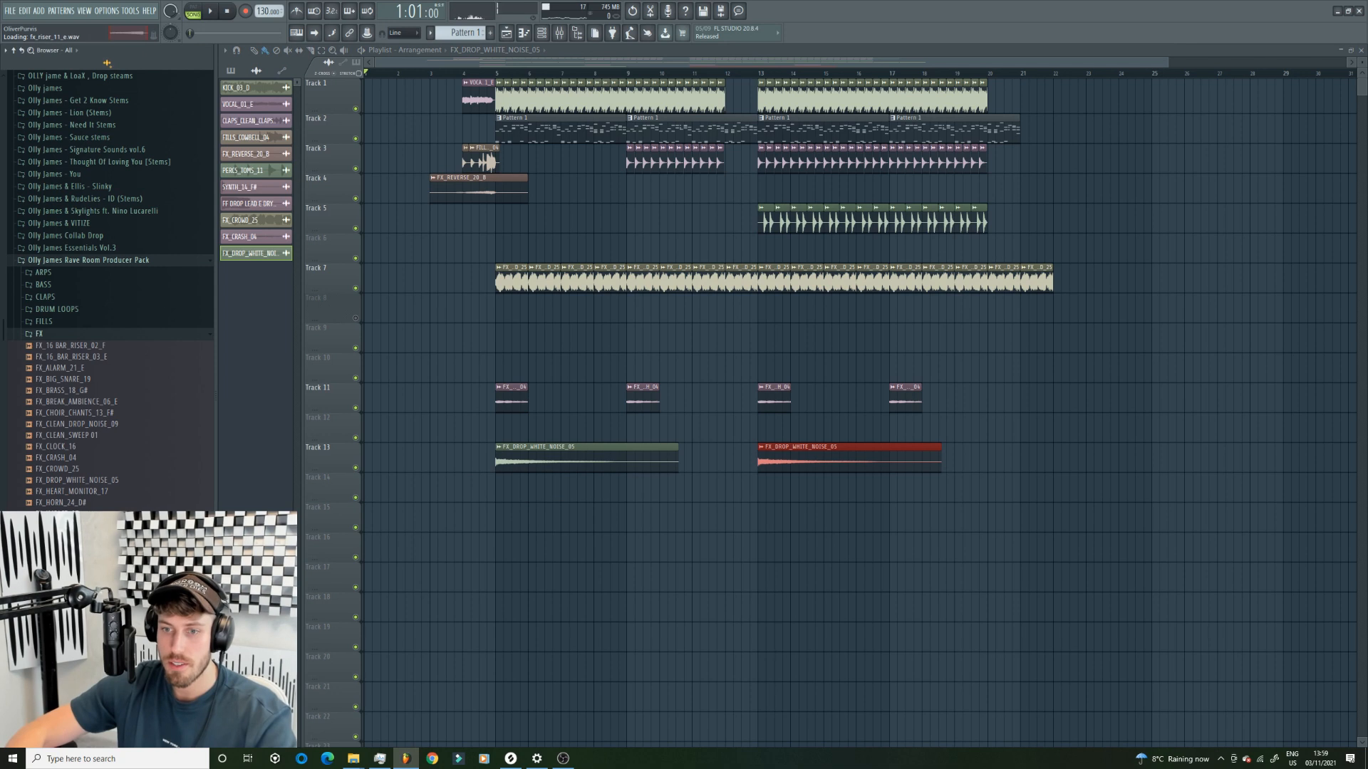
- Browse and audition the Rave Room pack's synth, FX and kick samples for another drop layer
{"action": "left_click", "coordinate": [39, 334]}
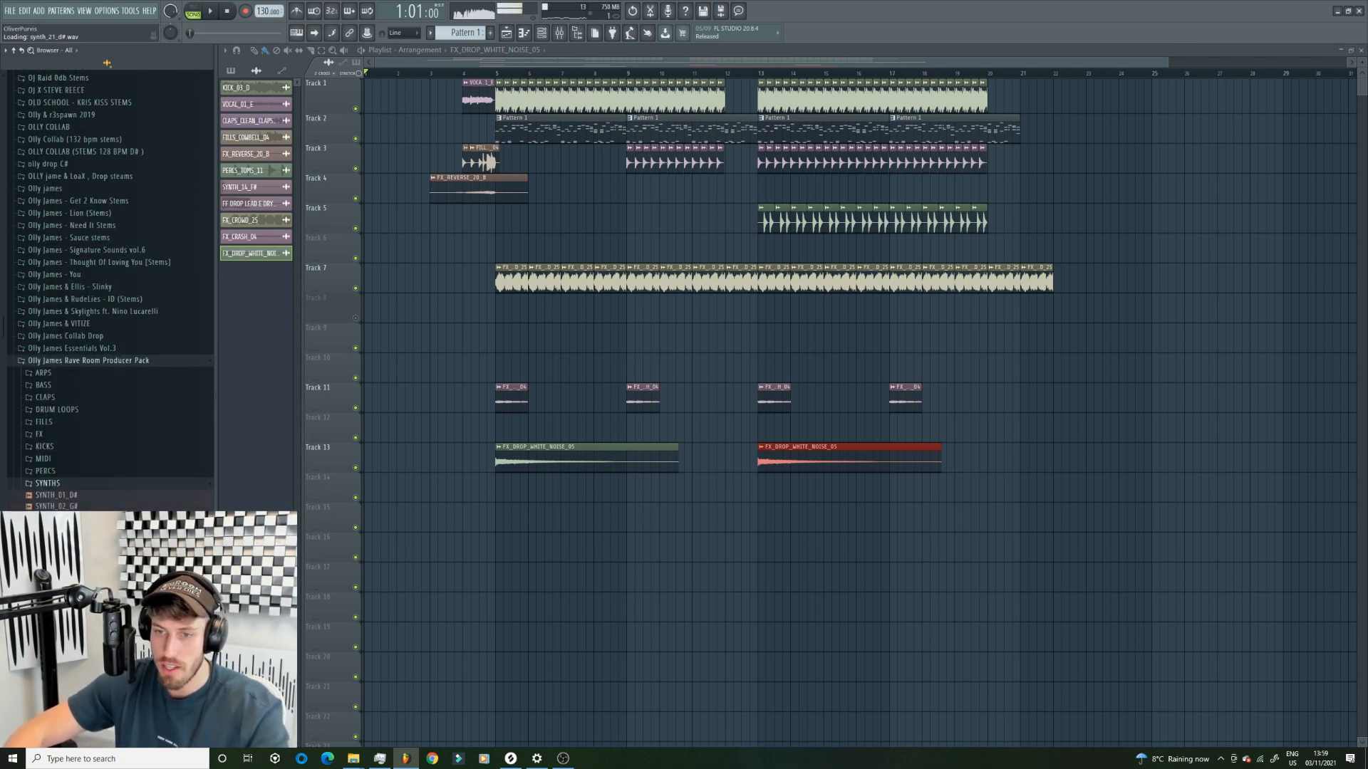
{"action": "left_click", "coordinate": [48, 382]}
{"action": "scroll", "coordinate": [106, 284], "scroll_direction": "up", "scroll_amount": 6}
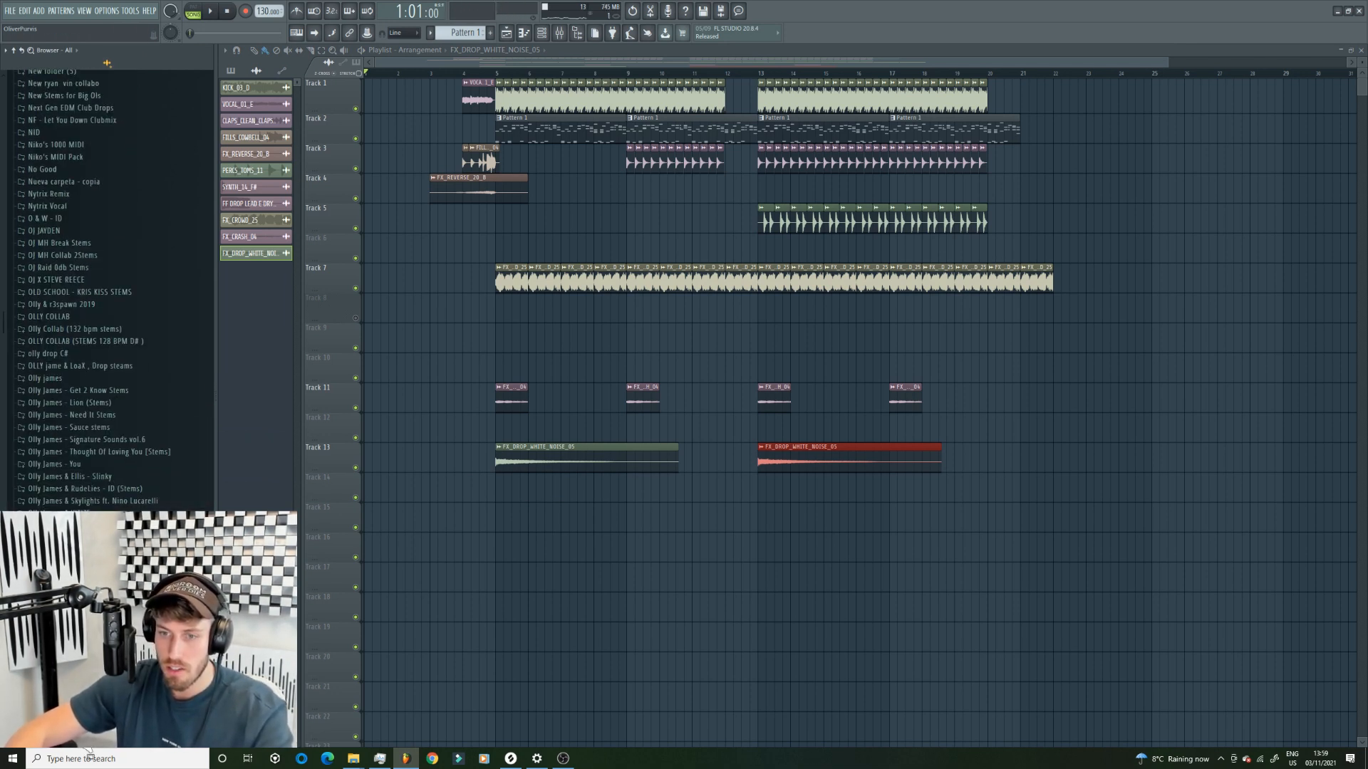
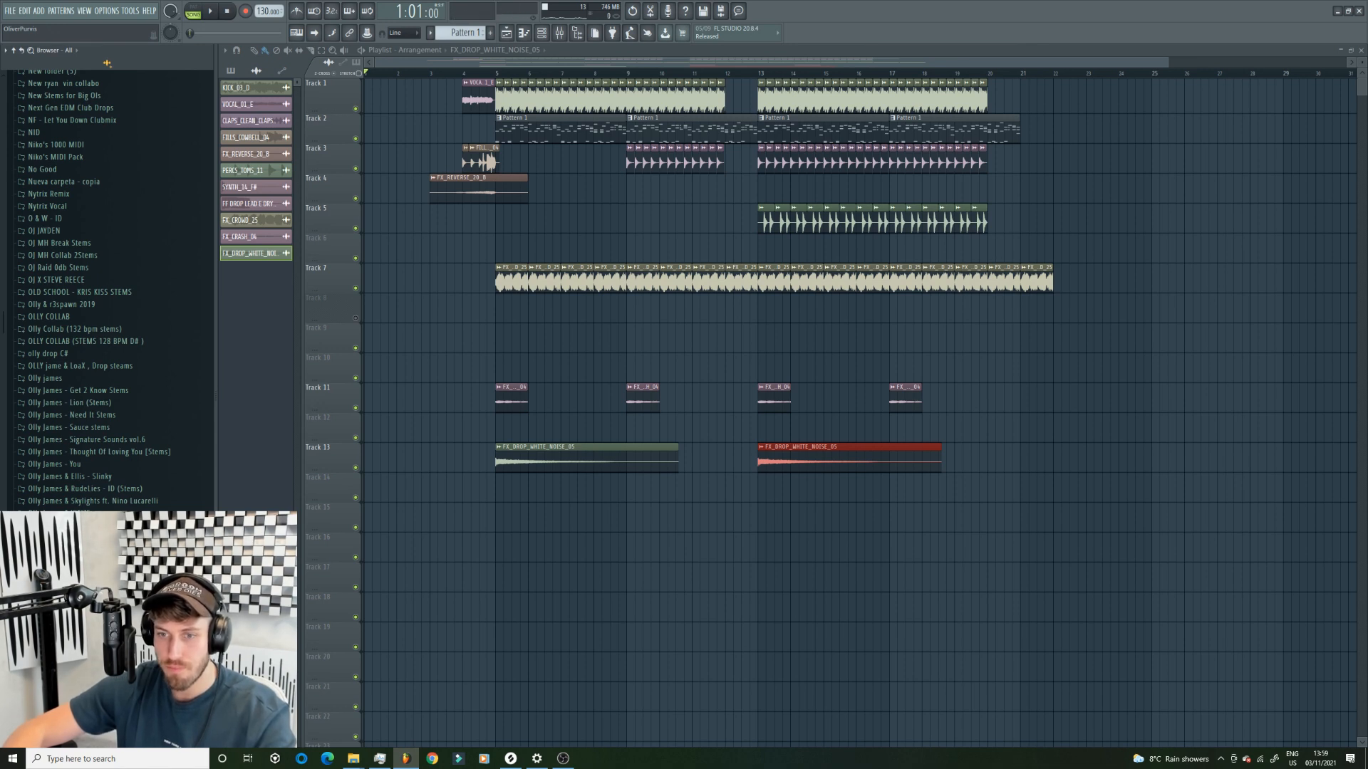
{"action": "scroll", "coordinate": [107, 285], "scroll_direction": "down", "scroll_amount": 2}
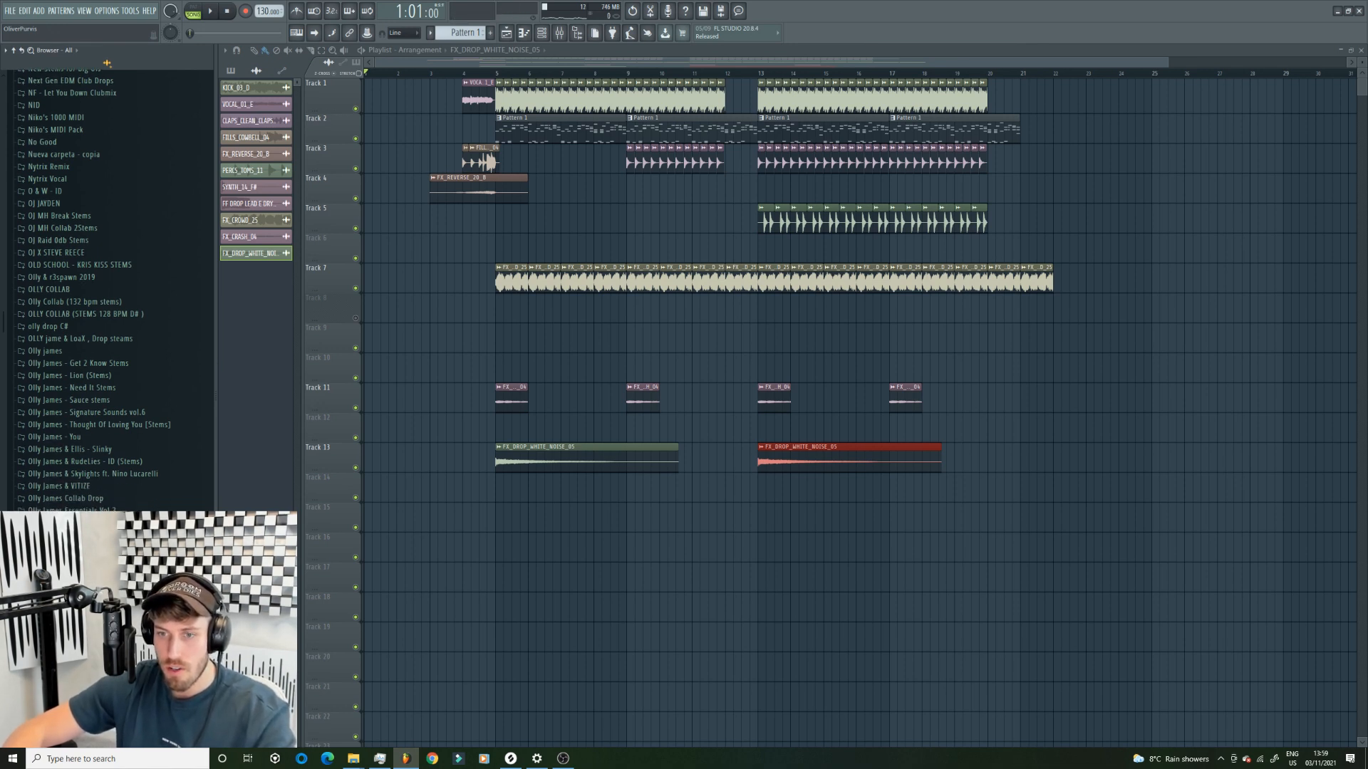
{"action": "scroll", "coordinate": [107, 285], "scroll_direction": "down", "scroll_amount": 5}
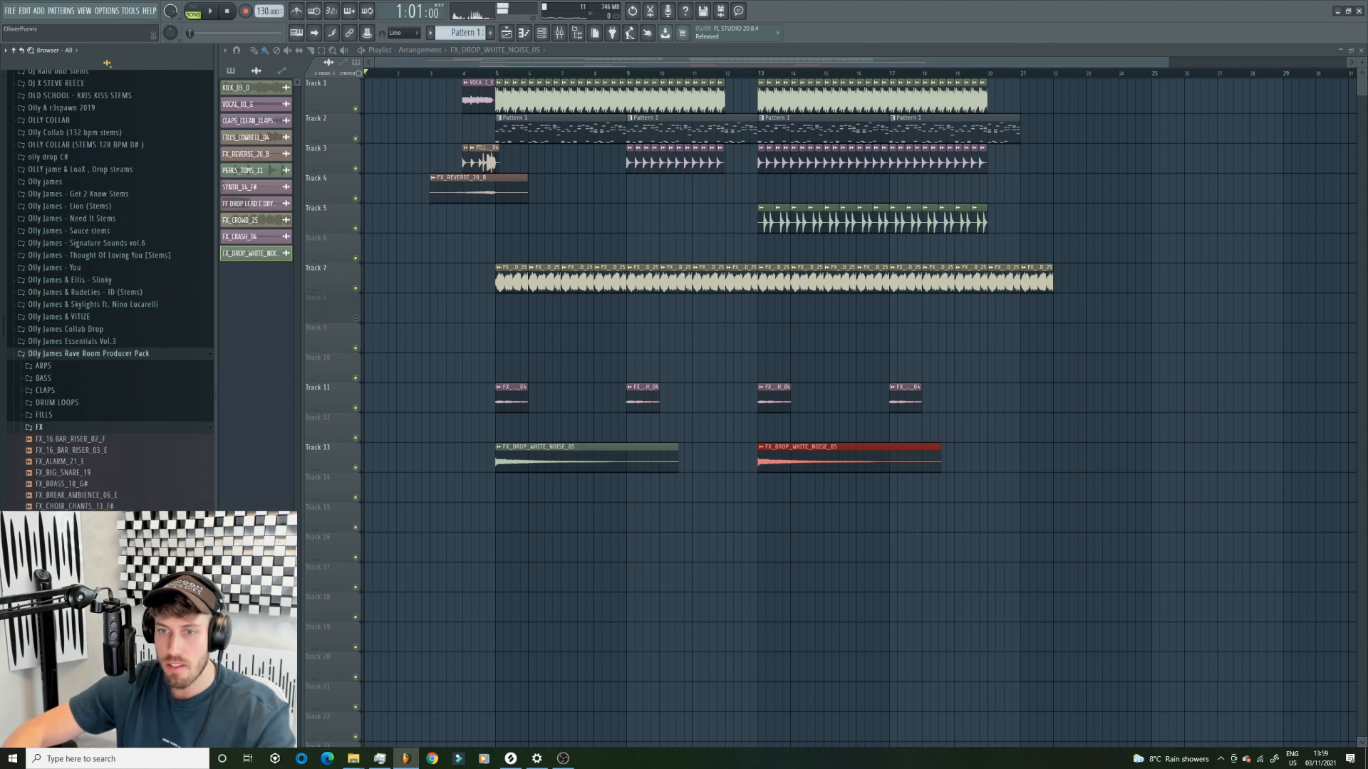
{"action": "mouse_move", "coordinate": [64, 472]}
{"action": "left_mouse_down"}
{"action": "mouse_move", "coordinate": [89, 449]}
{"action": "mouse_move", "coordinate": [87, 461]}
{"action": "left_mouse_up"}
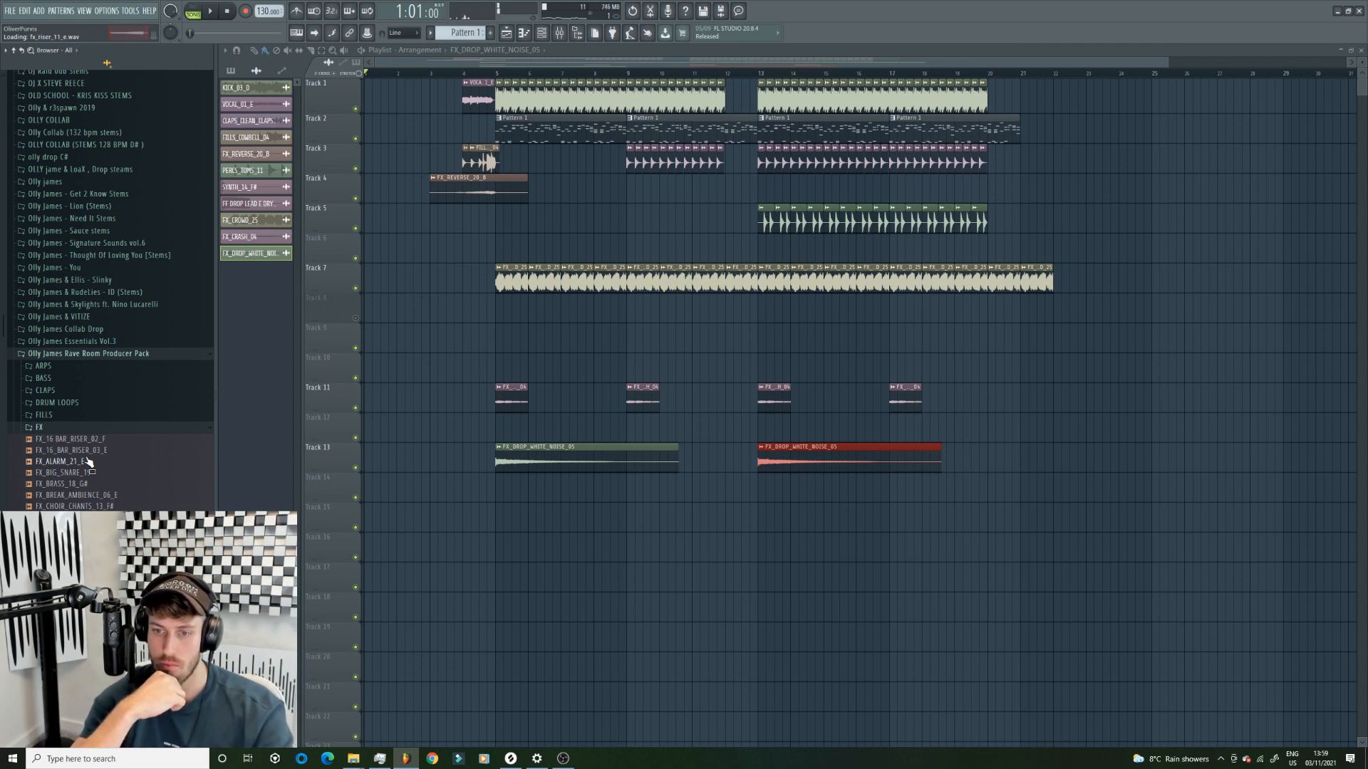
{"action": "scroll", "coordinate": [78, 442], "scroll_direction": "down", "scroll_amount": 2}
{"action": "left_click", "coordinate": [57, 403]}
{"action": "left_click", "coordinate": [46, 415]}
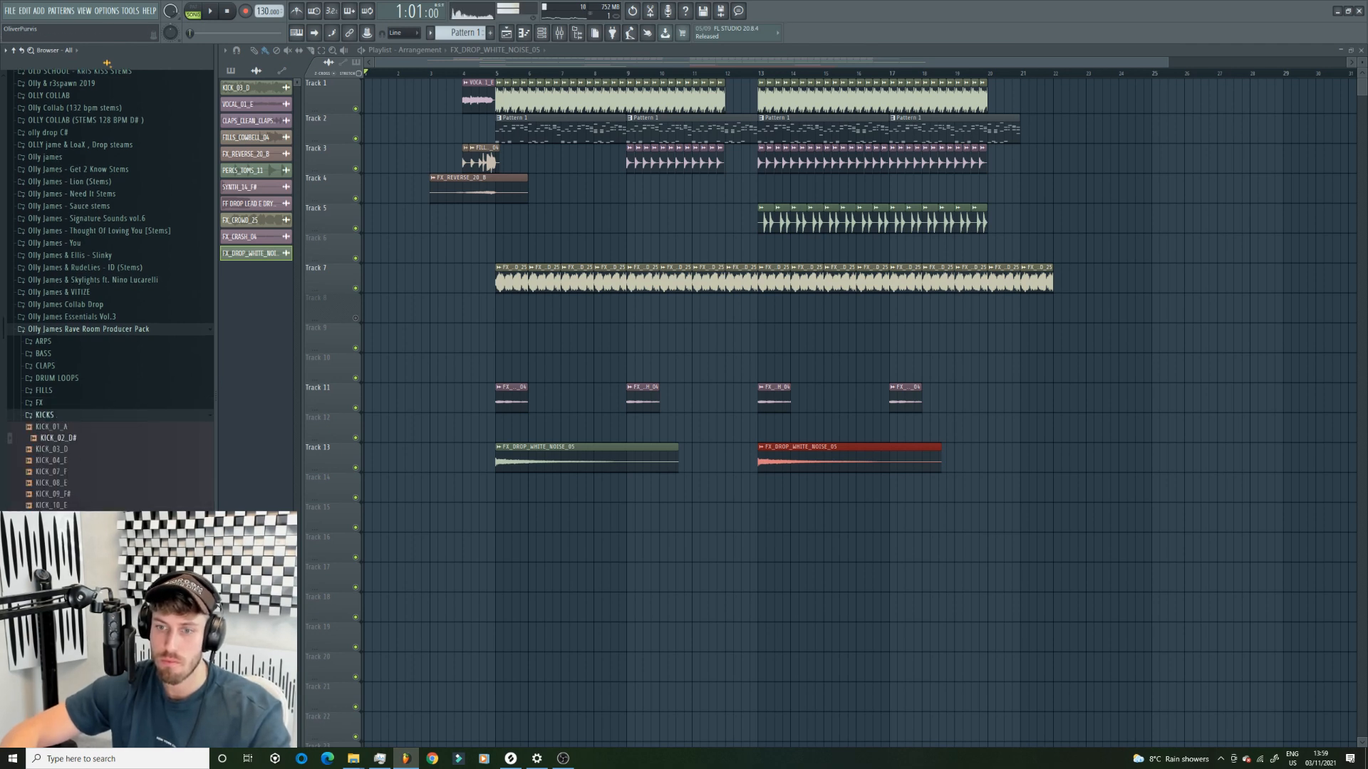
{"action": "left_click", "coordinate": [45, 414]}
- Place PERCS_TRIBAL_STAB_02 from the PERCS folder on Track 15 at bars 5 and 13 and open its channel settings
{"action": "left_click", "coordinate": [47, 440]}
{"action": "left_click", "coordinate": [75, 463]}
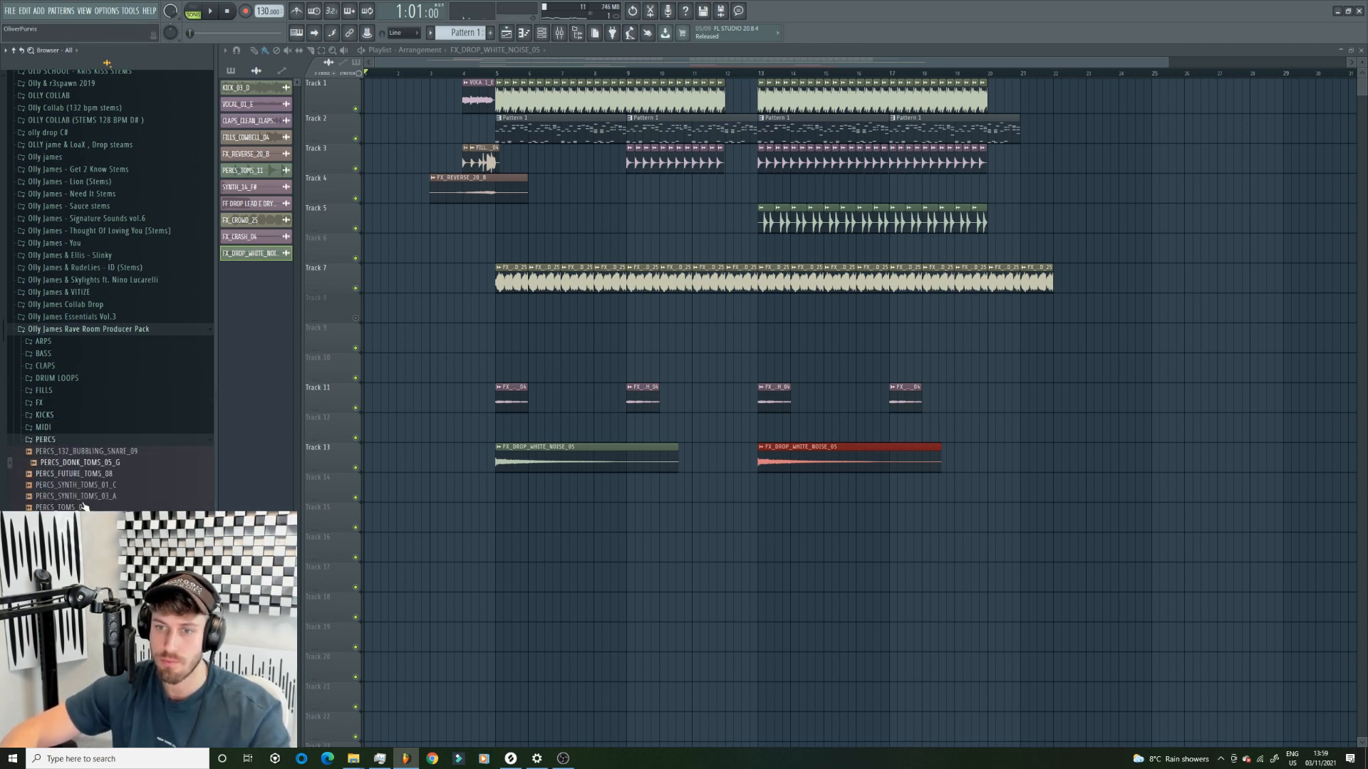
{"action": "left_click_drag", "start_coordinate": [524, 516], "coordinate": [502, 519]}
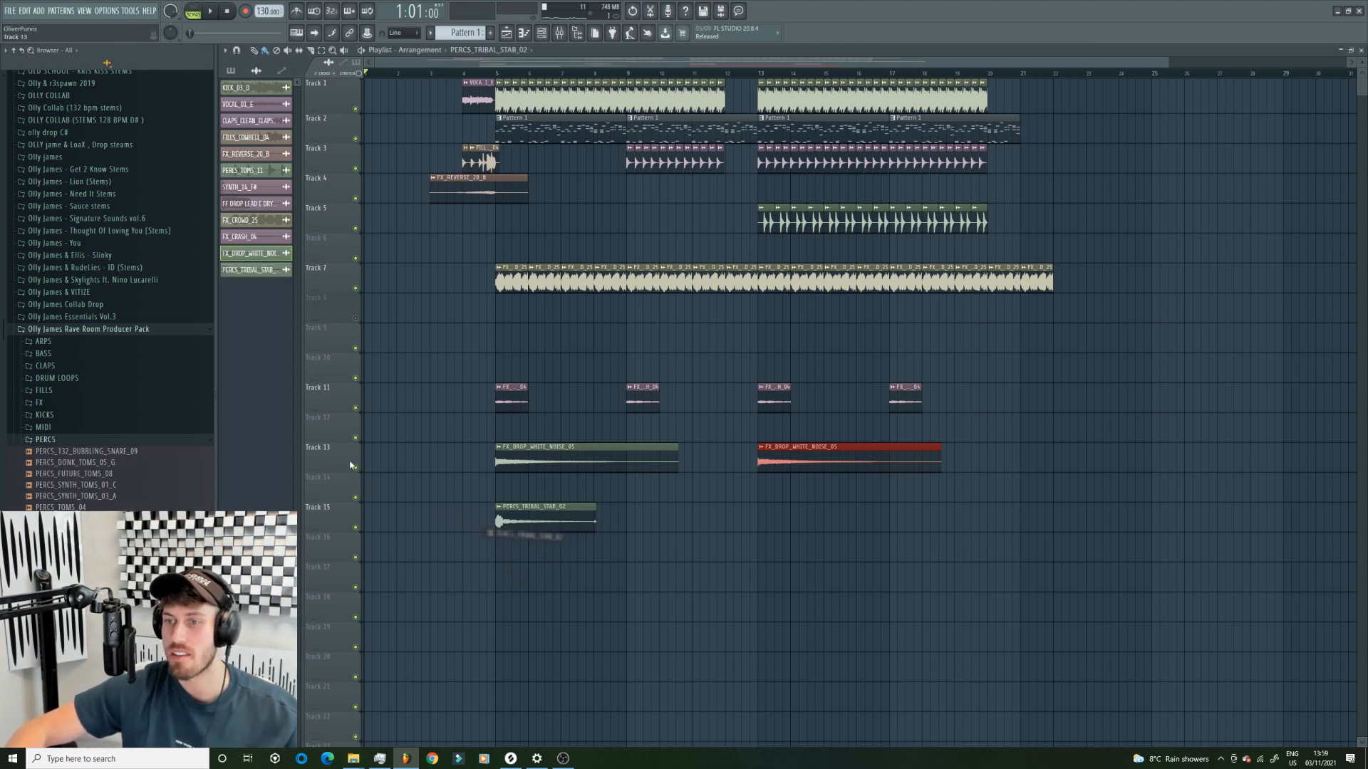
{"action": "left_click", "coordinate": [766, 517]}
{"action": "double_click", "coordinate": [768, 518]}
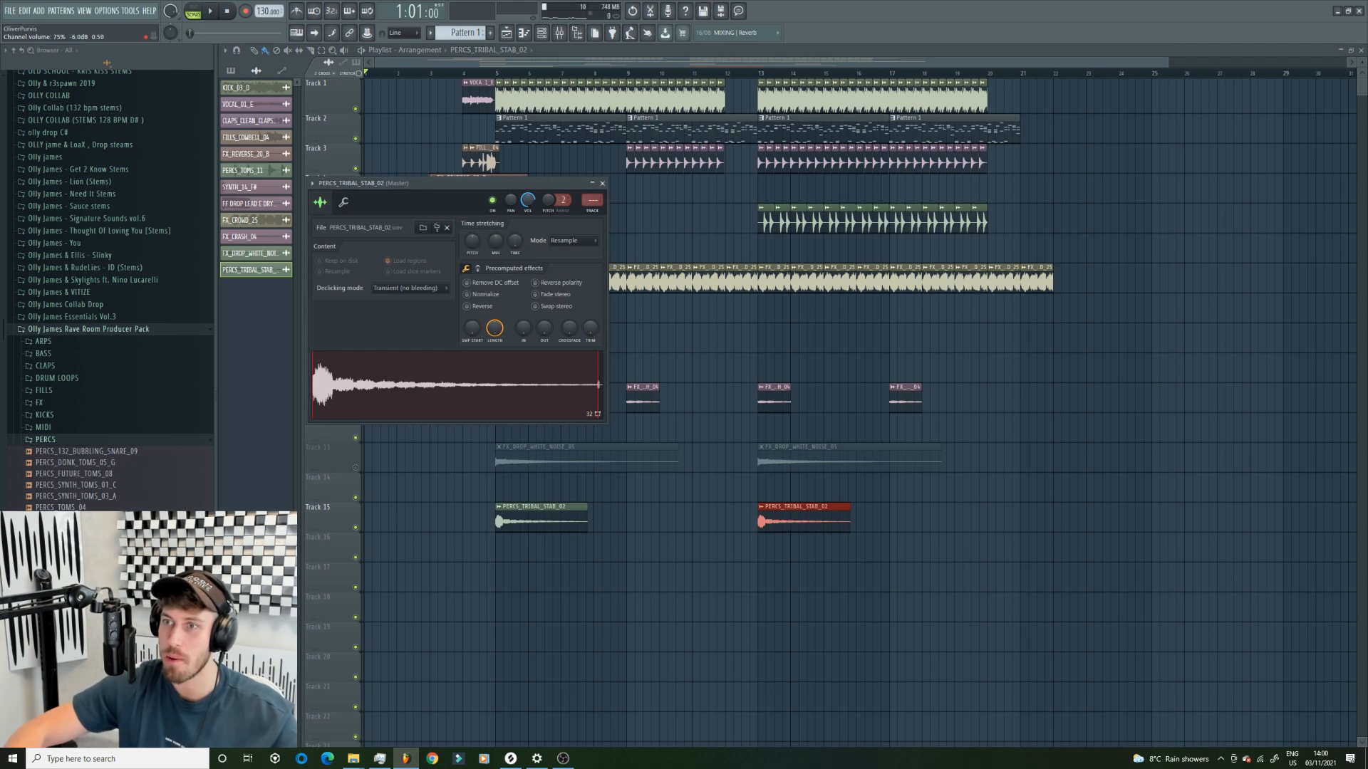
- Mute Track 2, play the drop from bar 4 and check the channel settings of the tribal stab and crowd samples
{"action": "left_click", "coordinate": [473, 73]}
{"action": "left_click", "coordinate": [356, 139]}
{"action": "key", "text": "space"}
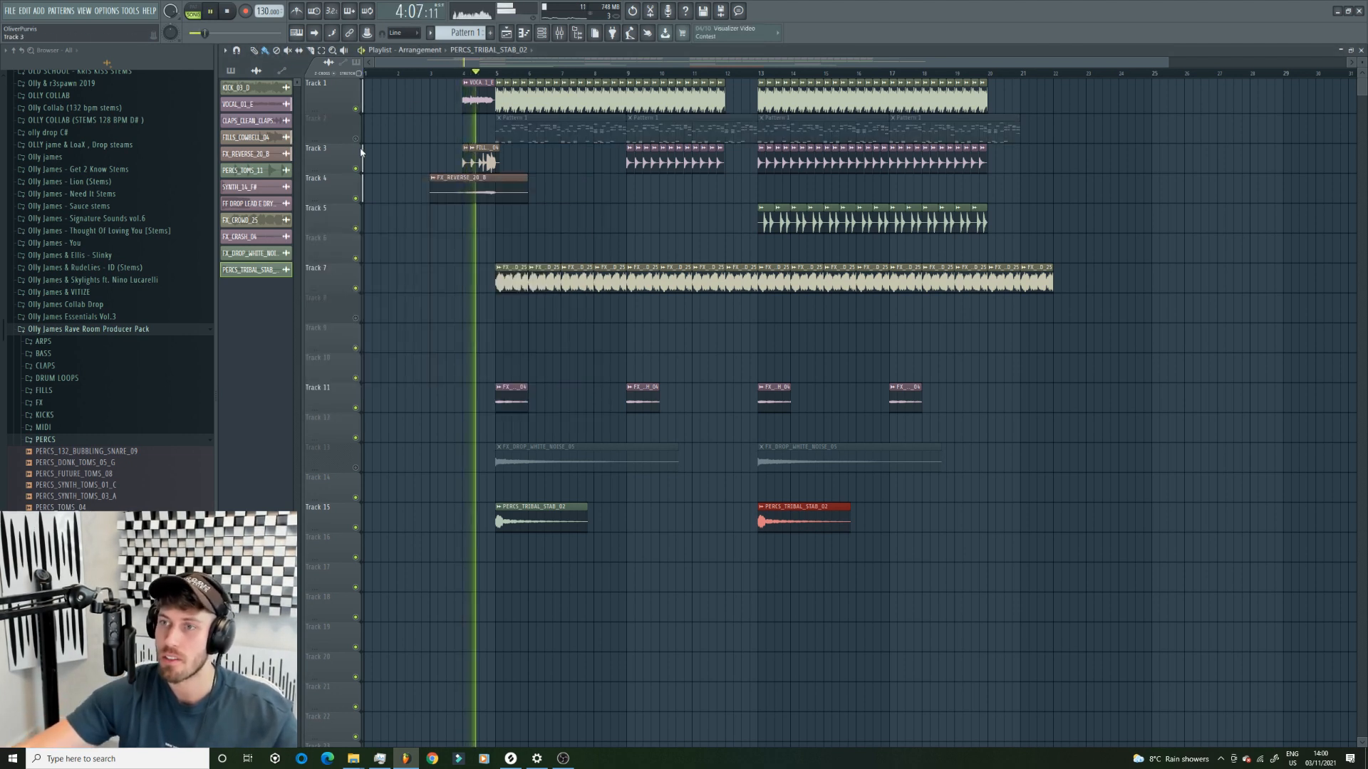
{"action": "double_click", "coordinate": [555, 507]}
{"action": "double_click", "coordinate": [642, 276]}
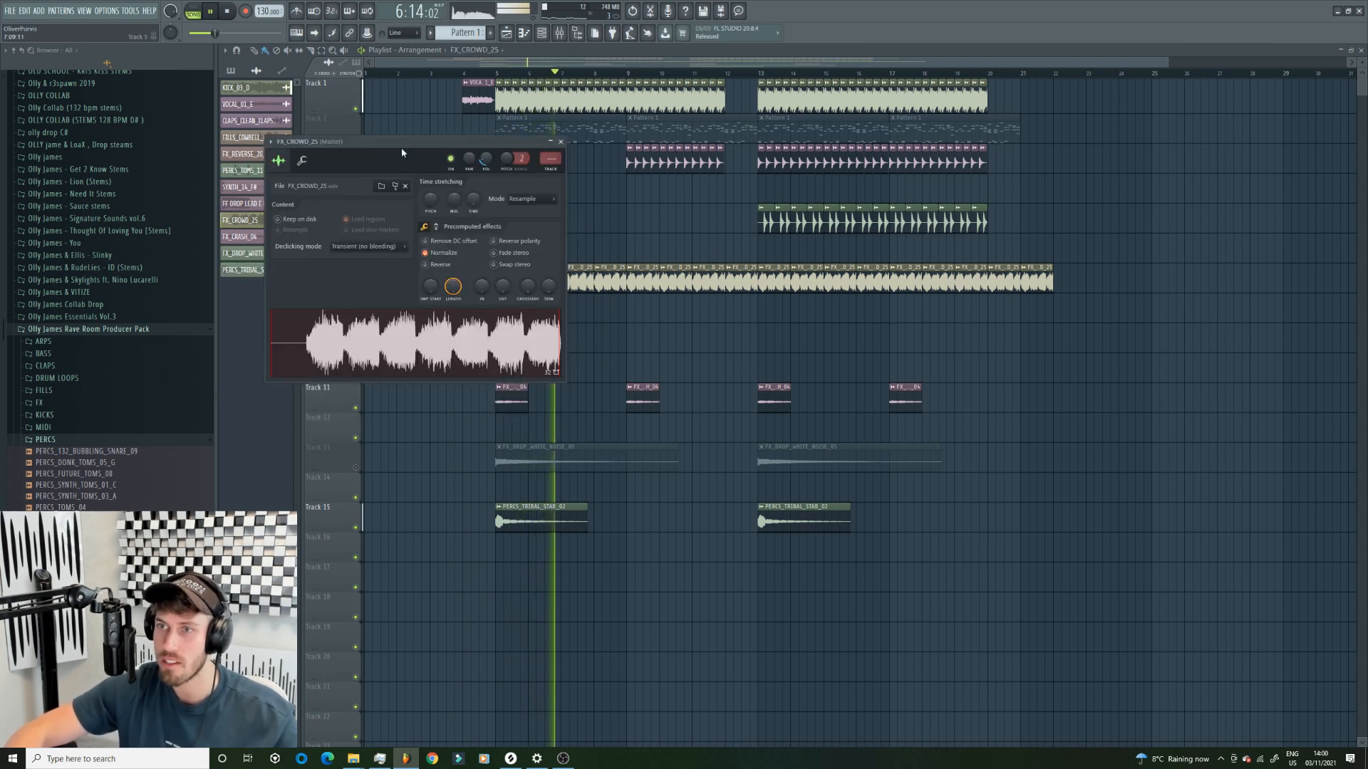
- Unmute Track 13, open the channel settings of FX_DROP_WHITE_NOISE_05 and replay the drop from bar 4
{"action": "left_click", "coordinate": [355, 468]}
{"action": "double_click", "coordinate": [629, 464]}
{"action": "left_click", "coordinate": [478, 86]}
{"action": "left_click_drag", "start_coordinate": [478, 85], "coordinate": [471, 87]}
{"action": "double_click", "coordinate": [590, 456]}
{"action": "key", "text": "space"}
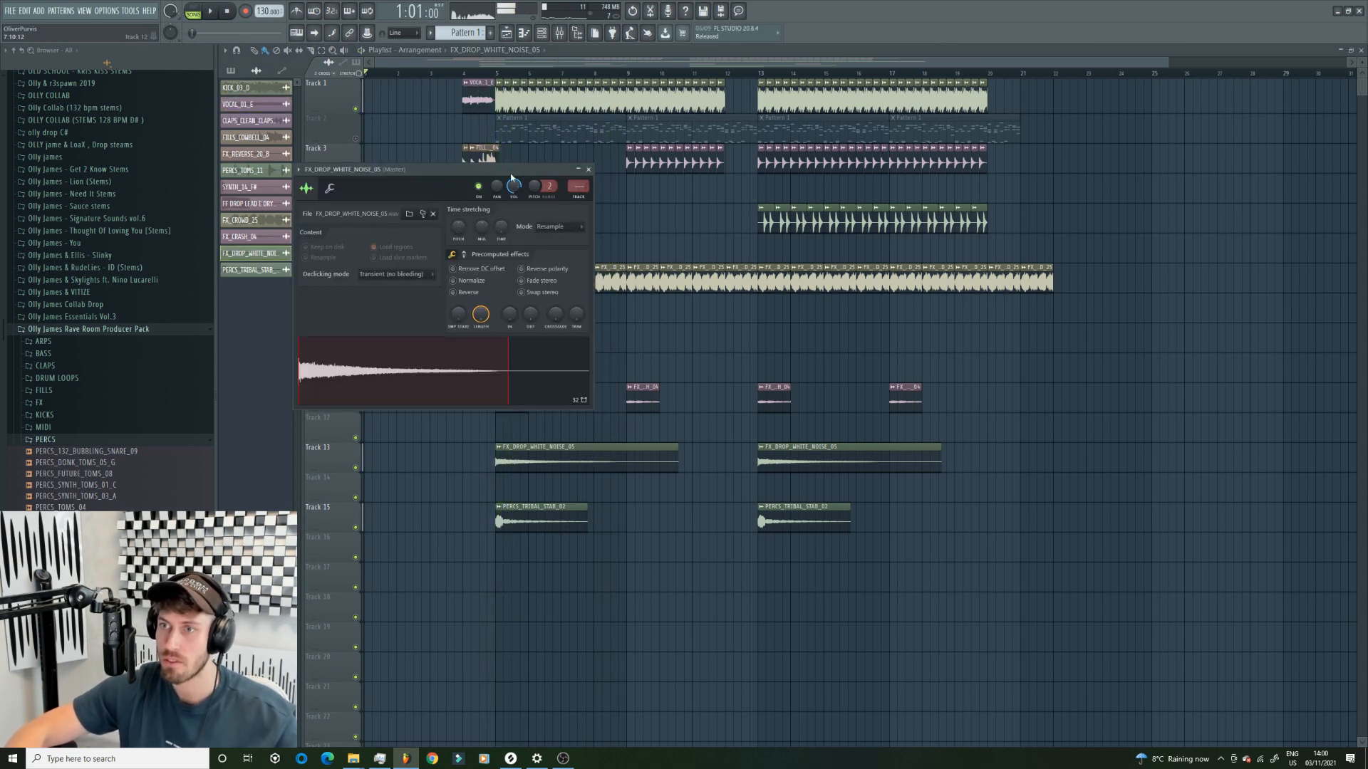
{"action": "left_click", "coordinate": [484, 72]}
{"action": "key", "text": "space"}
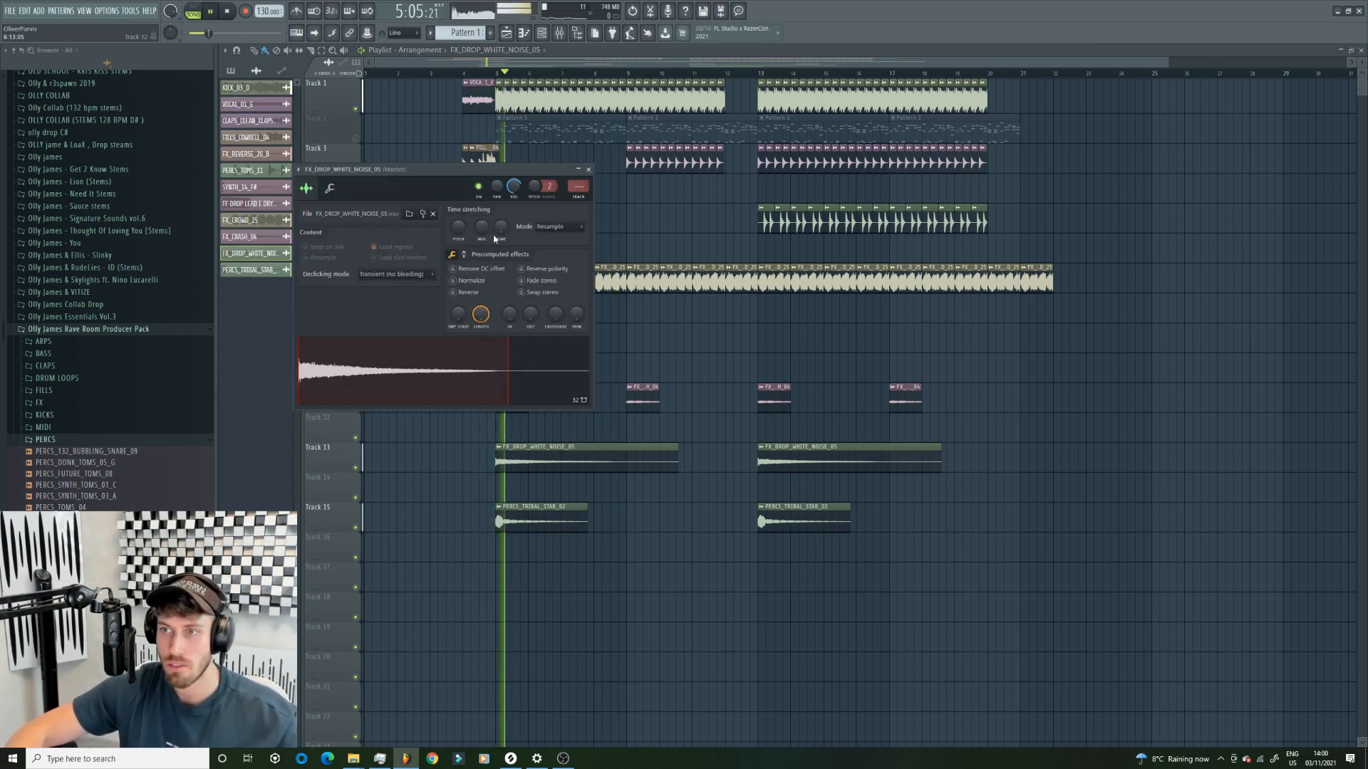
- Place KICK_KICK_FX_HARDSTYLE_D from the KICKS folder on Track 16 so it starts just before bar 5
{"action": "left_click", "coordinate": [75, 435]}
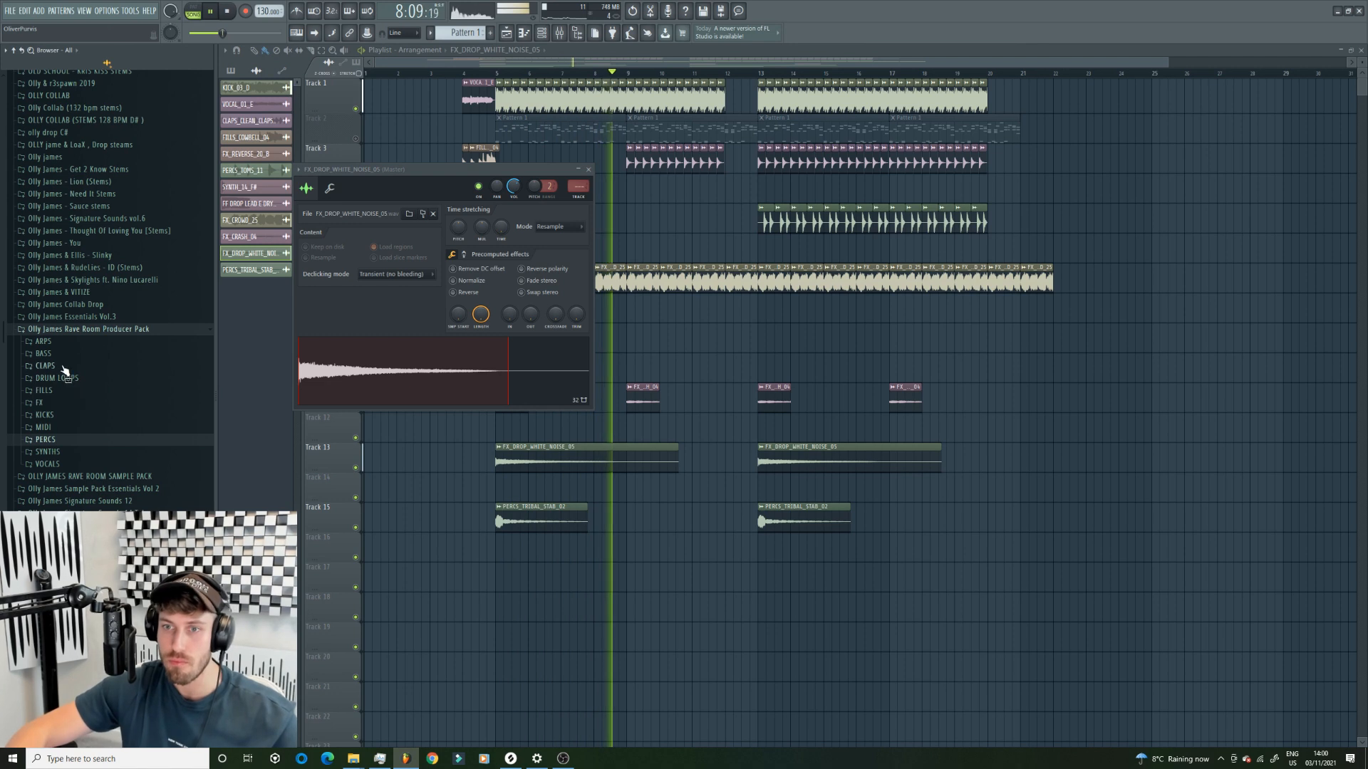
{"action": "left_click", "coordinate": [45, 415]}
{"action": "key", "text": "space"}
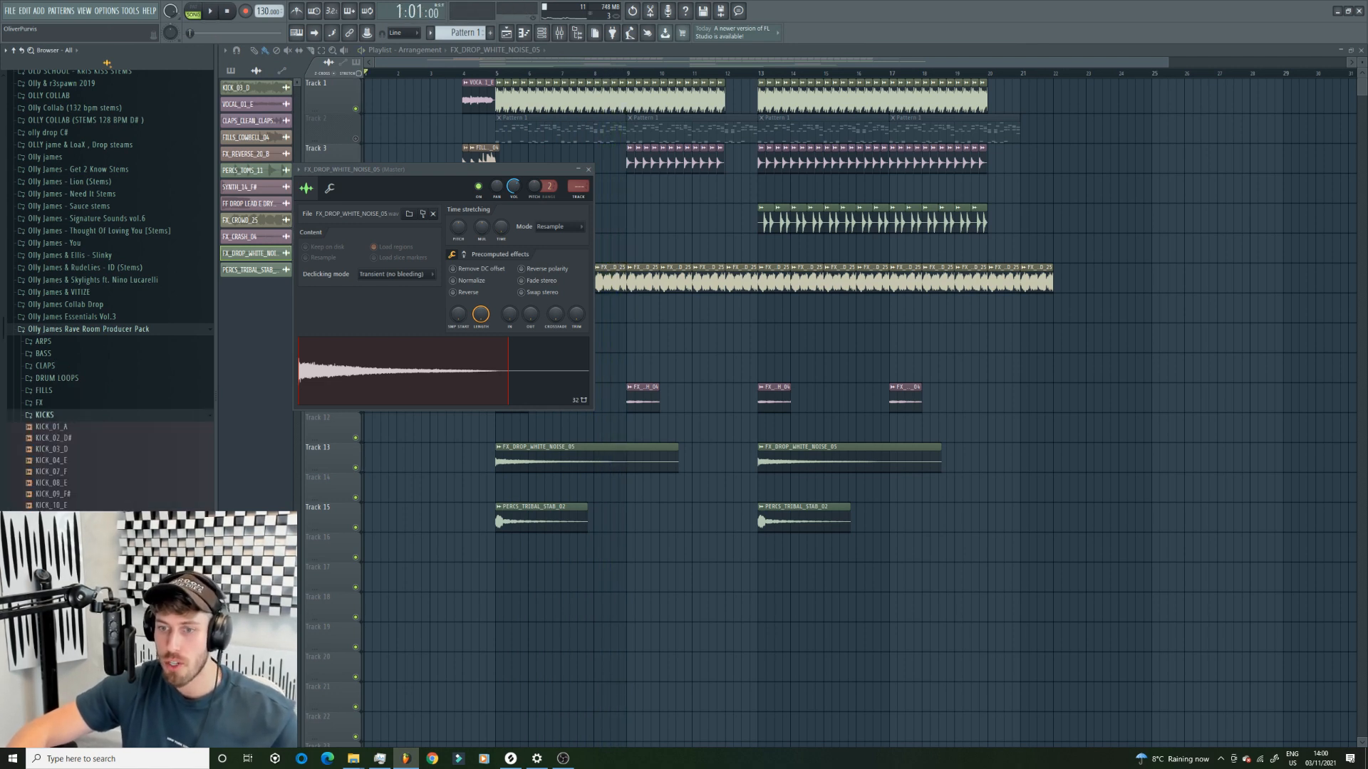
{"action": "left_click_drag", "start_coordinate": [449, 574], "coordinate": [509, 557]}
{"action": "key", "text": "space"}
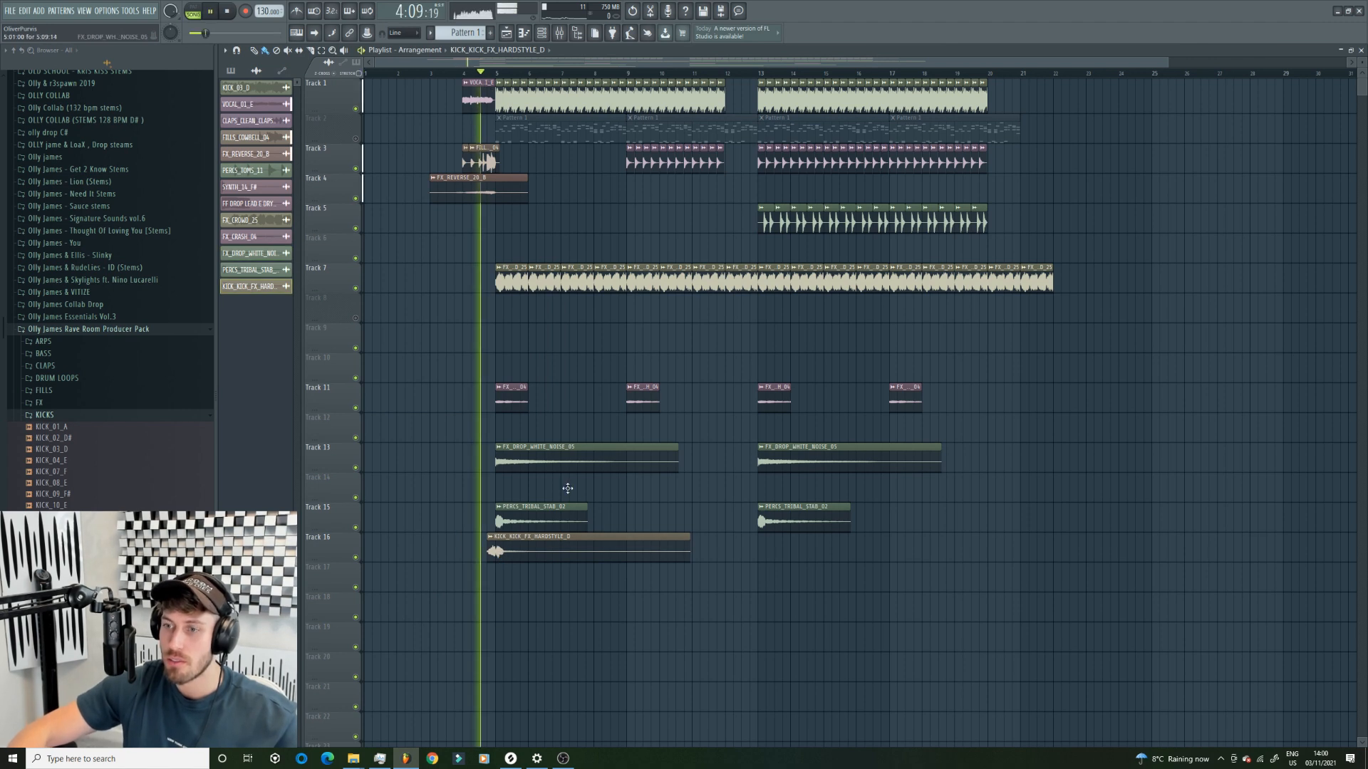
- Fit the hardstyle kick clip on Track 16 to the project tempo by entering its BPM manually
{"action": "left_click", "coordinate": [491, 538]}
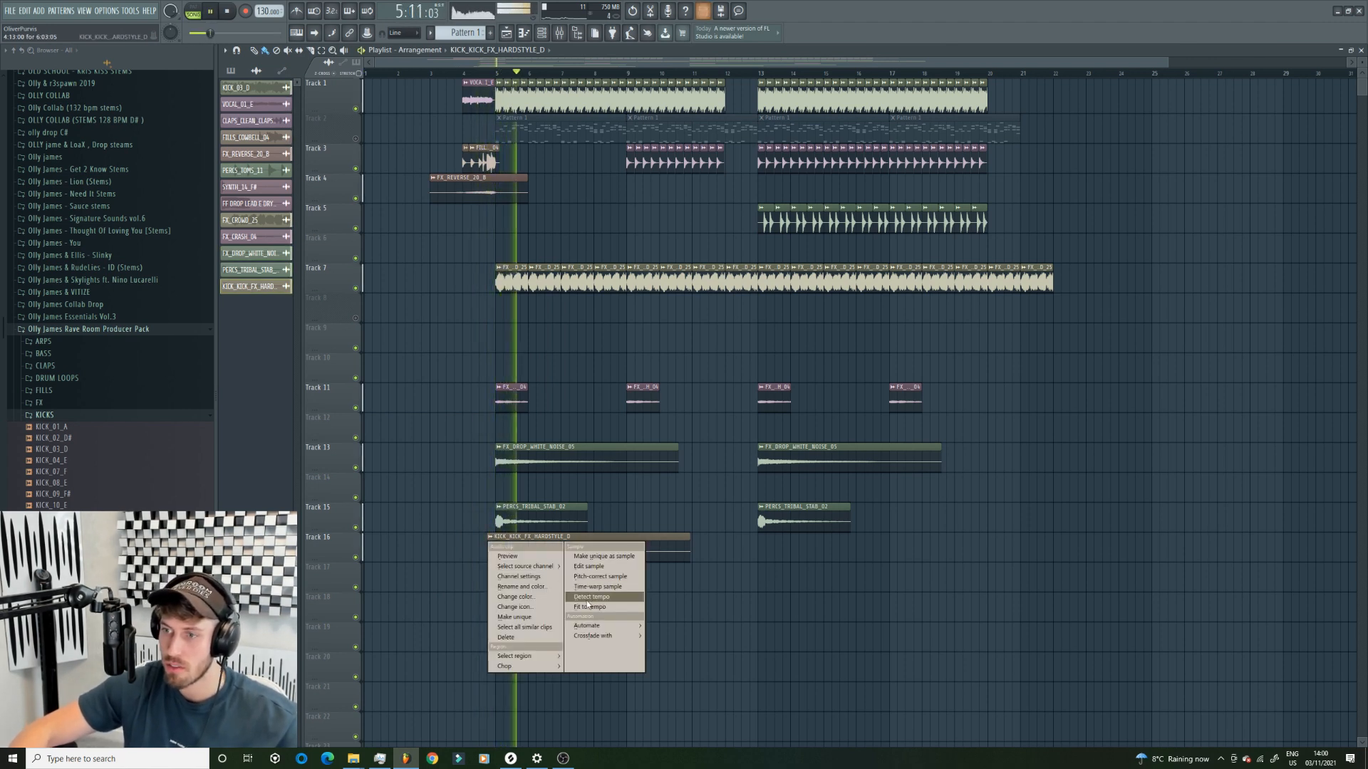
{"action": "left_click", "coordinate": [600, 609]}
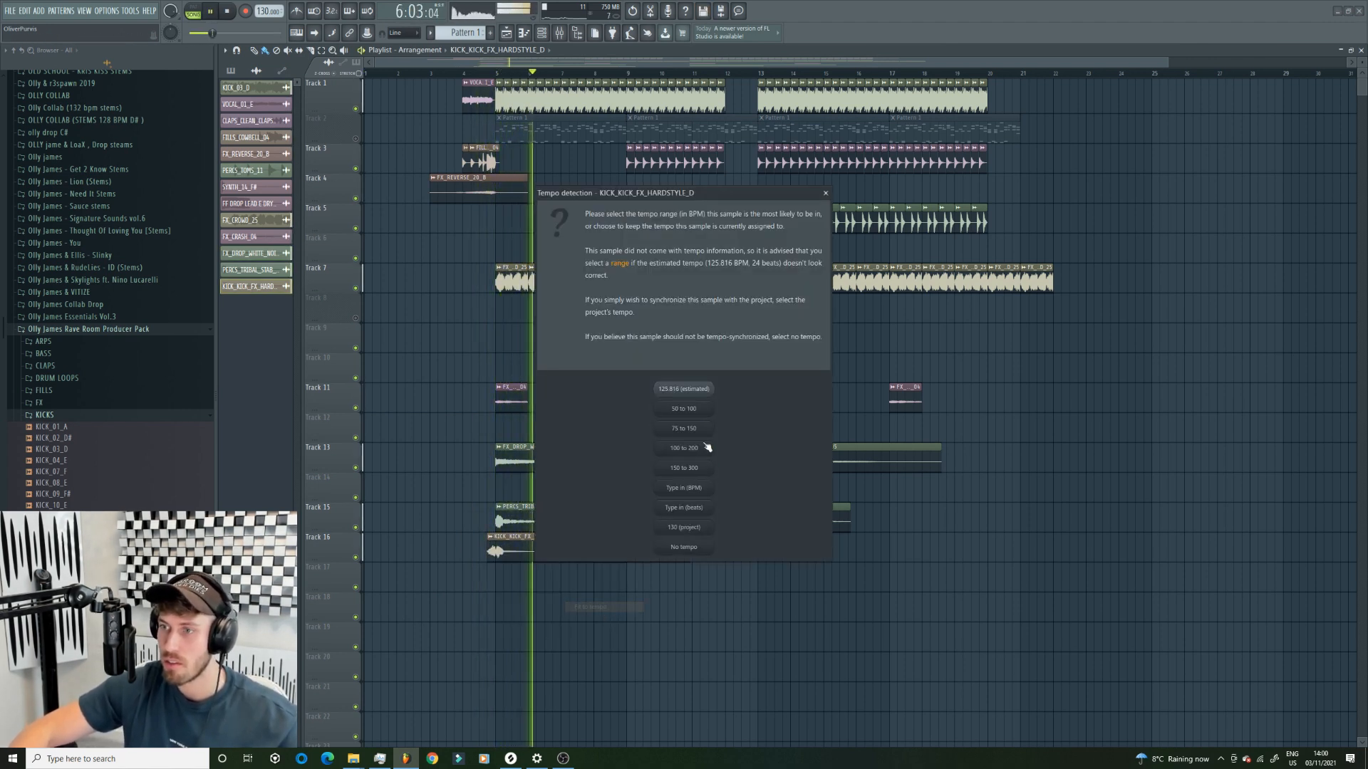
{"action": "left_click", "coordinate": [692, 489]}
{"action": "key", "text": "Return"}
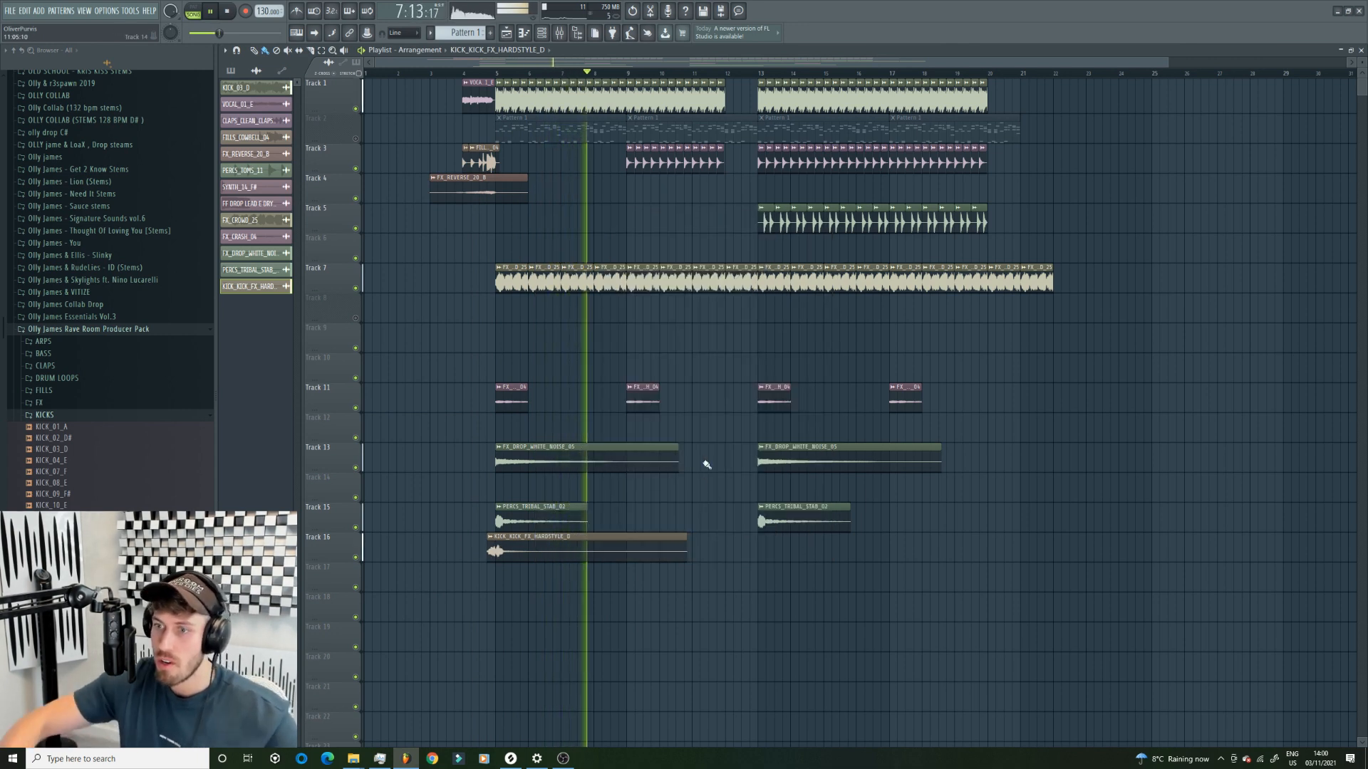
- Mute Track 15 and set the hardstyle kick's time-stretching mode to e2 generic
{"action": "key", "text": "space"}
{"action": "left_click", "coordinate": [356, 528]}
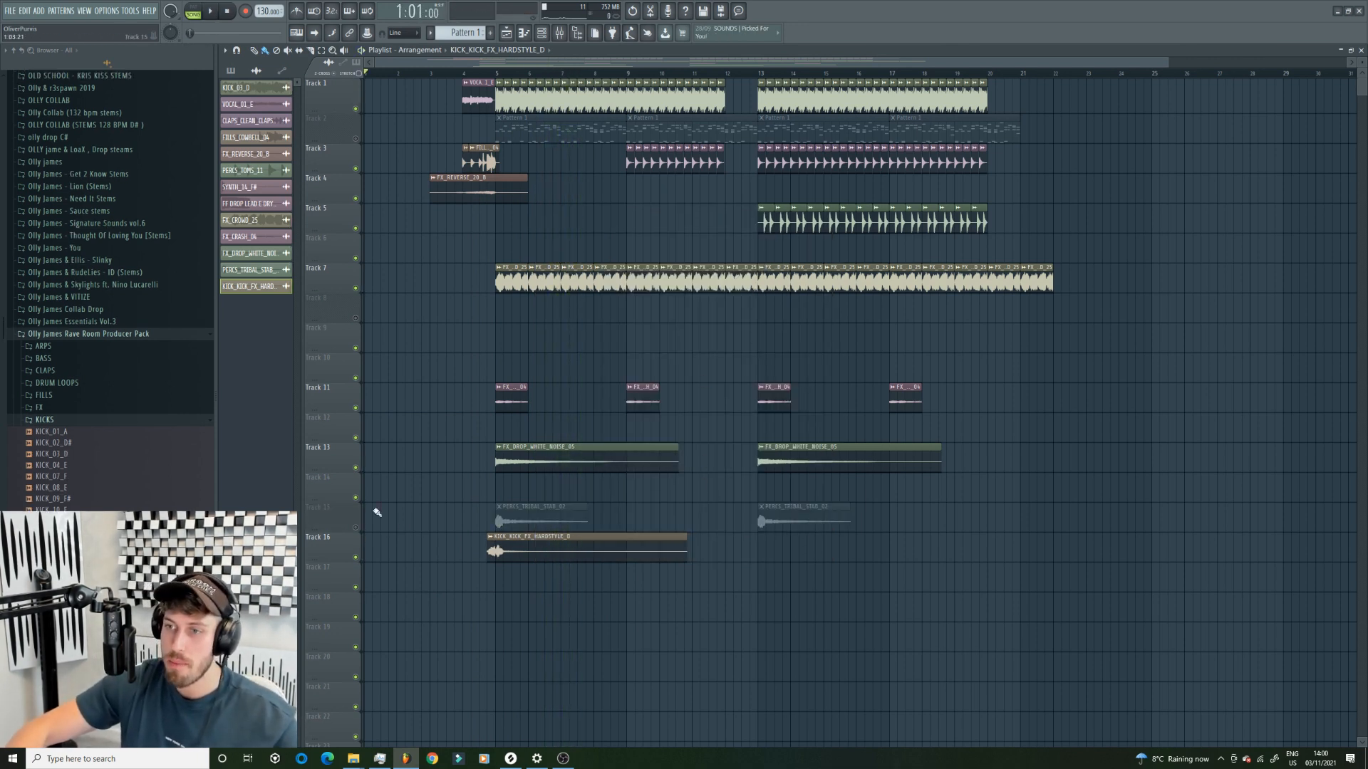
{"action": "double_click", "coordinate": [598, 550]}
{"action": "left_click", "coordinate": [590, 254]}
{"action": "left_click", "coordinate": [616, 274]}
{"action": "left_click", "coordinate": [633, 279]}
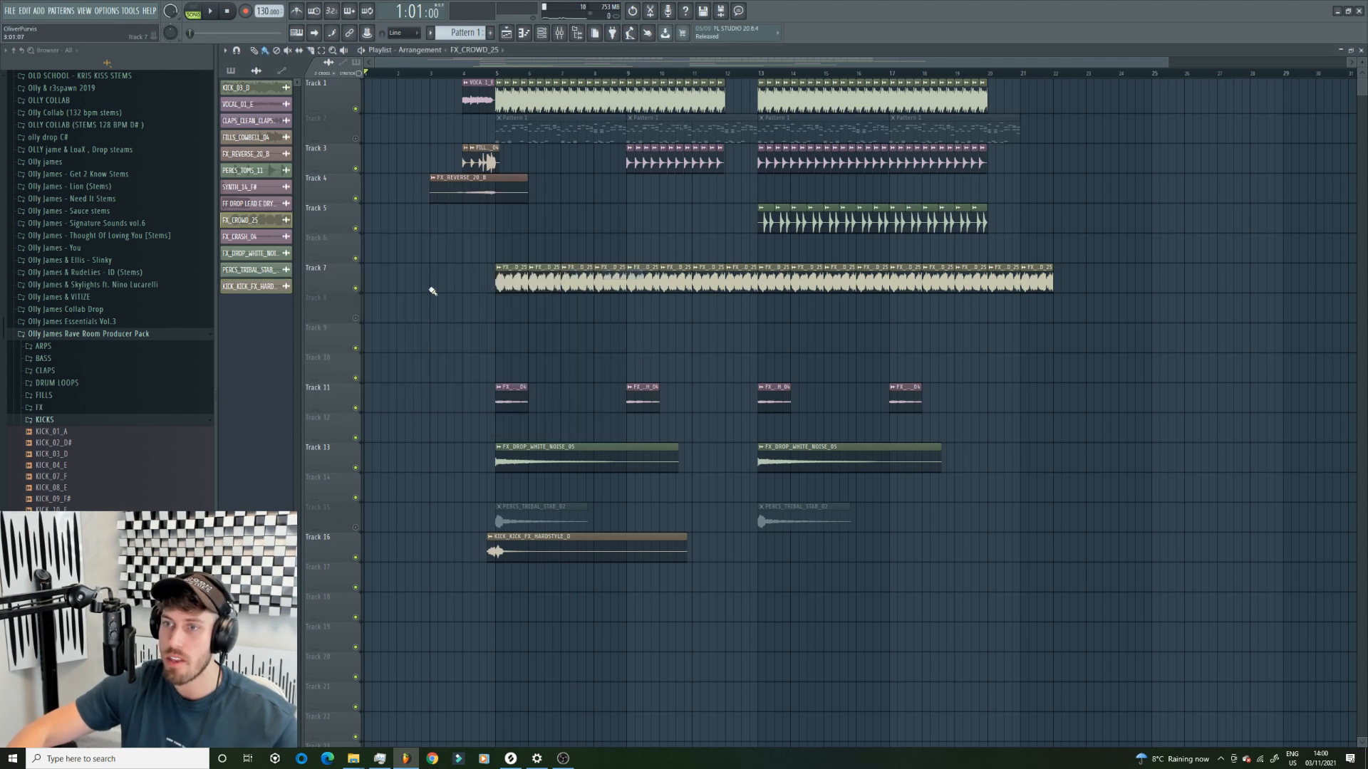
- Play the hardstyle kick in context from bar 4 with Tracks 7 and 13 muted and Track 15 turned back on
{"action": "left_click", "coordinate": [356, 288]}
{"action": "left_click", "coordinate": [464, 74]}
{"action": "key", "text": "space"}
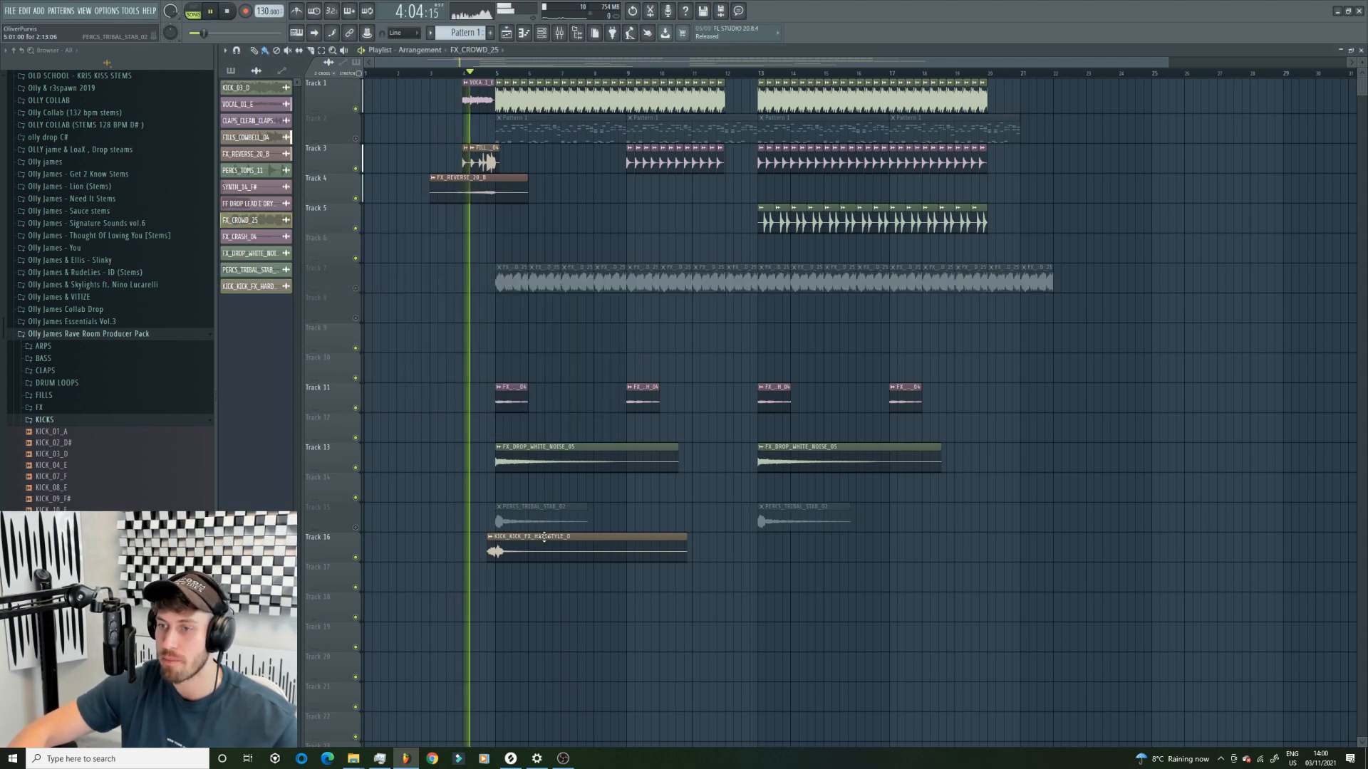
{"action": "double_click", "coordinate": [541, 547]}
{"action": "left_click", "coordinate": [356, 468]}
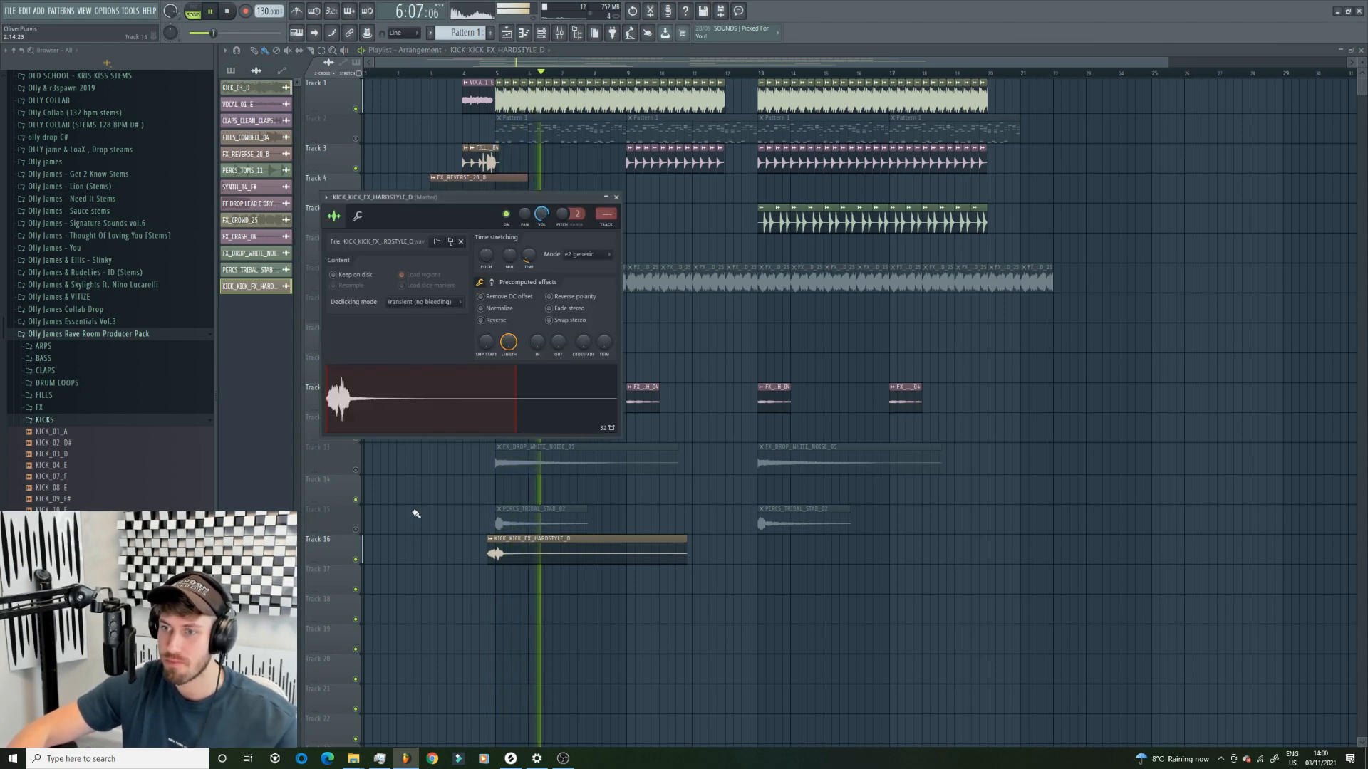
{"action": "left_click", "coordinate": [355, 529]}
{"action": "key", "text": "space"}
{"action": "key", "text": "space"}
- Copy the hardstyle kick and tribal stab clips four bars on, around bar 9, and set the stab's channel volume to 63%
{"action": "left_click_drag", "start_coordinate": [621, 545], "coordinate": [753, 544]}
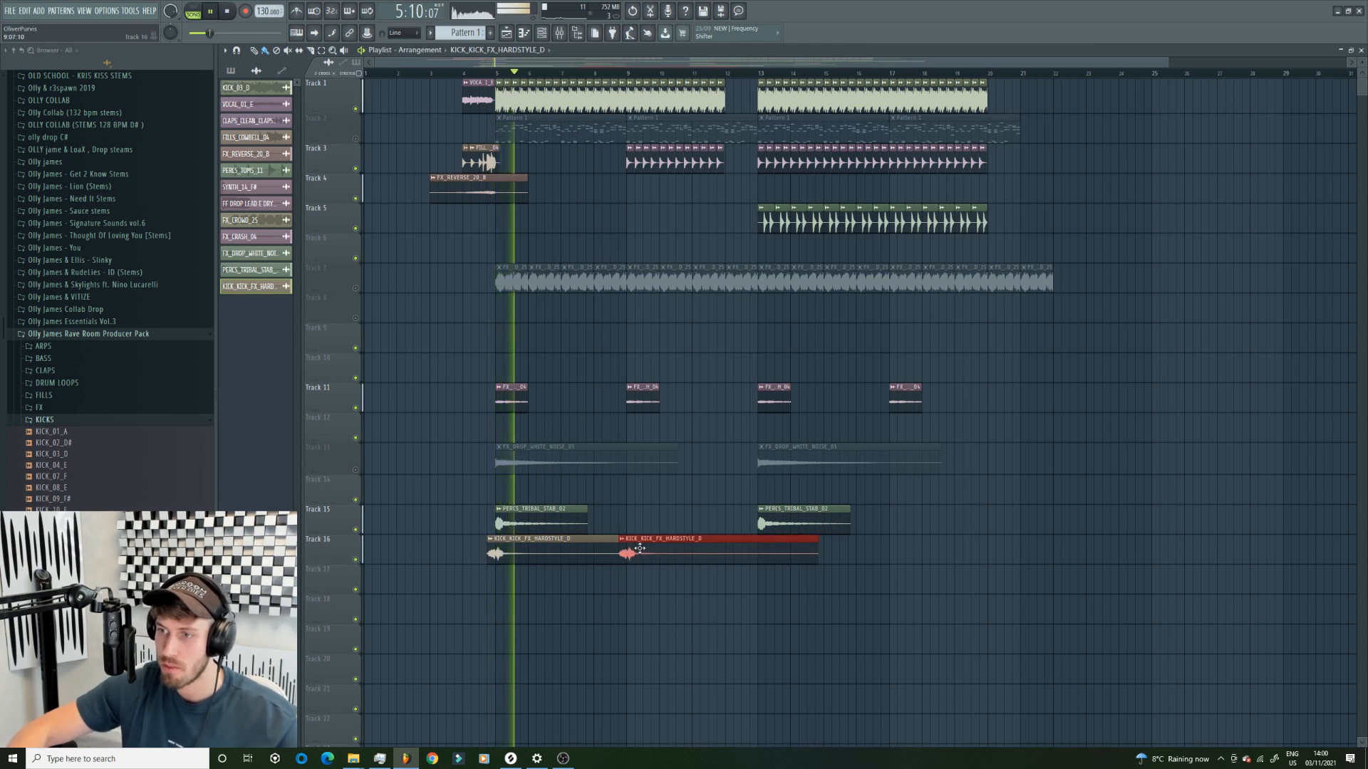
{"action": "key", "text": "space"}
{"action": "left_click_drag", "start_coordinate": [494, 525], "coordinate": [624, 525]}
{"action": "double_click", "coordinate": [654, 525]}
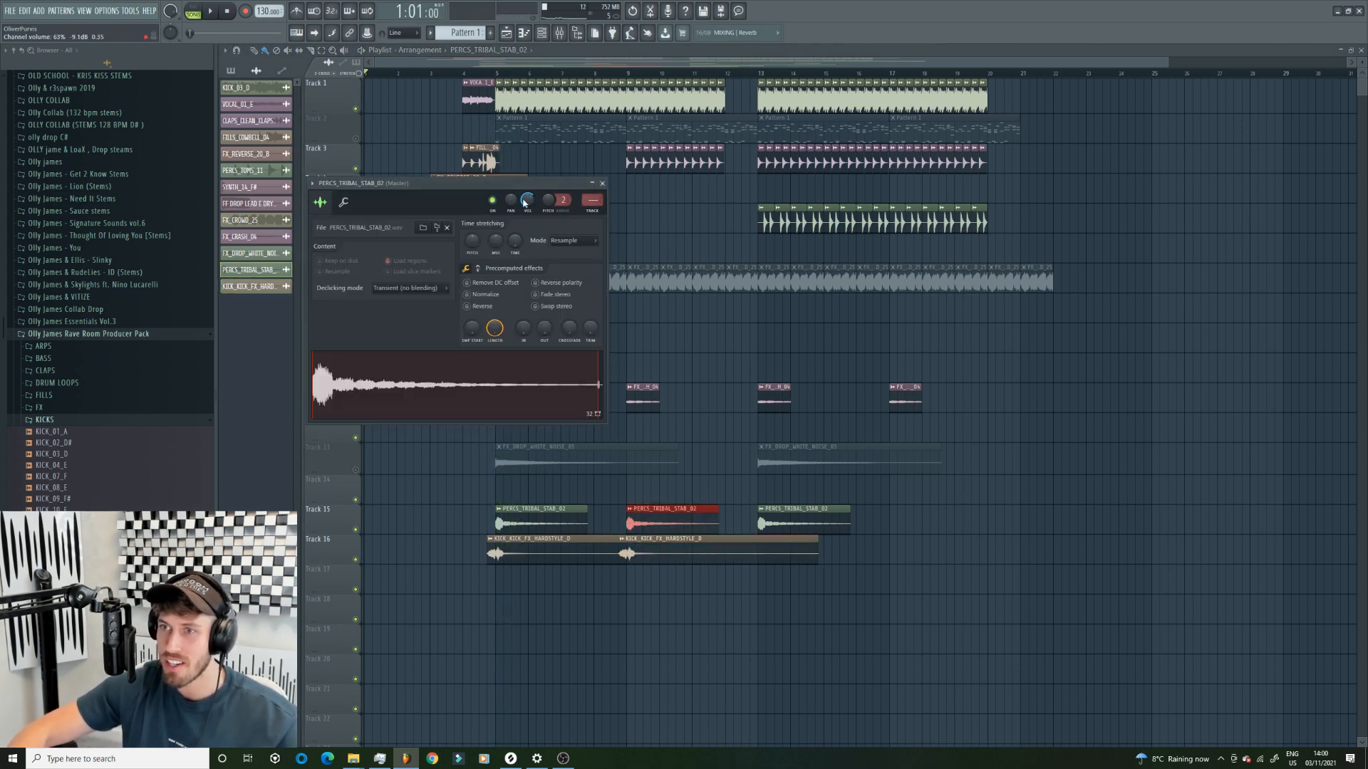
- Copy the tribal stab to bar 17 and the hardstyle kick clip to just before bars 13 and 17
{"action": "left_click", "coordinate": [881, 515]}
{"action": "left_click", "coordinate": [776, 548]}
{"action": "mouse_move", "coordinate": [772, 573]}
{"action": "left_mouse_down"}
{"action": "mouse_move", "coordinate": [794, 582]}
{"action": "mouse_move", "coordinate": [797, 552]}
{"action": "left_mouse_up"}
{"action": "left_click", "coordinate": [931, 583]}
{"action": "left_click_drag", "start_coordinate": [917, 557], "coordinate": [916, 544]}
- Unmute Tracks 2, 7 and 13 and set the channel volume of FX_DROP_WHITE_NOISE_05 to 62%
{"action": "left_click", "coordinate": [355, 471]}
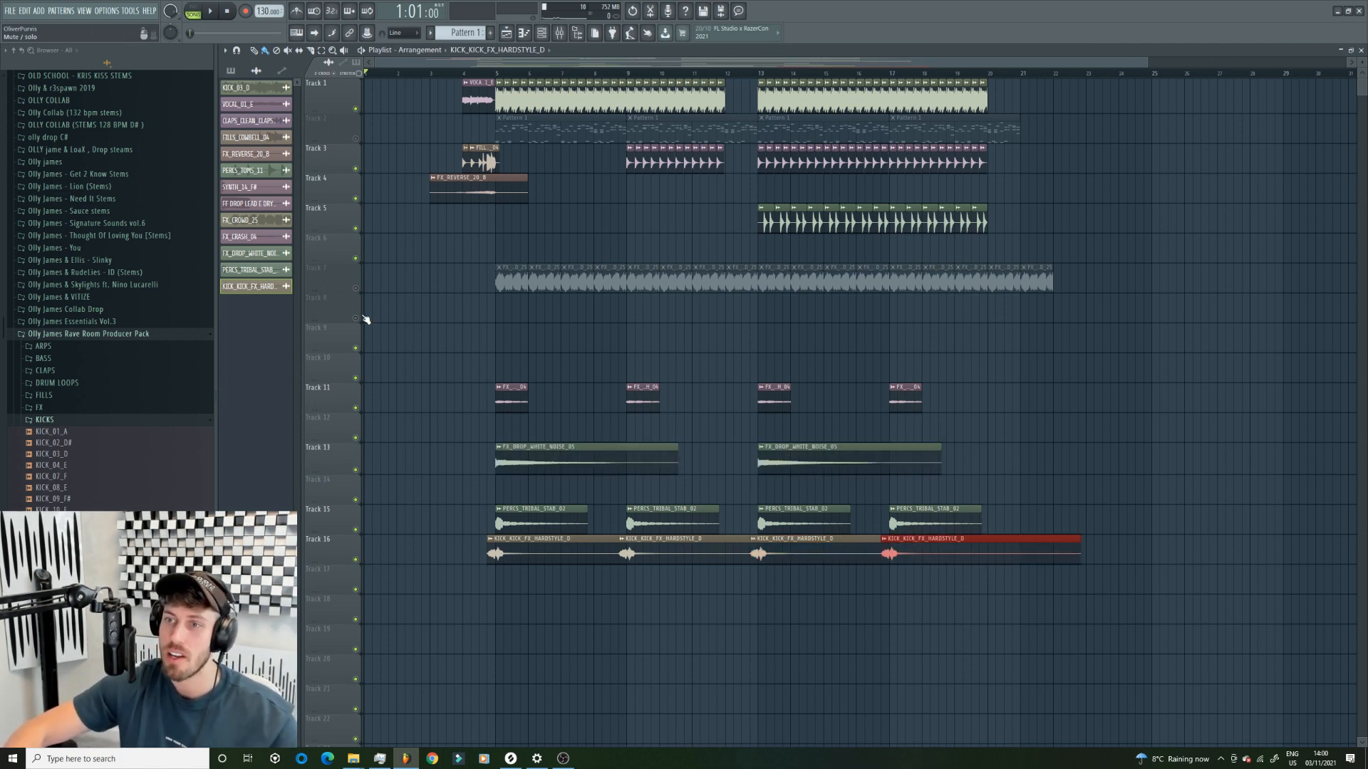
{"action": "left_click", "coordinate": [355, 289]}
{"action": "double_click", "coordinate": [576, 277]}
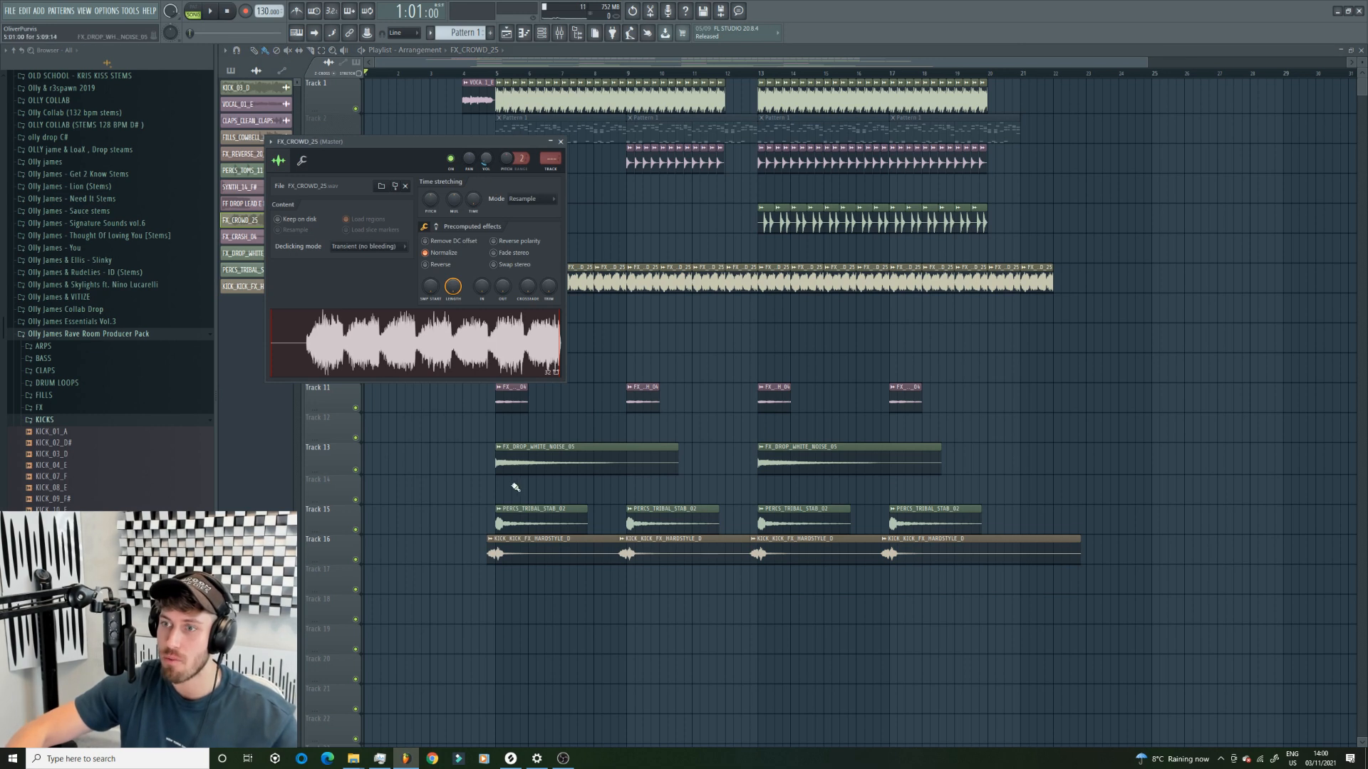
{"action": "double_click", "coordinate": [513, 450]}
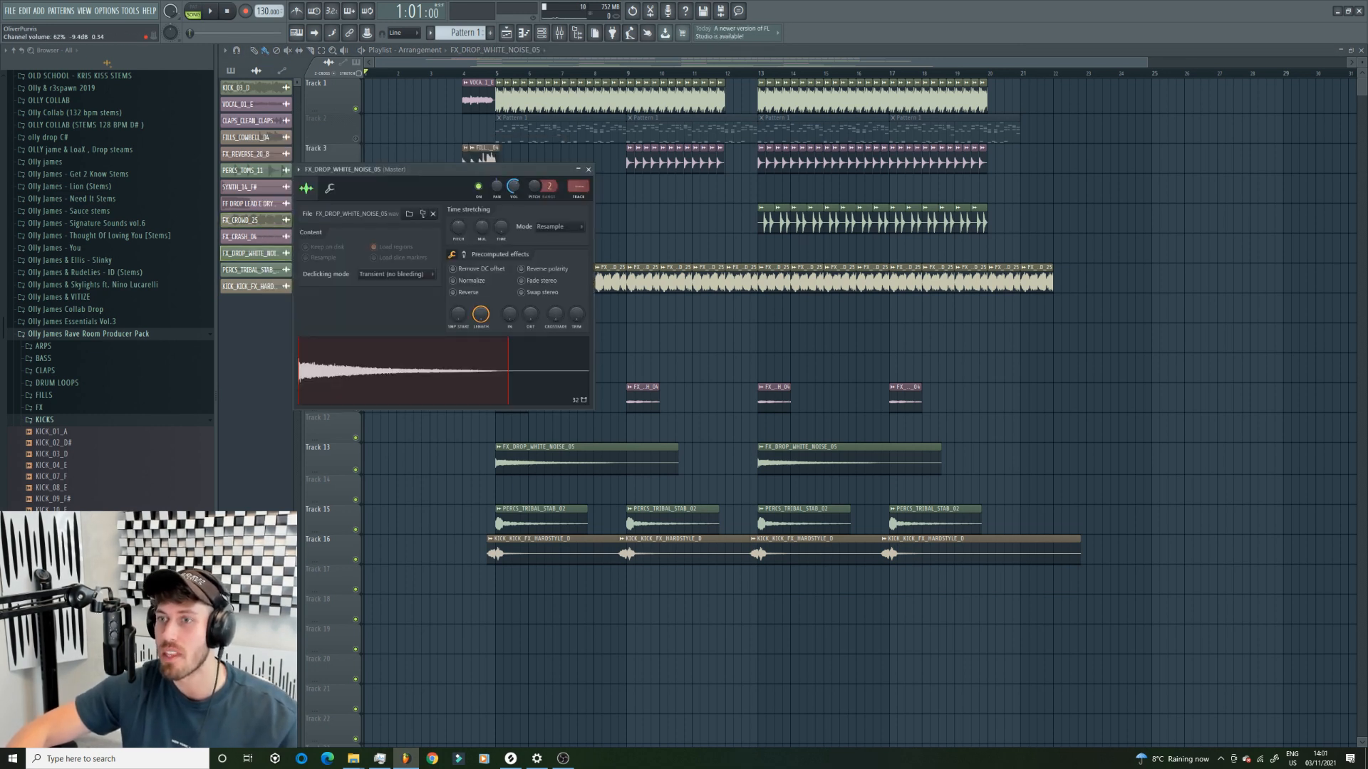
{"action": "key", "text": "Escape"}
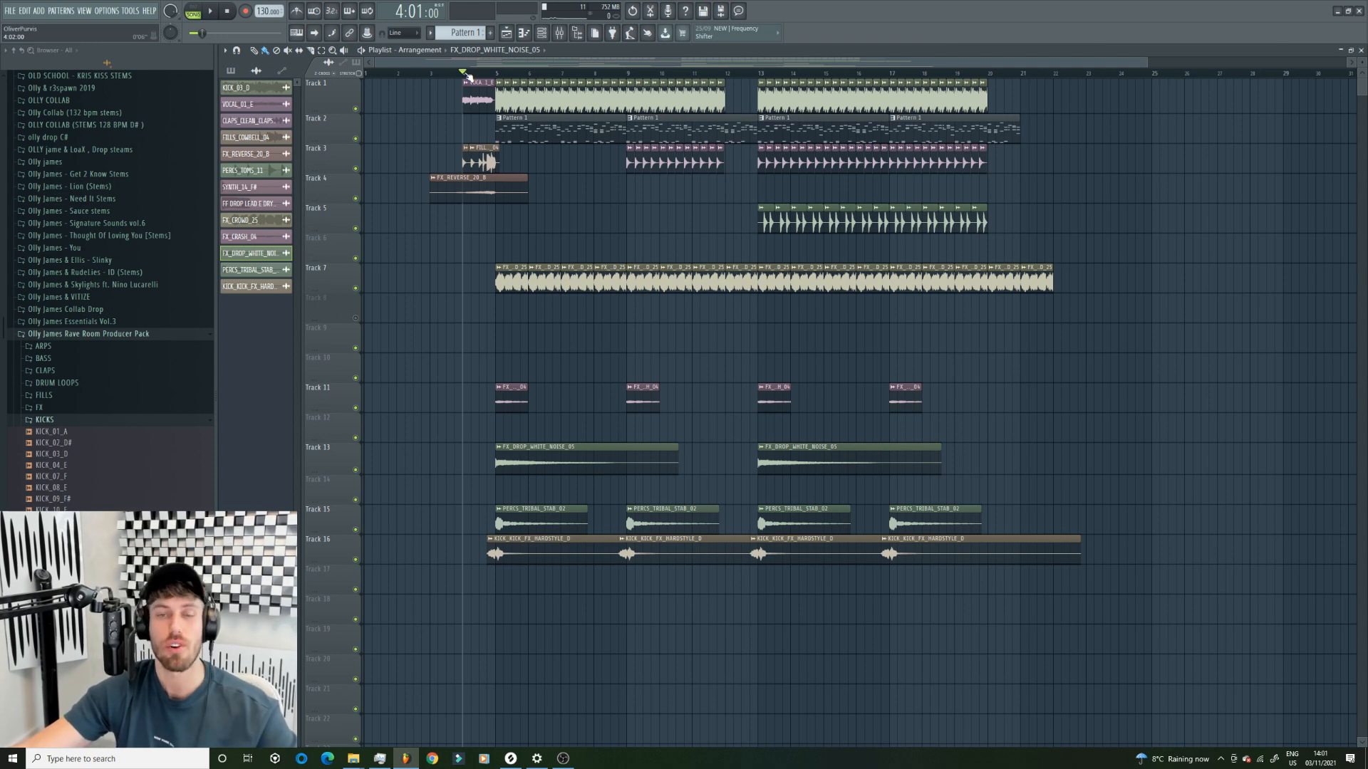
- Play the full drop from bar 4 and set the channel volume of KICK_KICK_FX_HARDSTYLE_D to 73%
{"action": "key", "text": "space"}
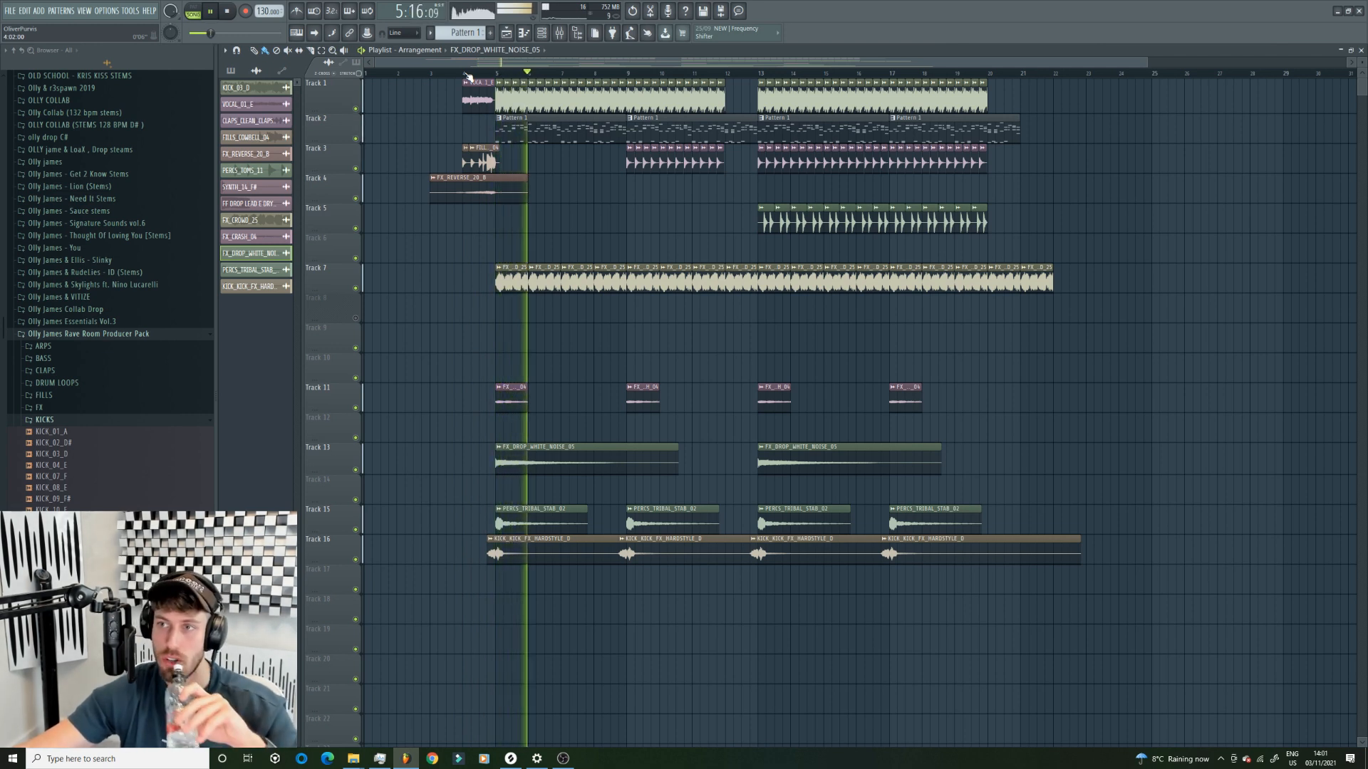
{"action": "key", "text": "F7"}
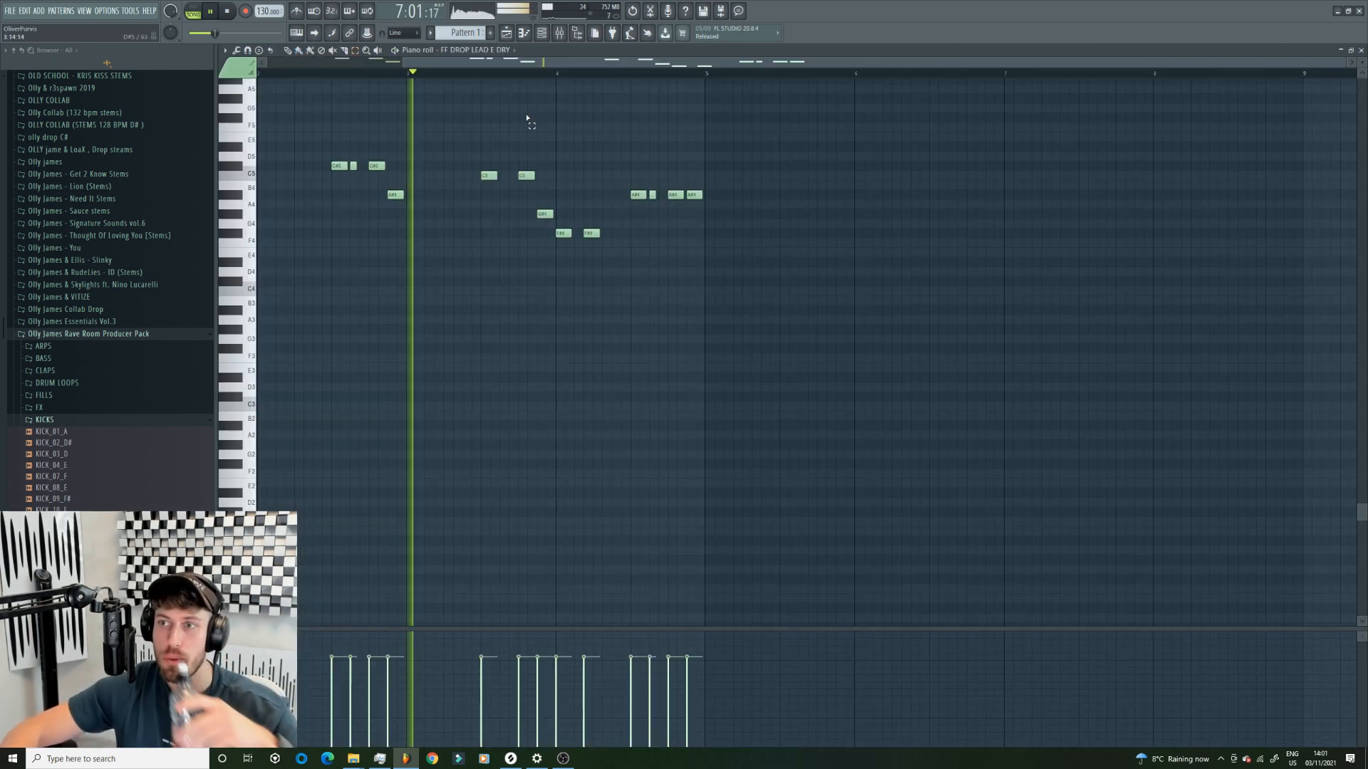
{"action": "key", "text": "F6"}
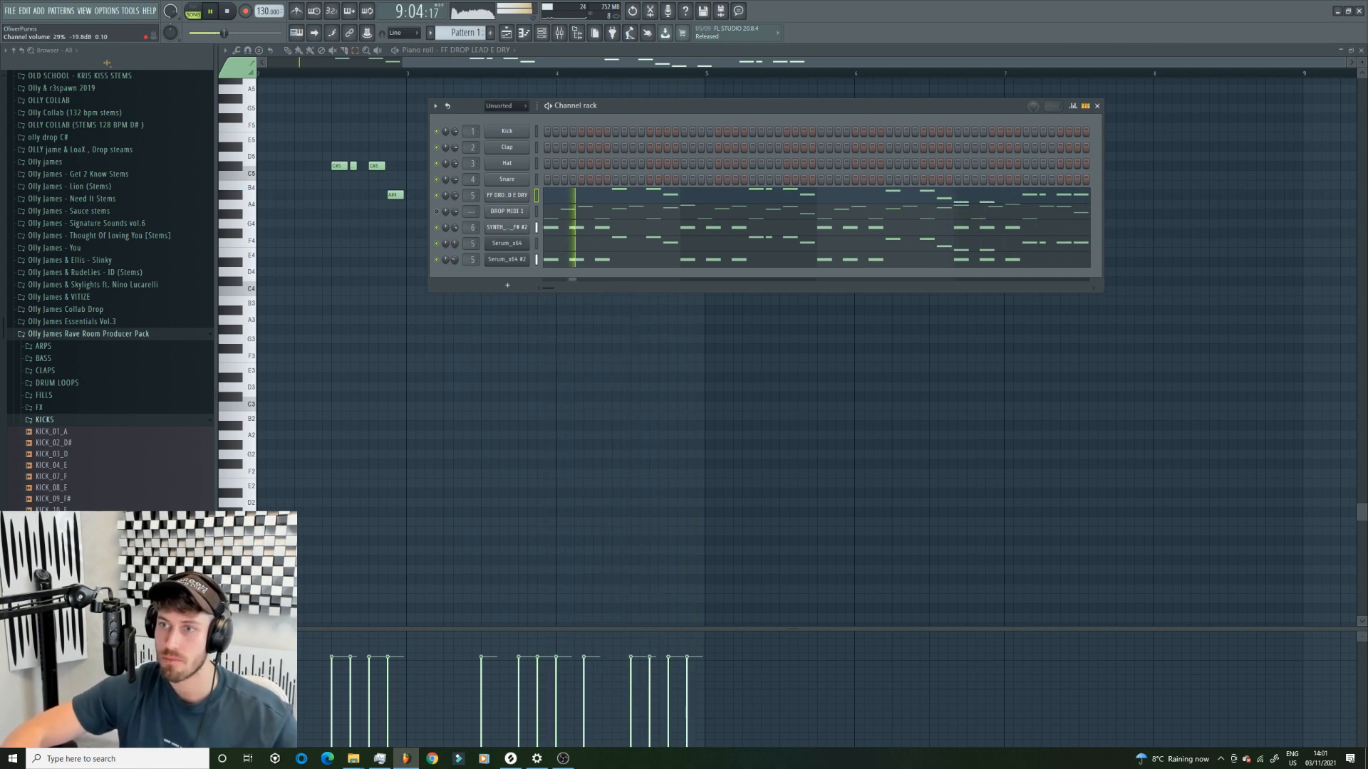
{"action": "key", "text": "F5"}
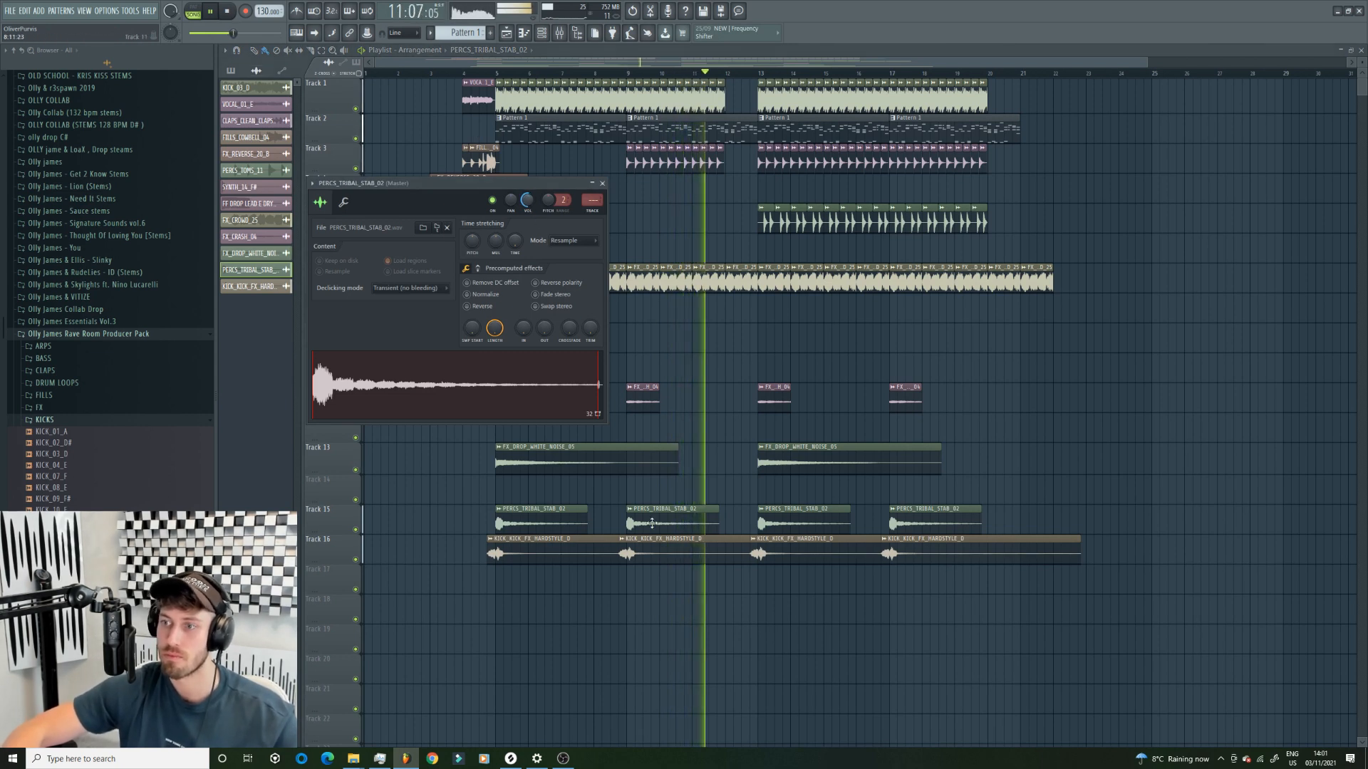
{"action": "double_click", "coordinate": [669, 548]}
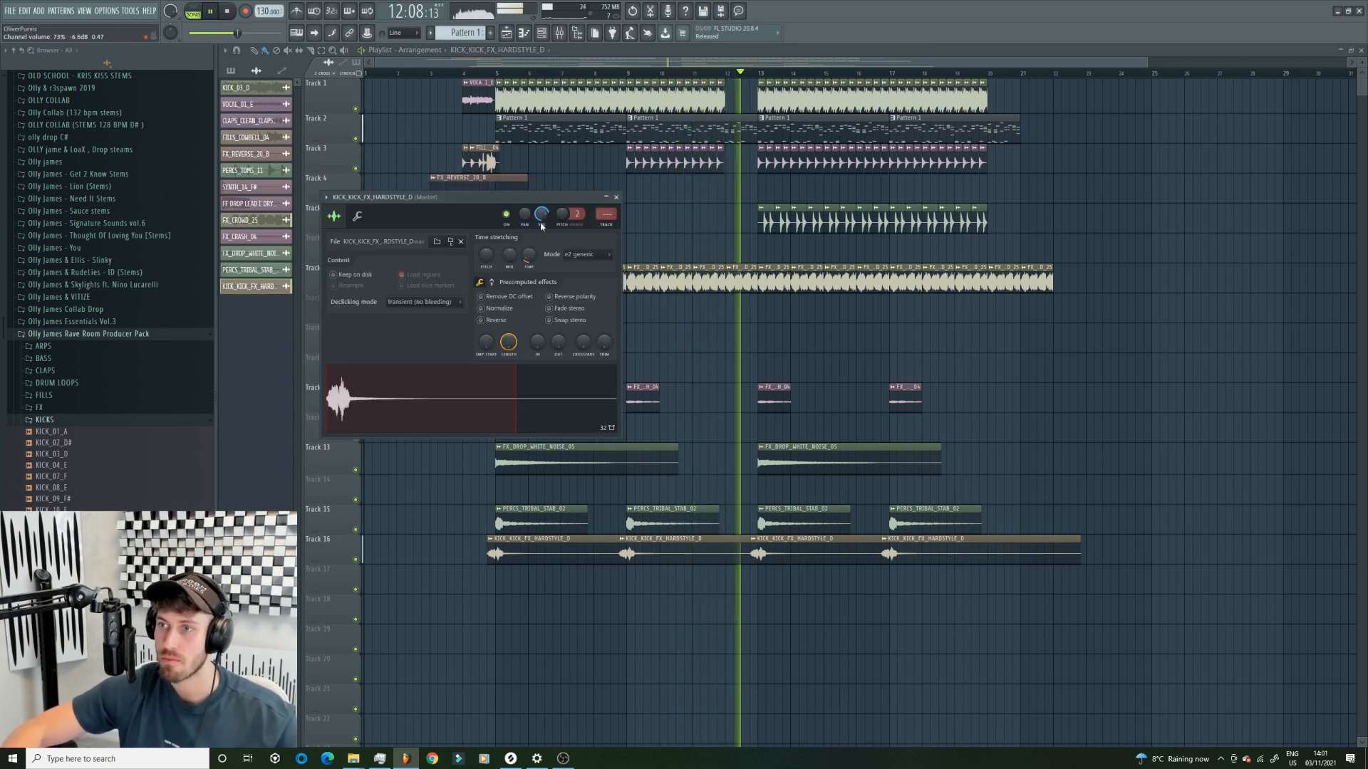
{"action": "key", "text": "Escape"}
- Set the channel volume of FX_CROWD_25 to 12% and of CLAPS_CLEAN_CLAPS_02 to 69%
{"action": "double_click", "coordinate": [510, 280]}
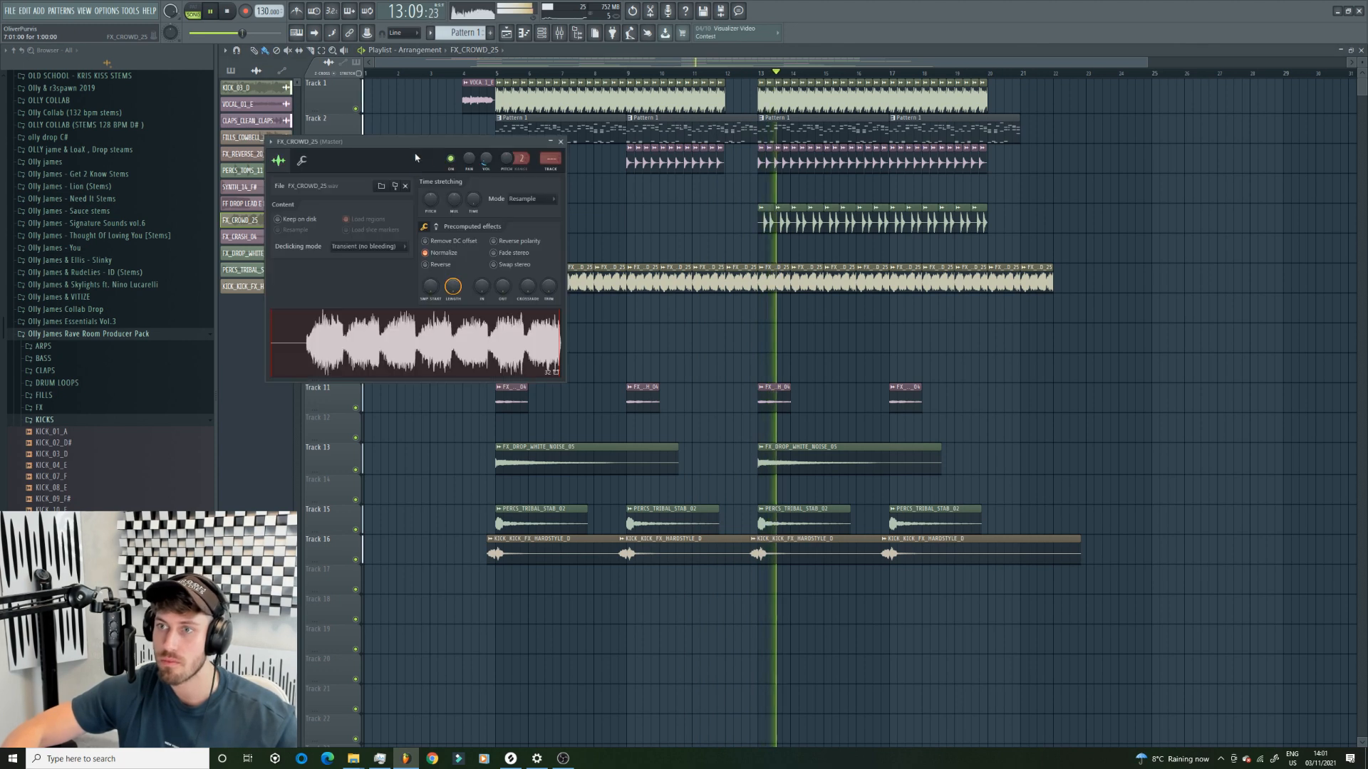
{"action": "left_click_drag", "start_coordinate": [468, 159], "coordinate": [469, 168]}
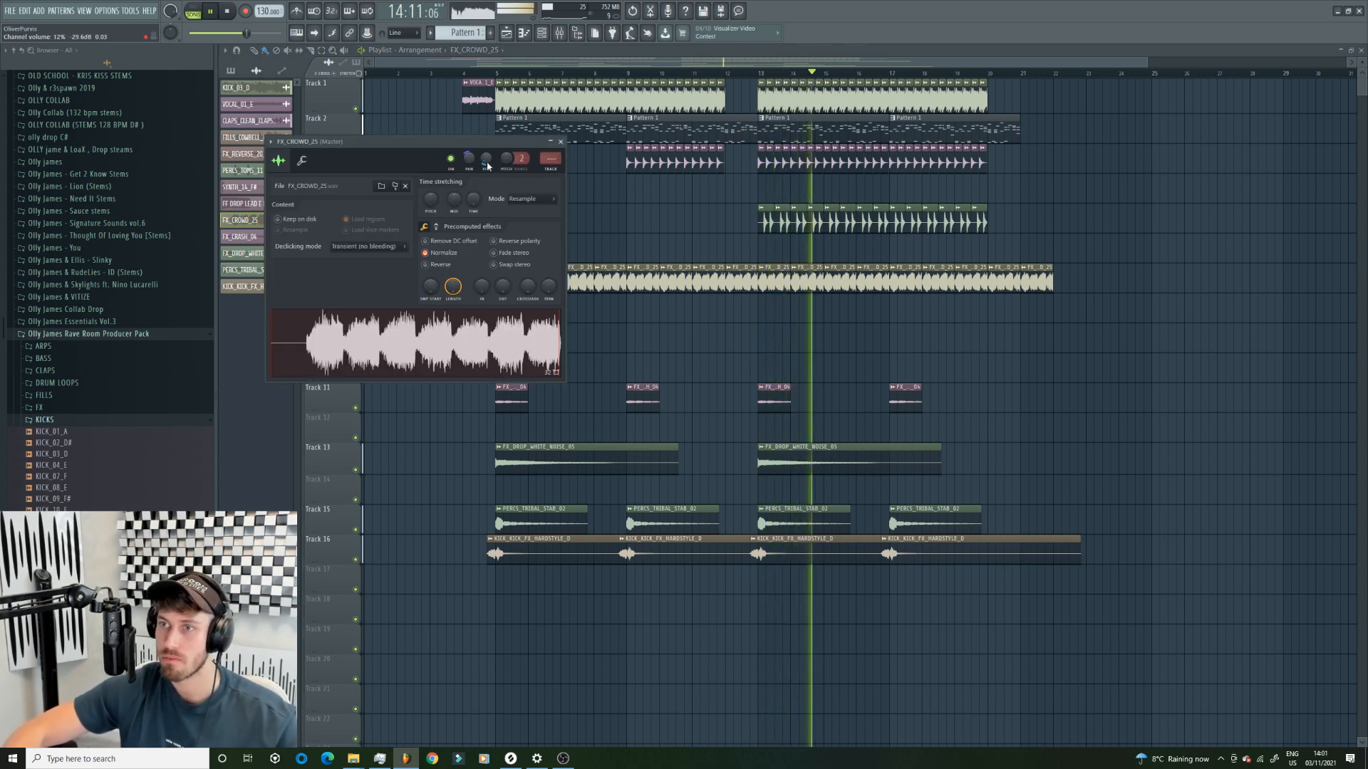
{"action": "double_click", "coordinate": [697, 164]}
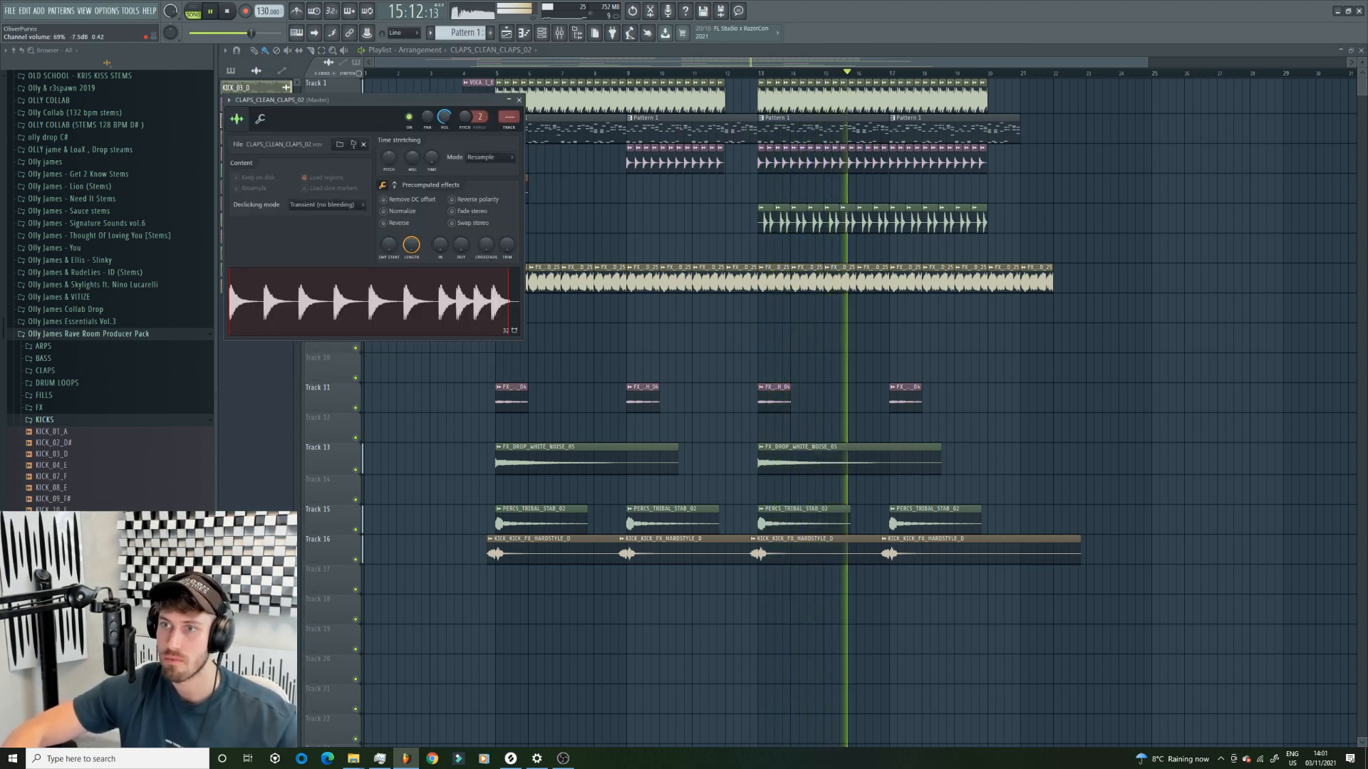
{"action": "key", "text": "Escape"}
- Set the channel volume of the PERCS_TOMS_11 loop on Track 5 to 66%
{"action": "double_click", "coordinate": [831, 227]}
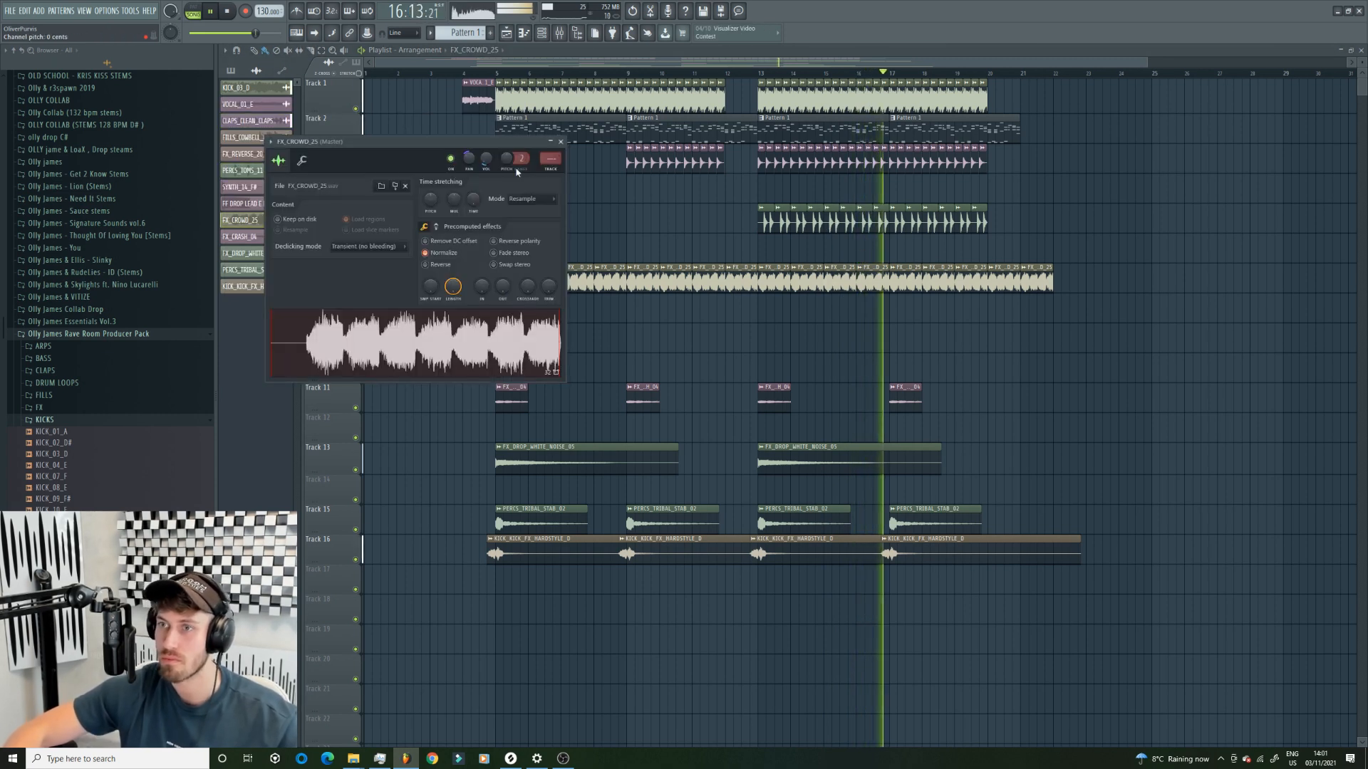
{"action": "key", "text": "Escape"}
{"action": "double_click", "coordinate": [637, 163]}
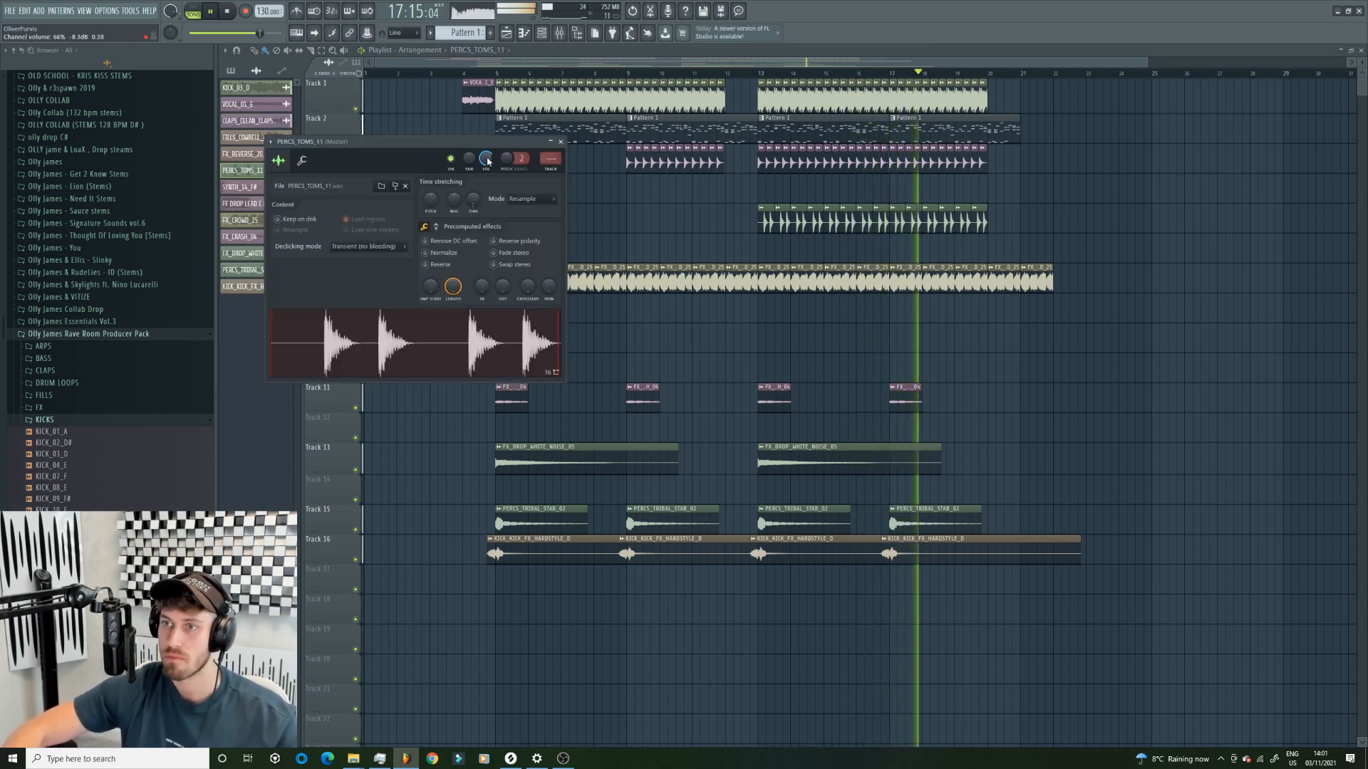
{"action": "key", "text": "Escape"}
- Play the whole drop from bar 4 while reviewing the lead channels in the channel rack and their mixer levels
{"action": "left_click", "coordinate": [474, 76]}
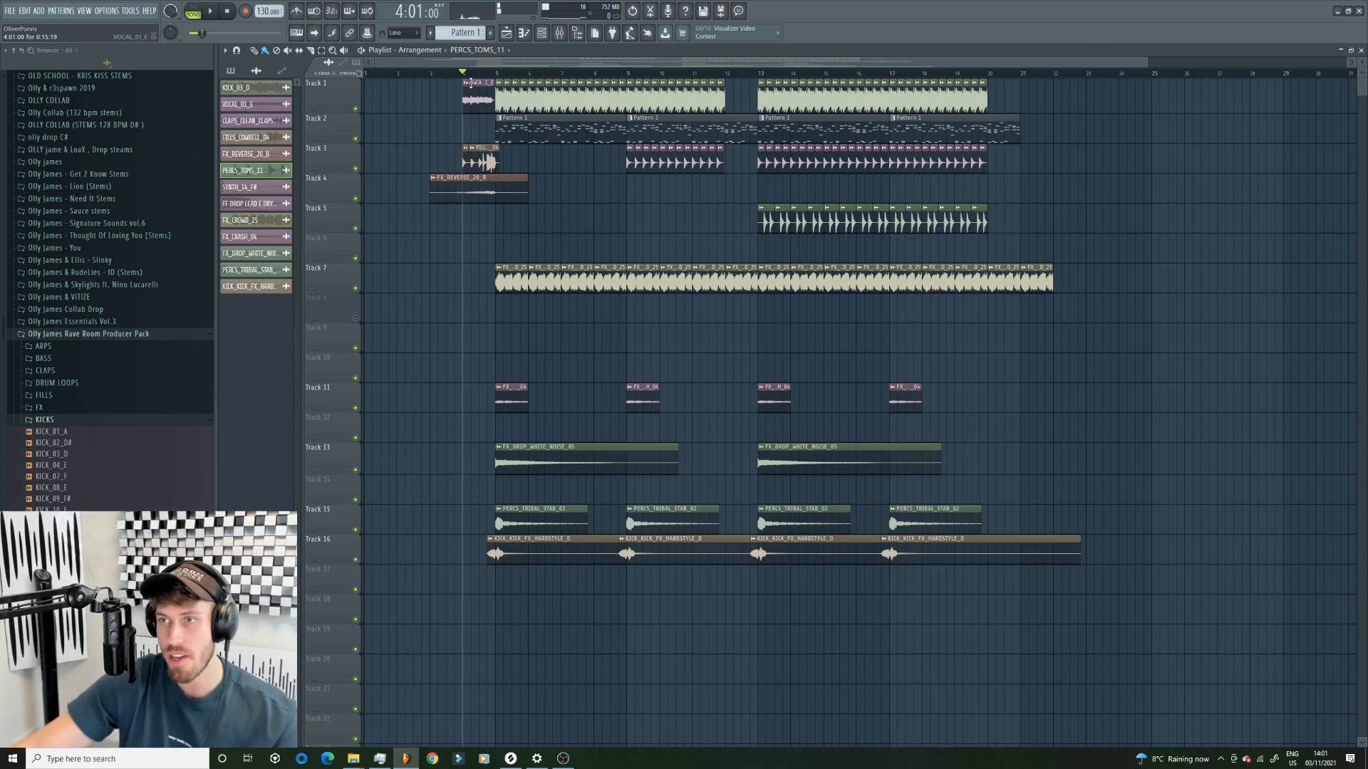
{"action": "left_click", "coordinate": [564, 35]}
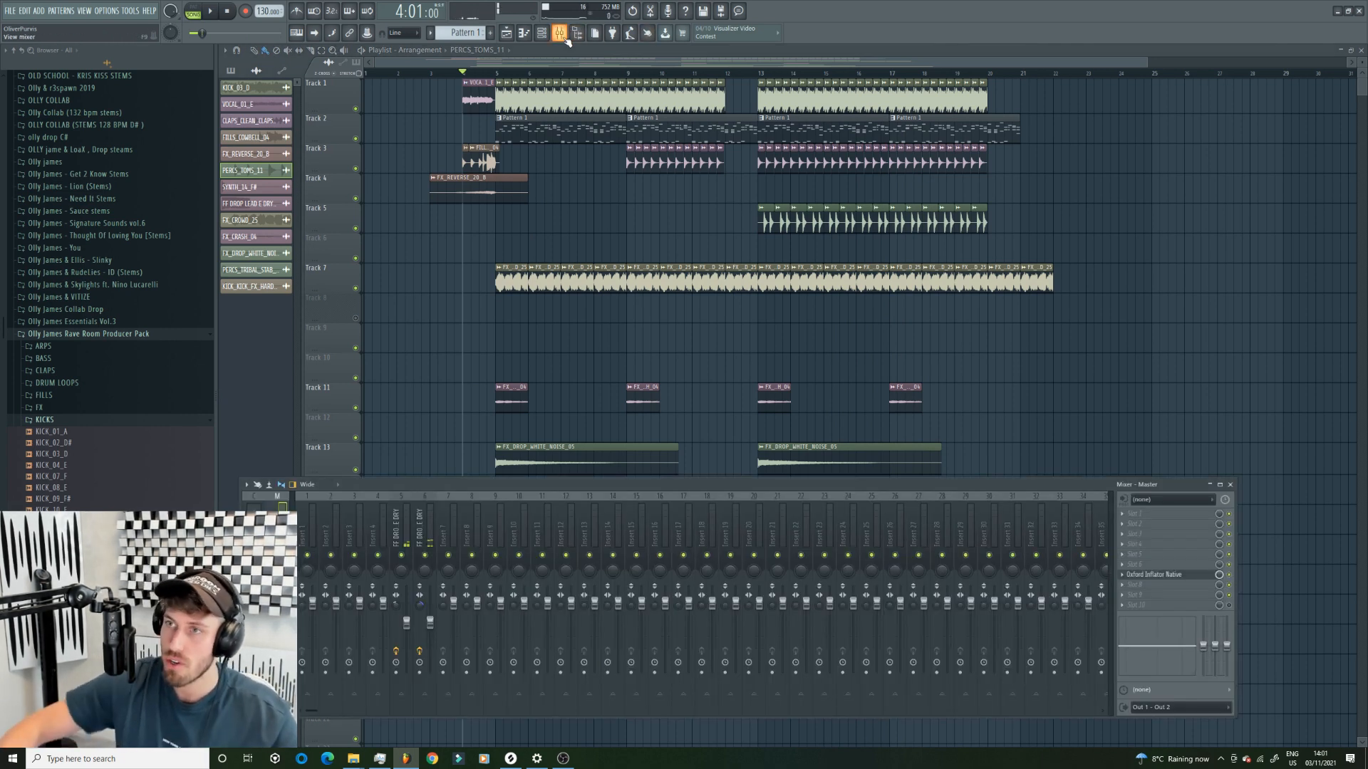
{"action": "left_click", "coordinate": [505, 36]}
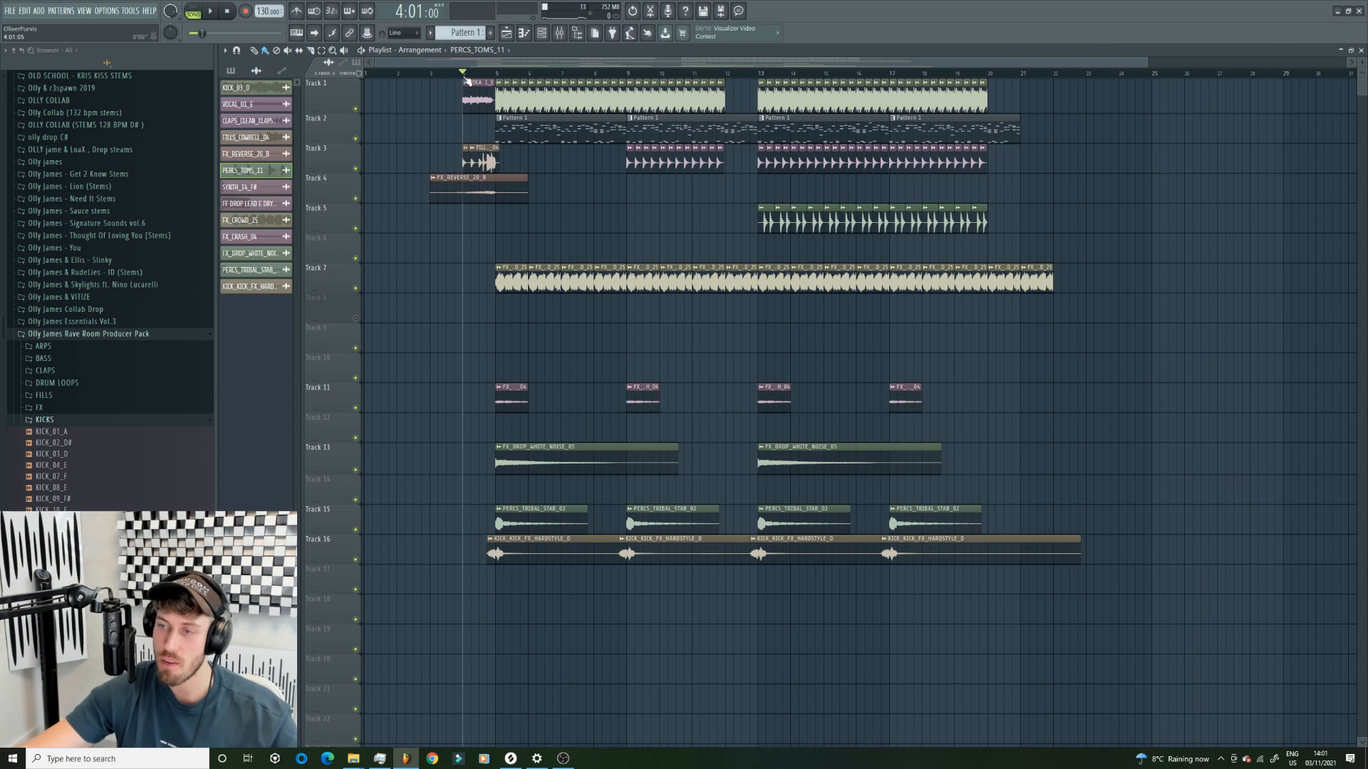
{"action": "key", "text": "space"}
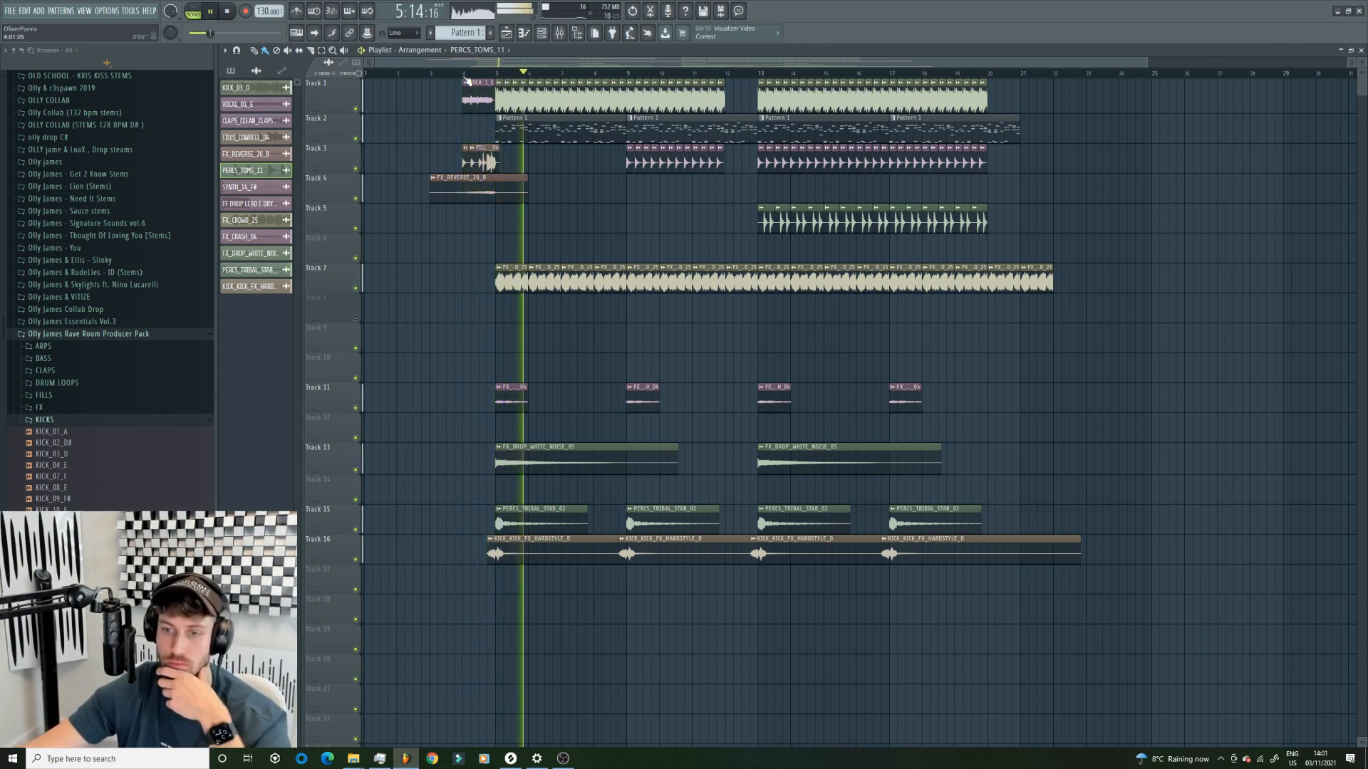
{"action": "key", "text": "F7"}
{"action": "key", "text": "F6"}
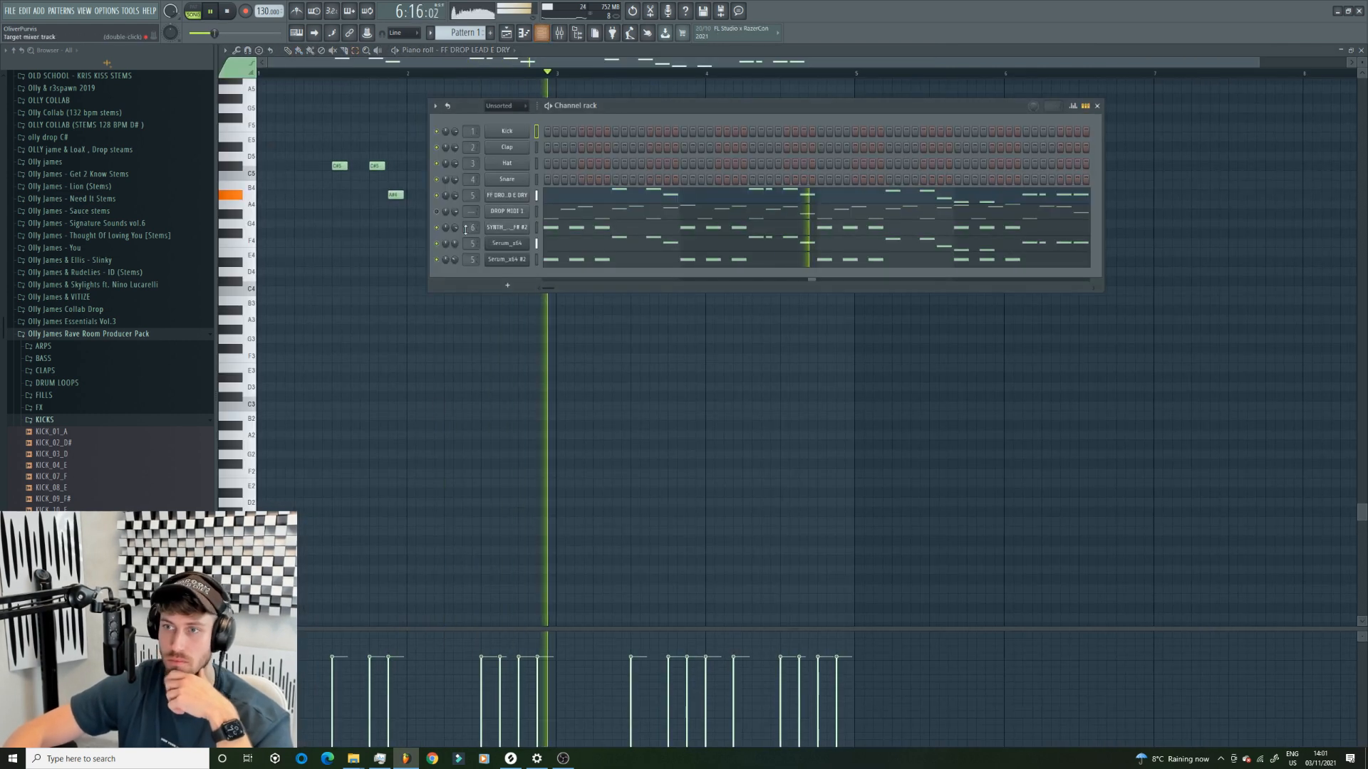
{"action": "key", "text": "F9"}
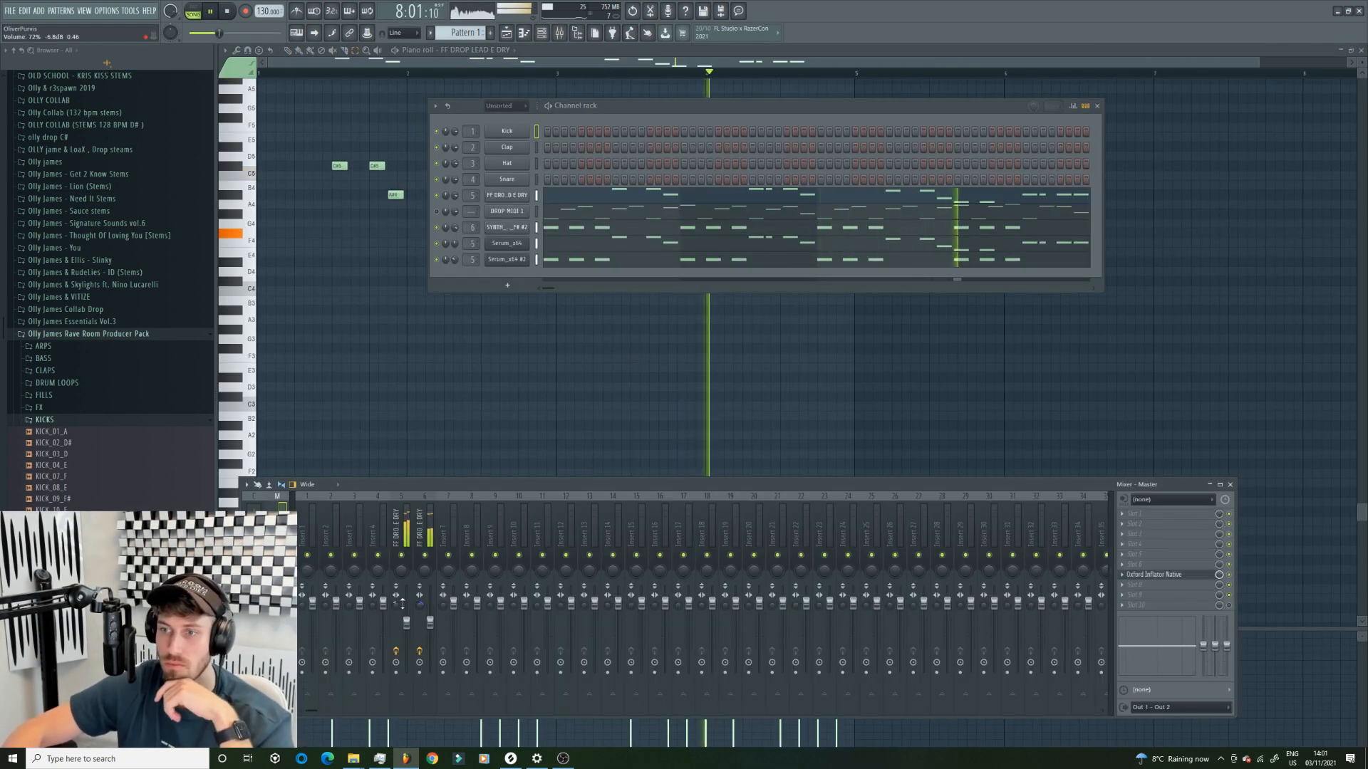
{"action": "left_click", "coordinate": [432, 624]}
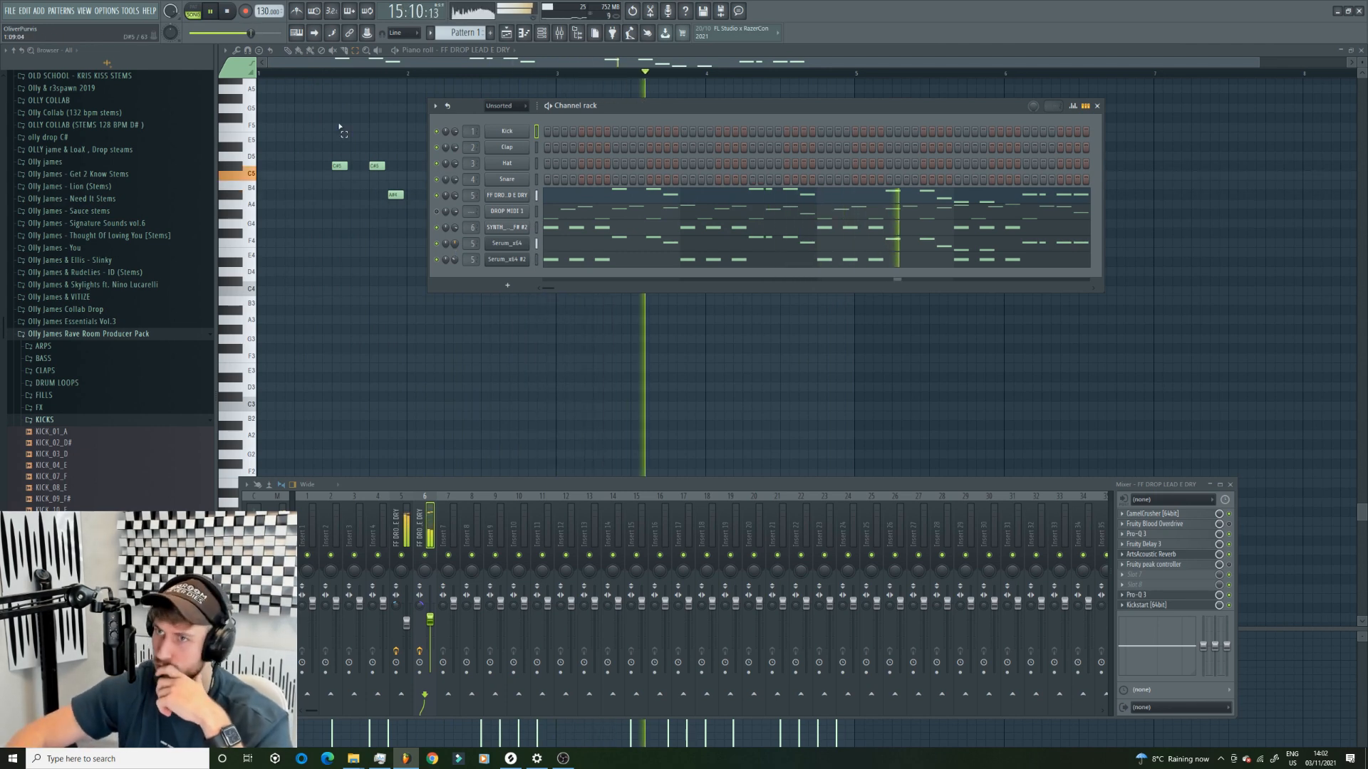
{"action": "left_click", "coordinate": [506, 33]}
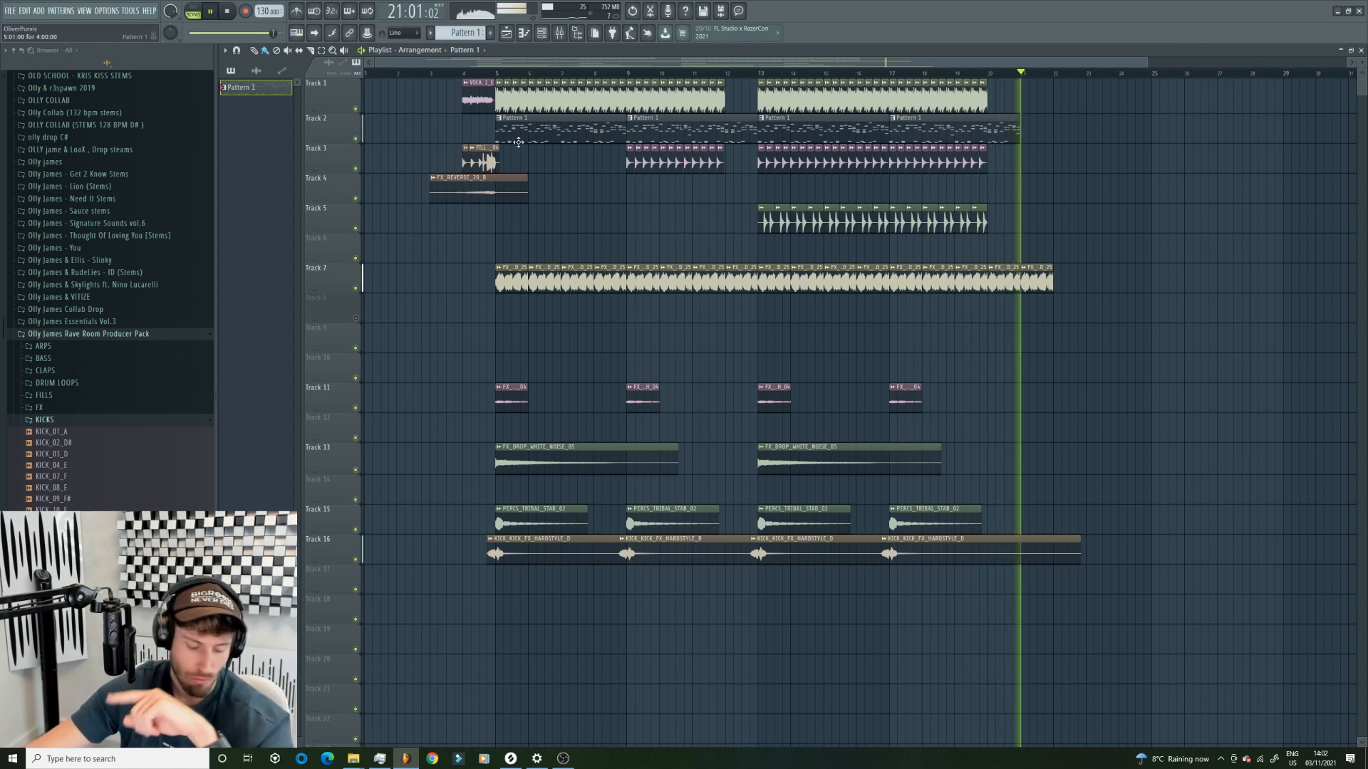
{"action": "key", "text": "space"}
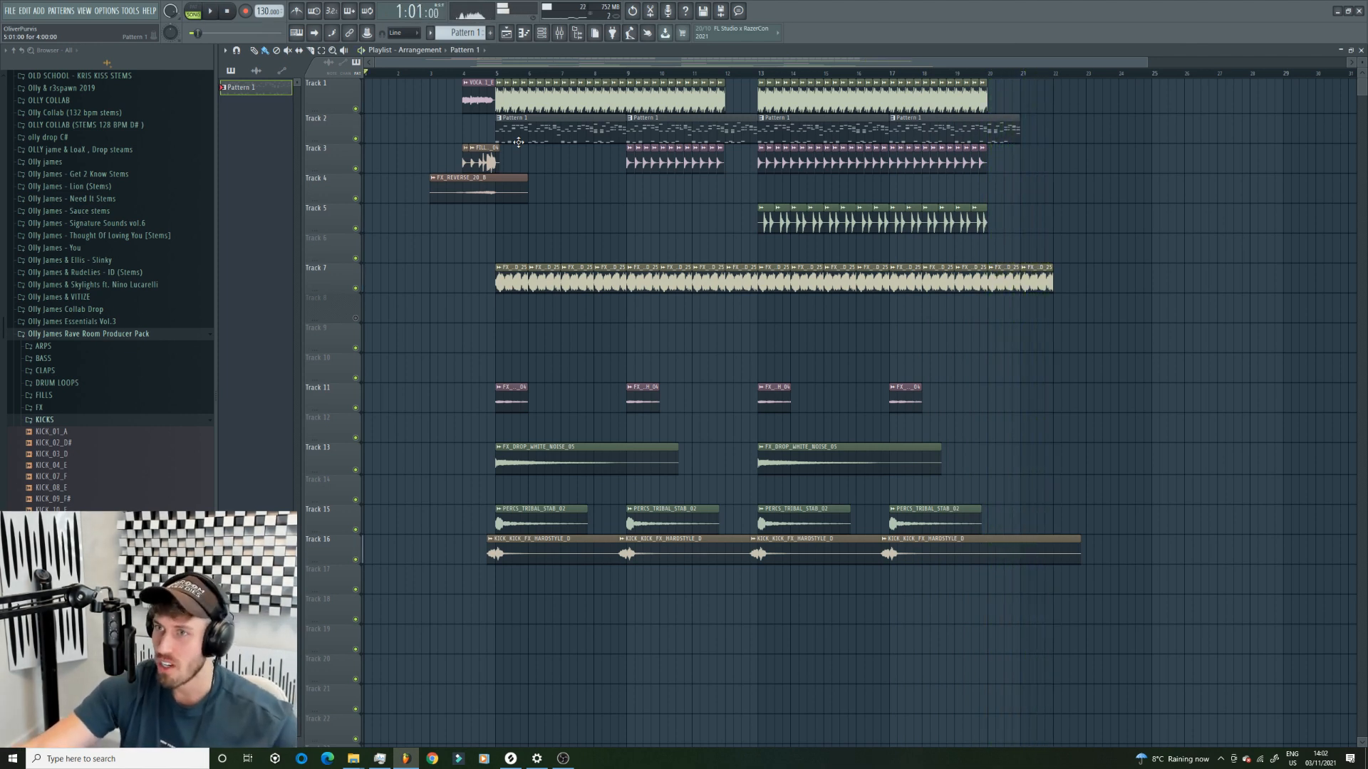